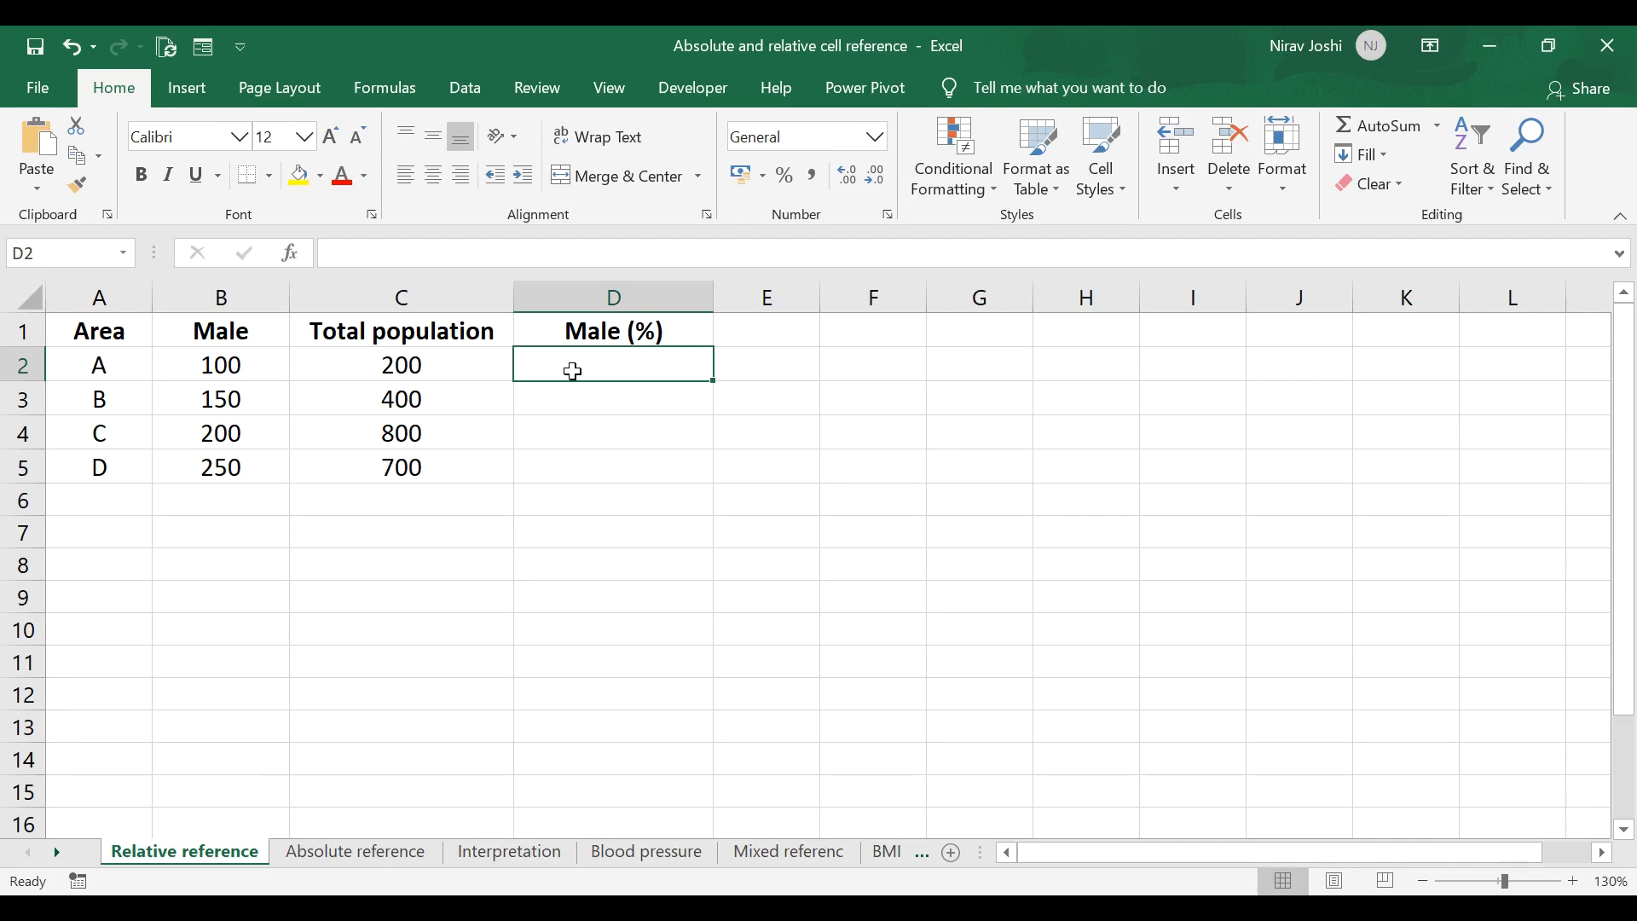
- Enter the formula =B2/C2 in cell D2 to calculate area A's male share
type("=")
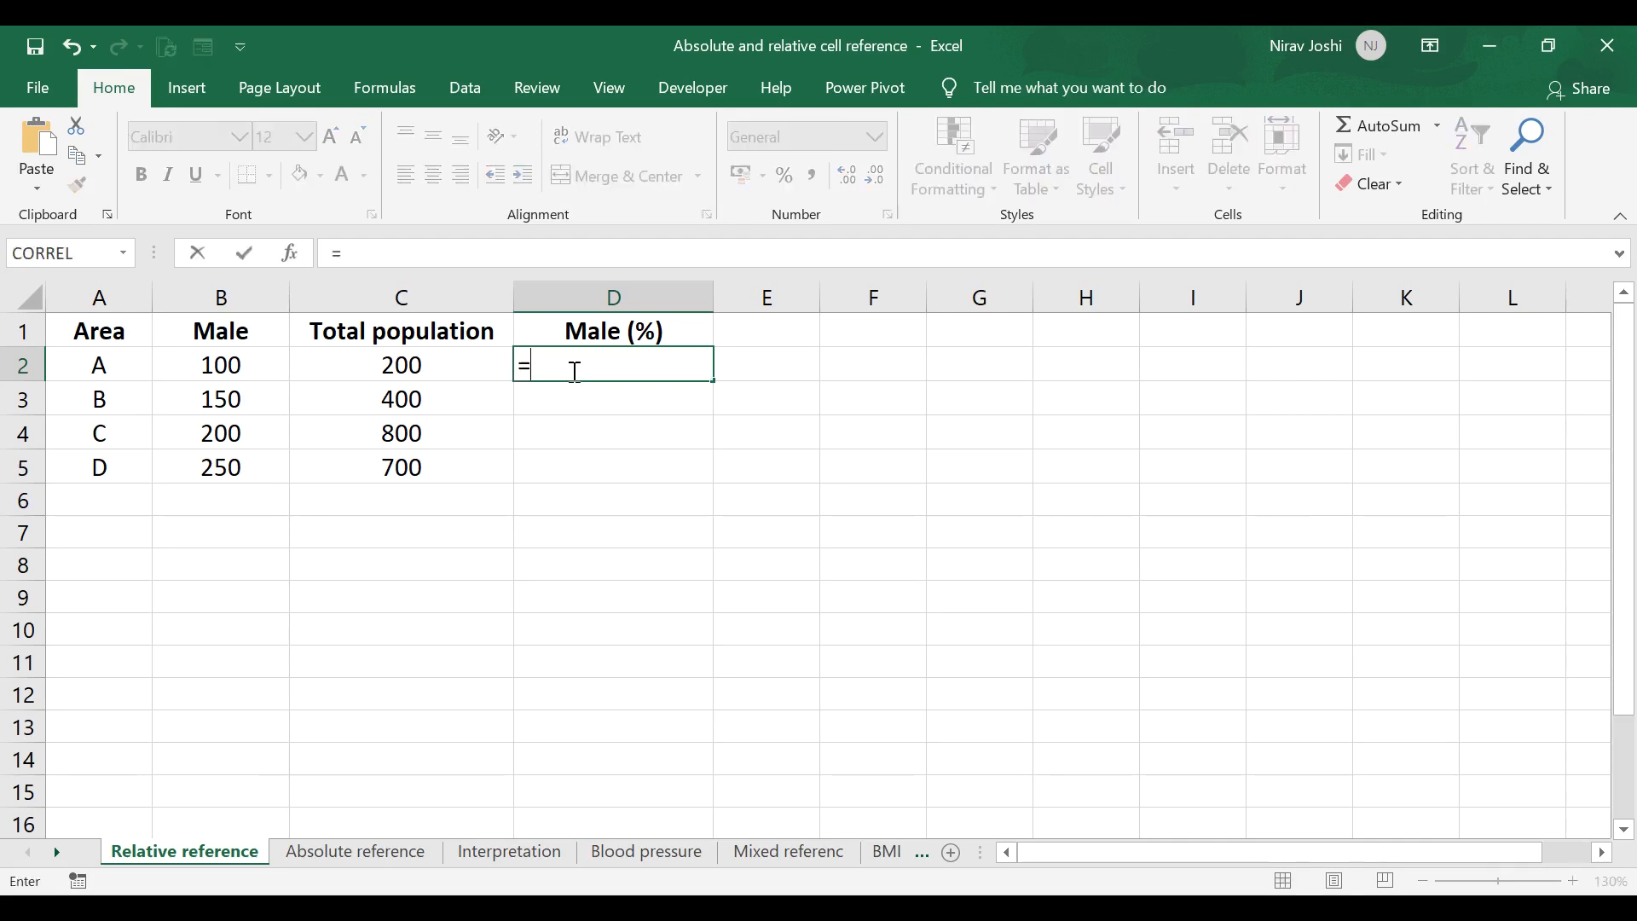
left_click(213, 367)
type("/")
left_click(383, 373)
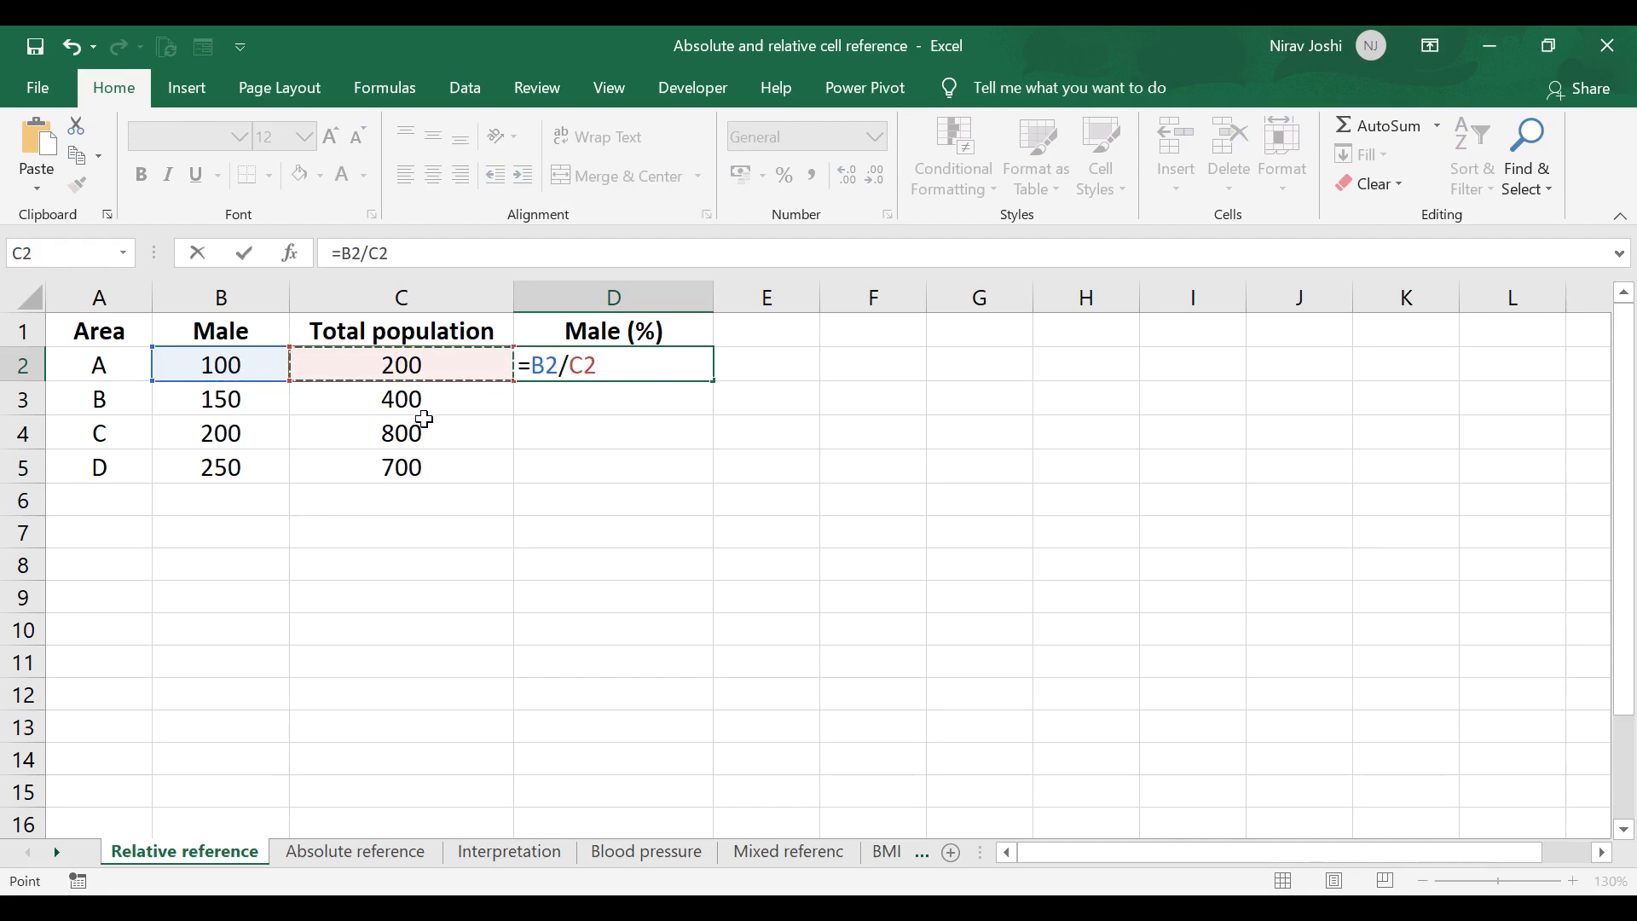
key("Return")
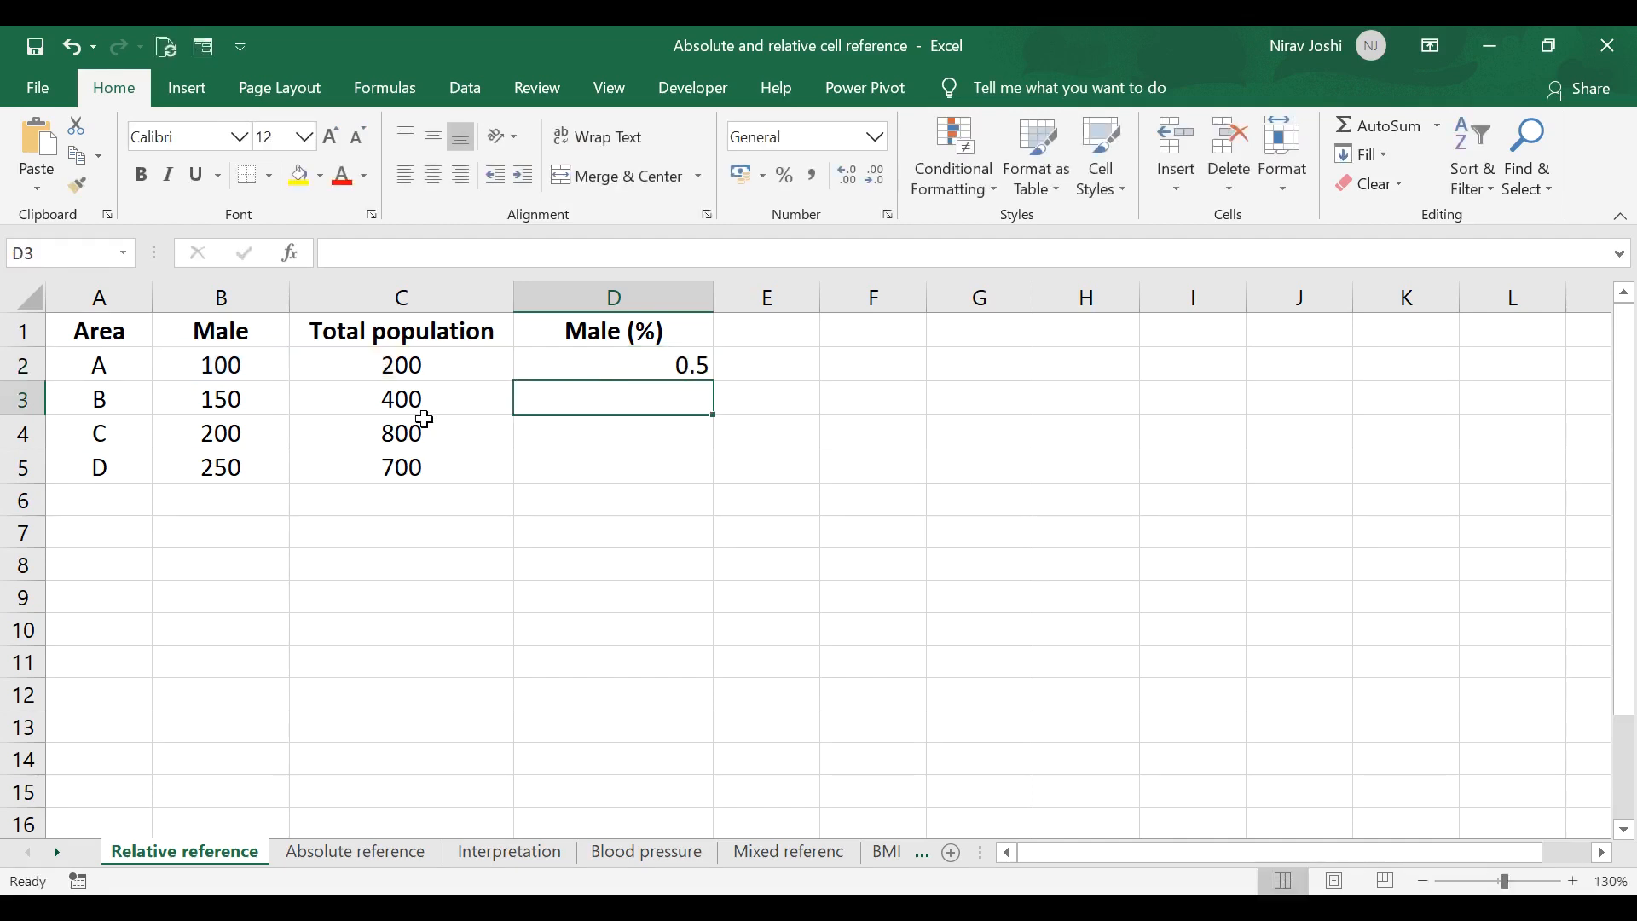
- Format the whole Male (%) column as a percentage with one decimal place
left_click(612, 364)
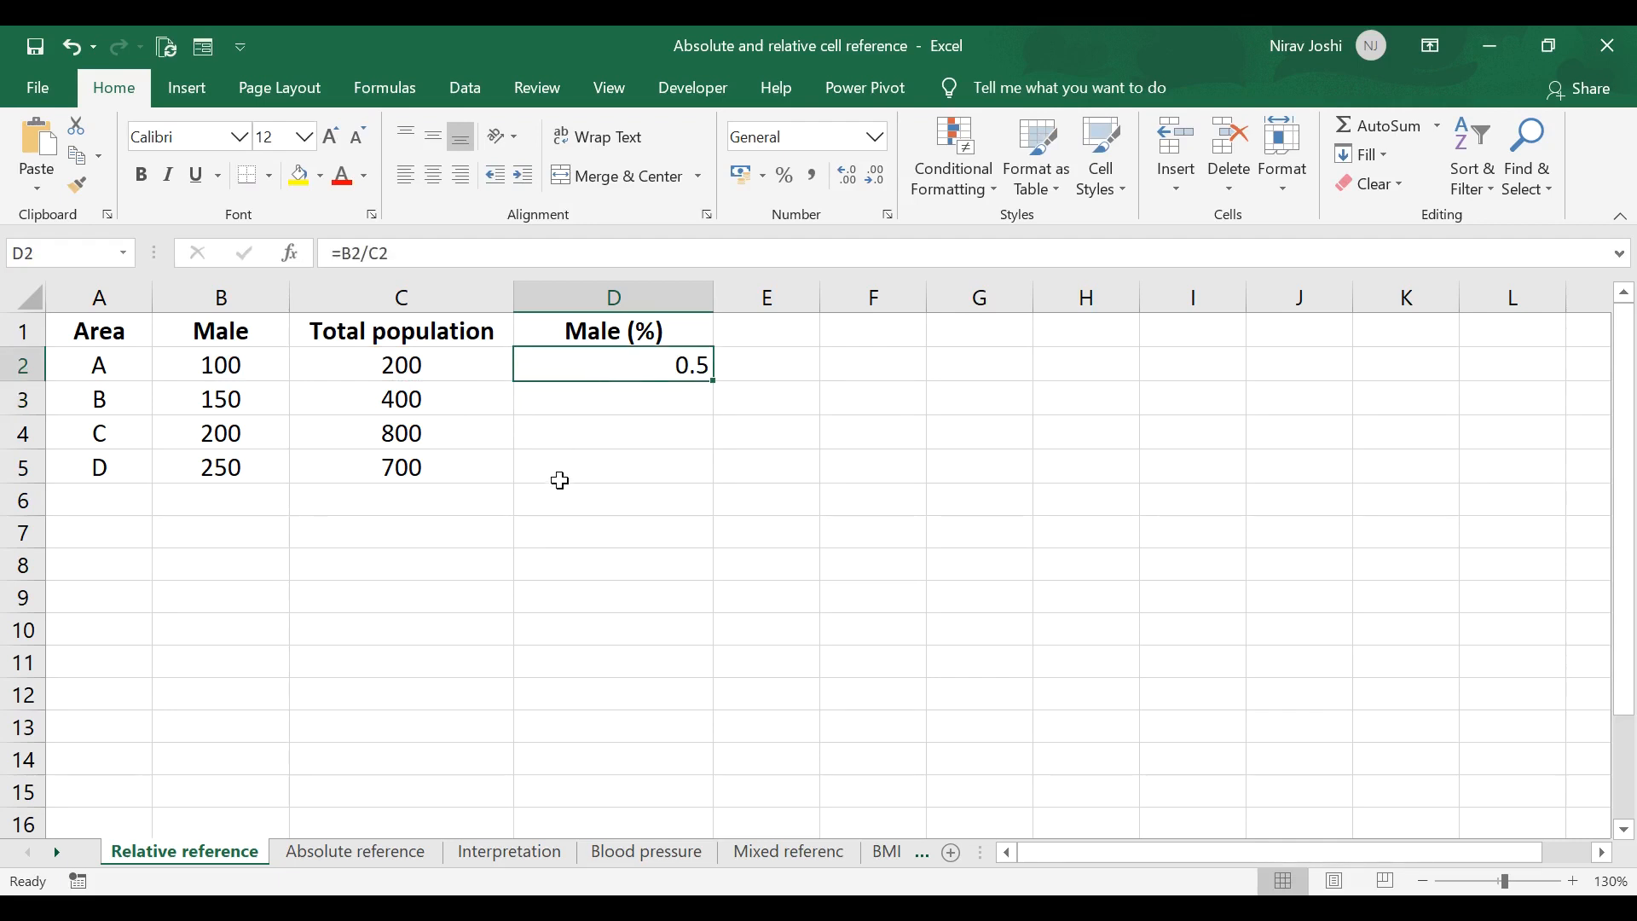
left_click(587, 300)
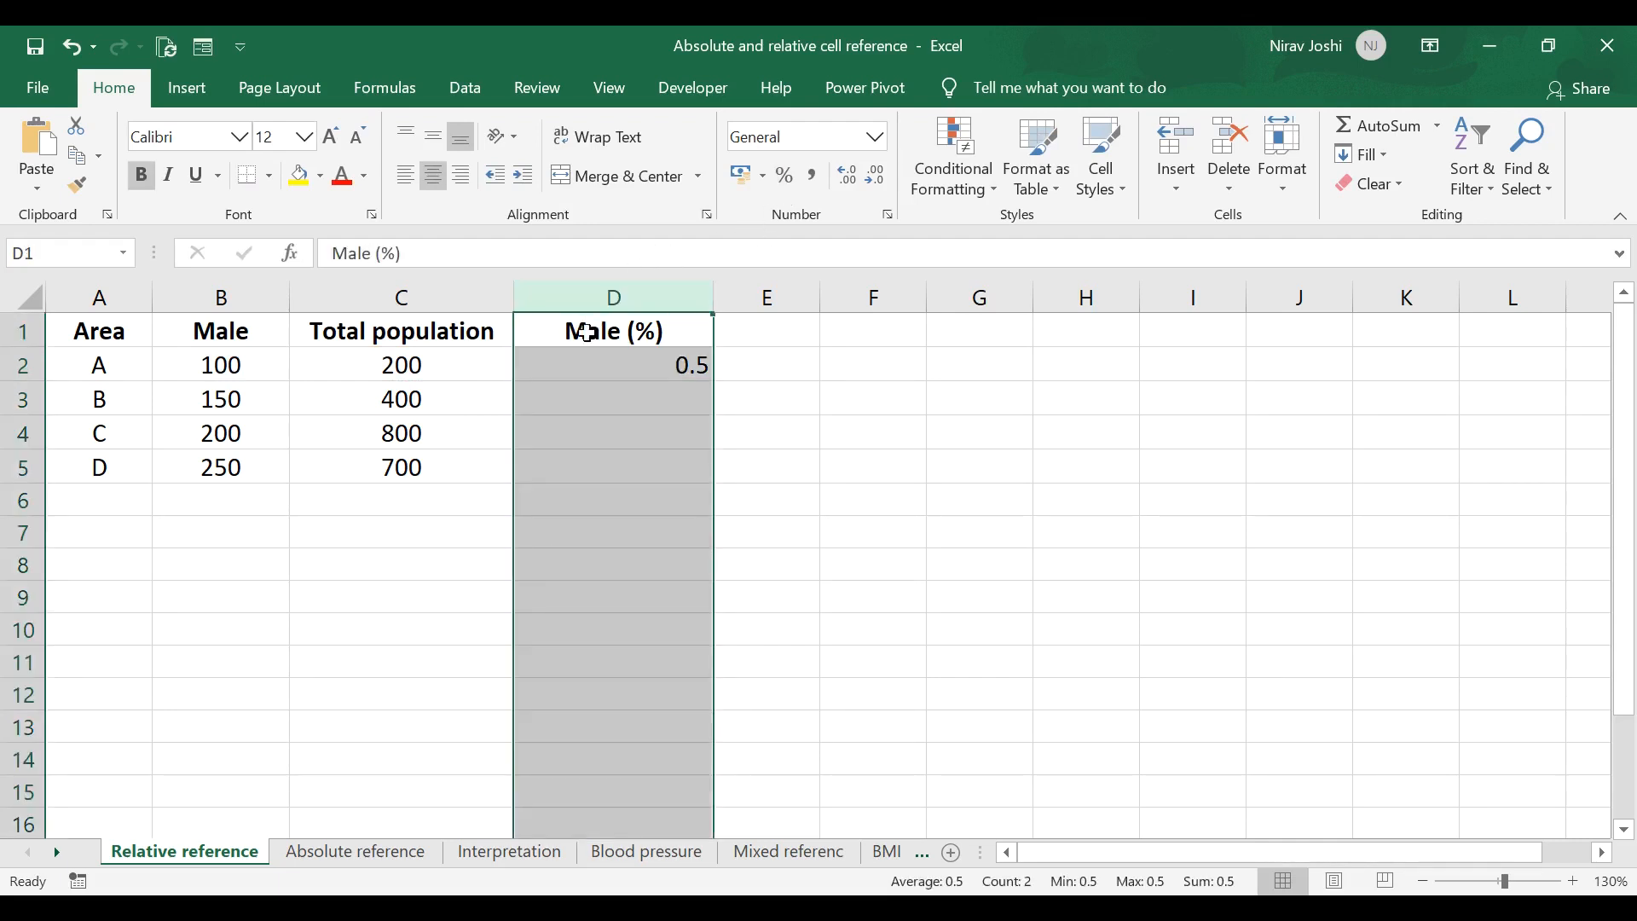
left_click(785, 176)
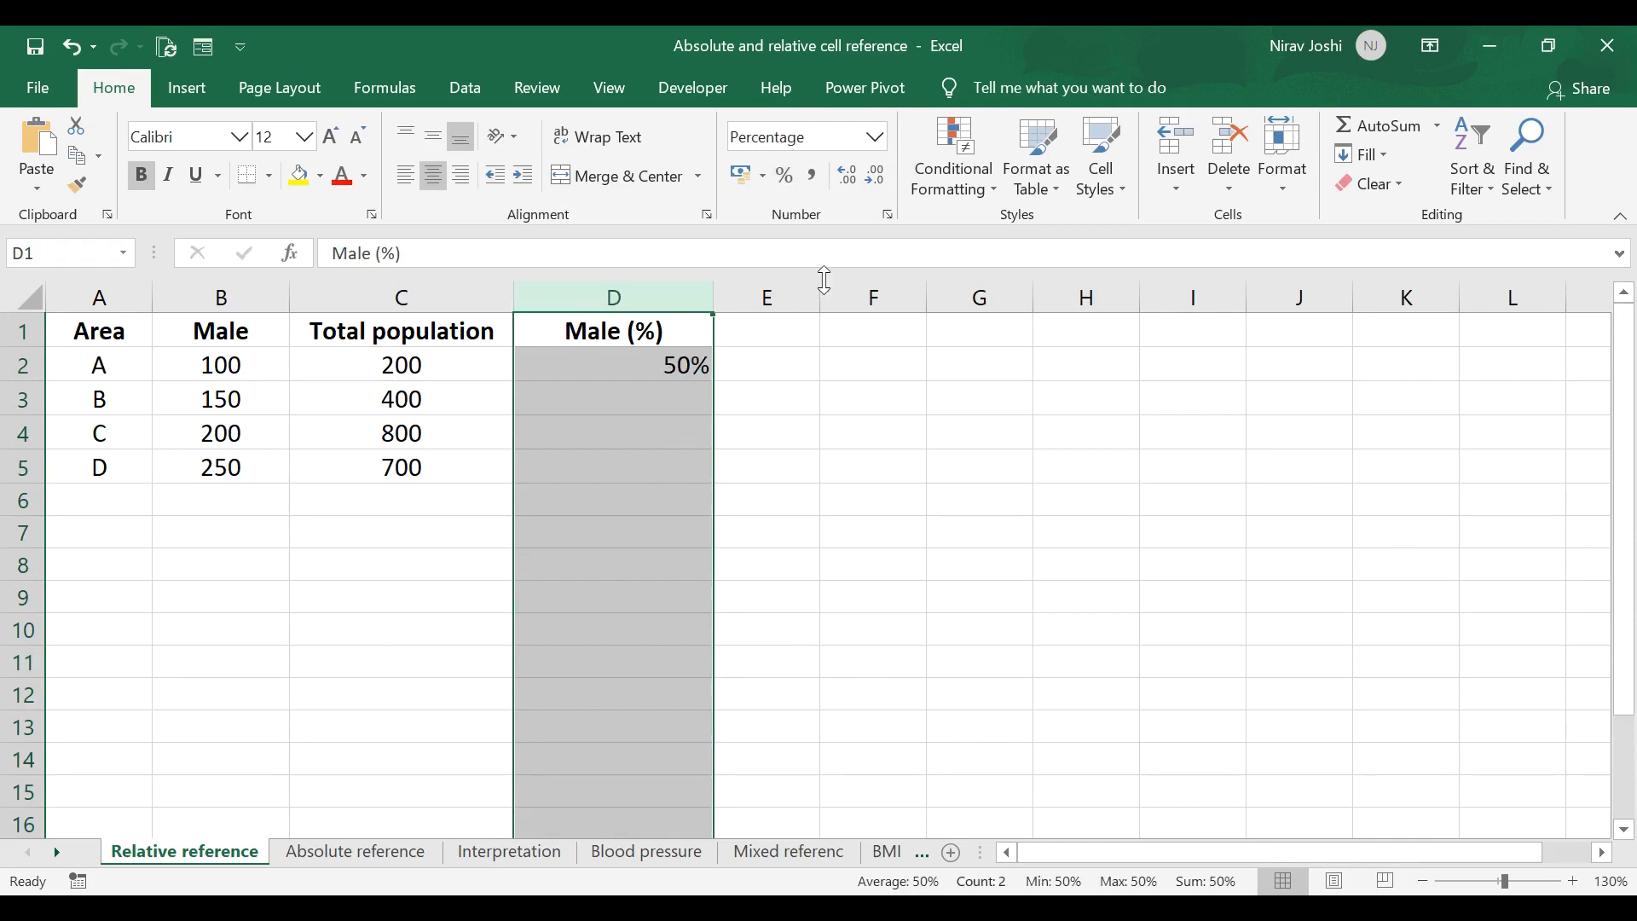
left_click(844, 175)
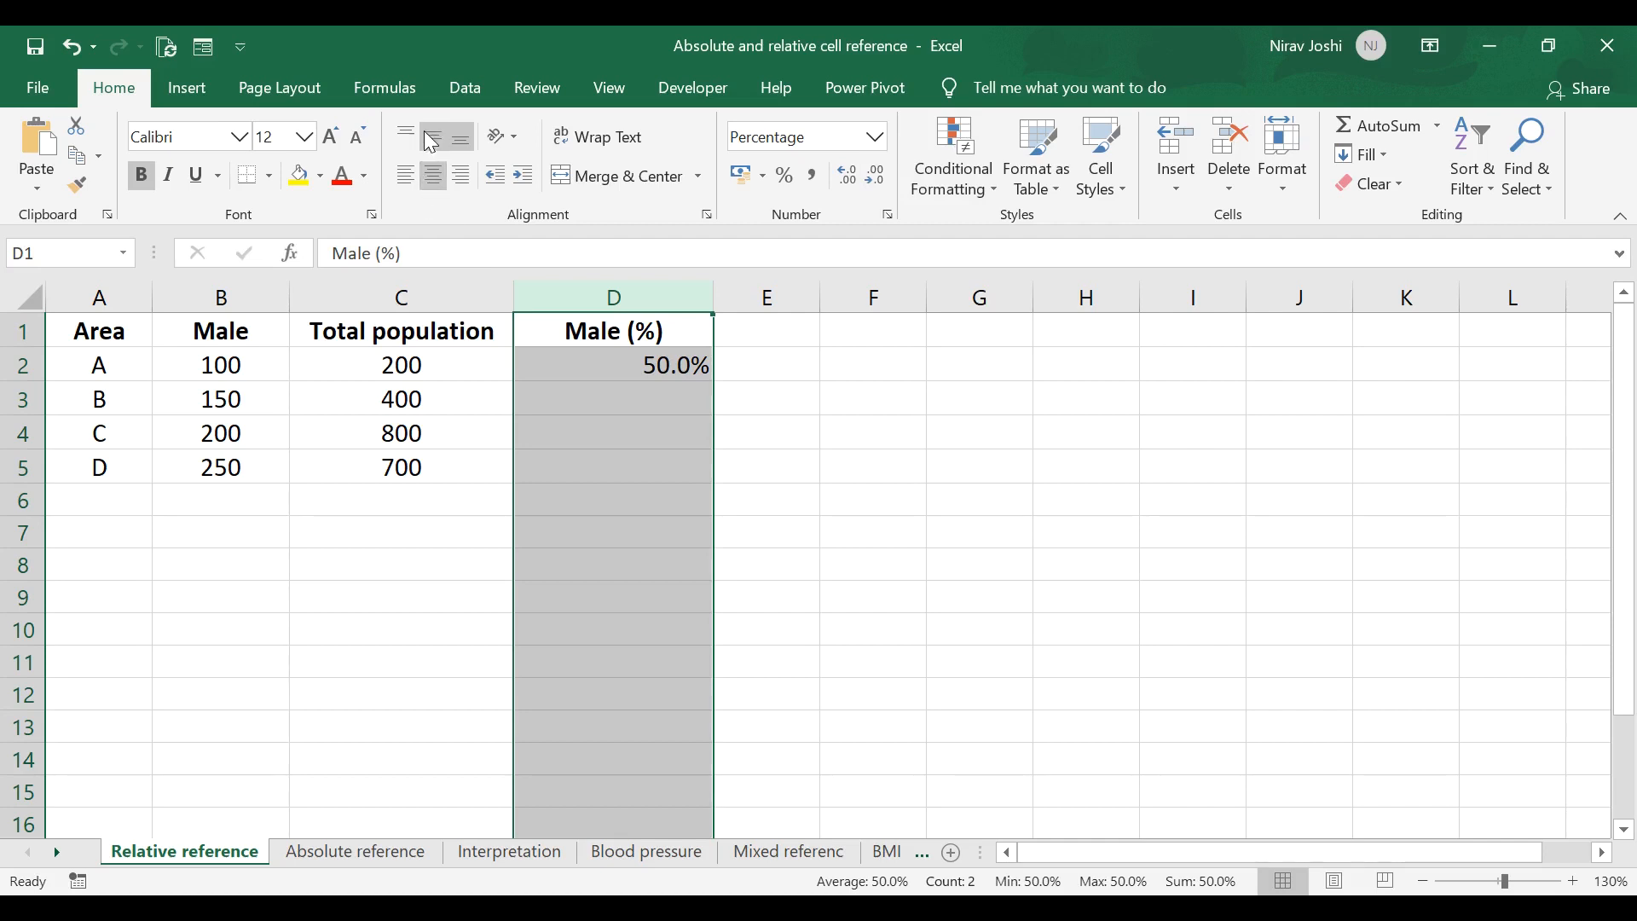
- Fill the D2 formula down through D5 and display the sheet's formulas to inspect the references
left_click(606, 364)
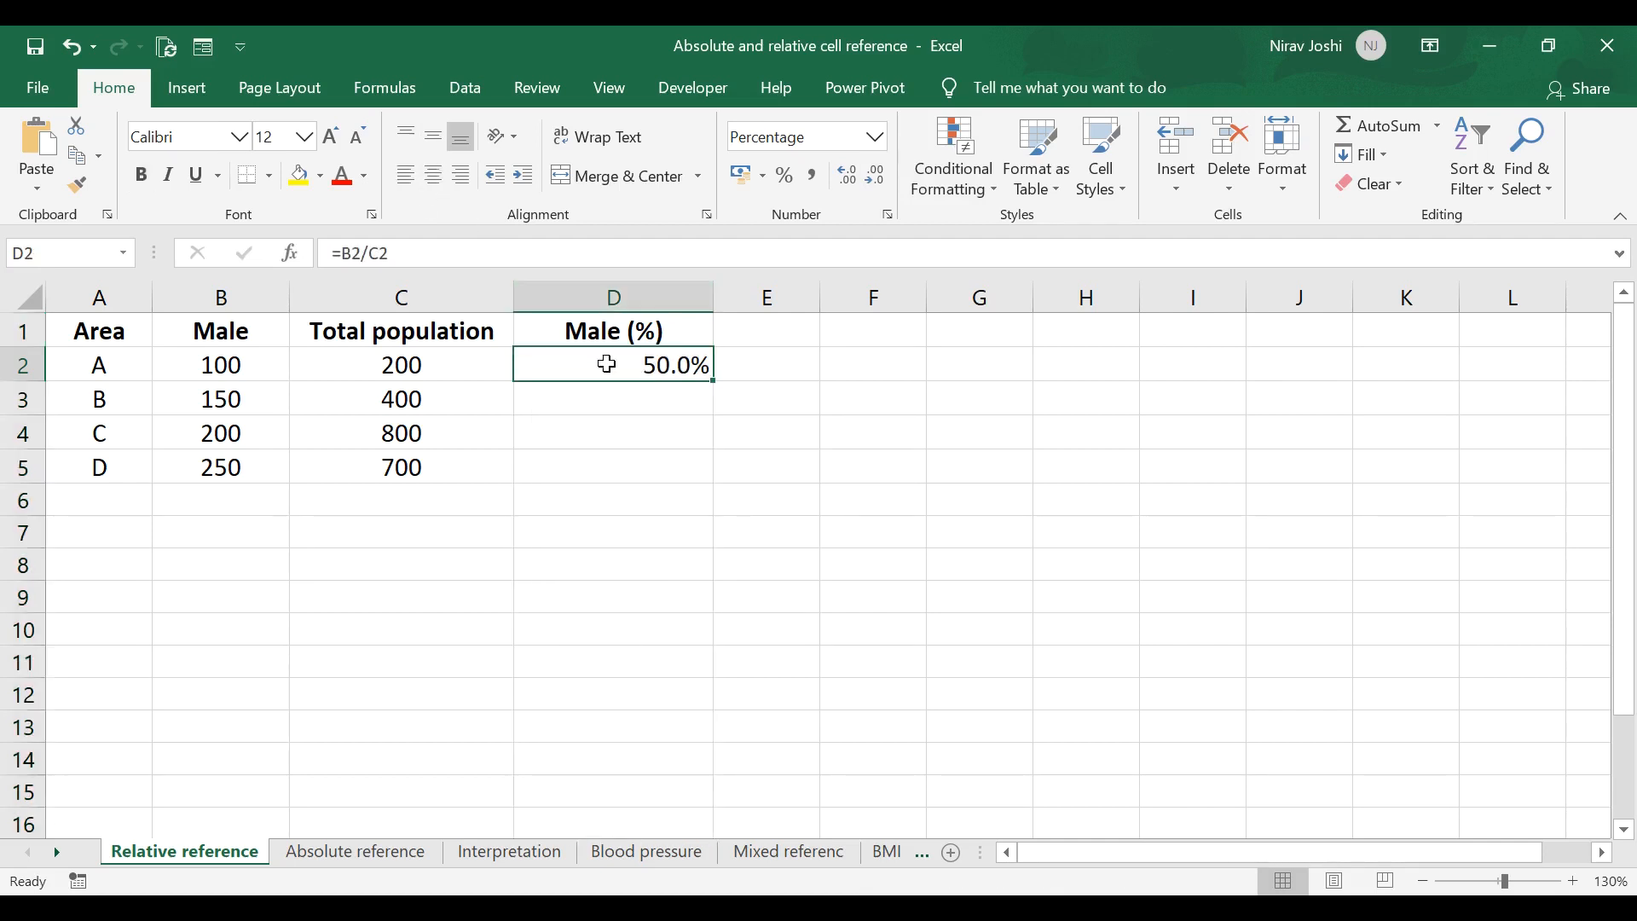
left_click_drag(714, 379, 709, 481)
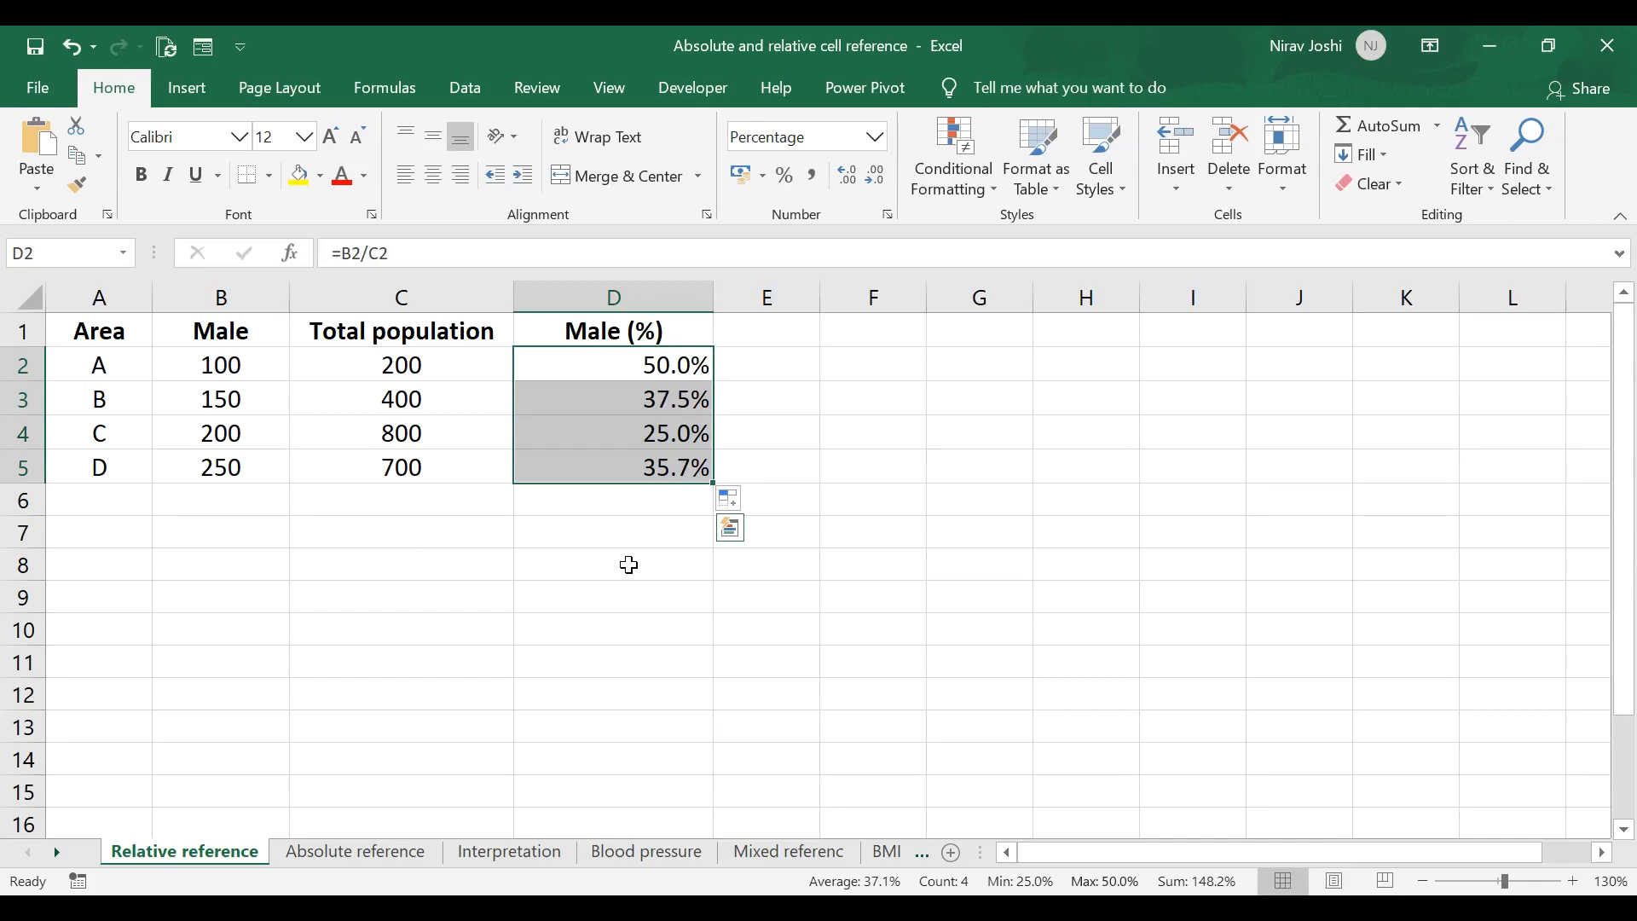
left_click(378, 97)
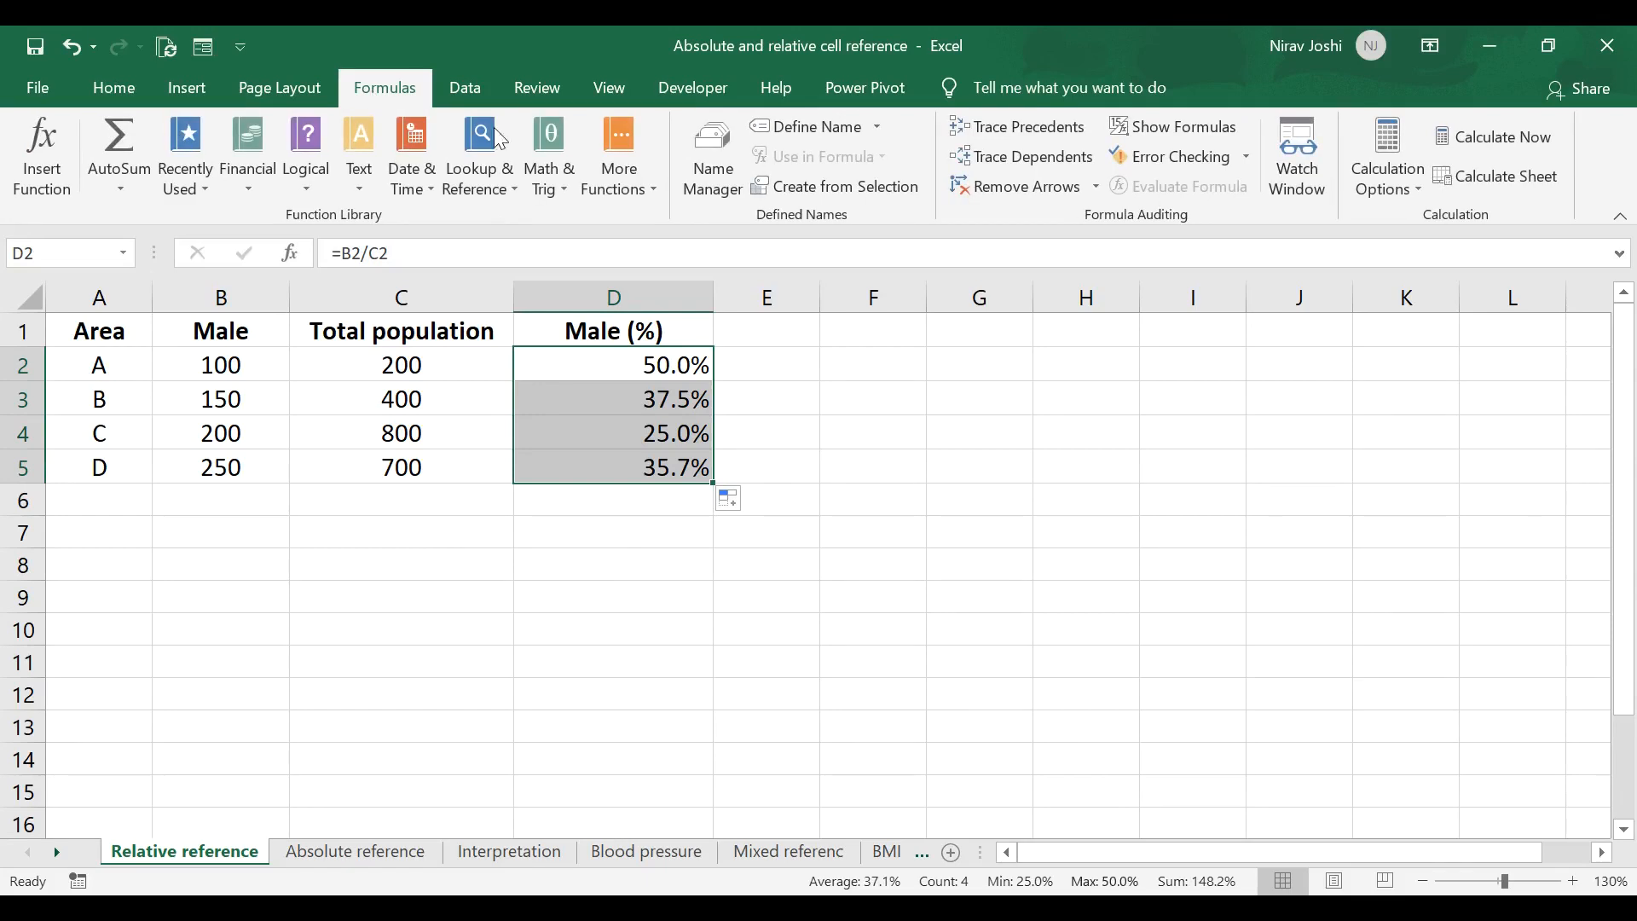
left_click(1162, 124)
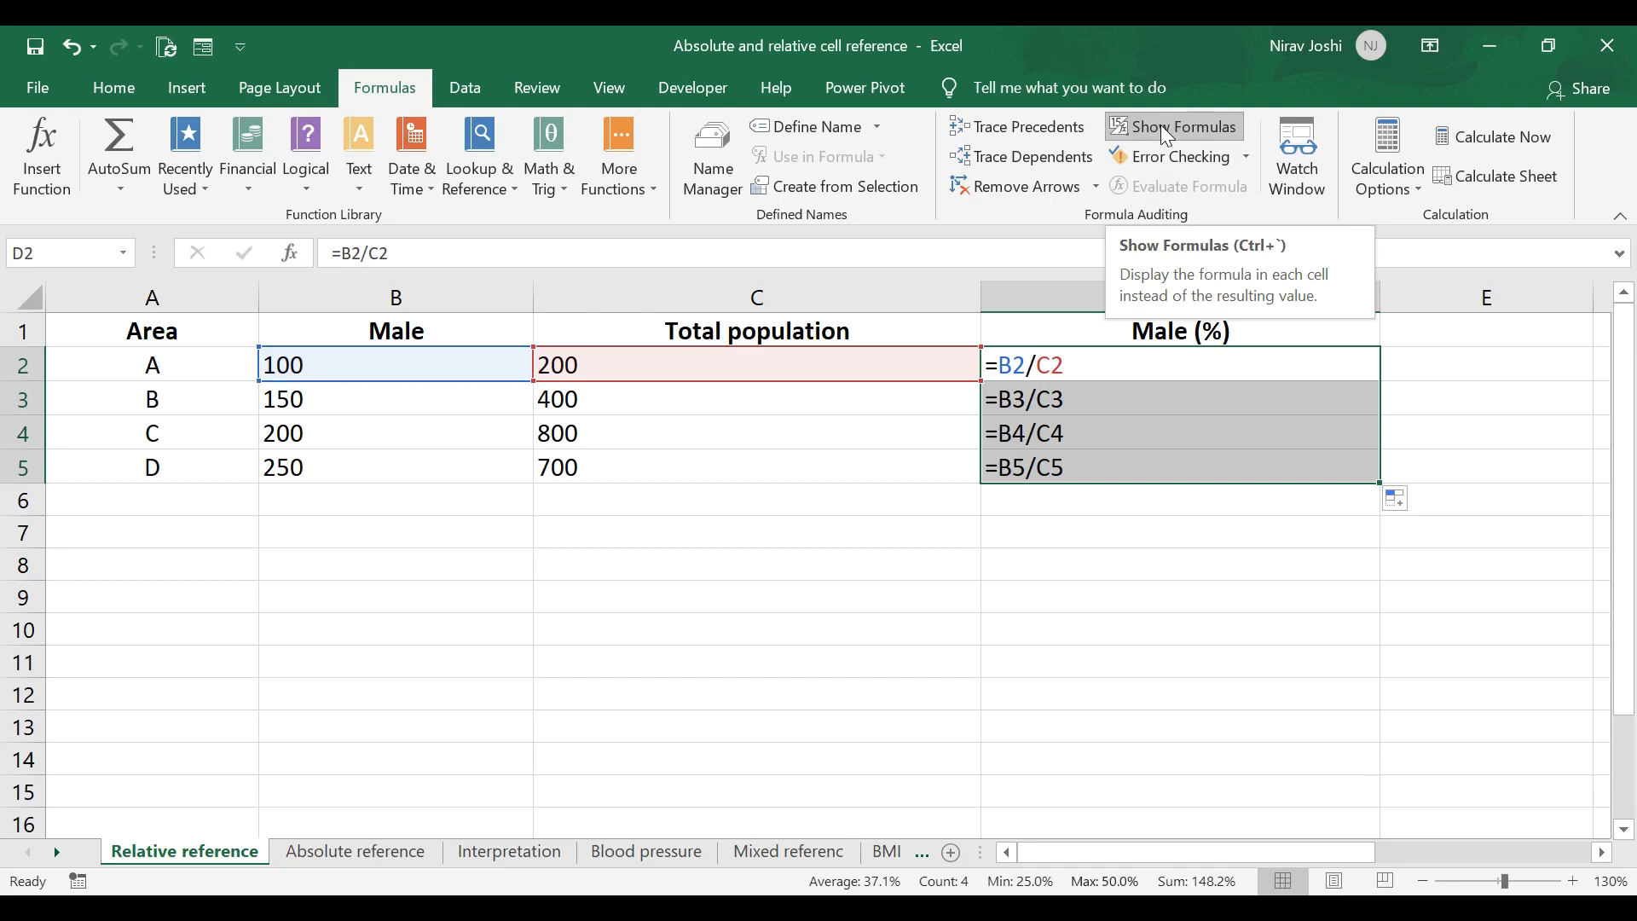
left_click(1081, 373)
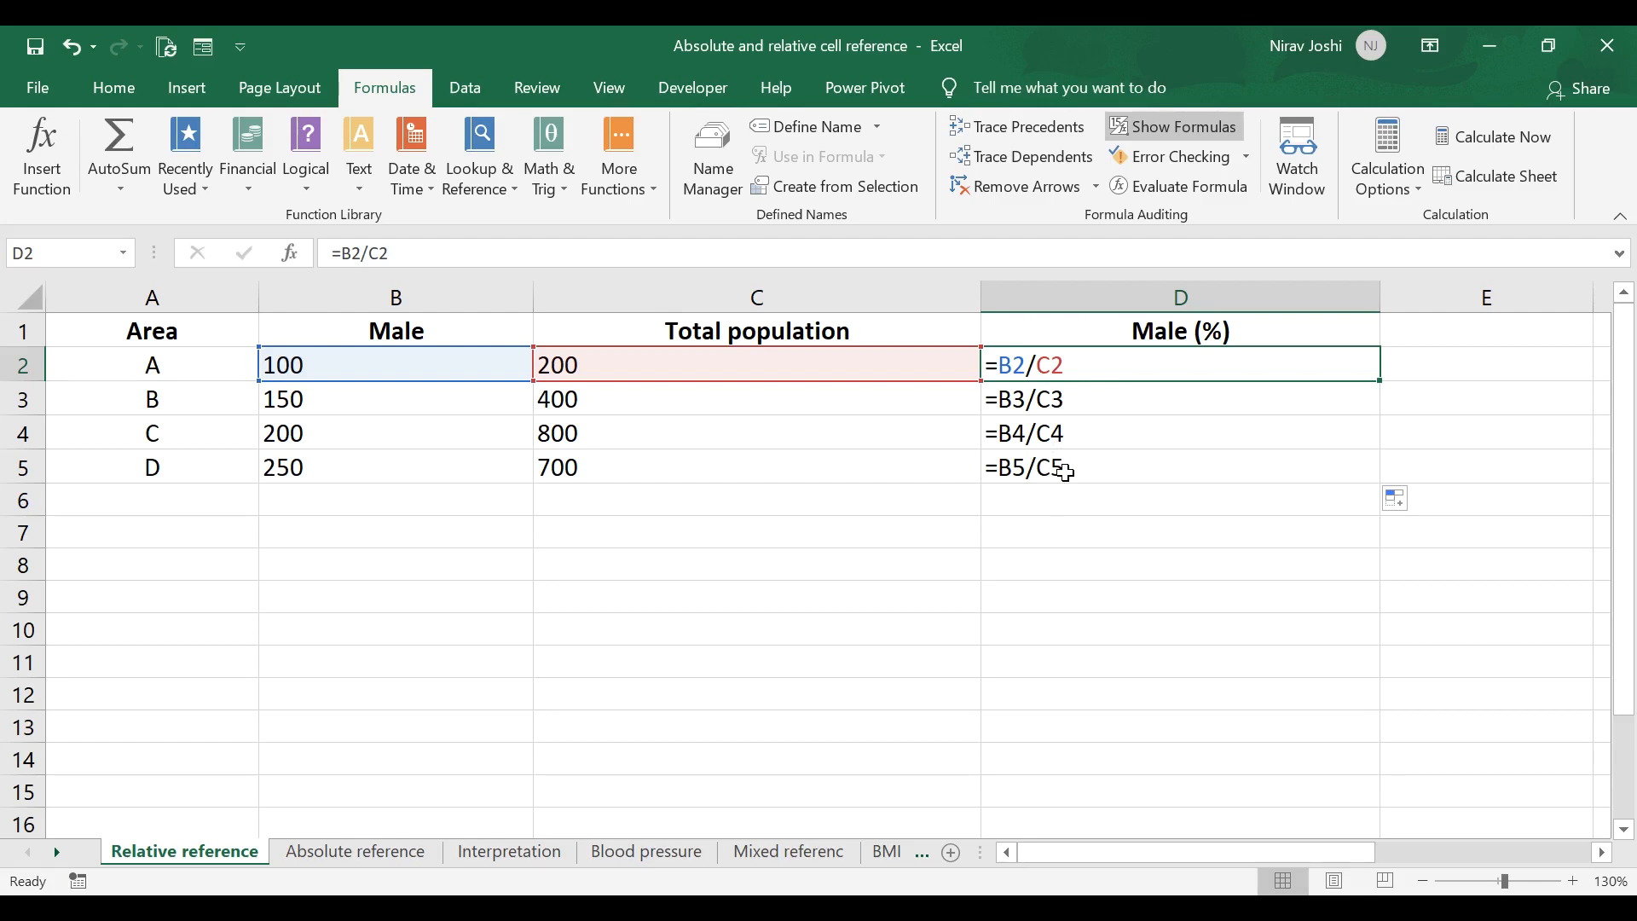
- On the Absolute reference sheet, enter the formula =B2/B12 in cell C2
left_click(359, 852)
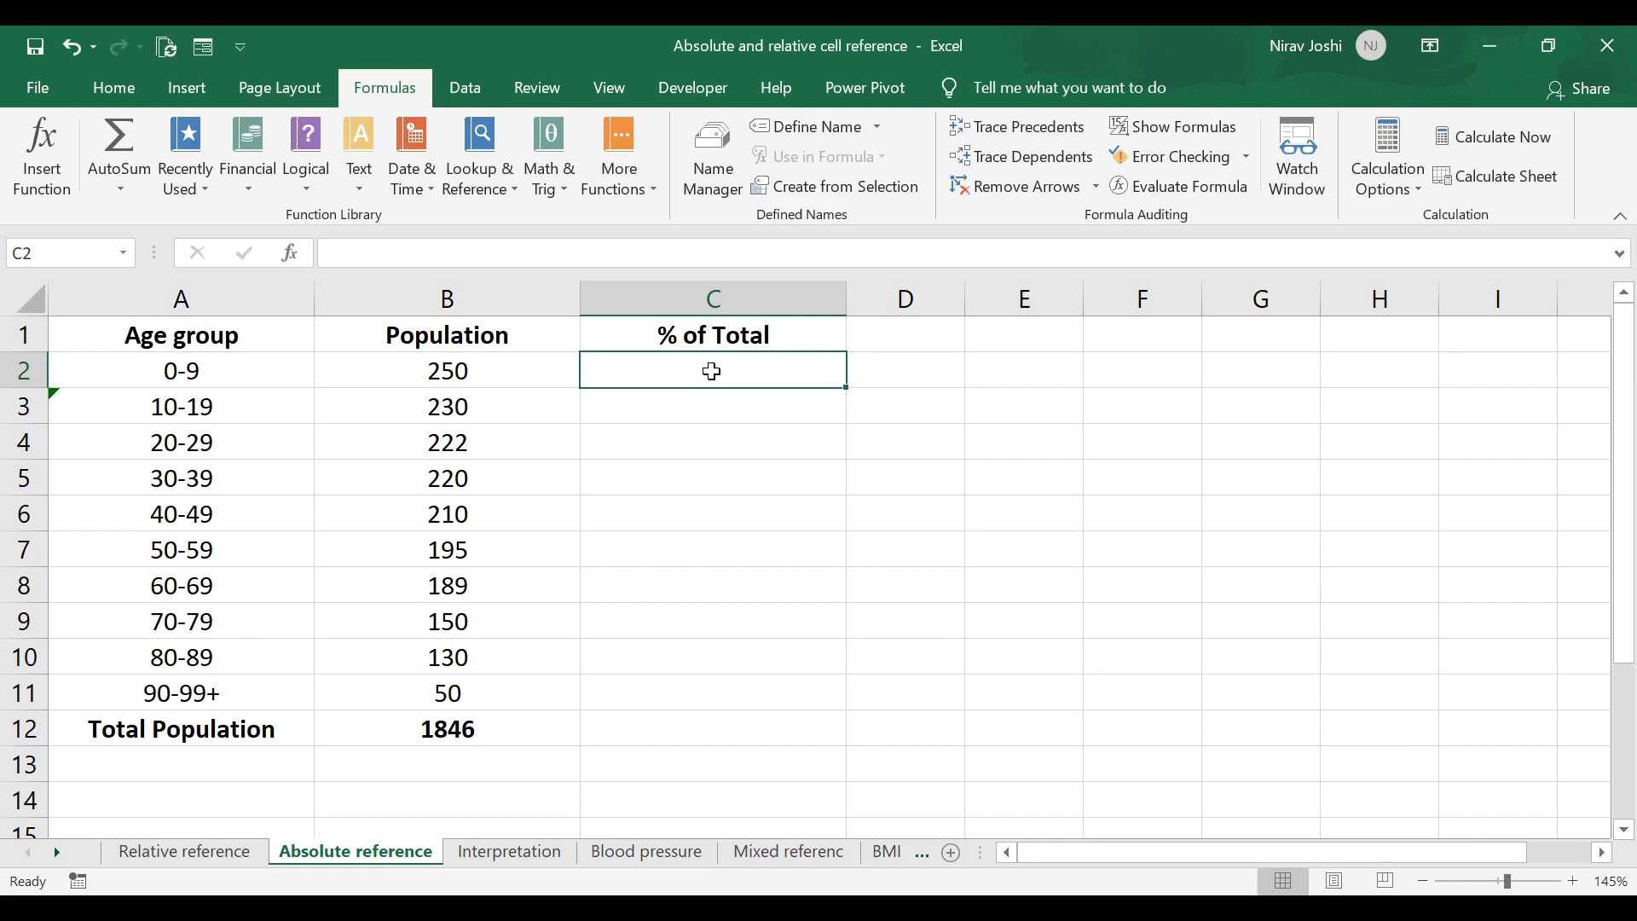
type("=")
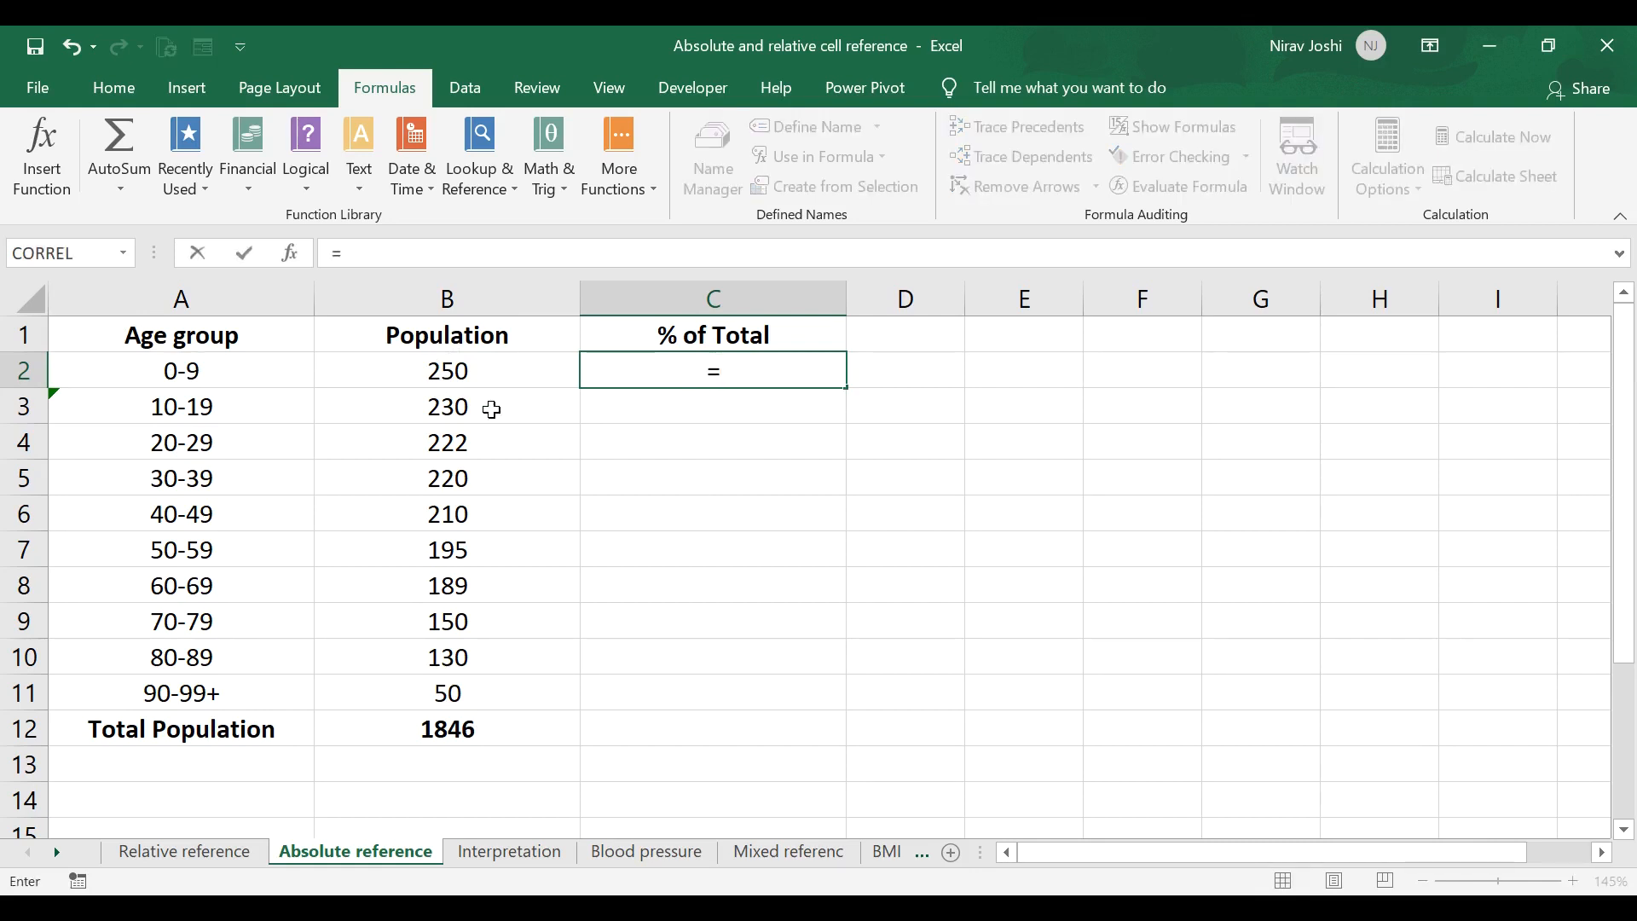
left_click(463, 369)
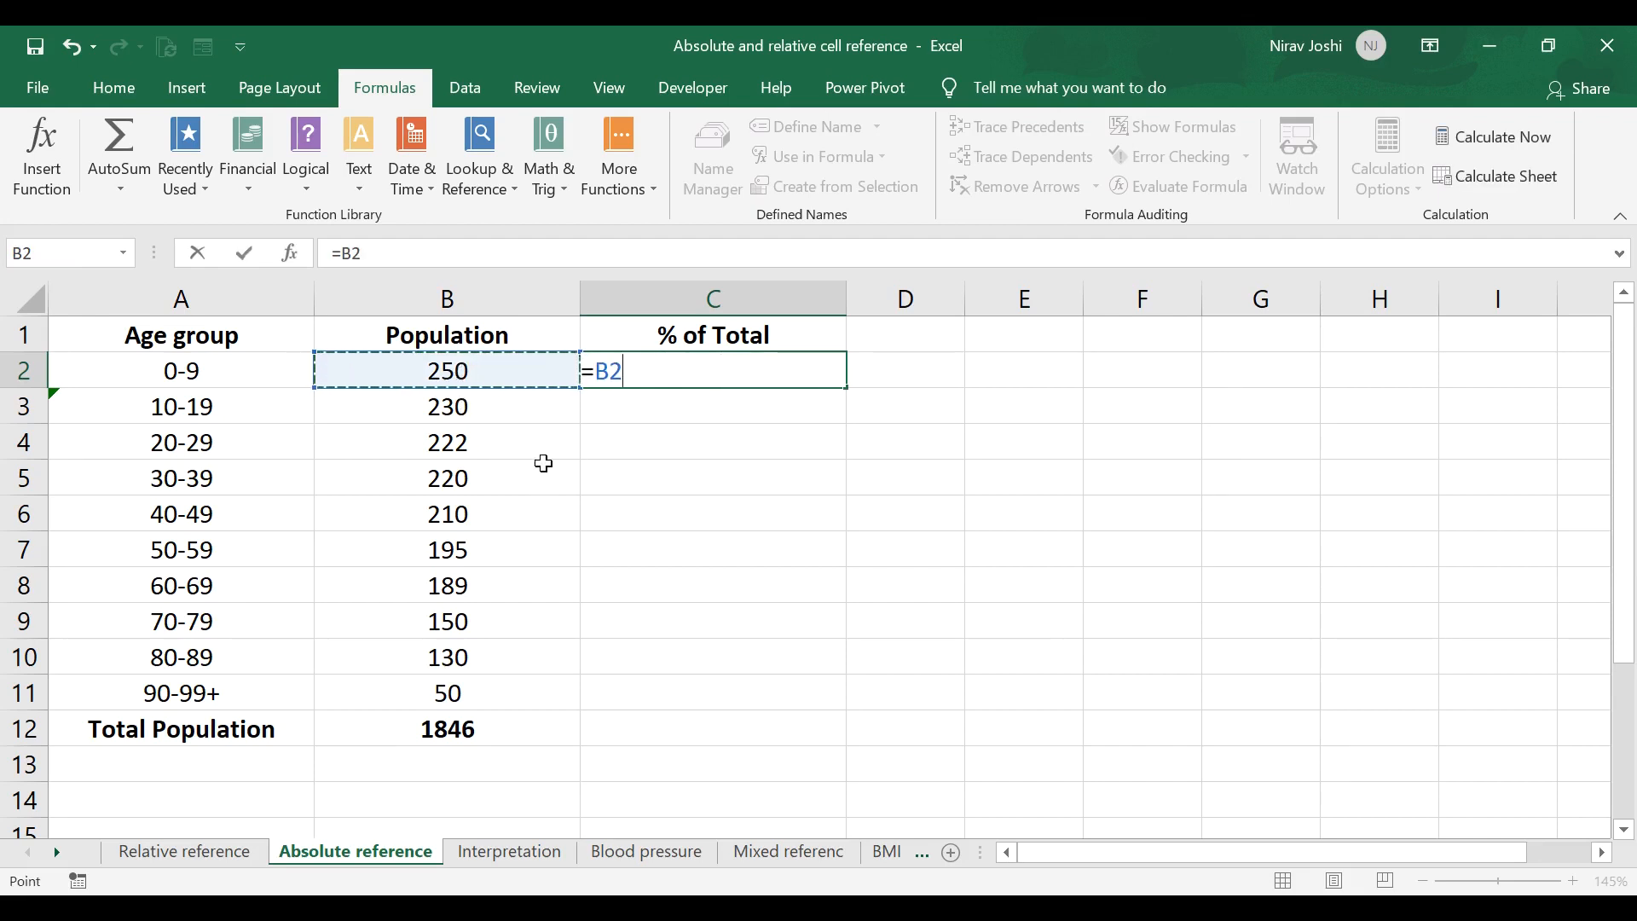
type("/")
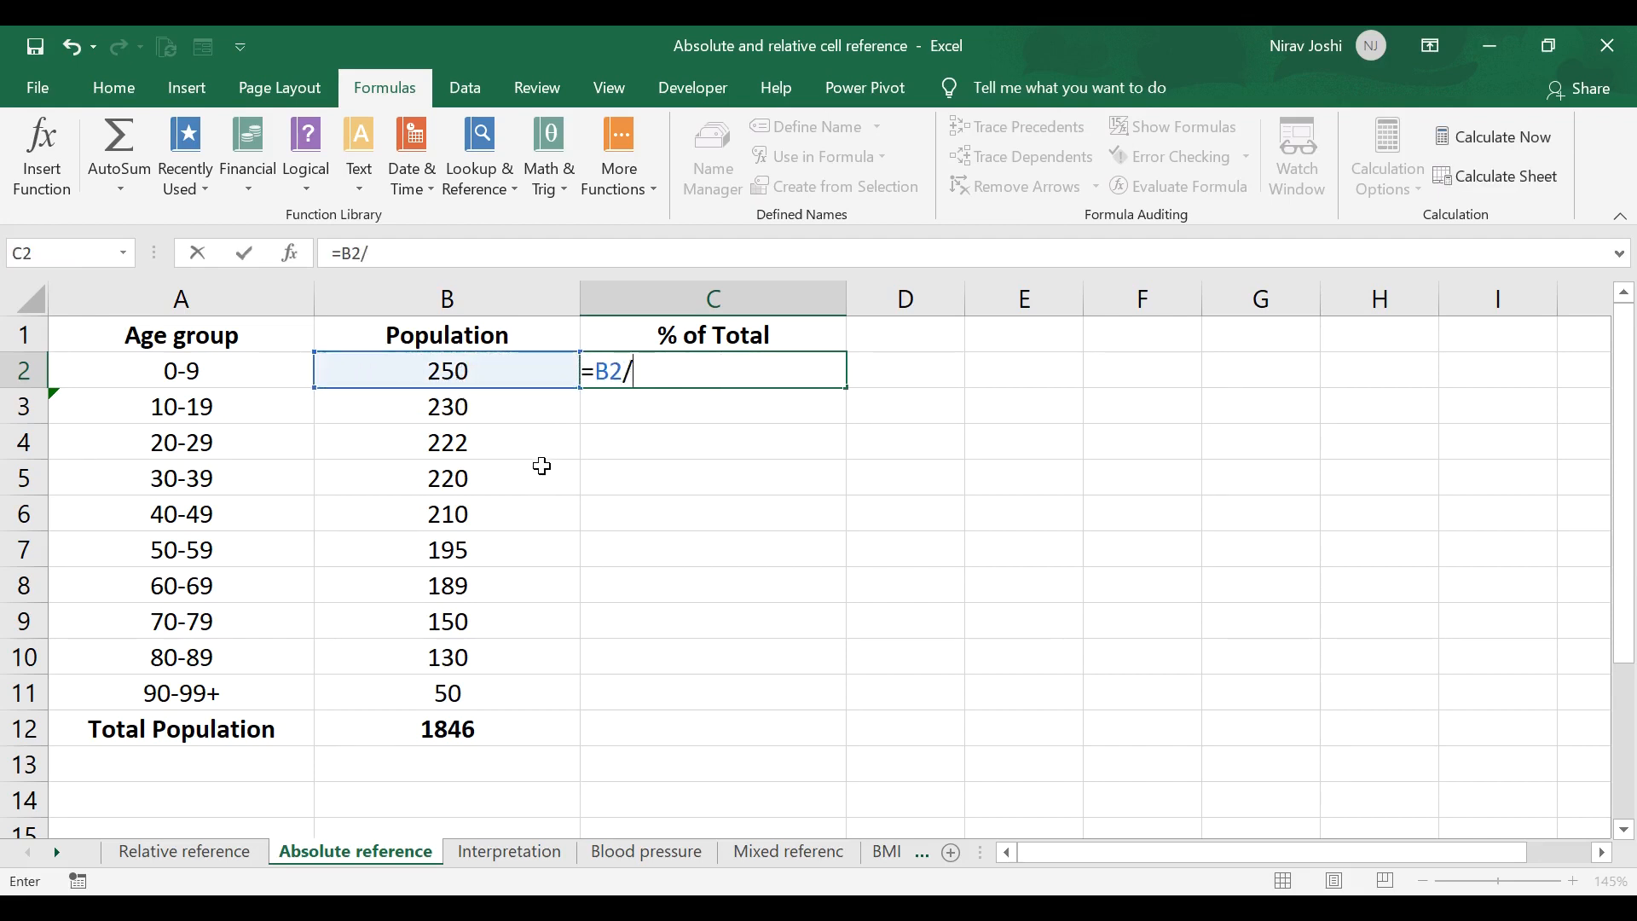
left_click(421, 728)
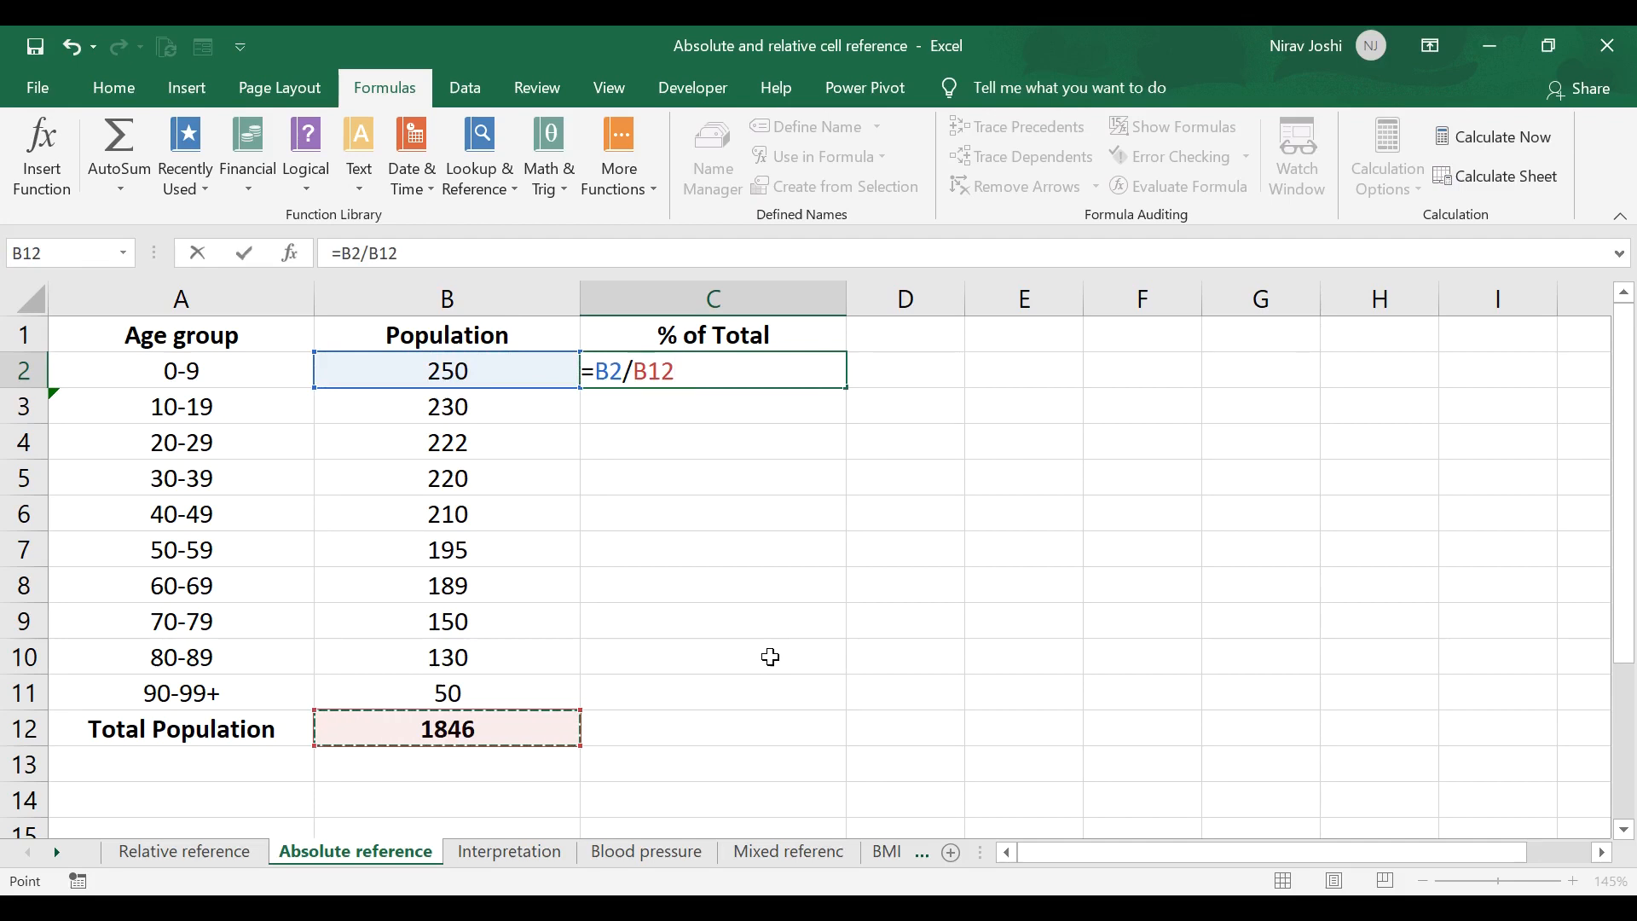
key("Return")
- Fill the C2 formula down through C11 and display the sheet's formulas
left_click(704, 365)
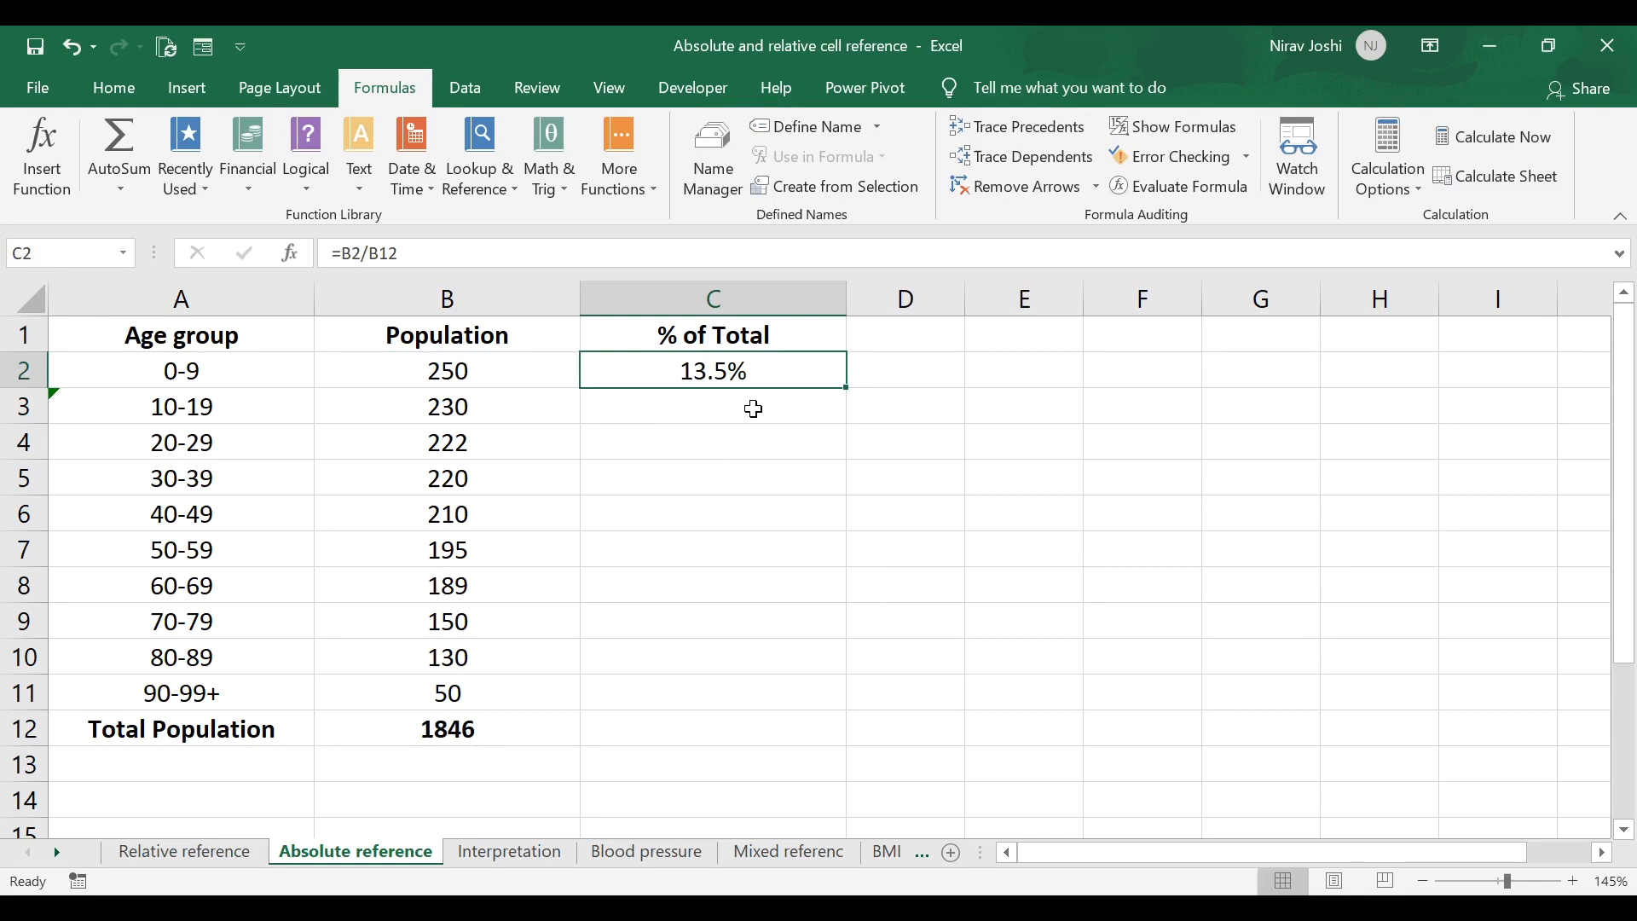
left_click_drag(848, 390, 832, 716)
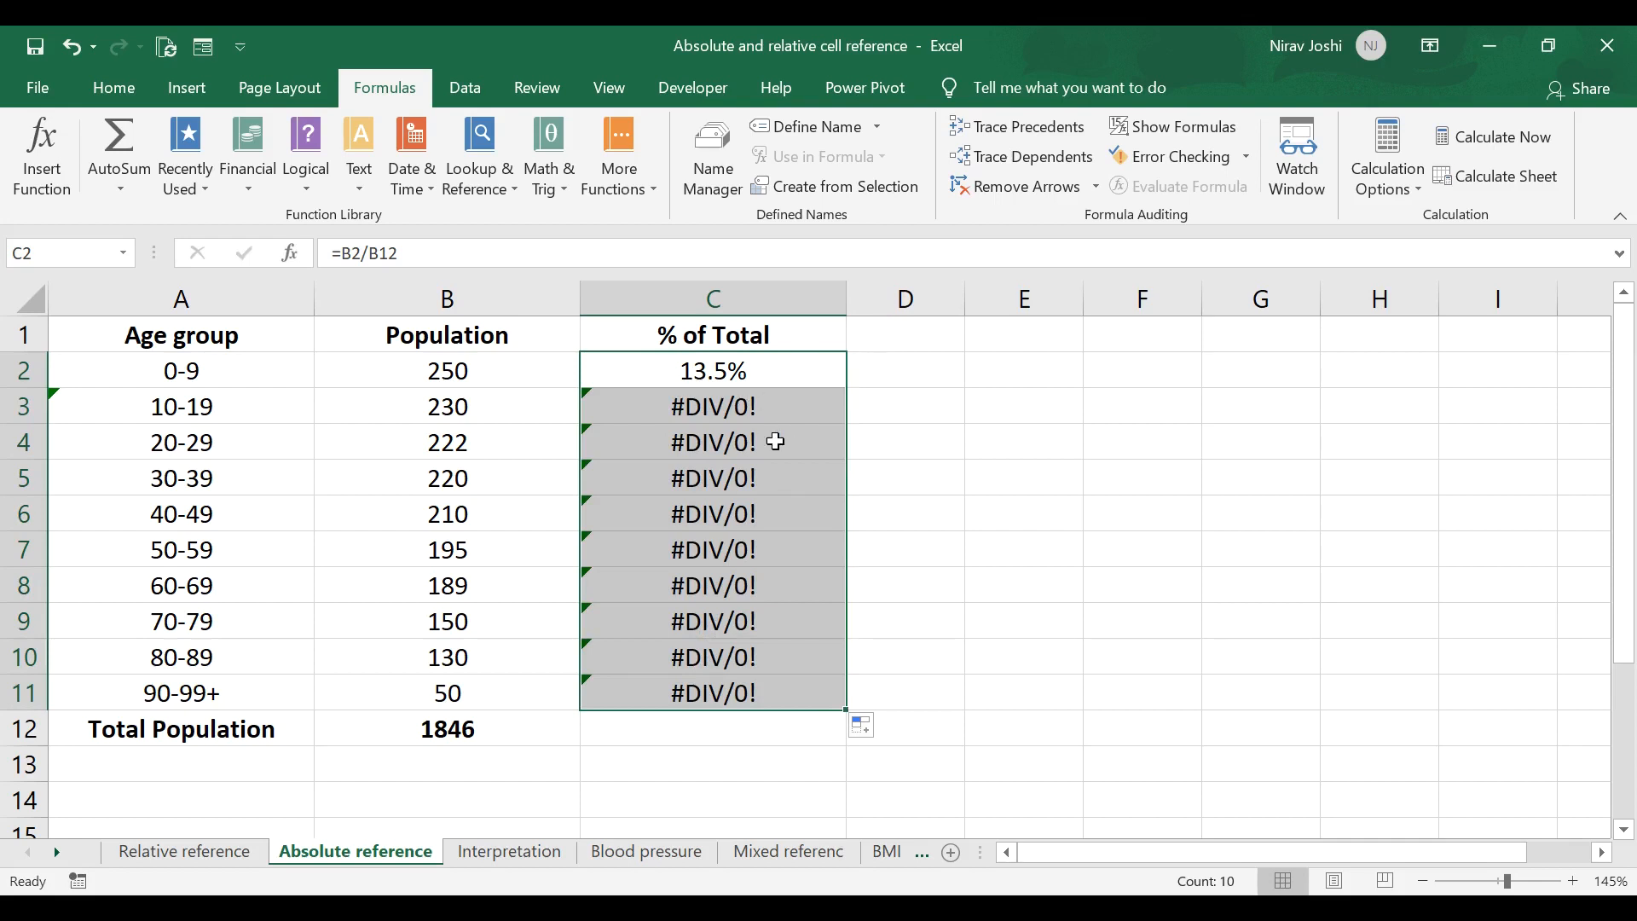
left_click(732, 299)
left_click(1171, 126)
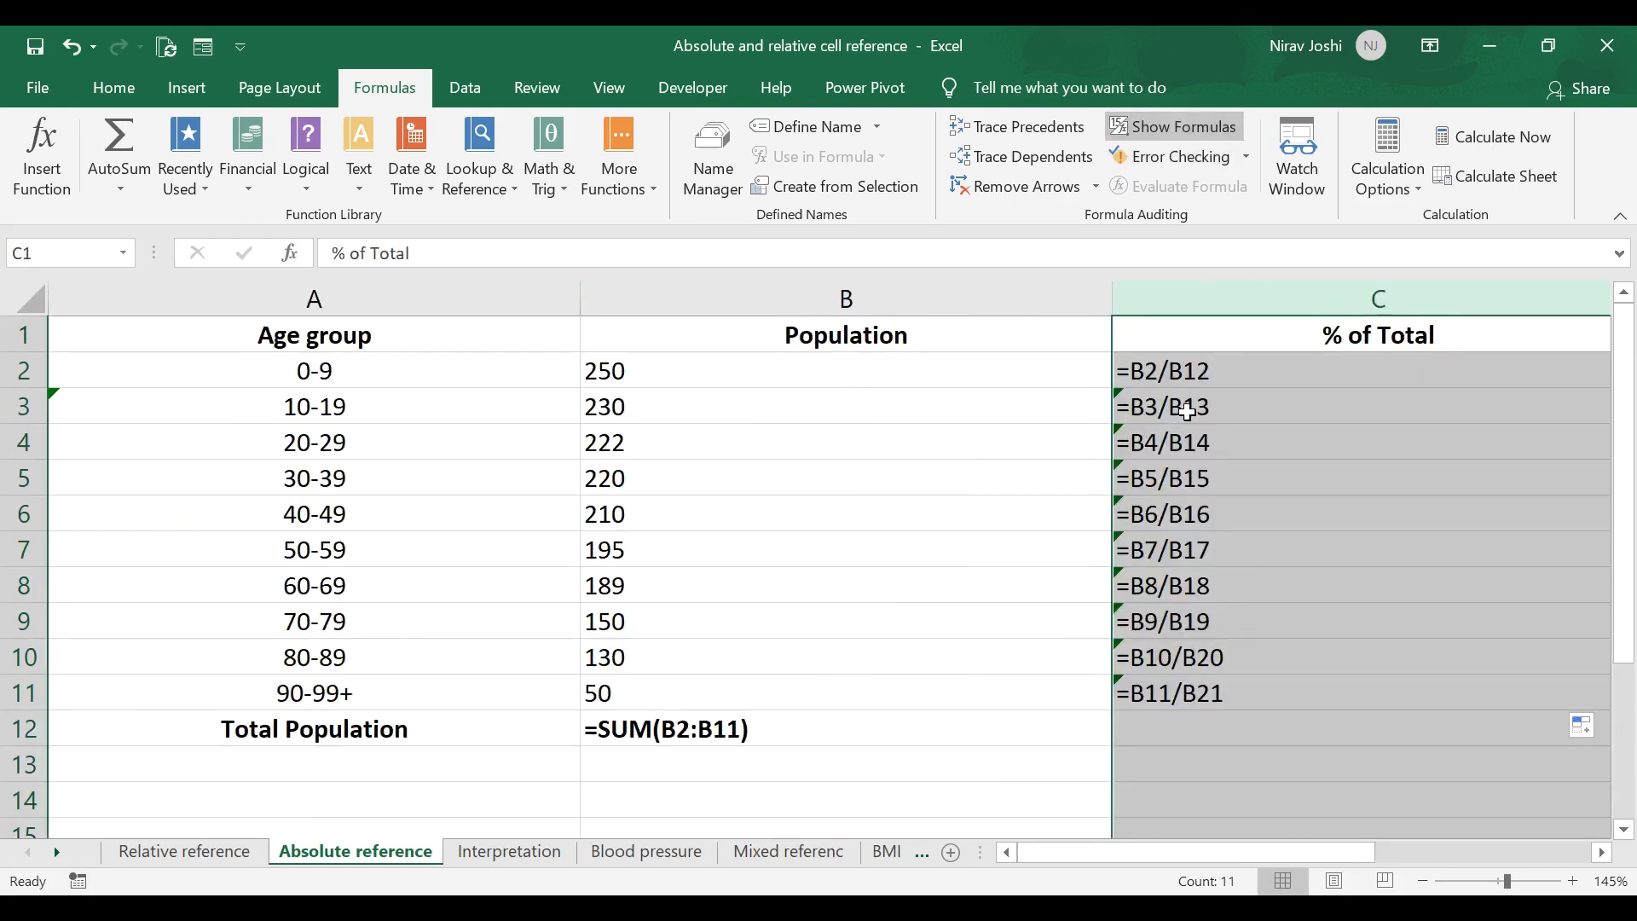
- Examine which cells the % of Total formulas in C2 through C5 refer to
left_click(1232, 373)
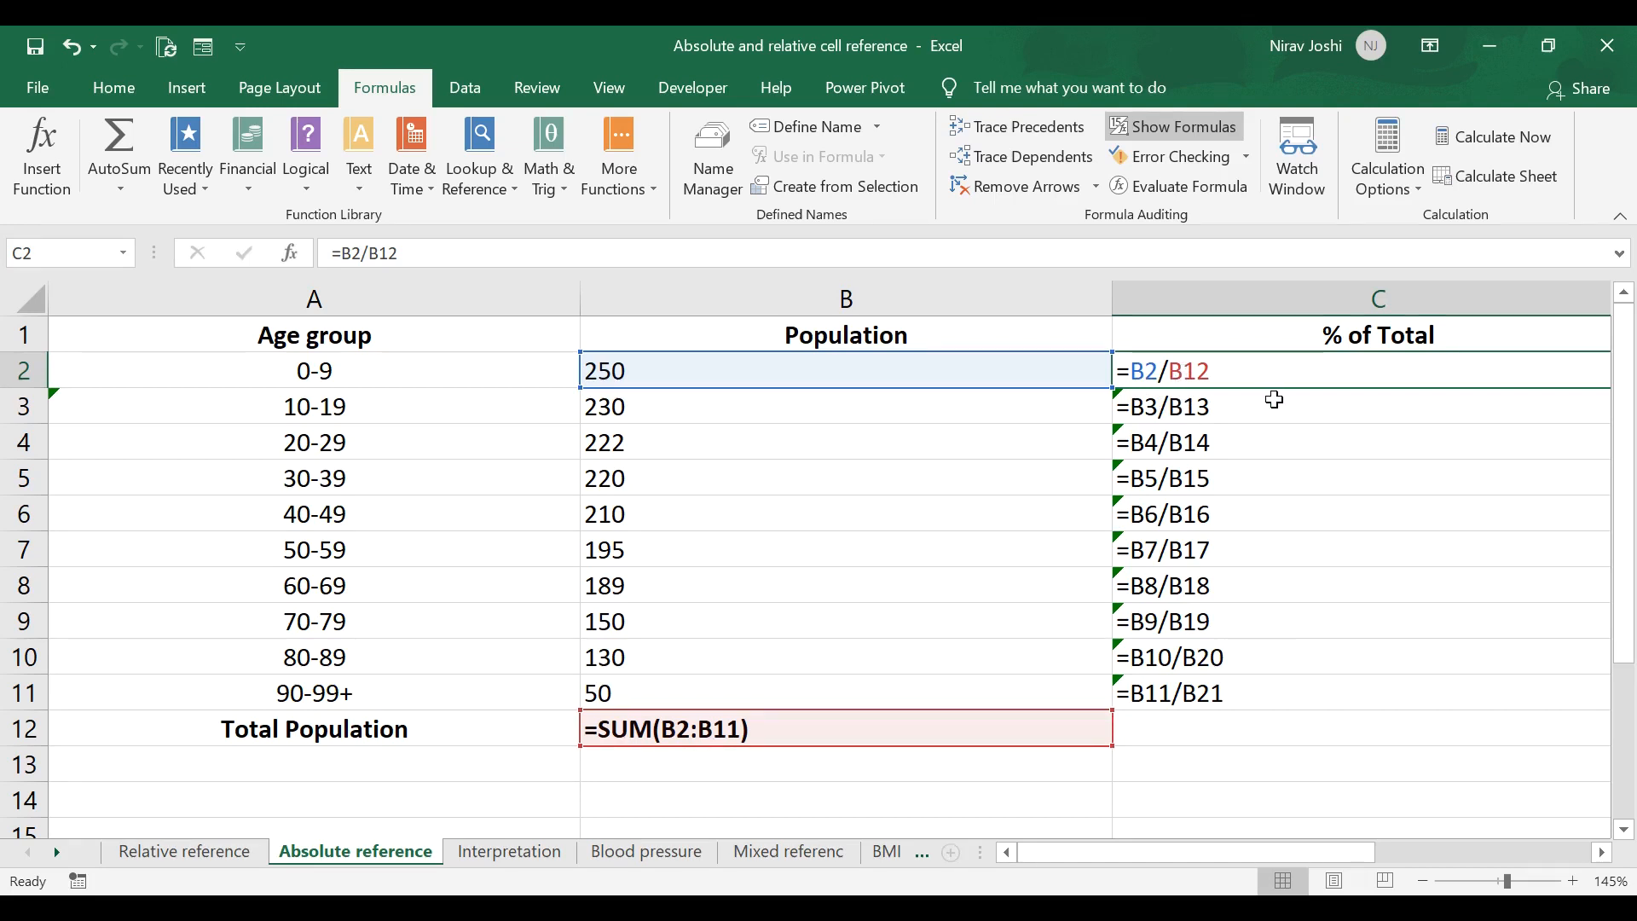
left_click(1223, 410)
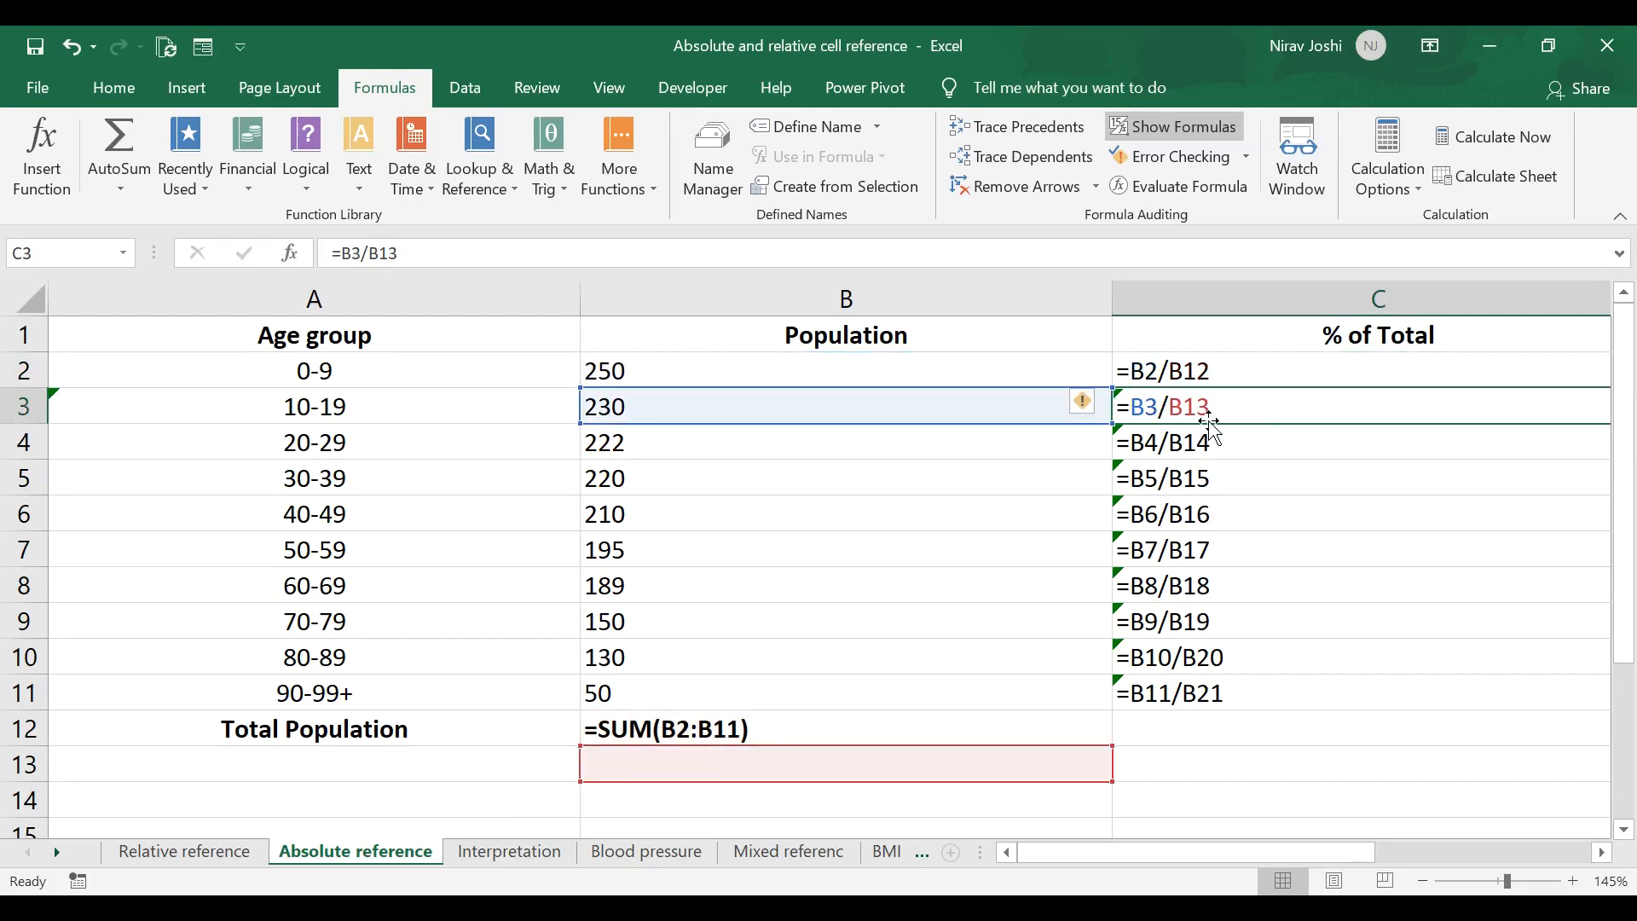
left_click(1161, 440)
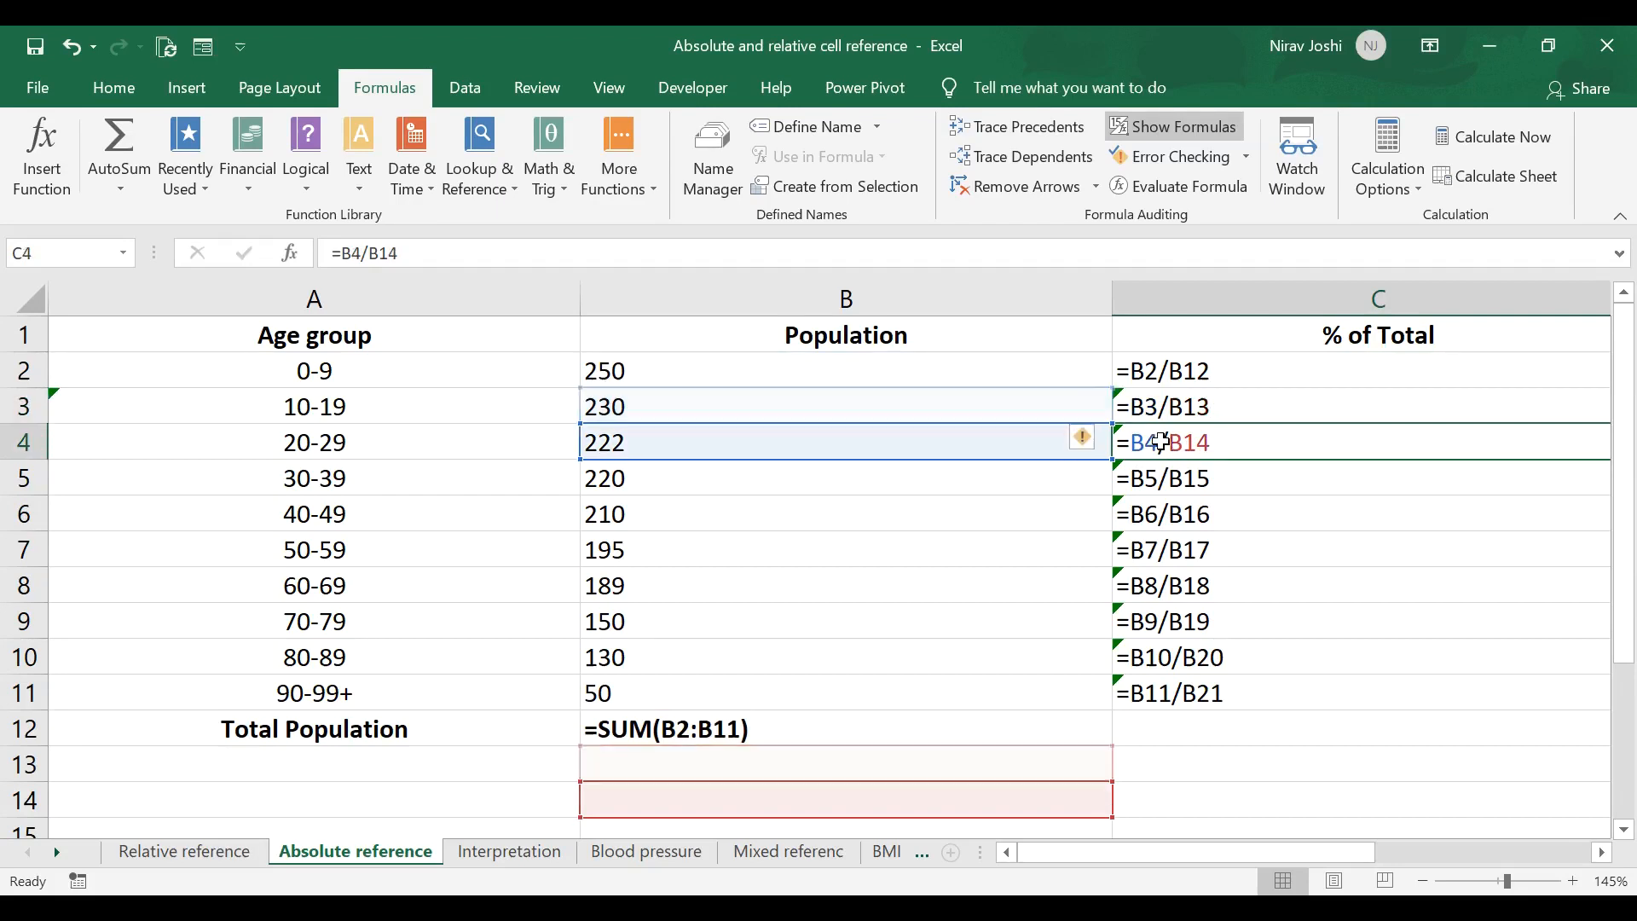
left_click(1163, 473)
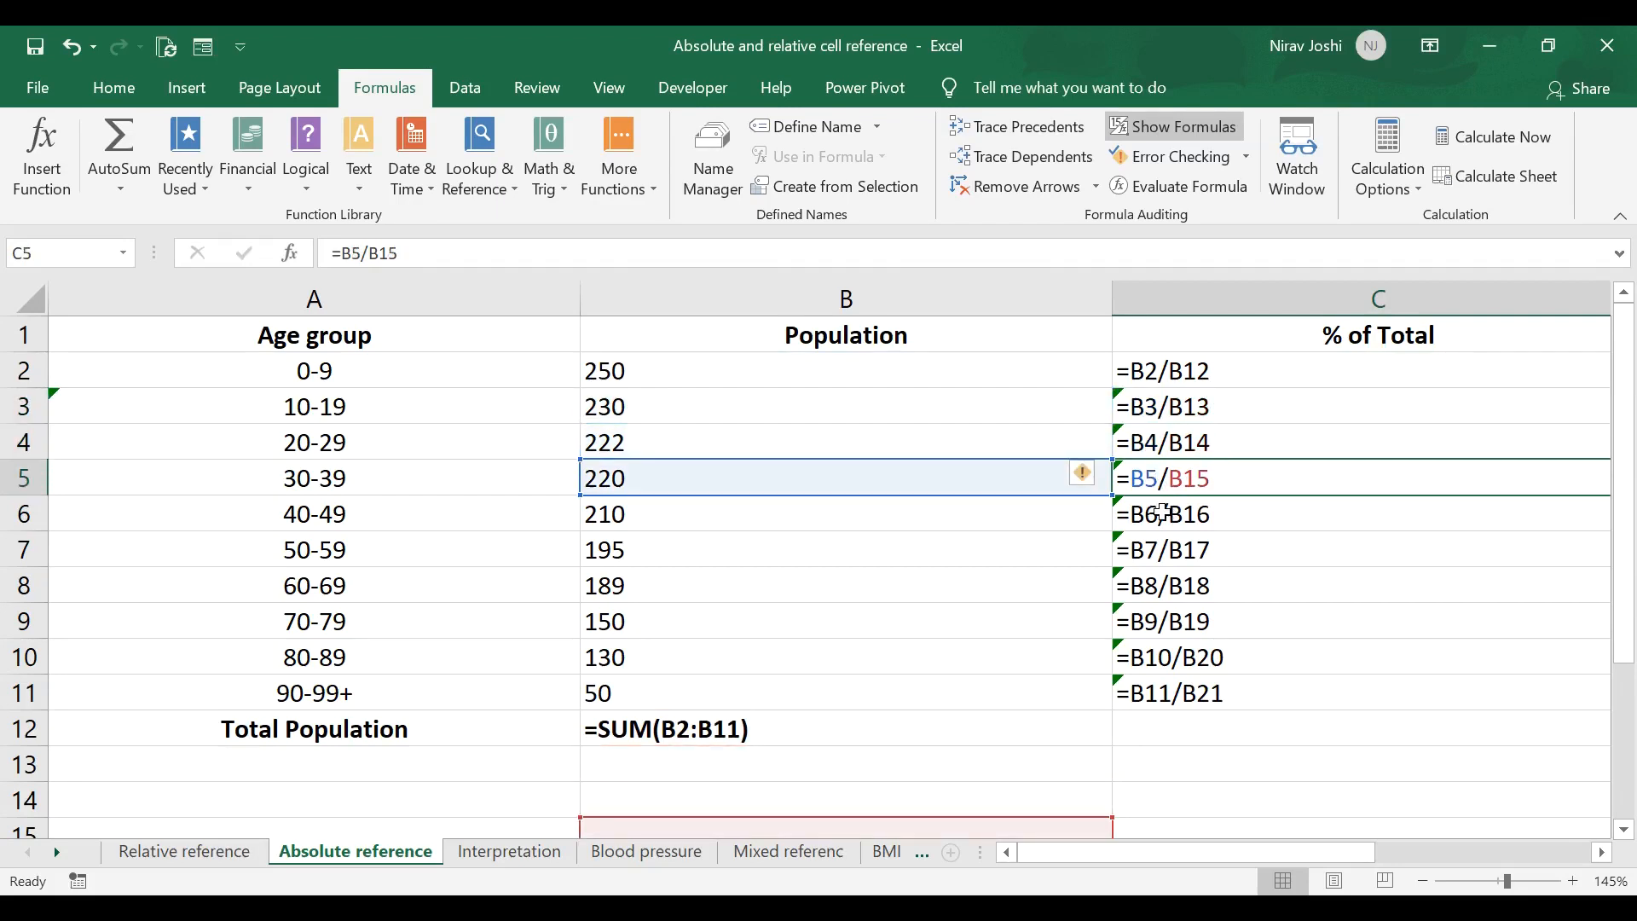
left_click(1154, 377)
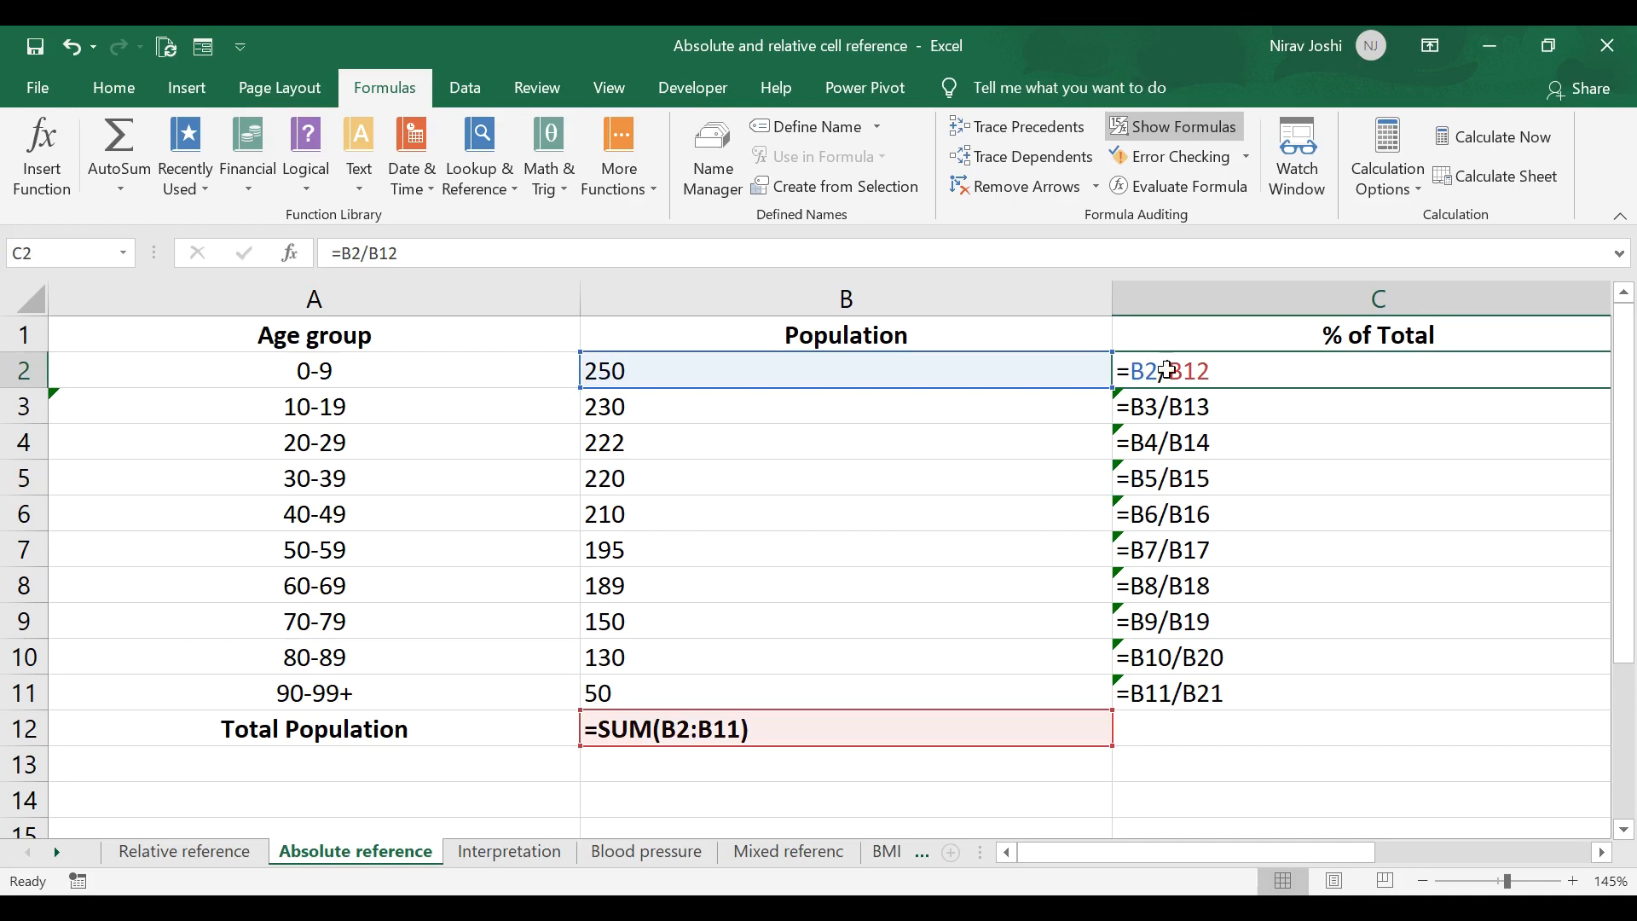
left_click(1220, 409)
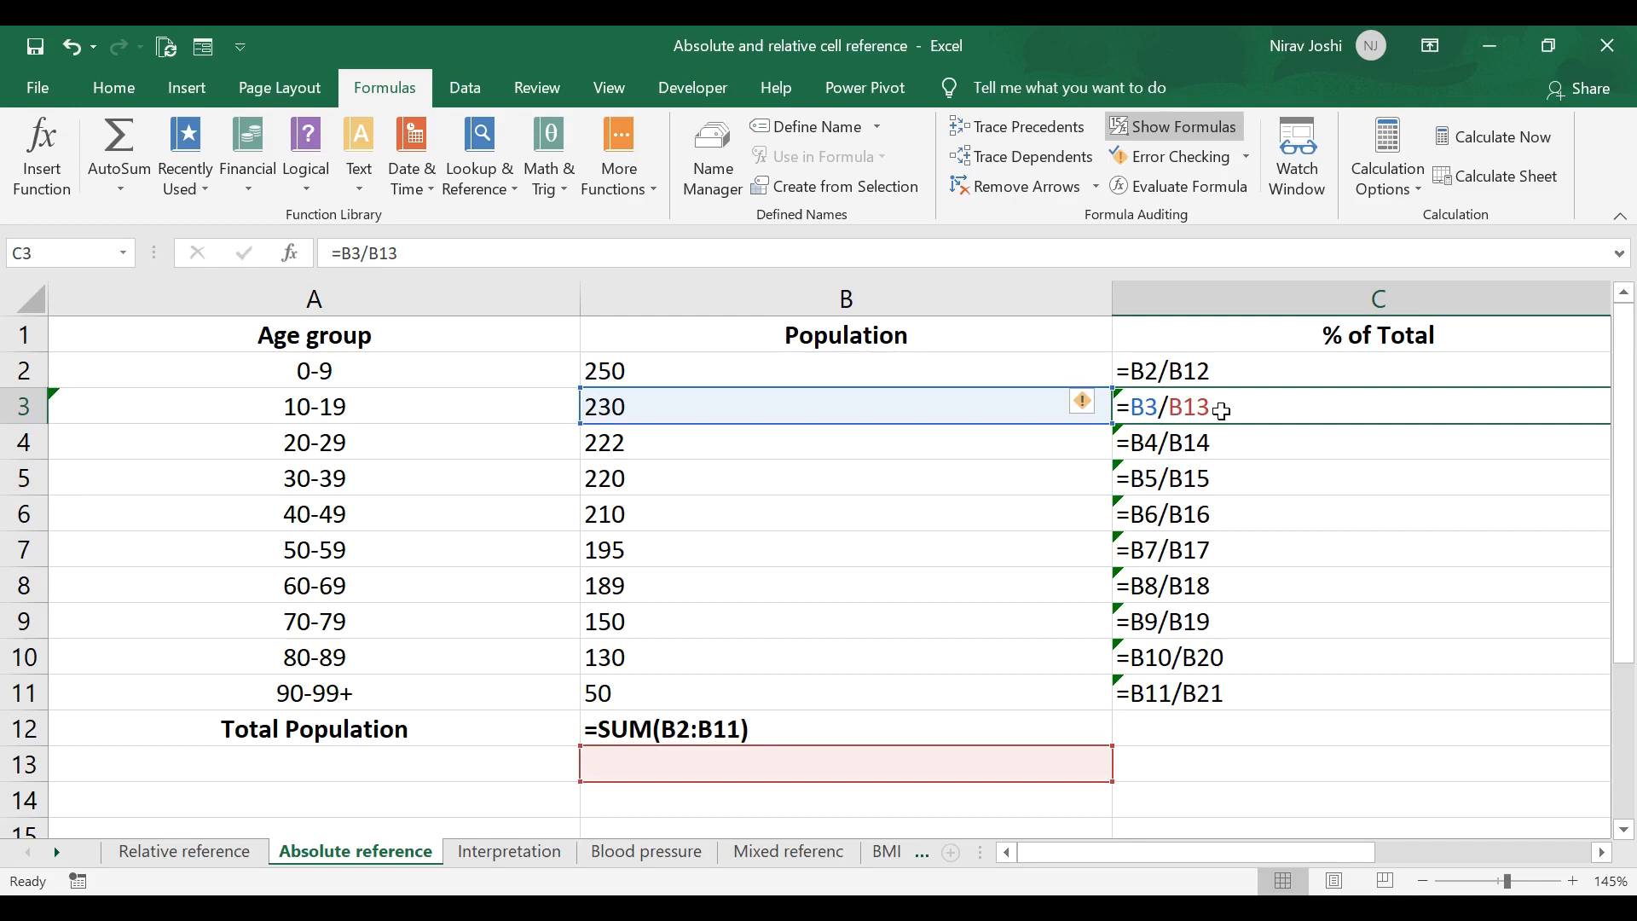
left_click(1199, 373)
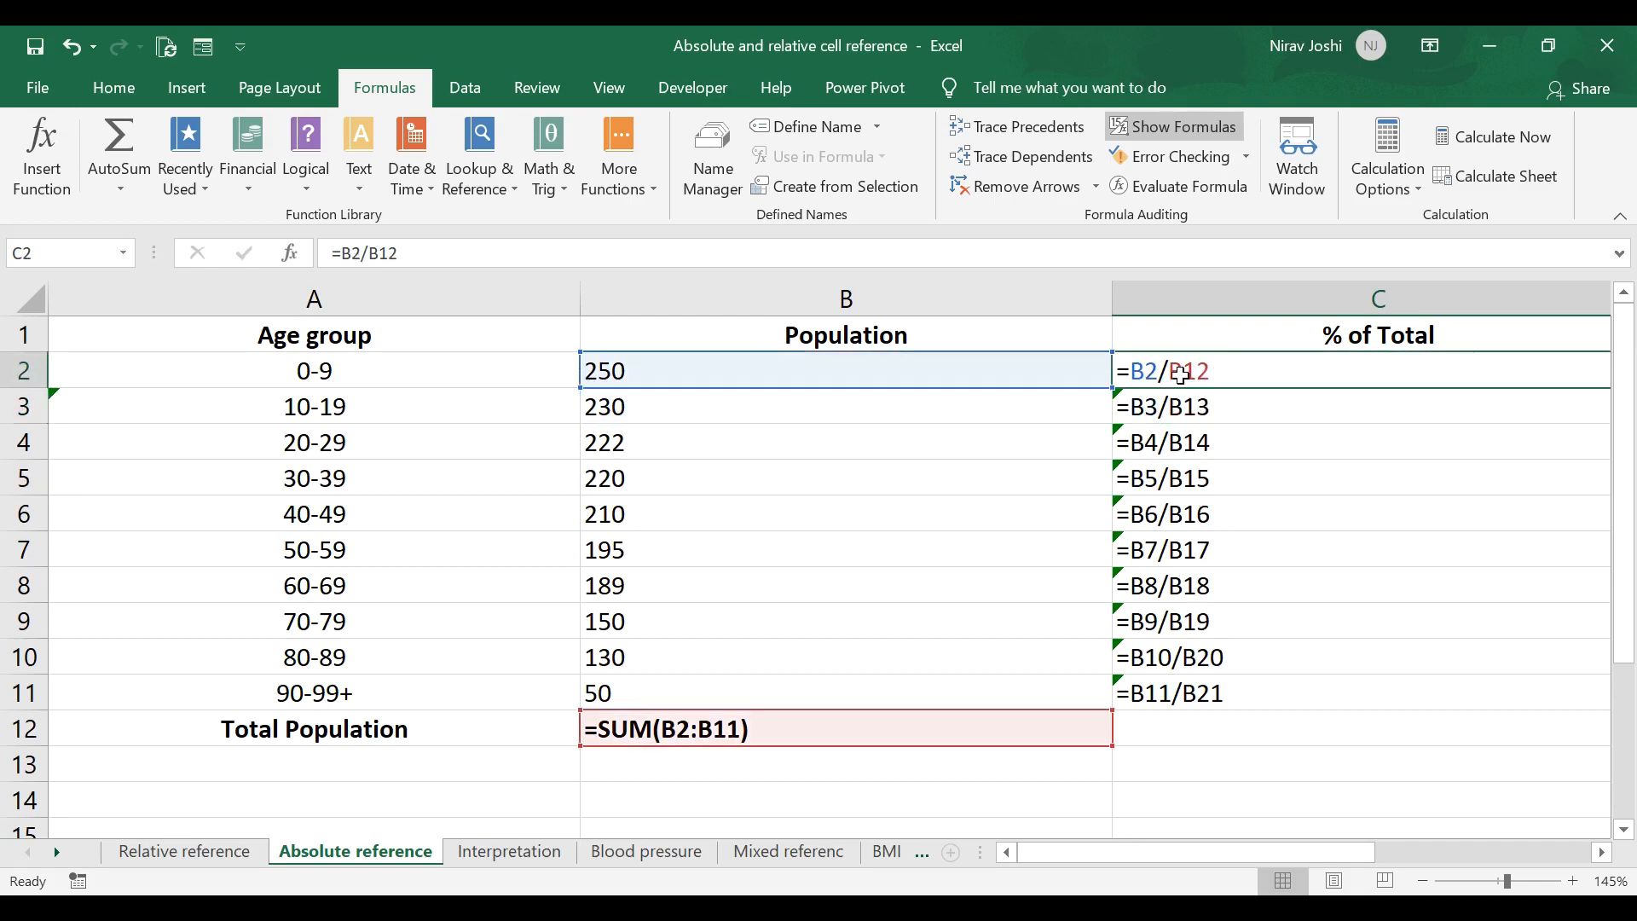
double_click(1180, 375)
left_click_drag(637, 373, 690, 375)
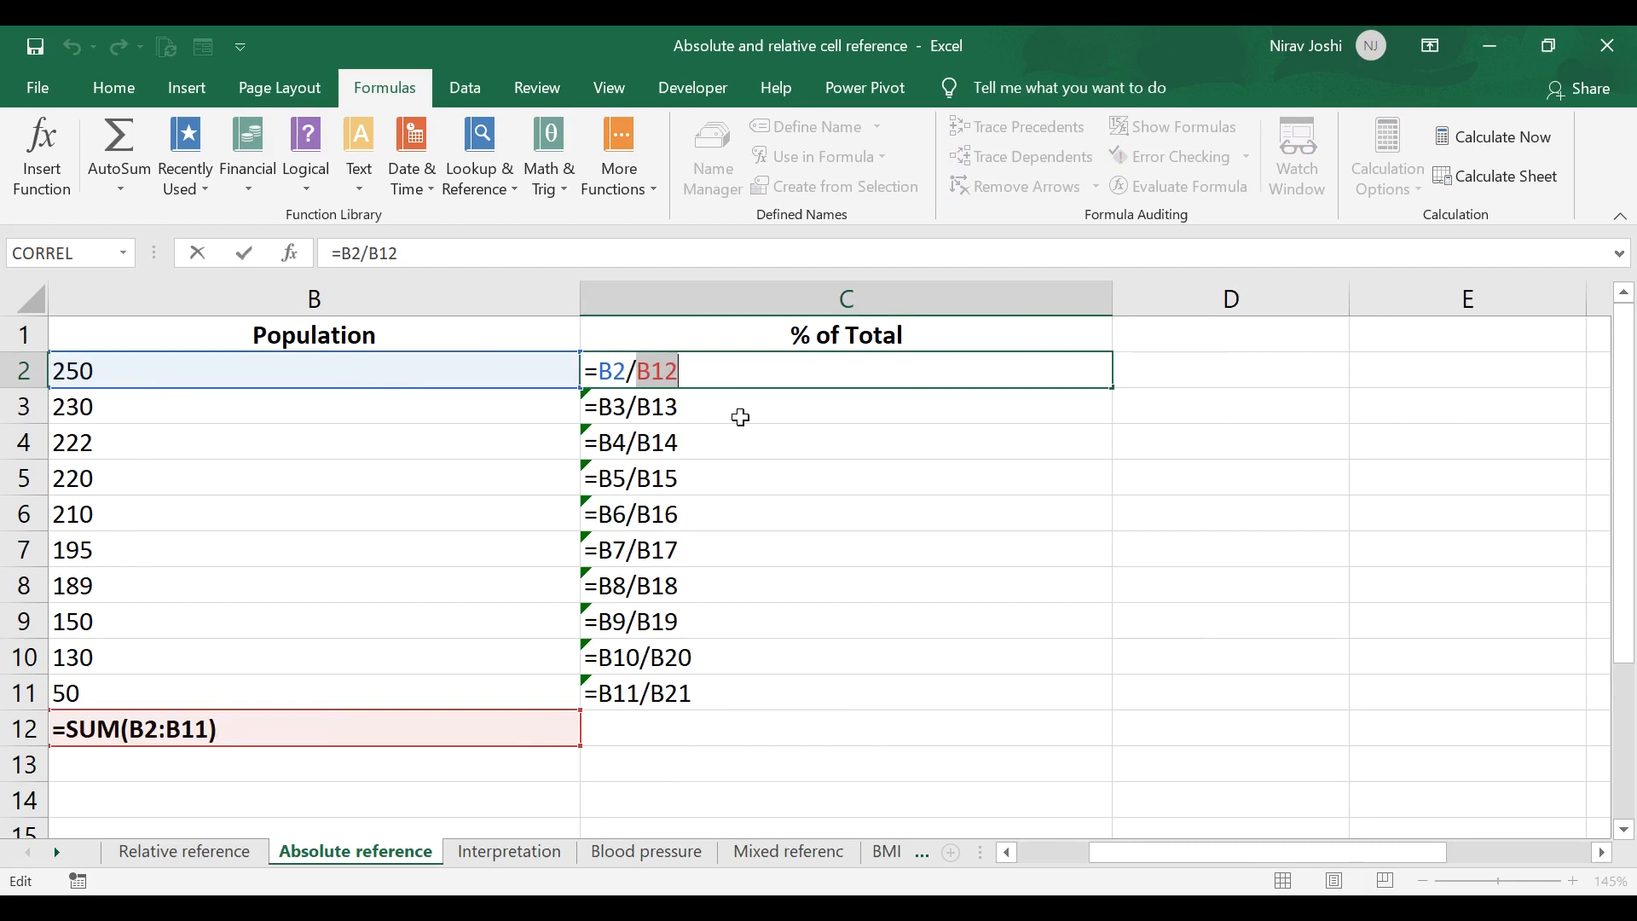
key("F4")
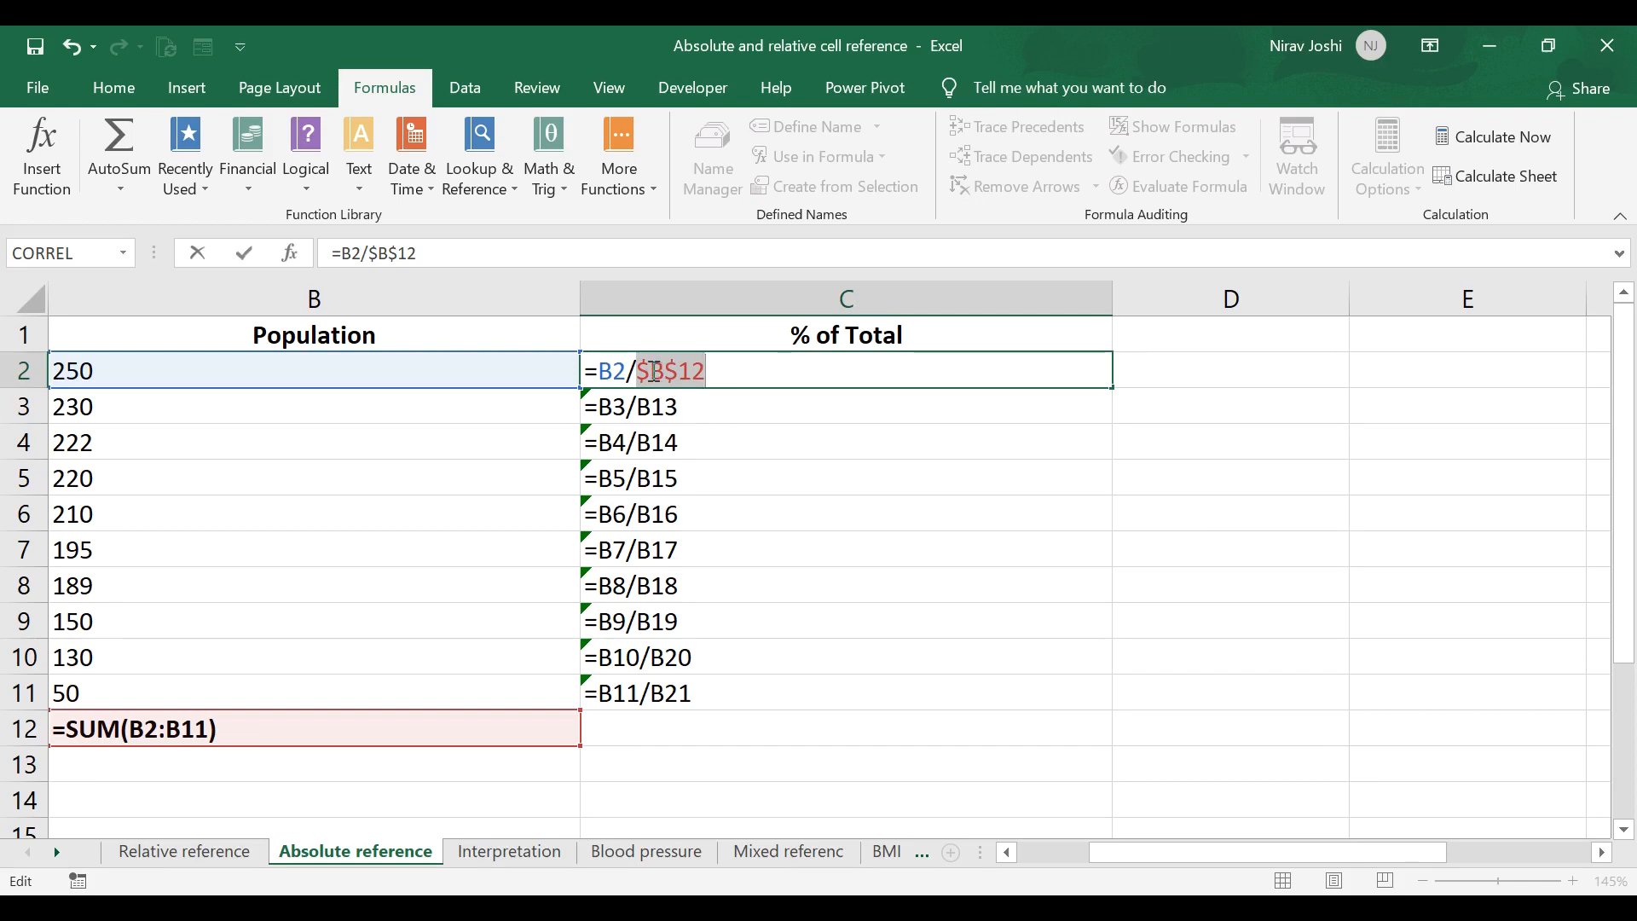
left_click(675, 407)
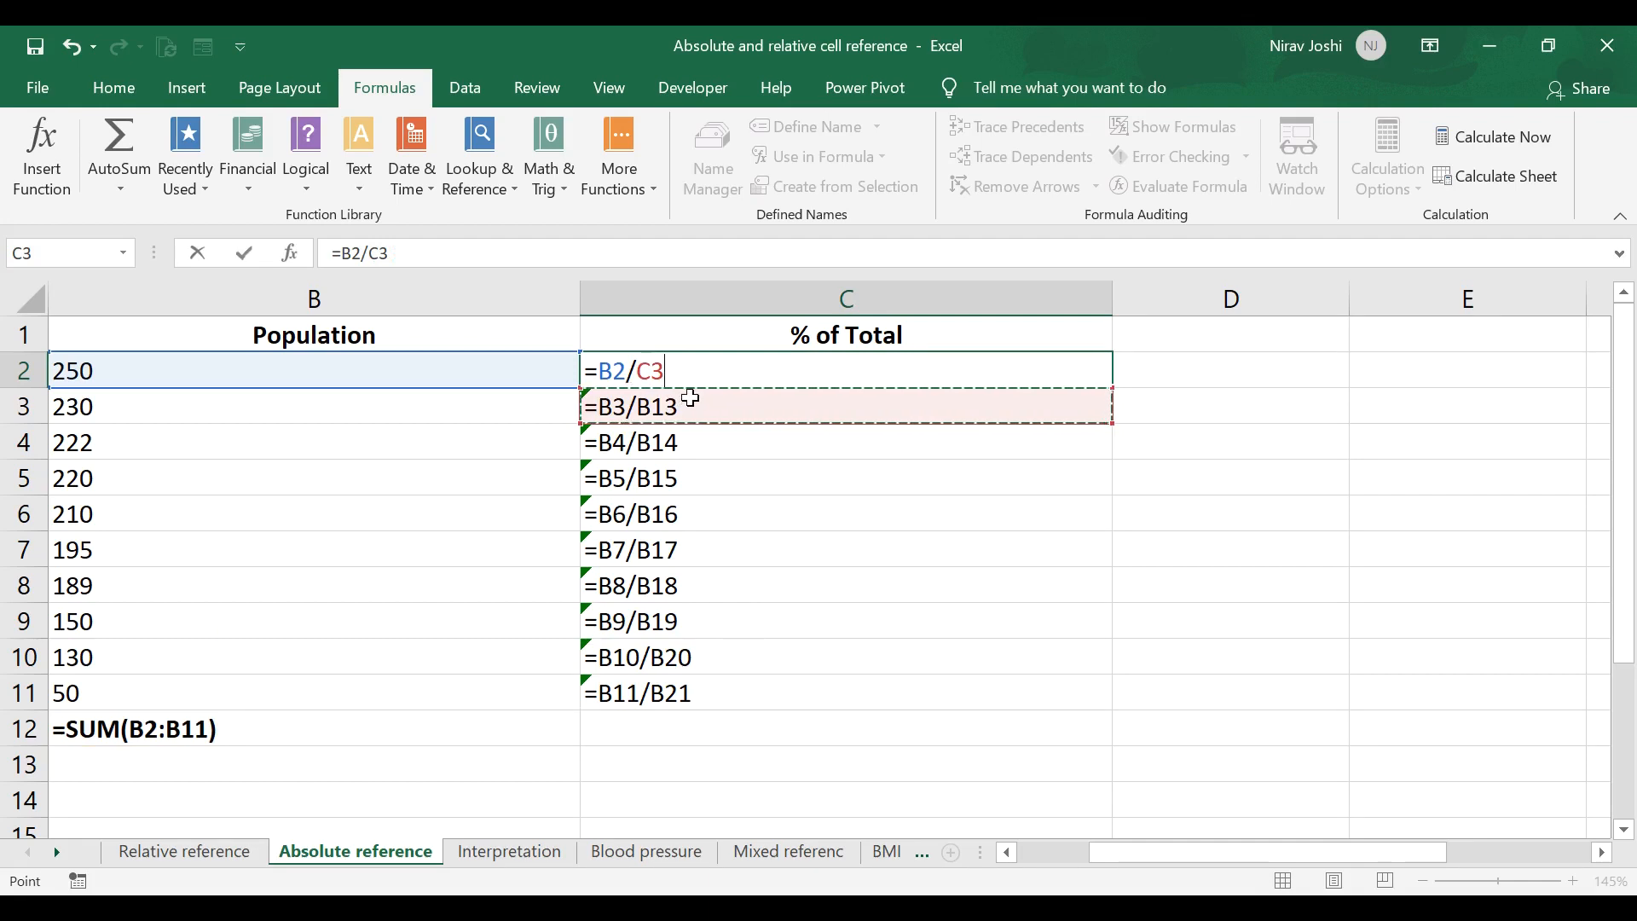
key("Escape")
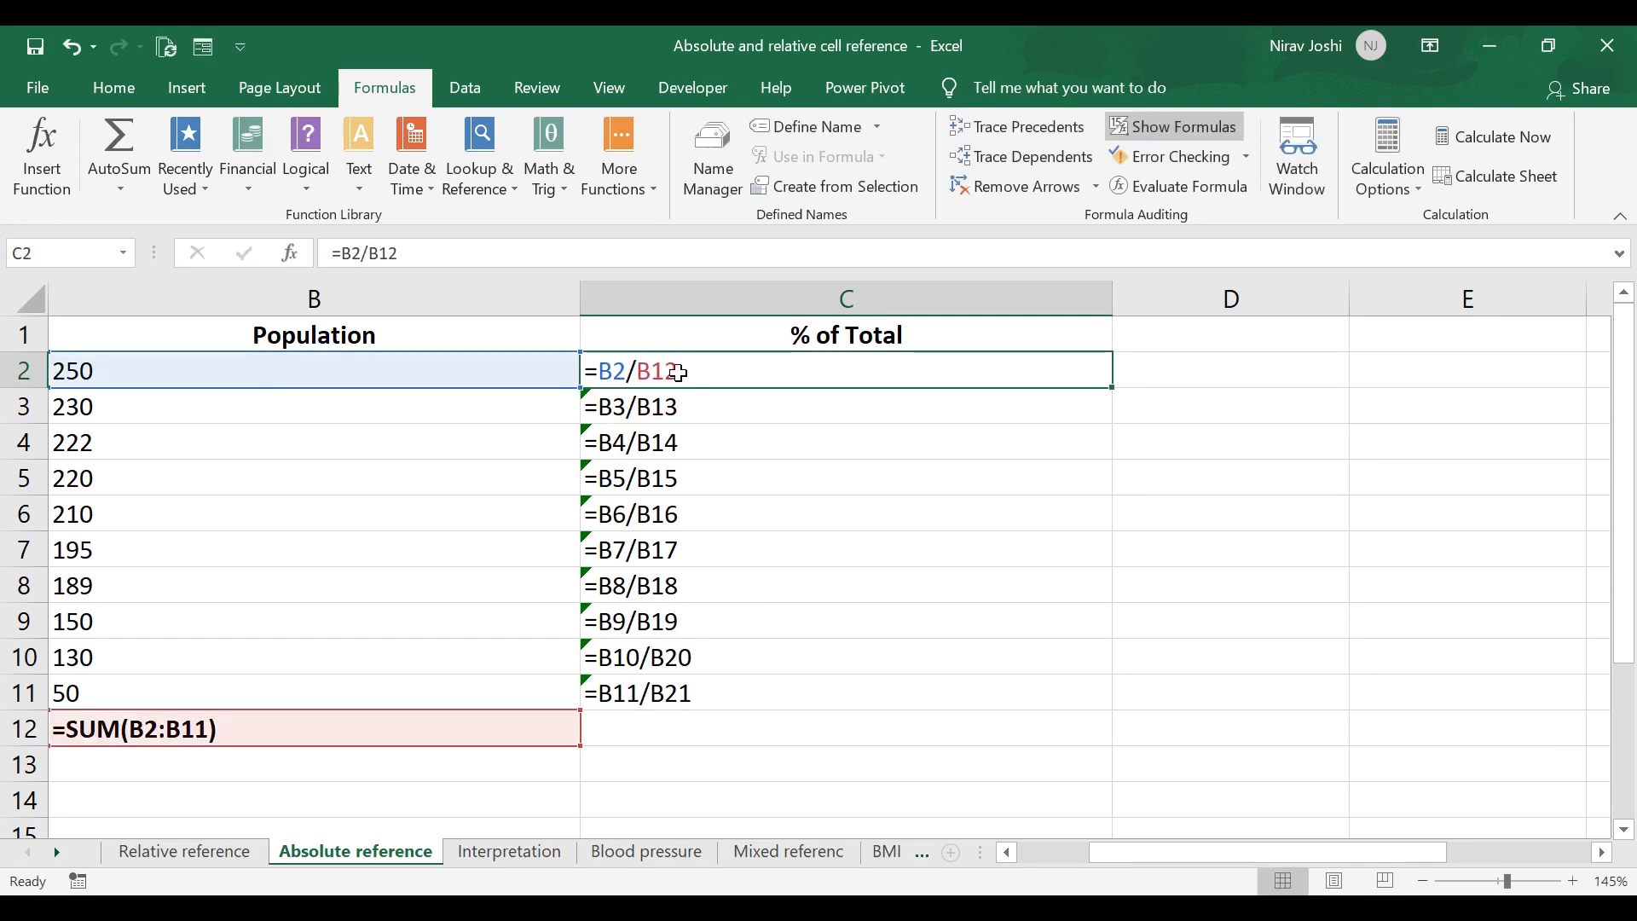
- Make the total population reference in C2 absolute so the formula reads =B2/$B$12
double_click(687, 373)
key("F4")
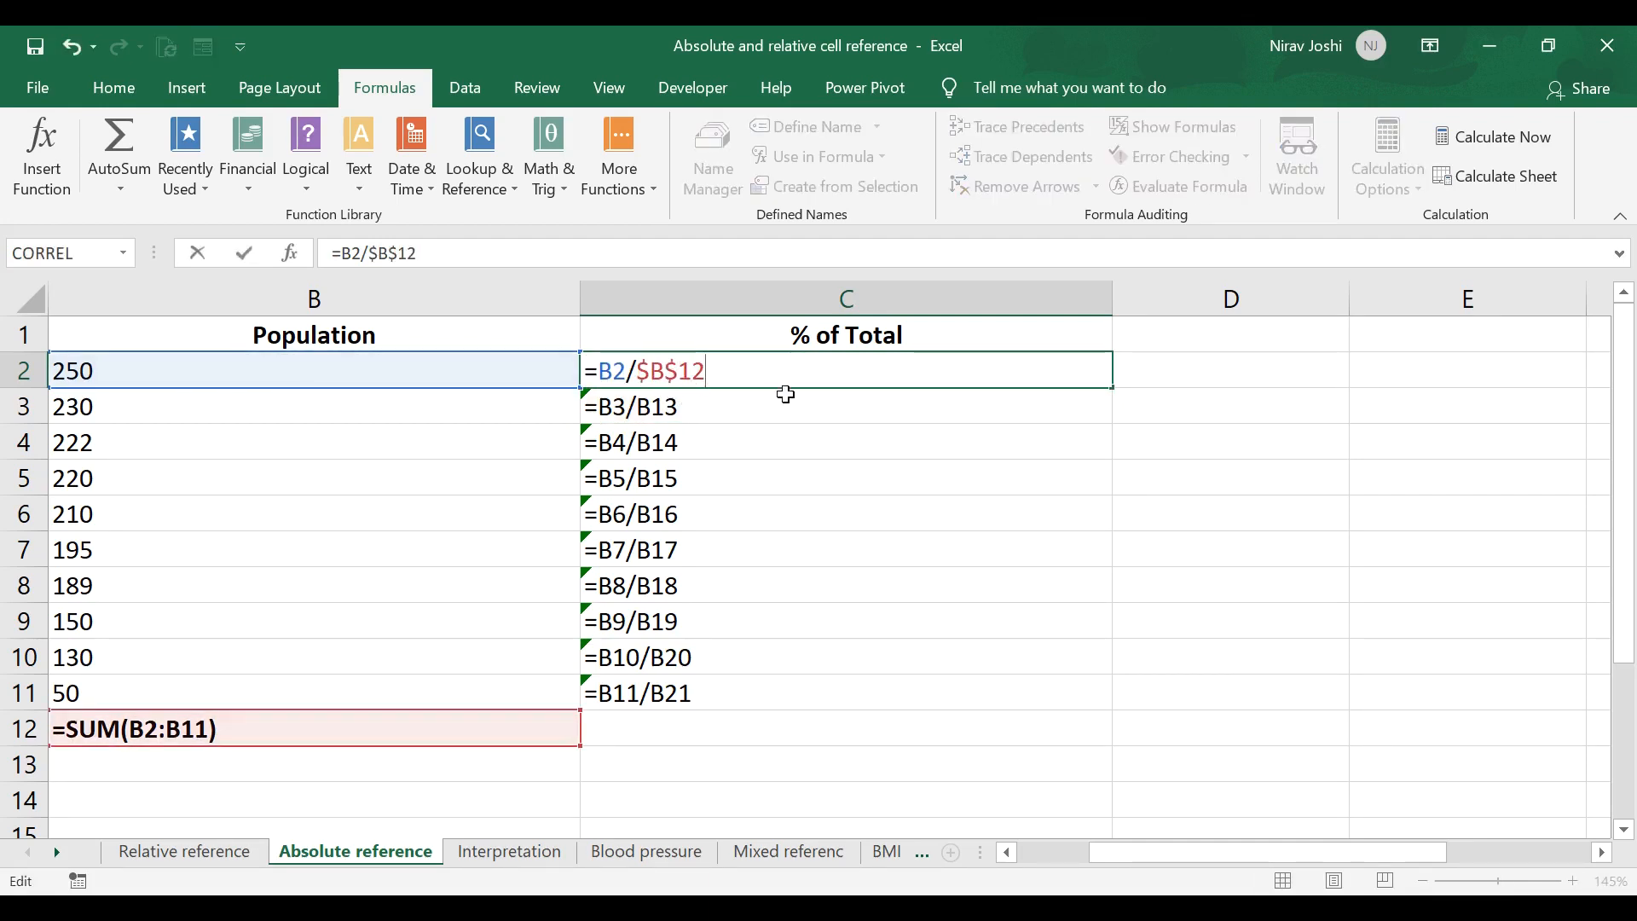
key("Return")
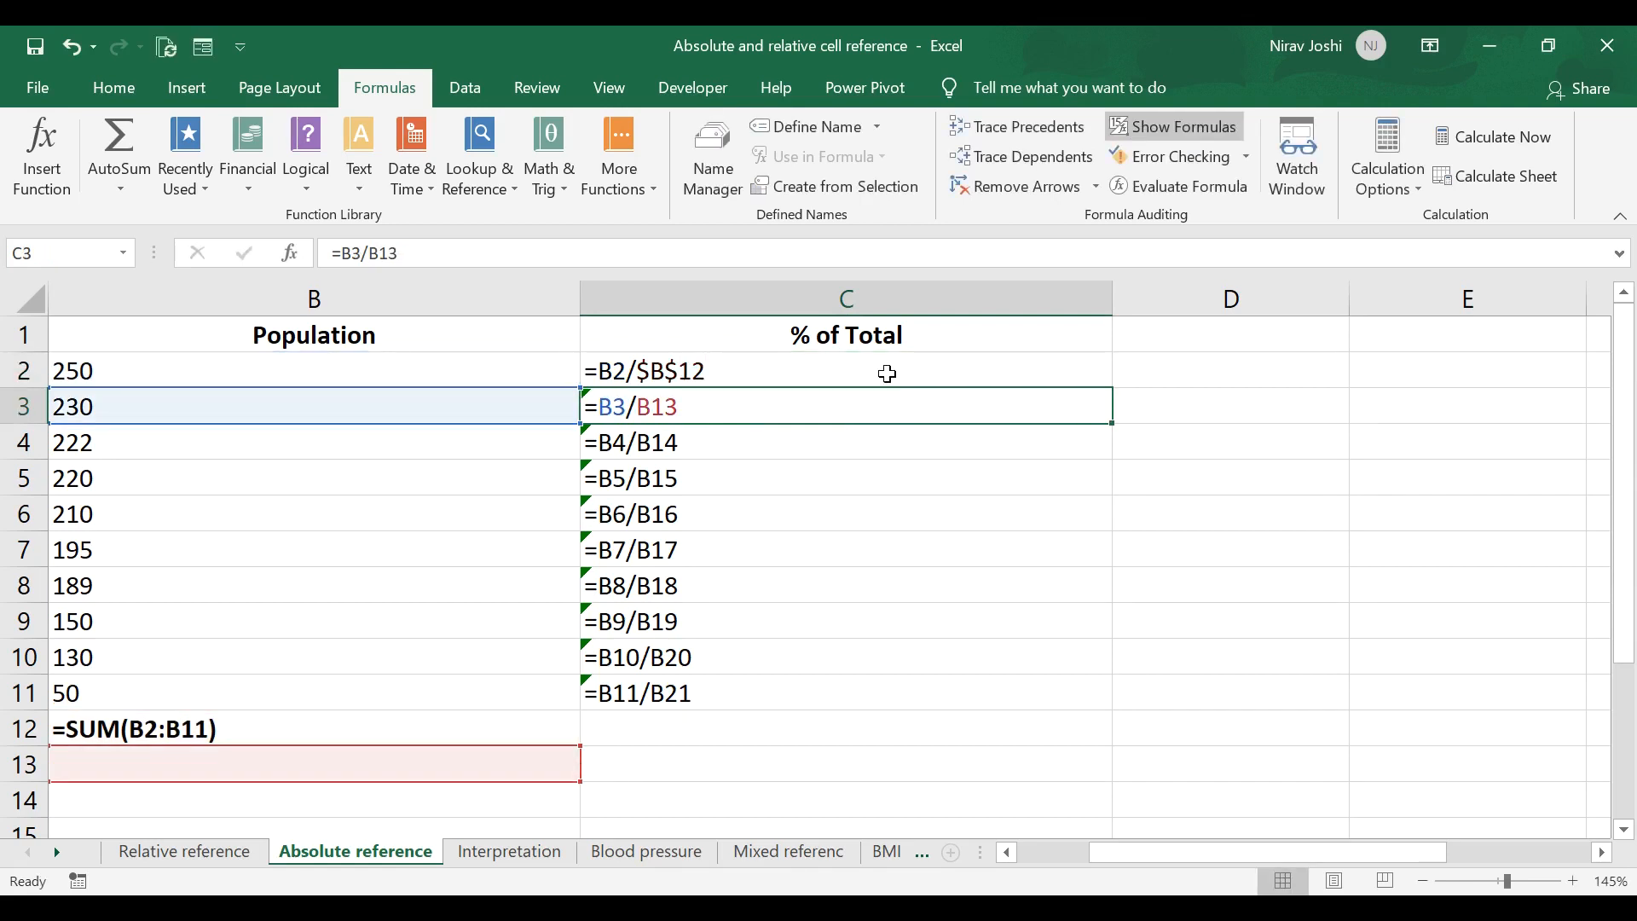
- Fill the C2 formula down through C11 and display calculated values instead of formulas
left_click(891, 370)
left_click_drag(1113, 388, 1100, 720)
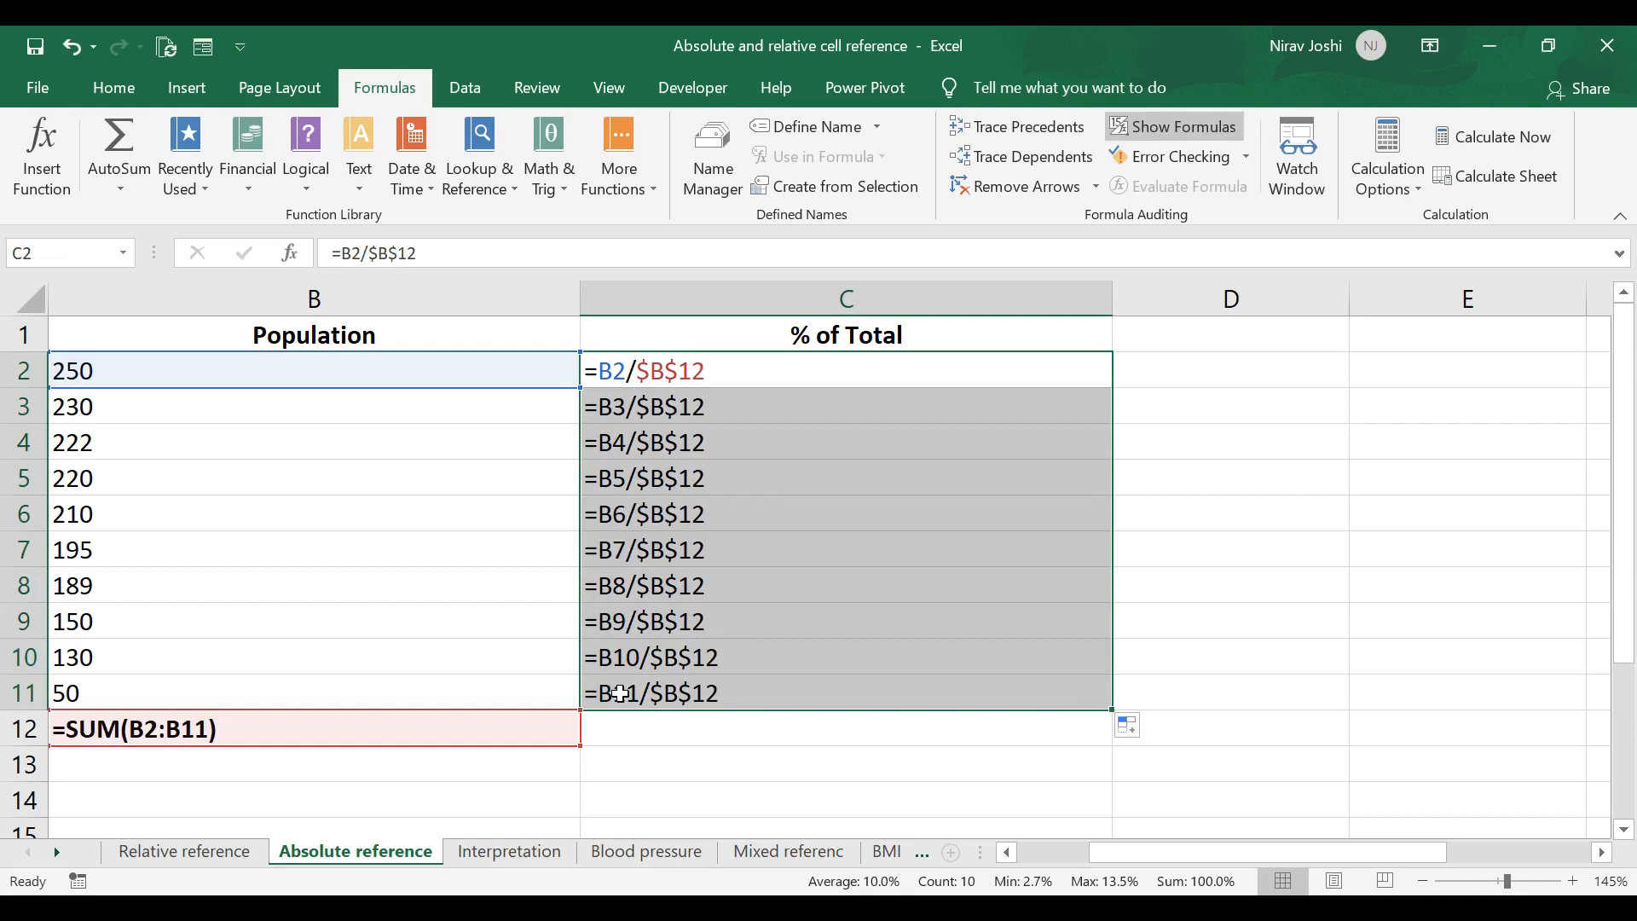
left_click(1174, 125)
left_click_drag(1130, 856, 1076, 856)
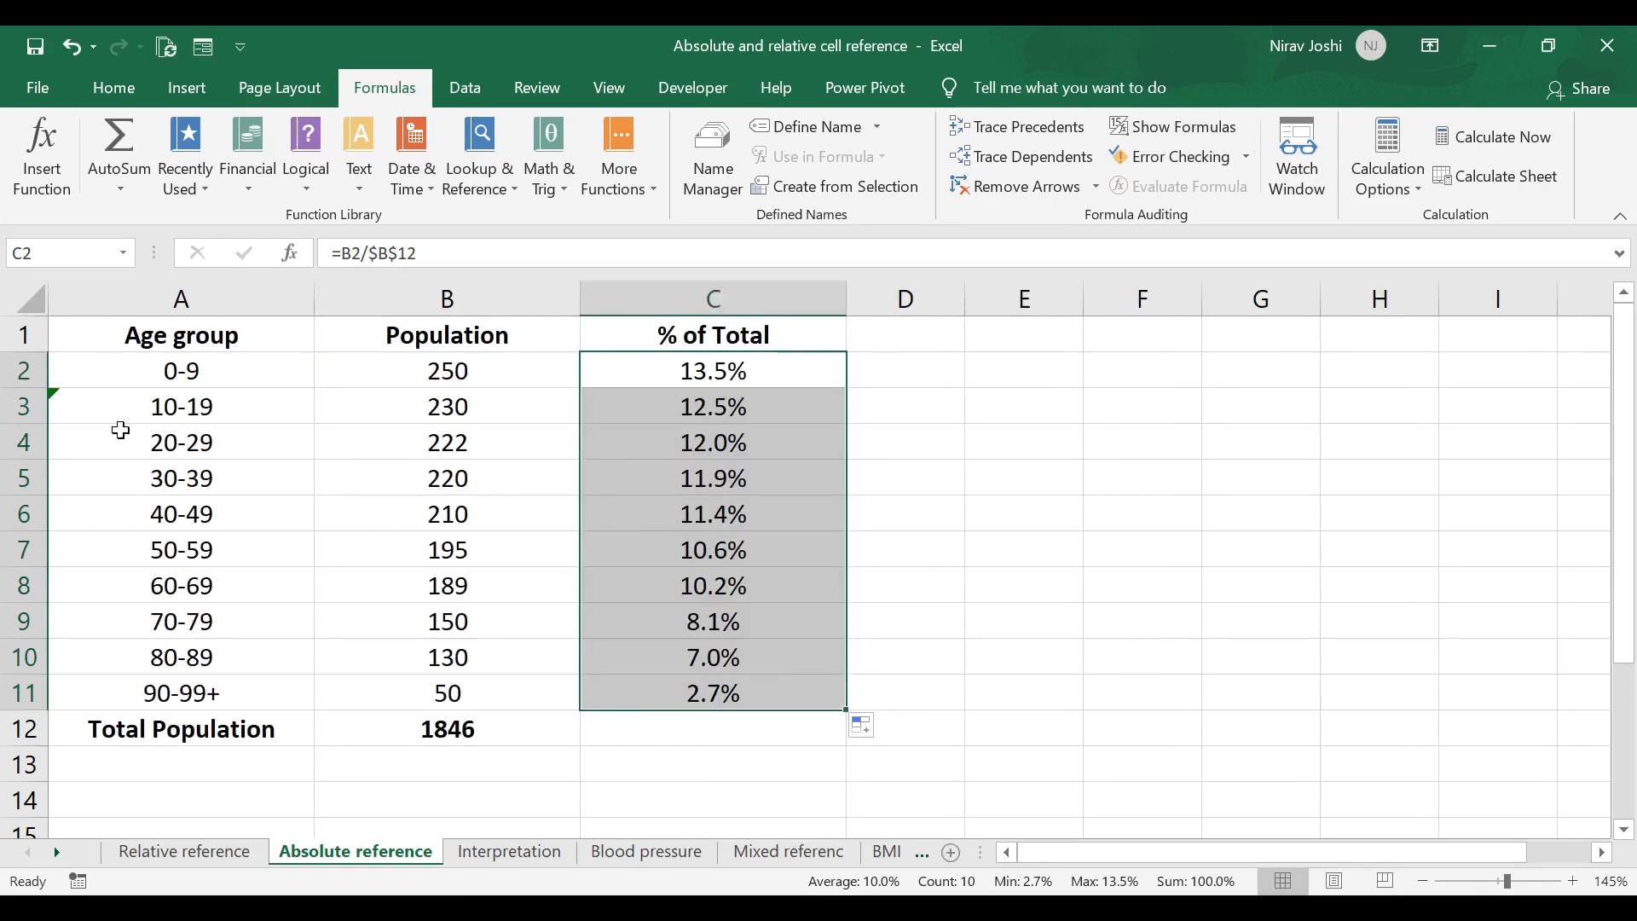
- Open the Interpretation sheet and examine how the plain A1 reference treats its column and row
left_click(429, 725)
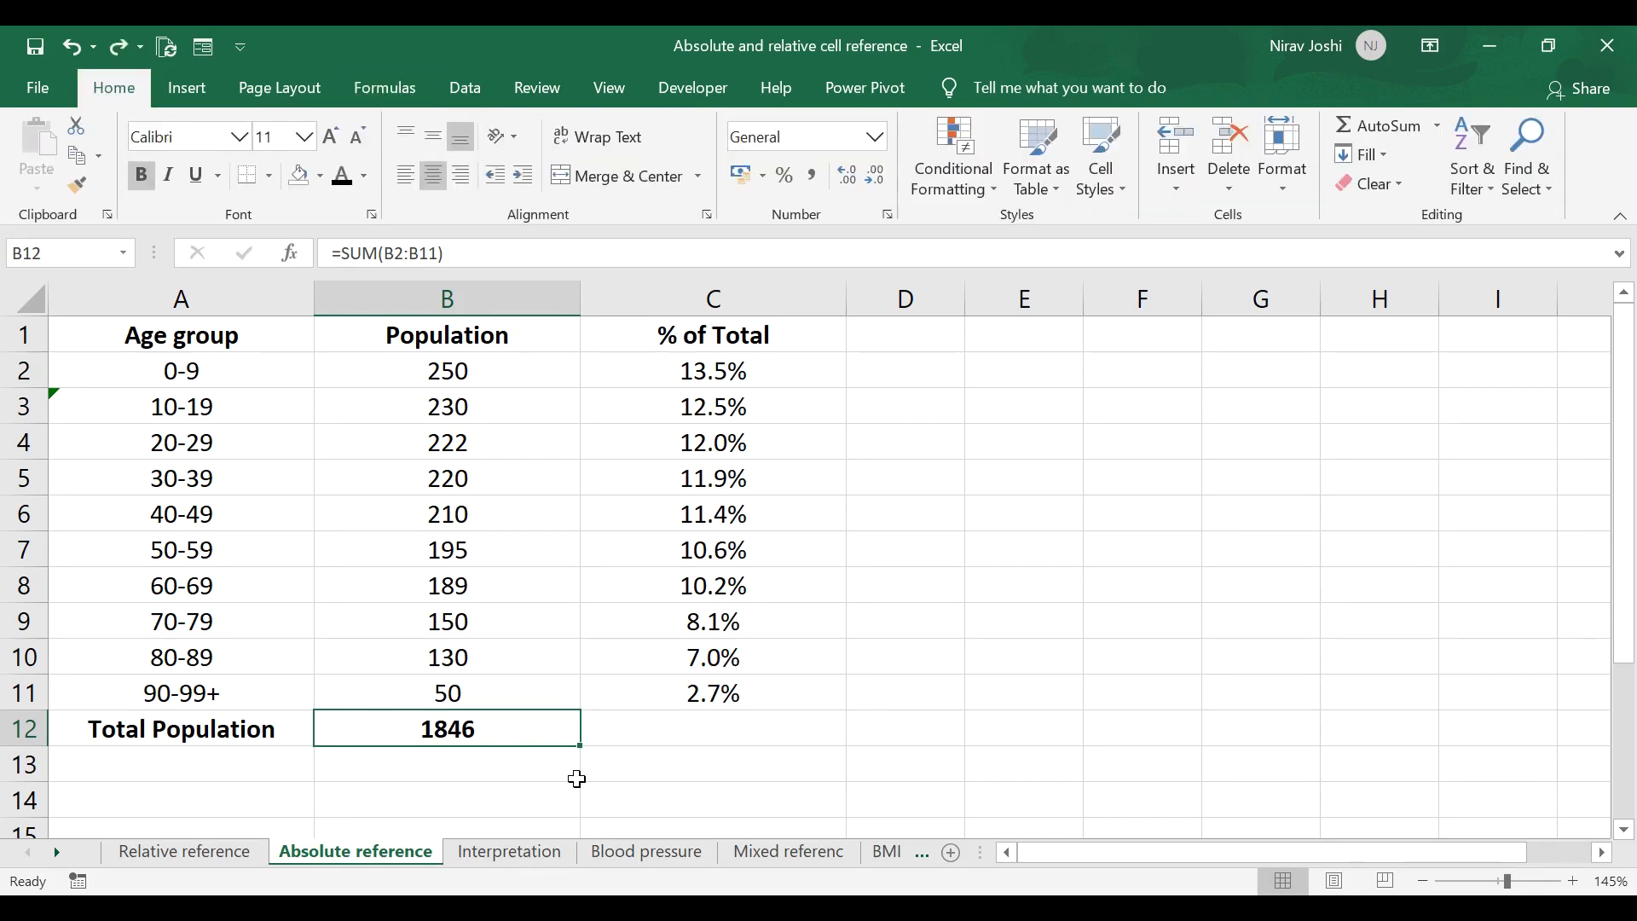
left_click(547, 852)
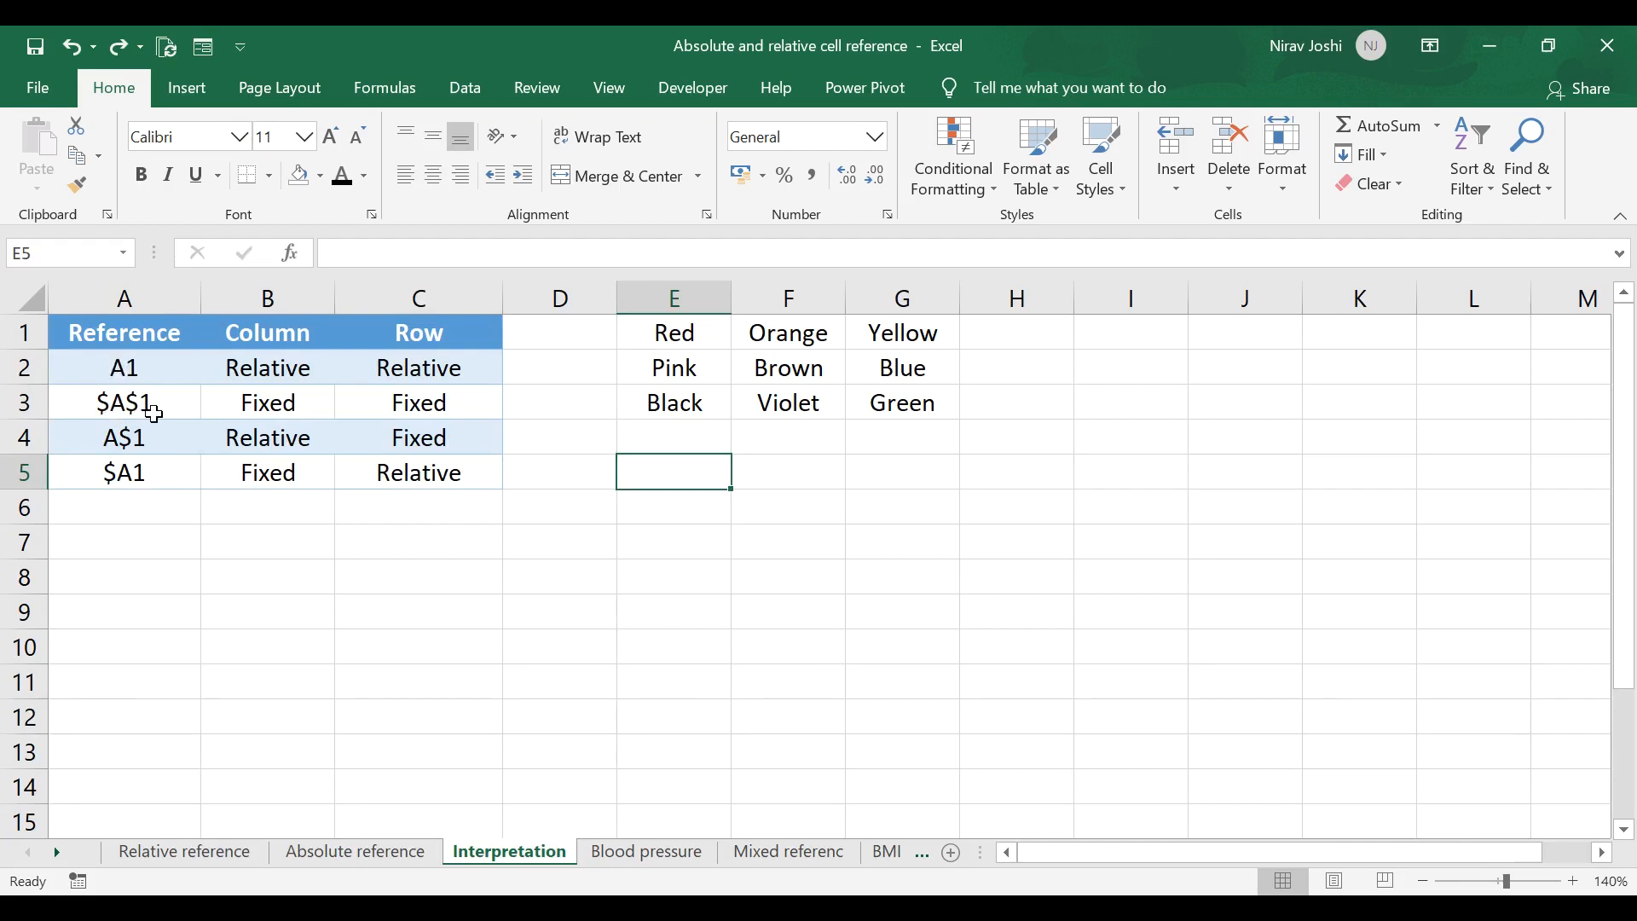
left_click(126, 368)
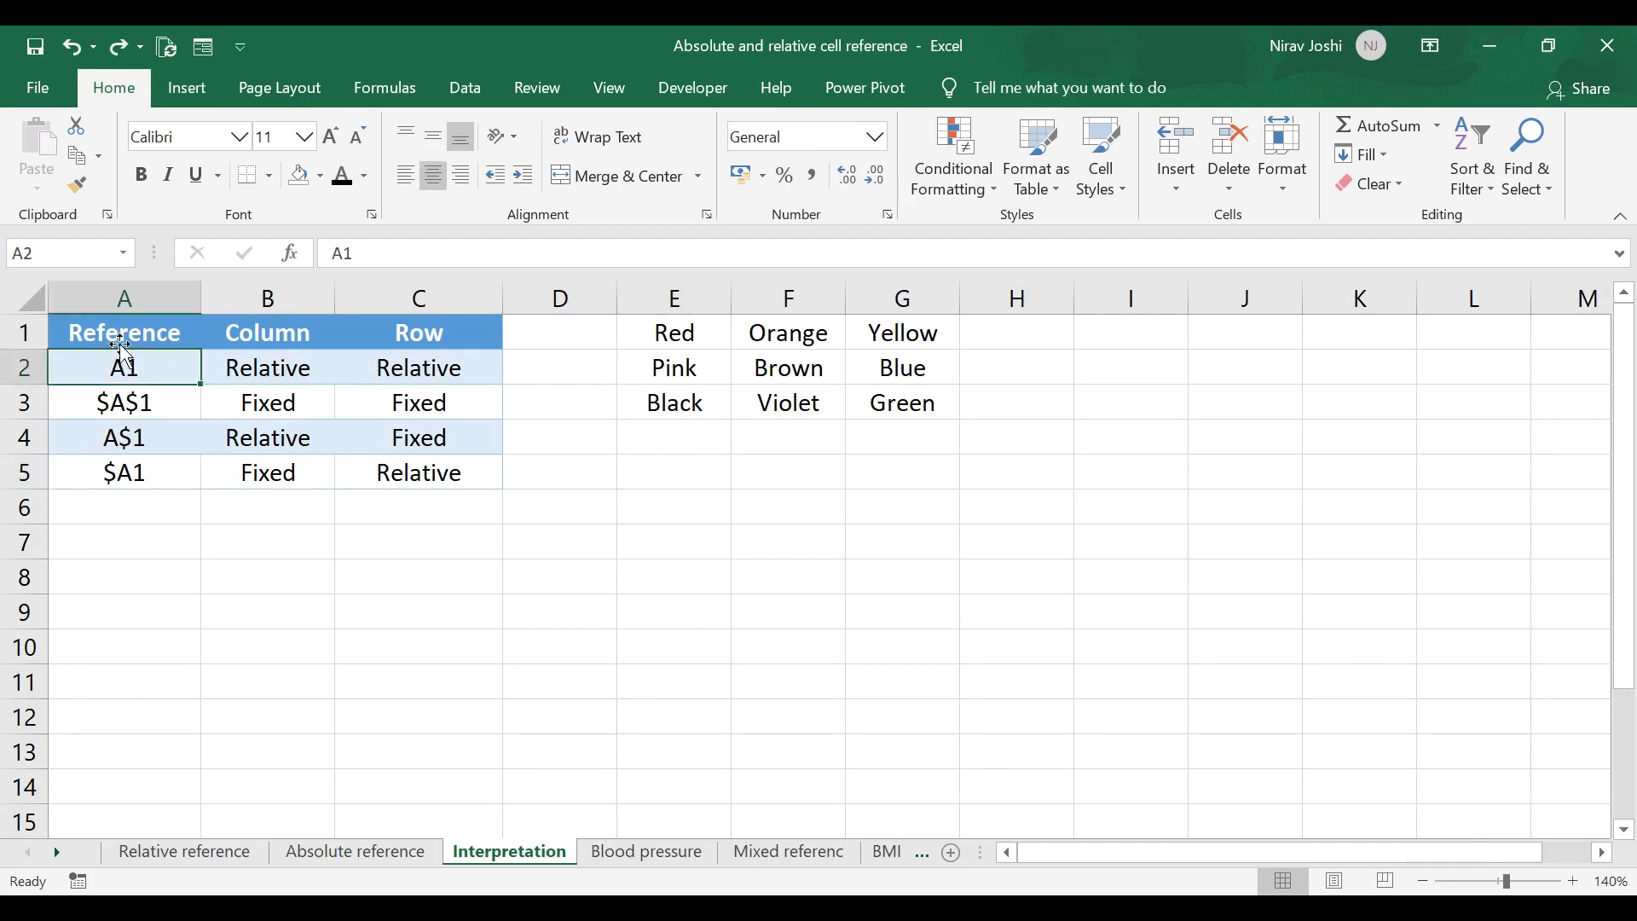
left_click(133, 290)
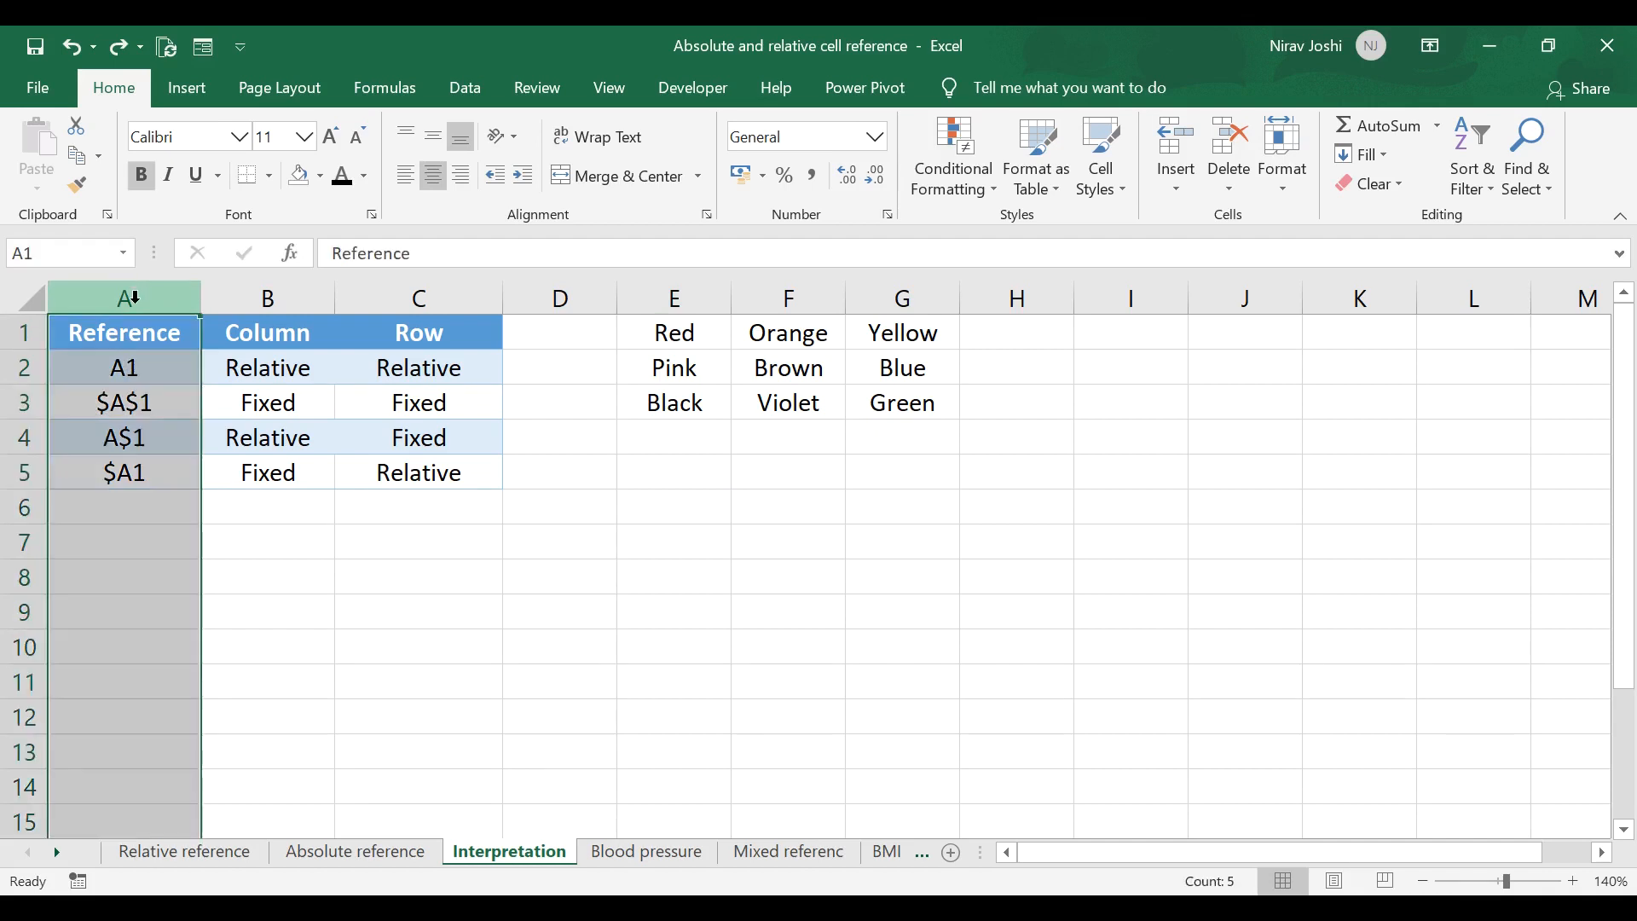
left_click(23, 334)
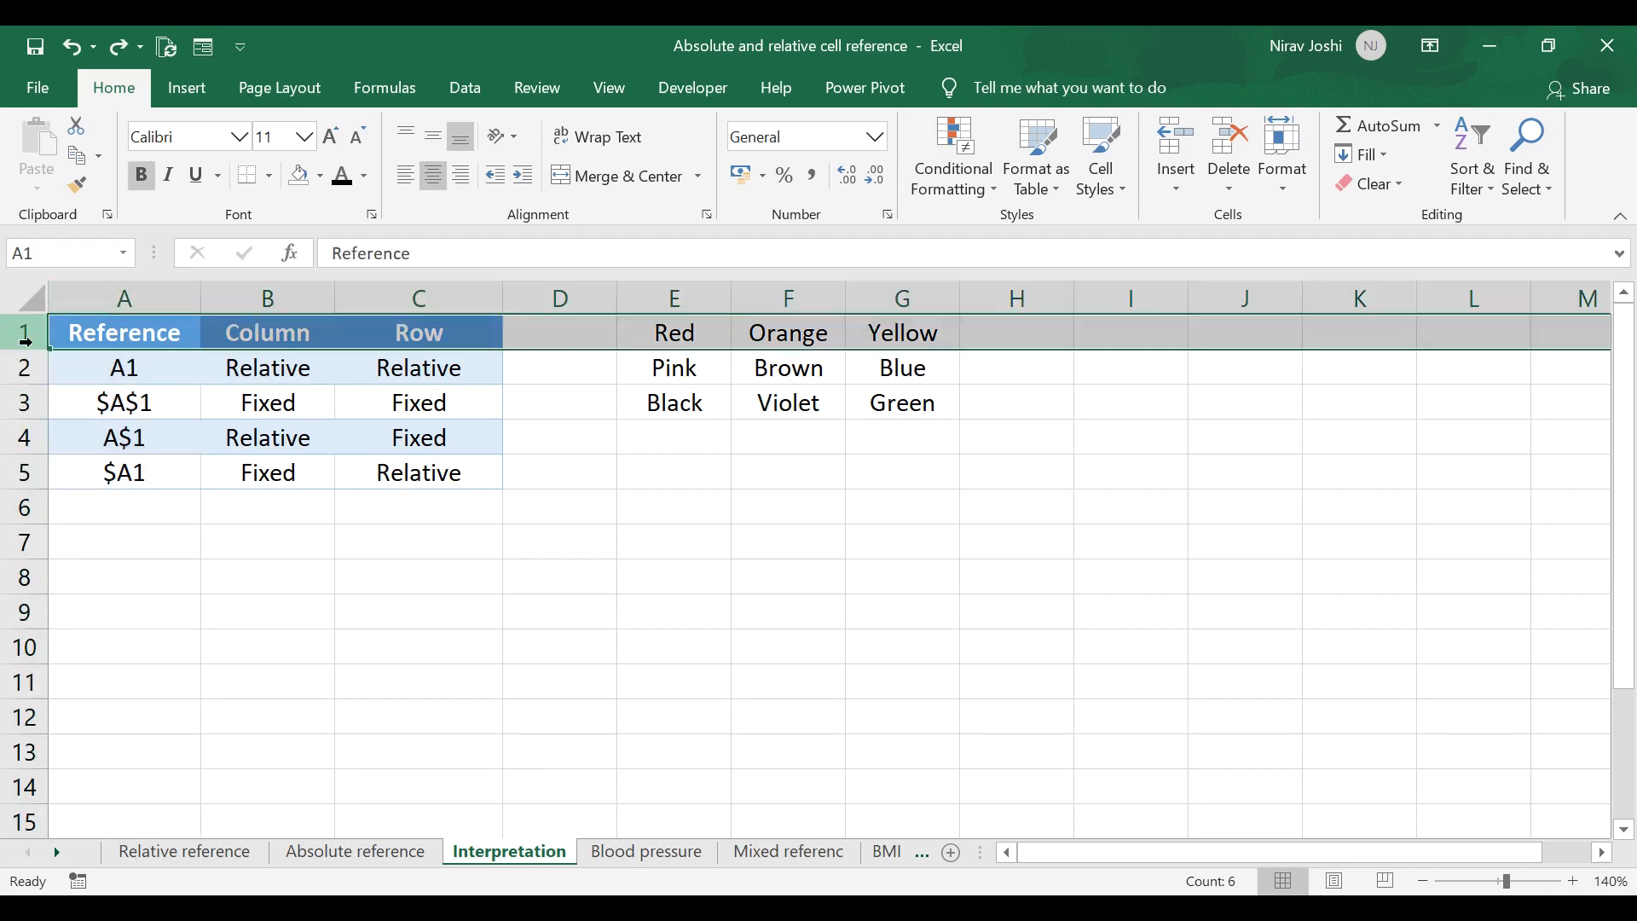
left_click(123, 368)
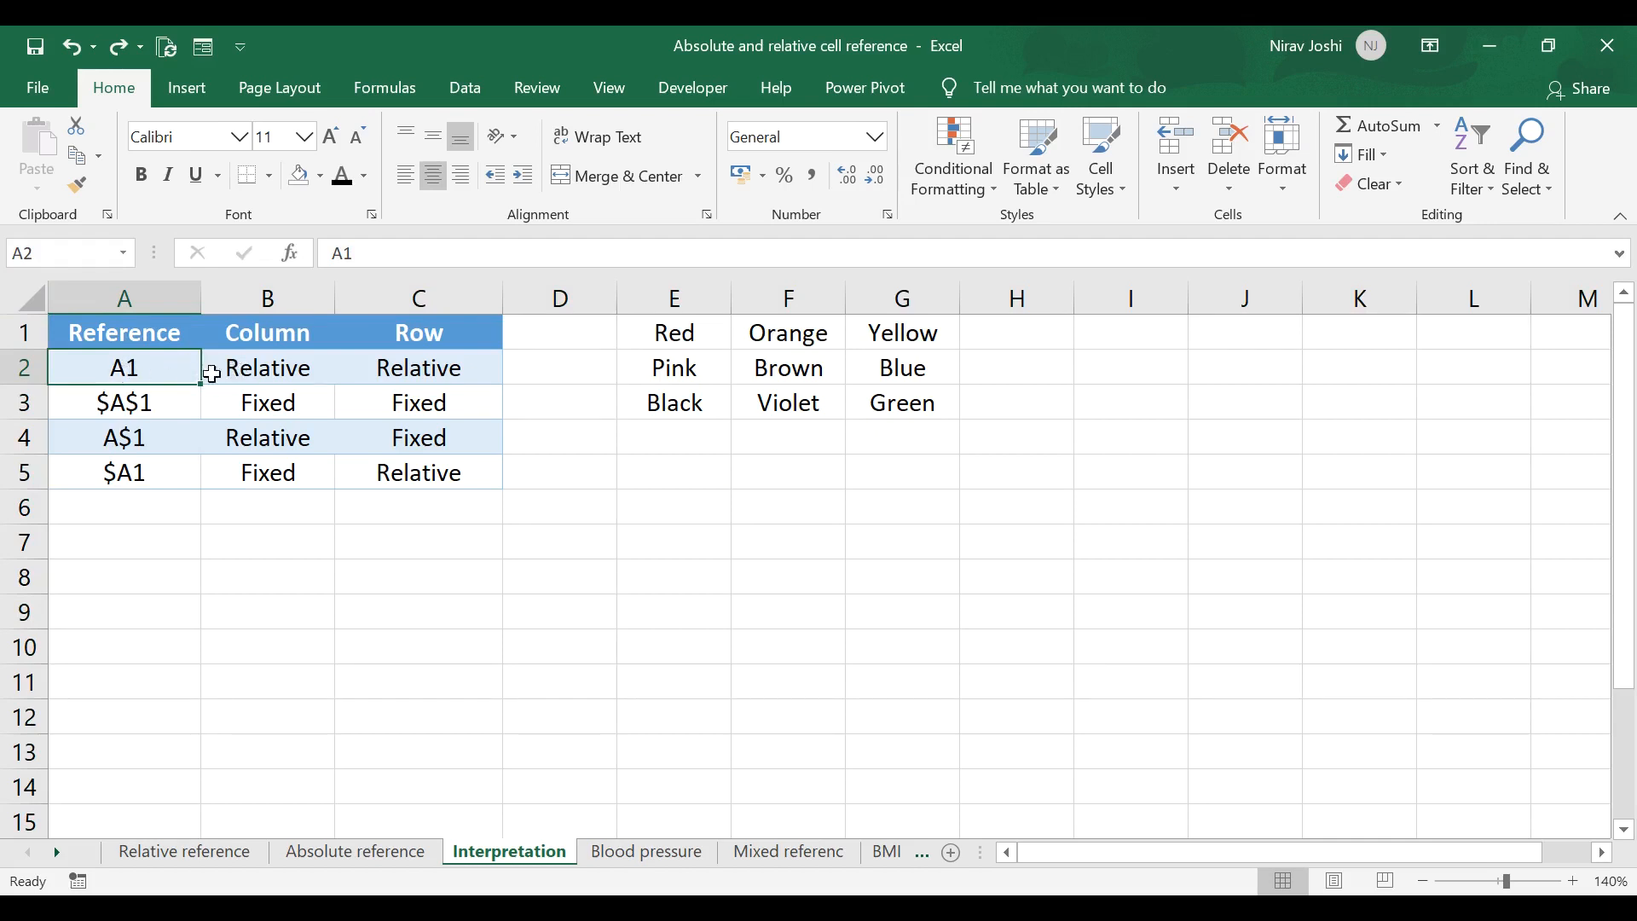
left_click(240, 366)
left_click(407, 367)
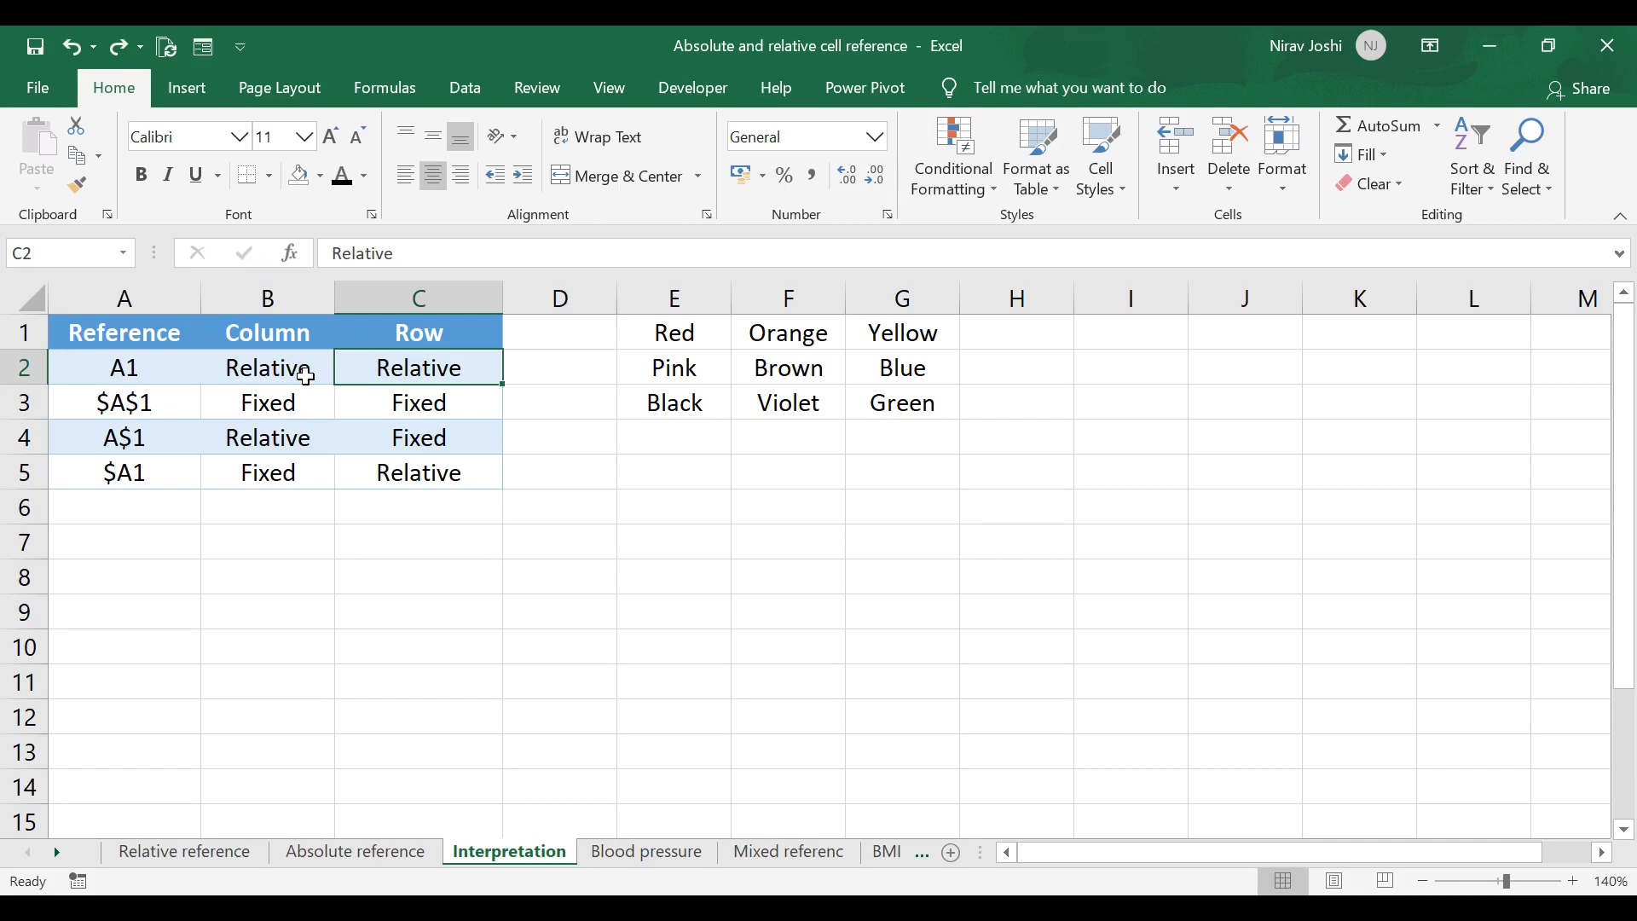
- Enter the fully relative formula =E1 in cell E5 of the Interpretation sheet
left_click(664, 472)
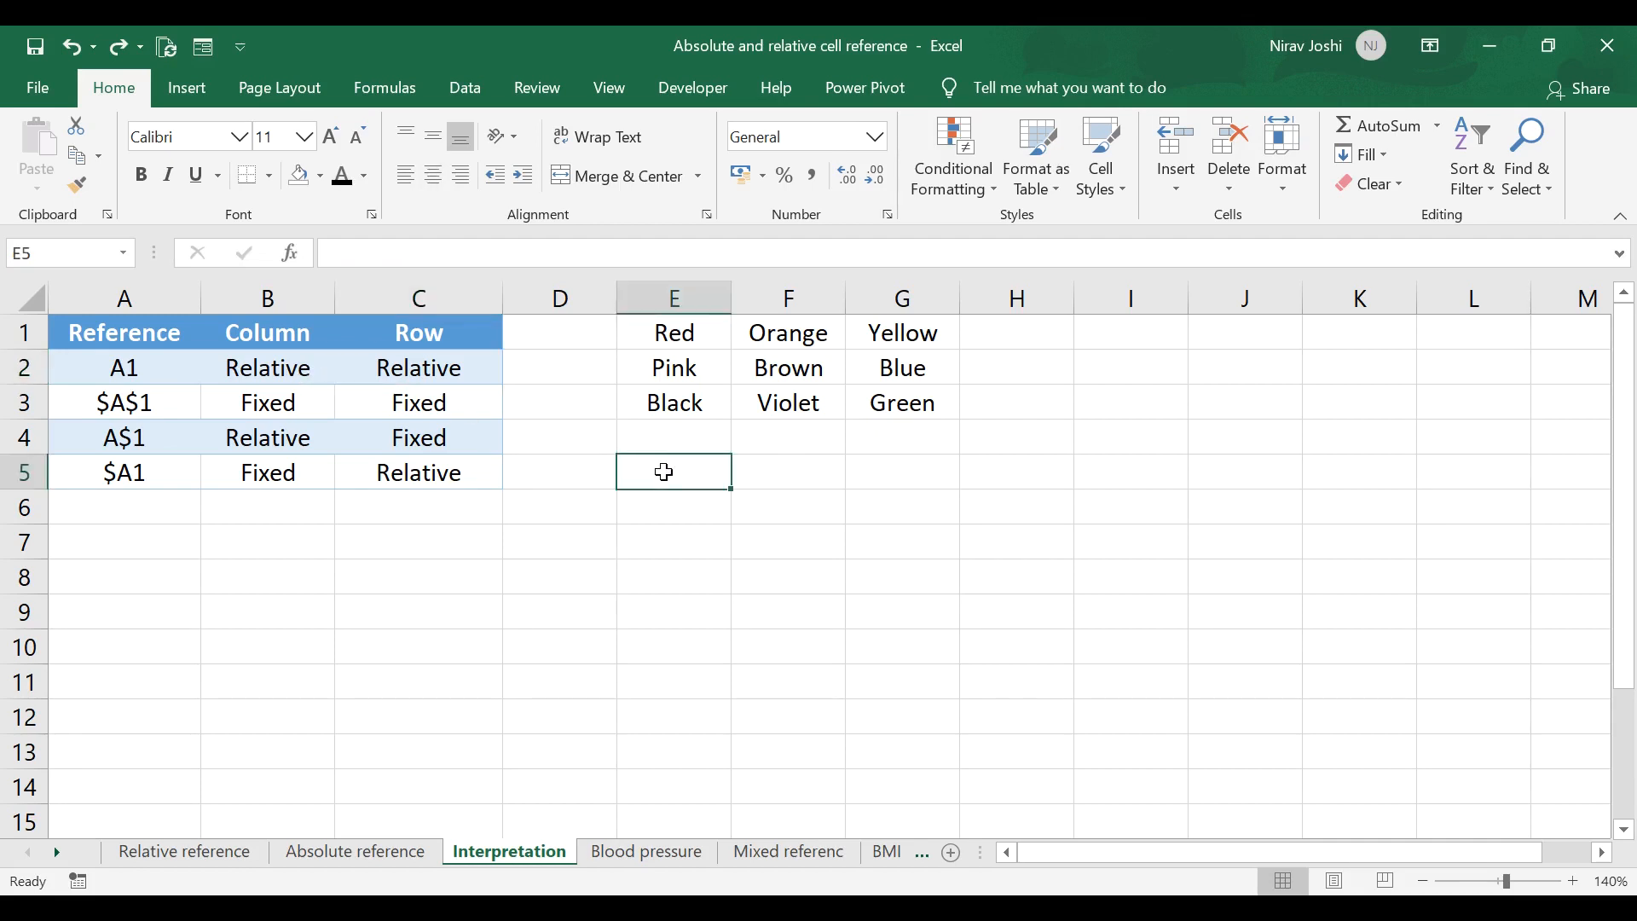
type("=")
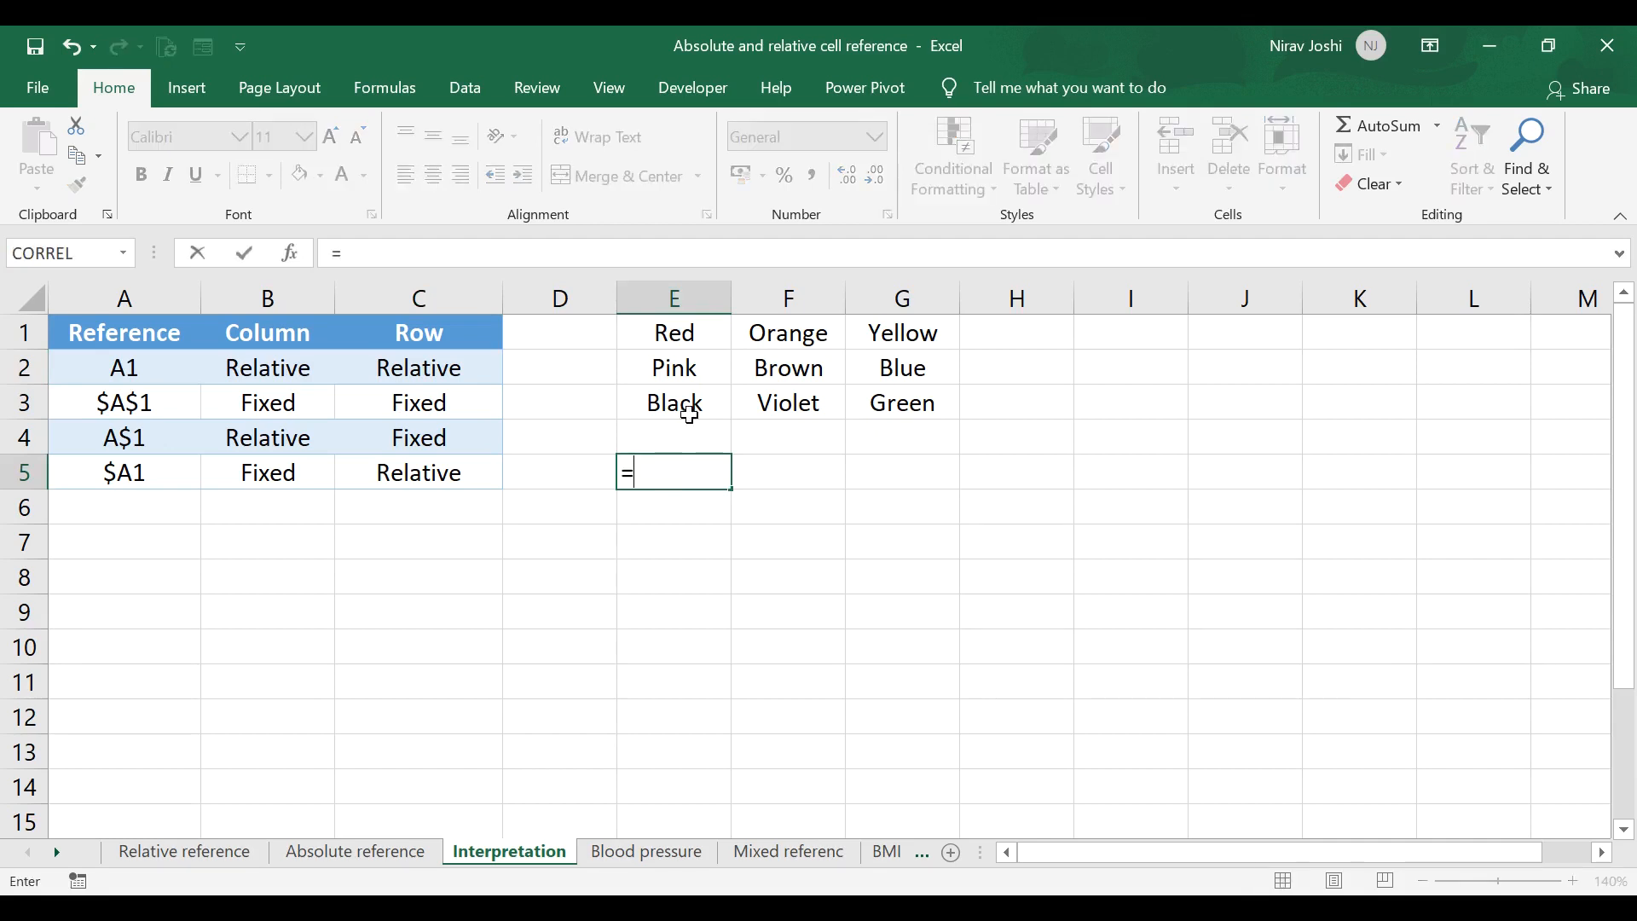
left_click(682, 330)
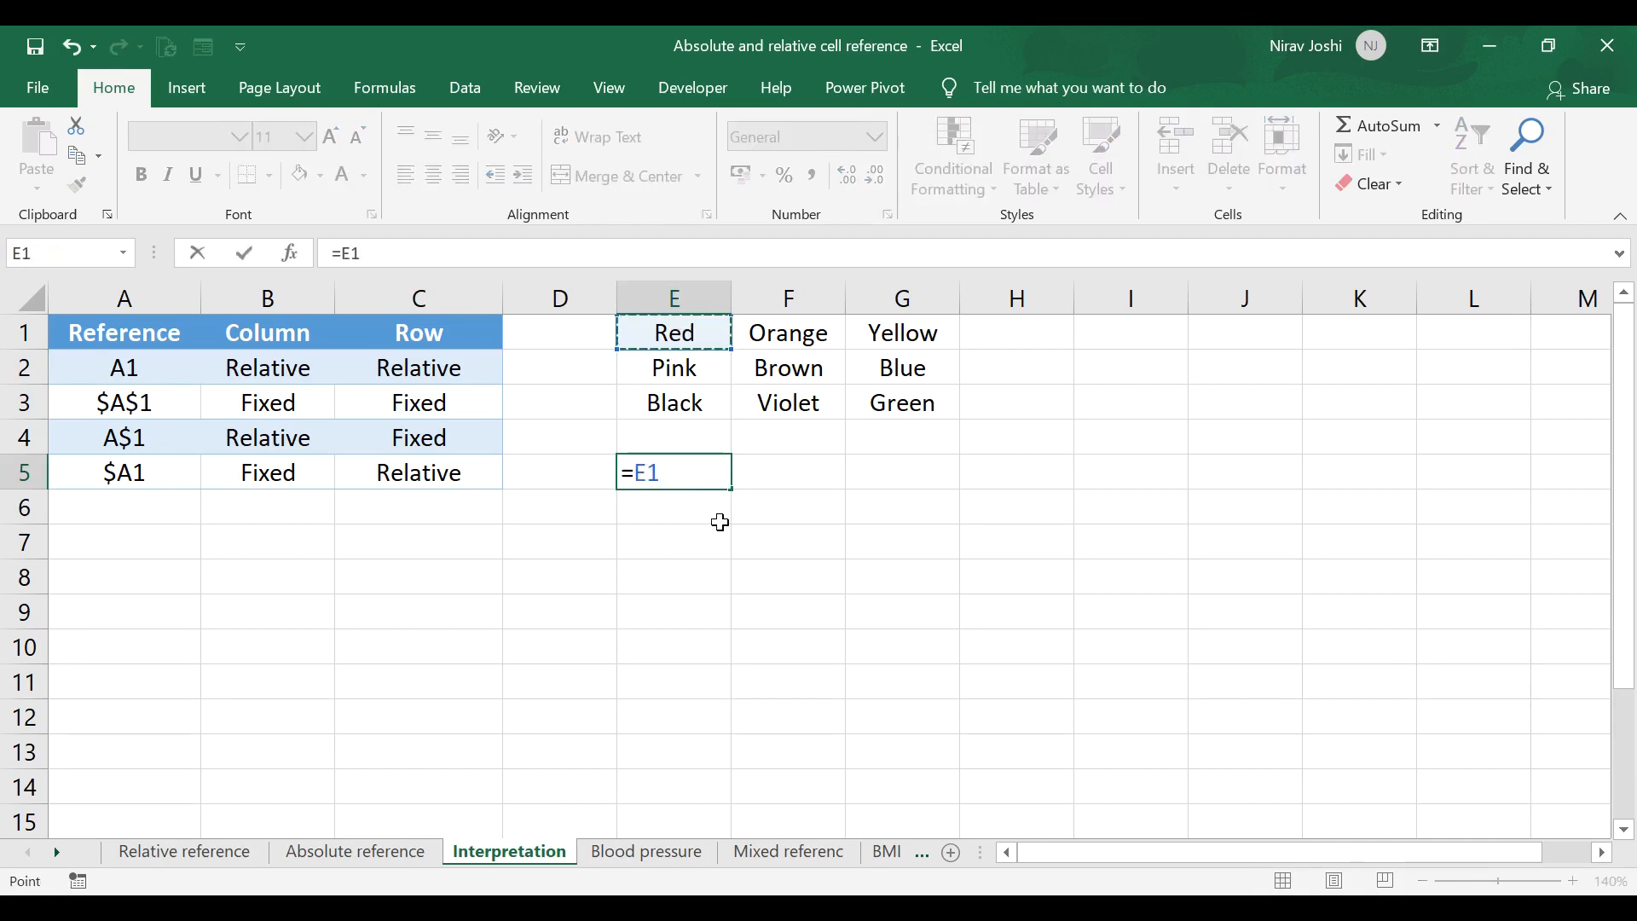
key("Return")
- Fill the relative E5 formula across to G5 and down to E7
left_click(671, 471)
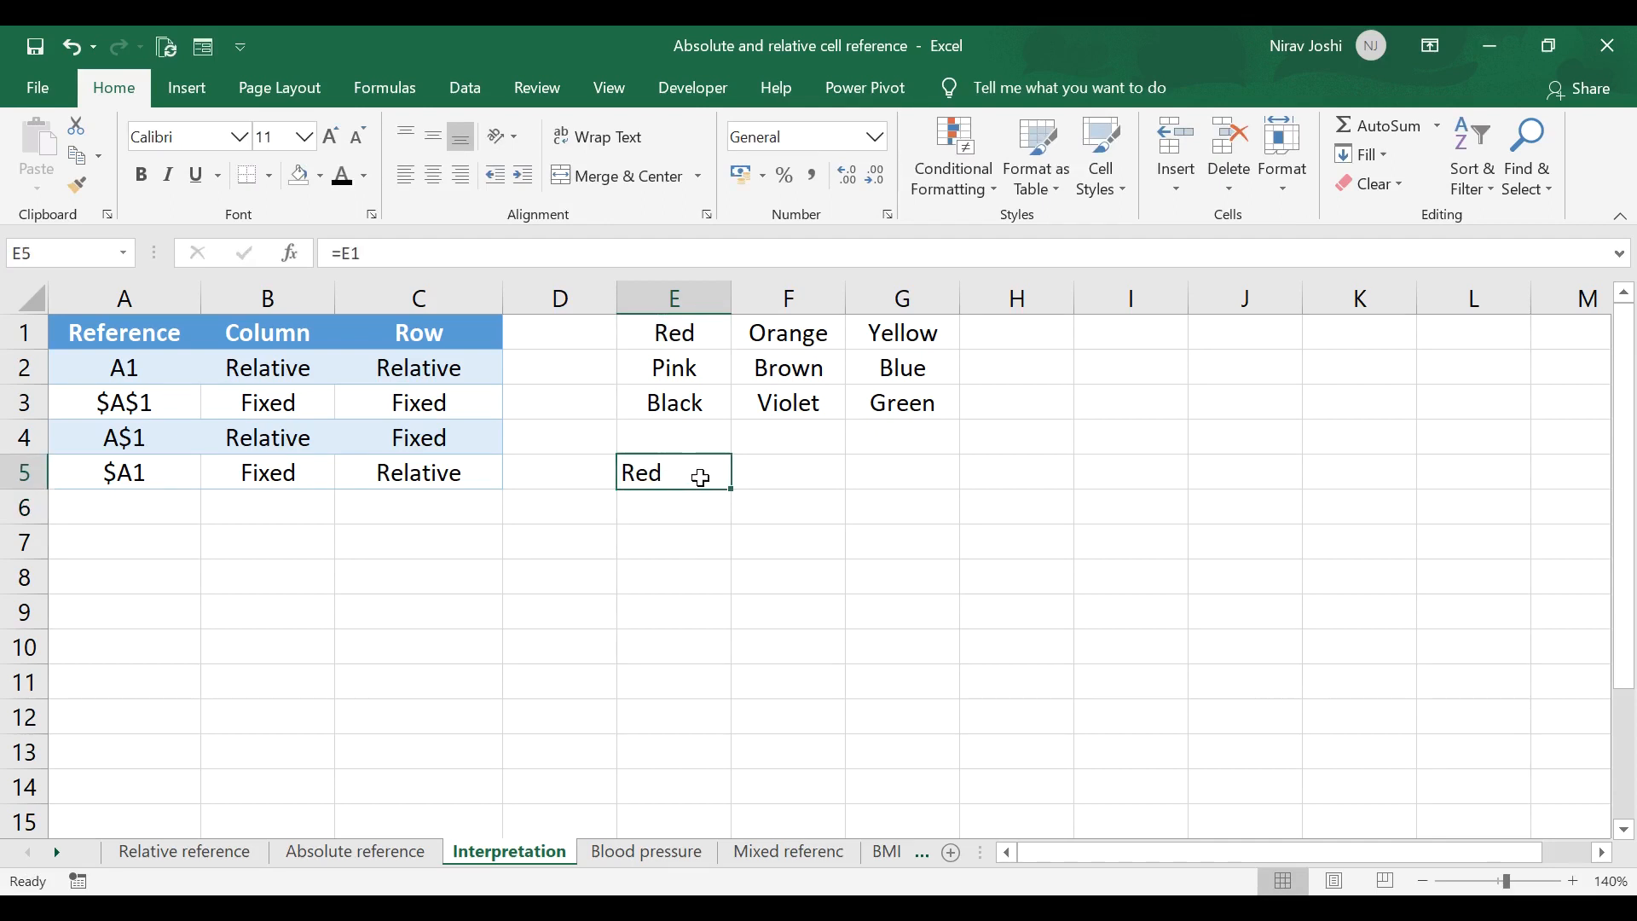
left_click_drag(732, 489, 933, 475)
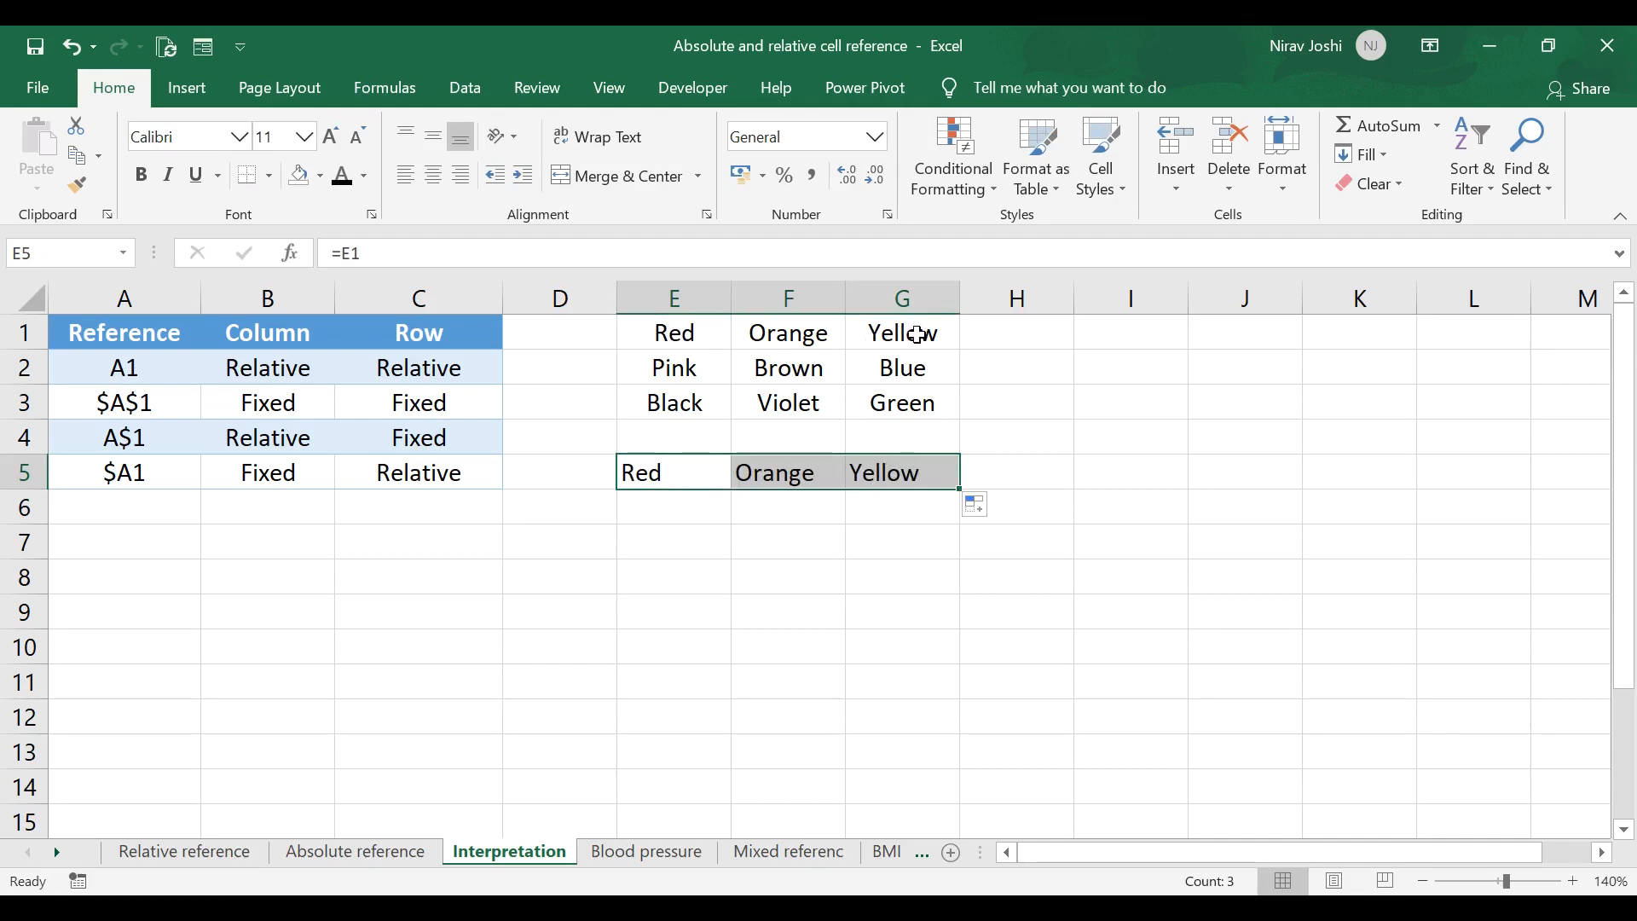
left_click(676, 464)
left_click_drag(727, 493, 729, 558)
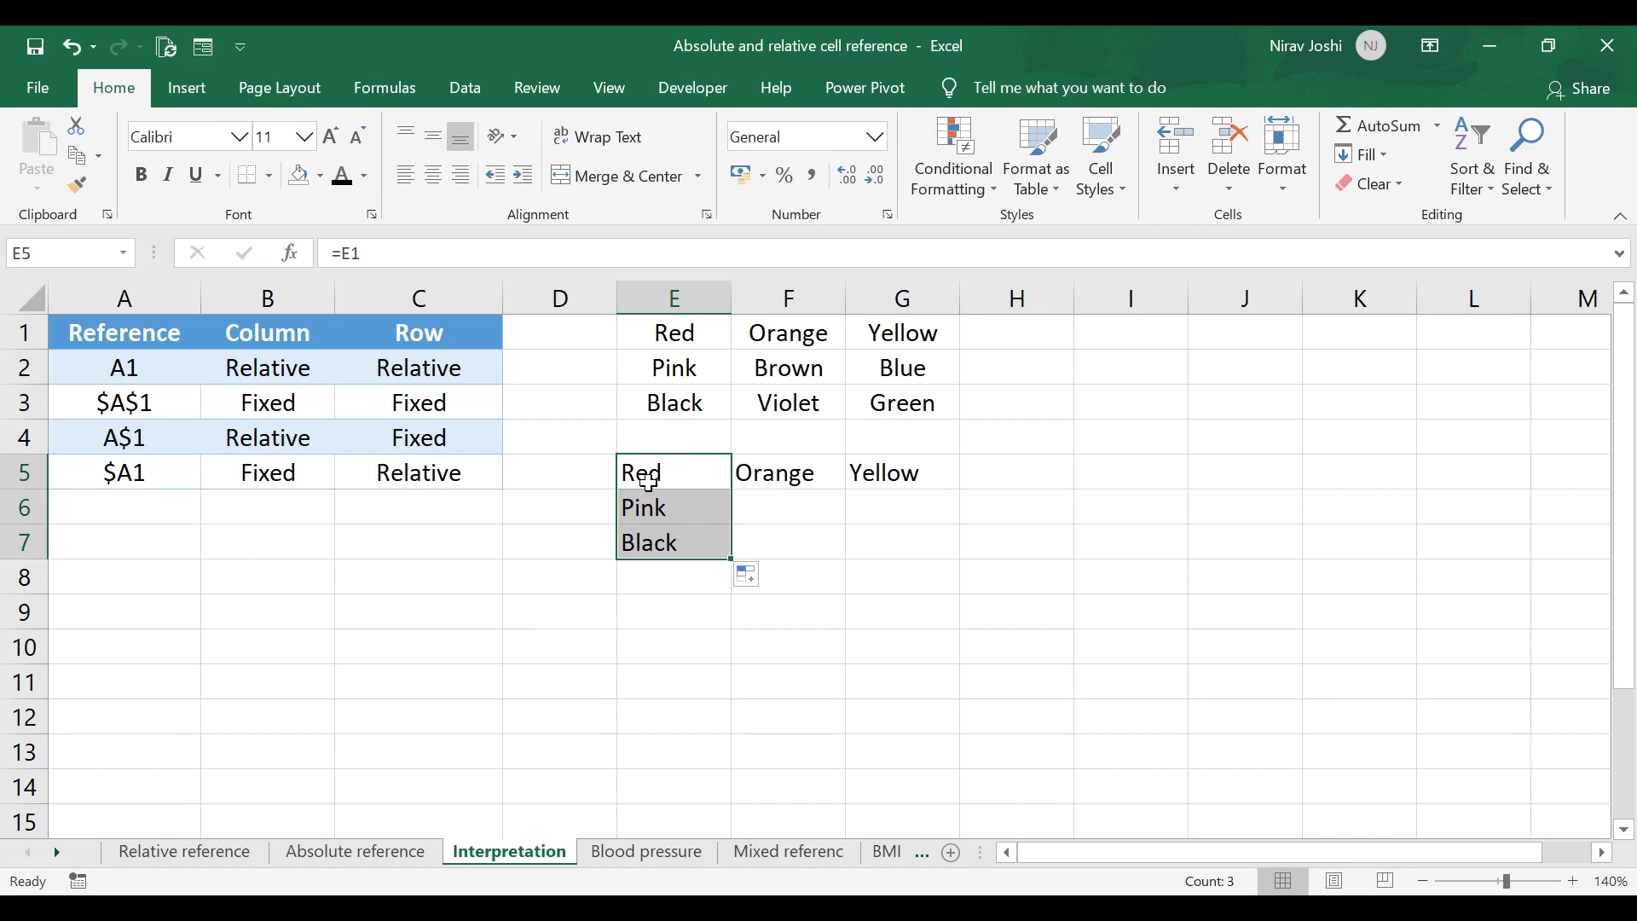
- Clear the results in E5:G7 and enter the fully absolute formula =$E$1 in E5
left_click_drag(647, 481, 920, 551)
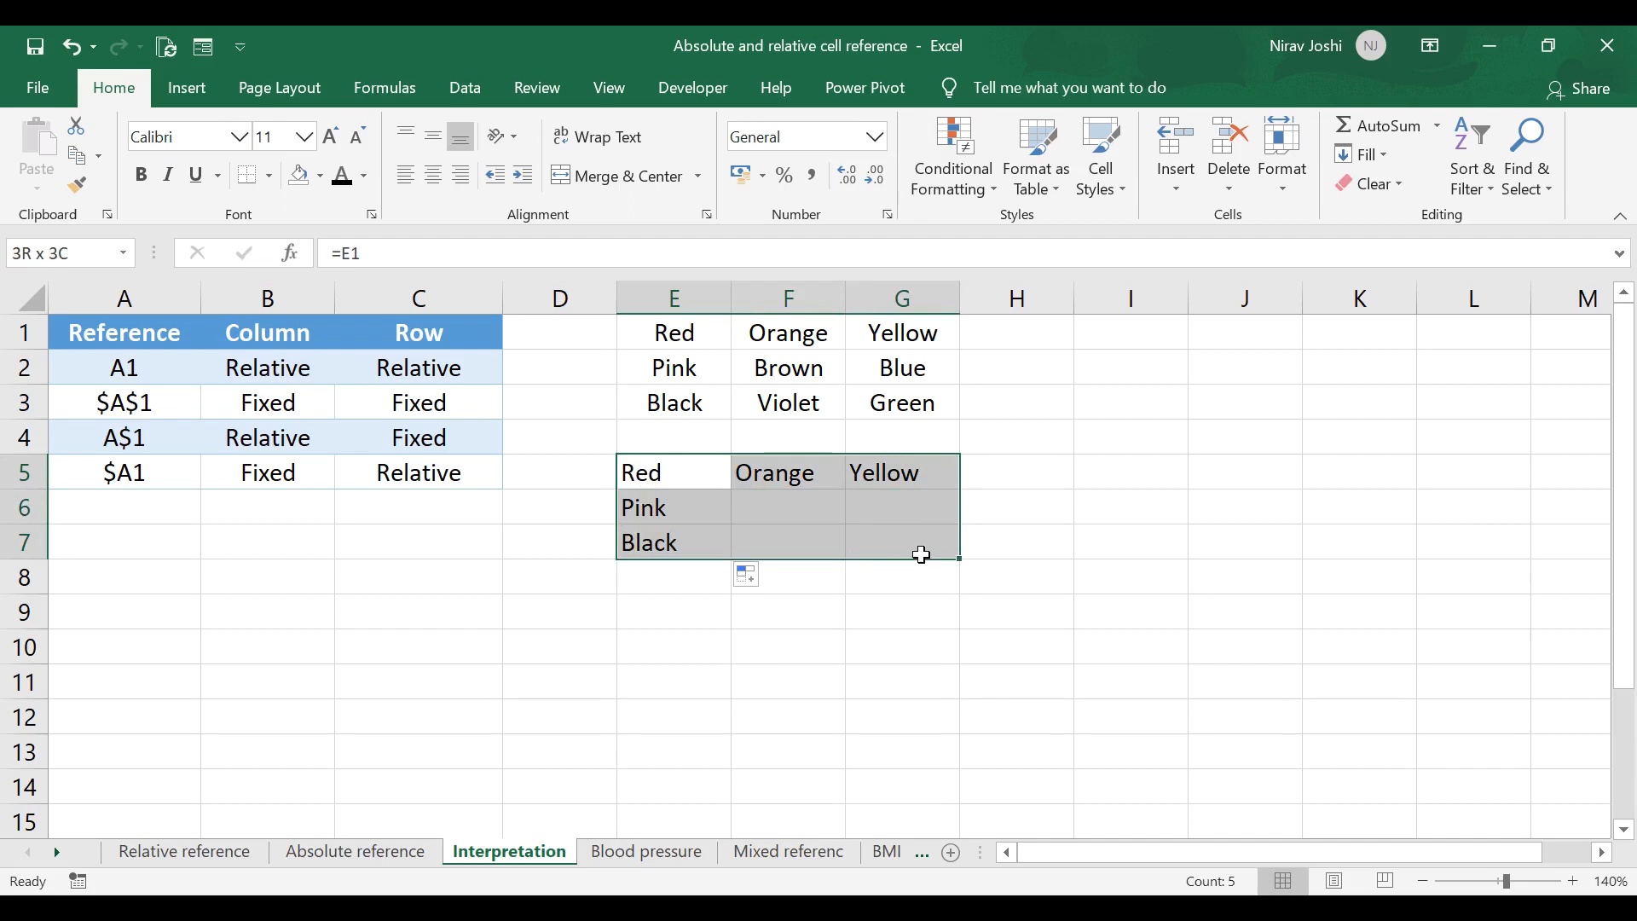
key("Delete")
left_click(107, 402)
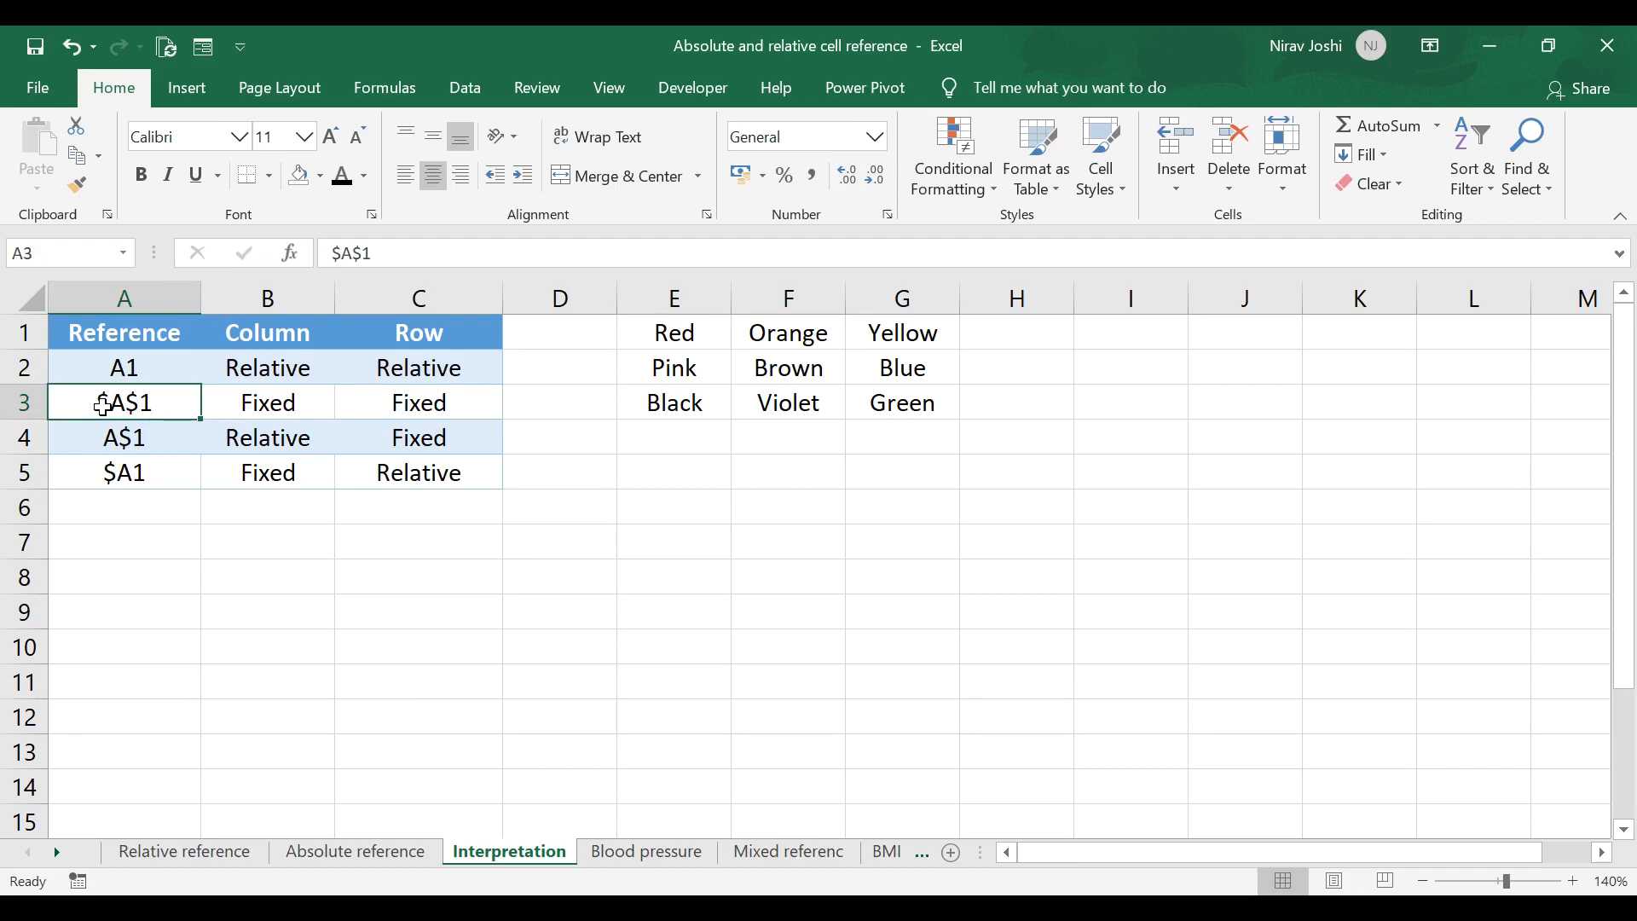
left_click(652, 463)
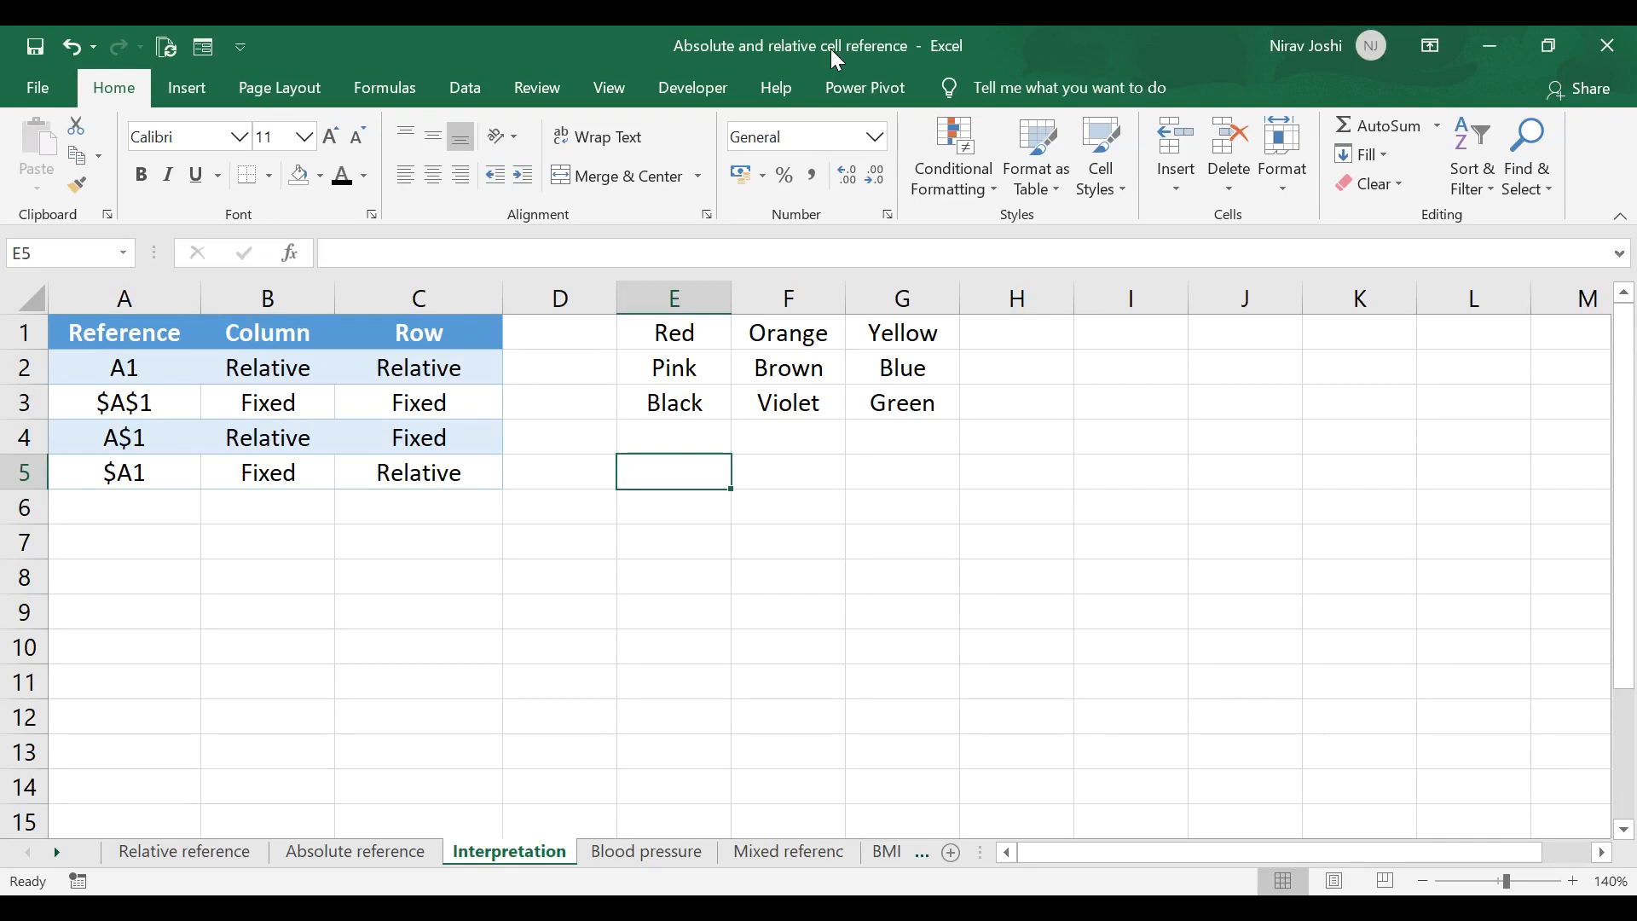
type("=")
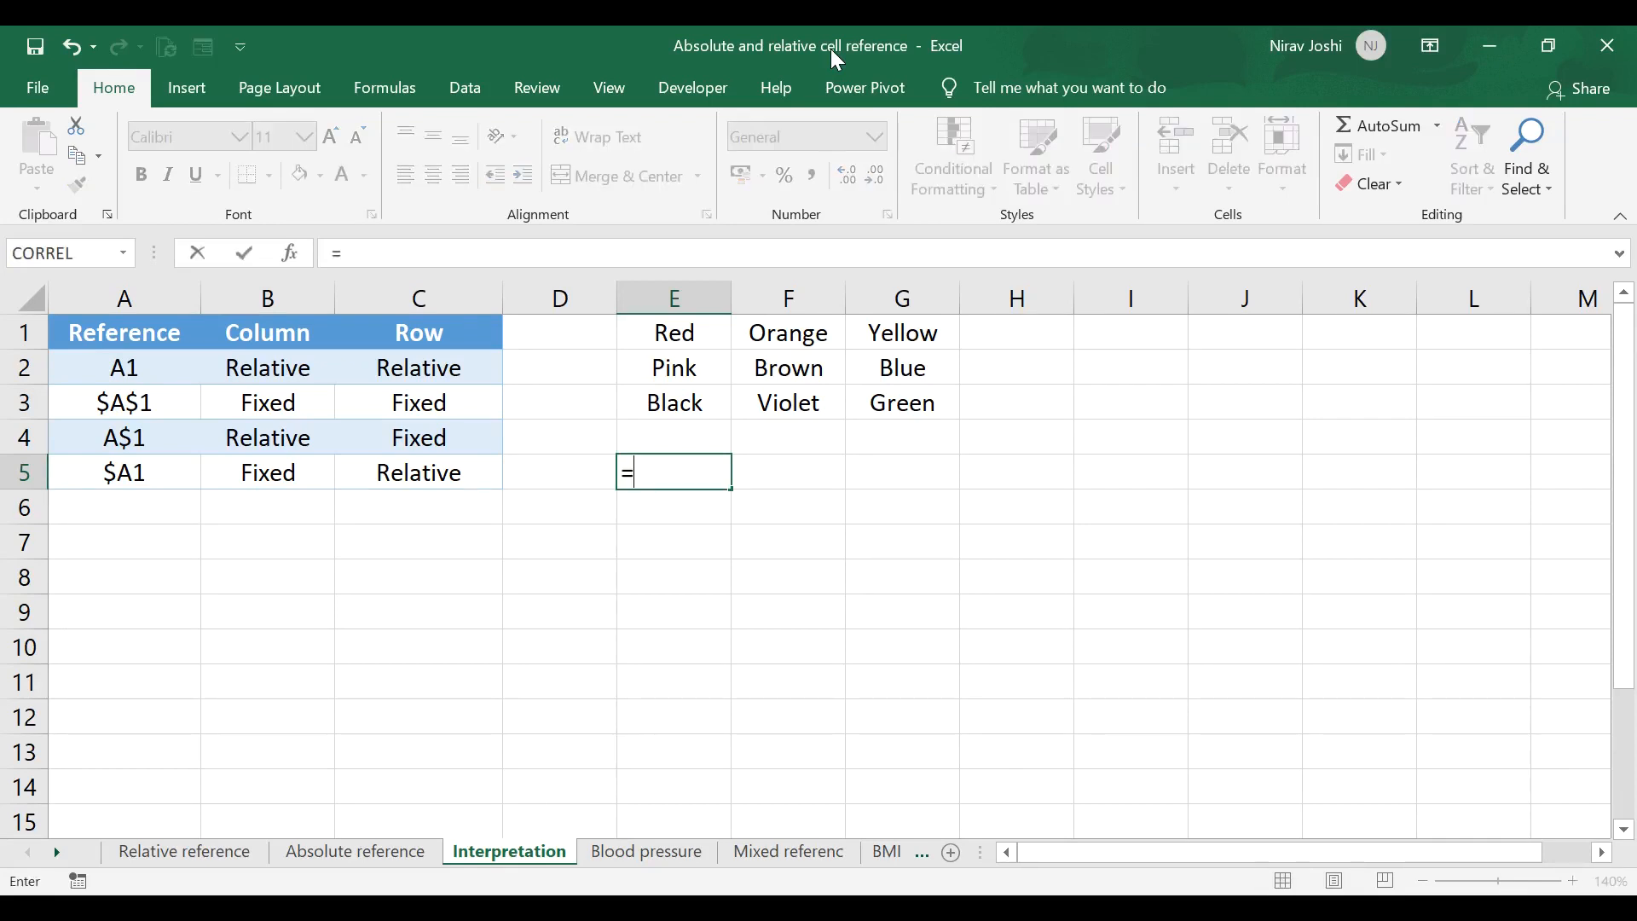
left_click(675, 337)
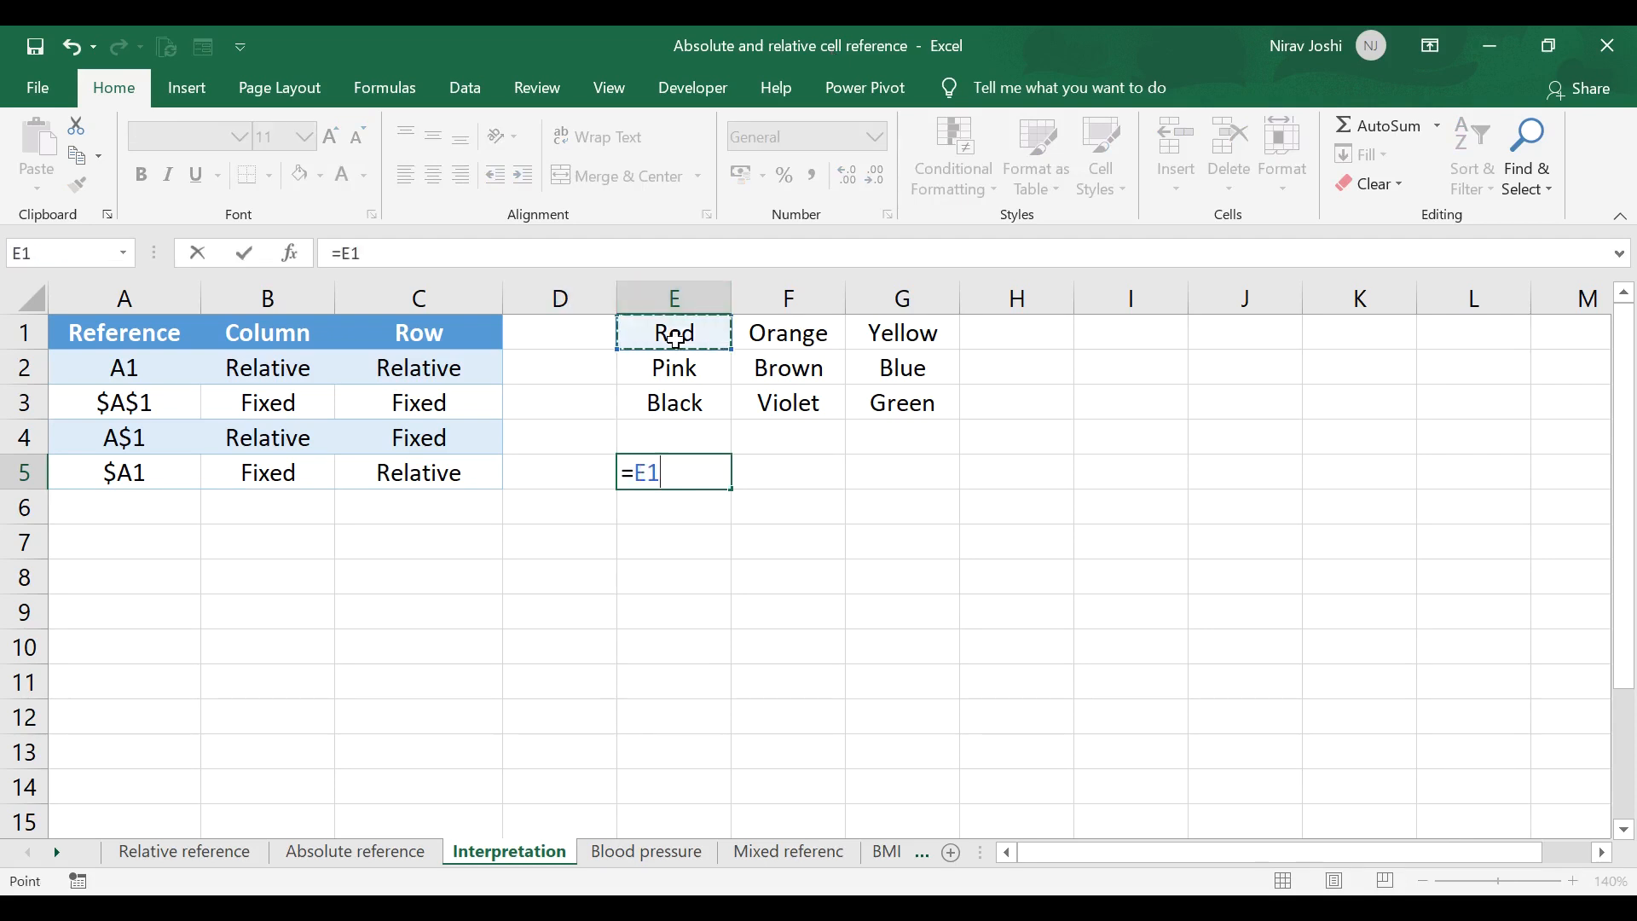
key("F4")
key("ctrl+Return")
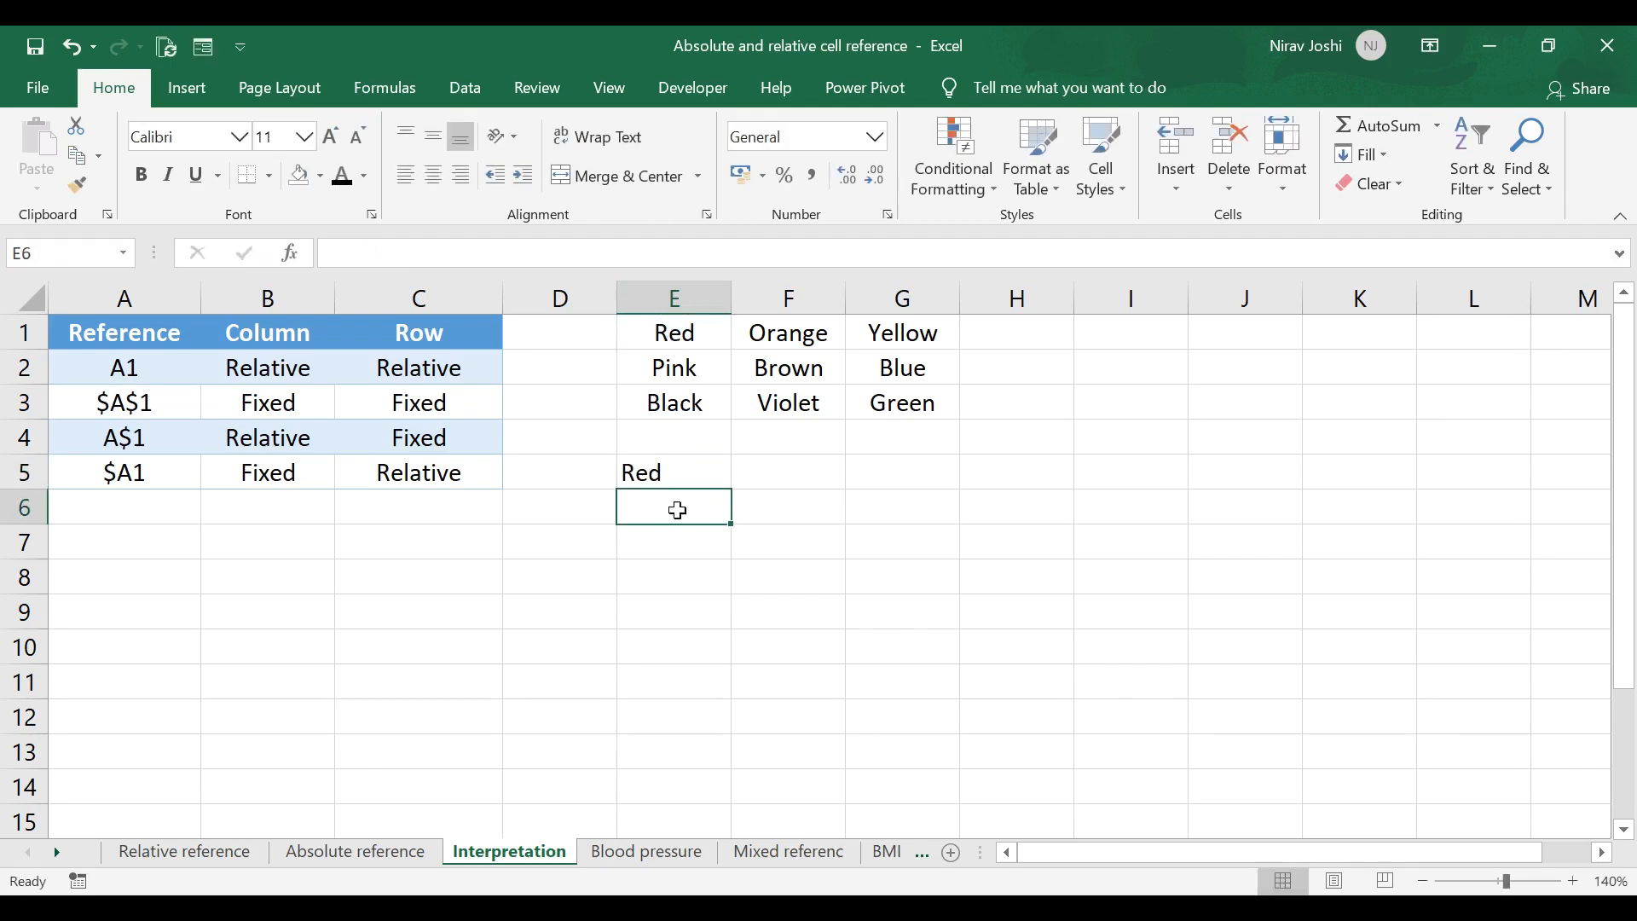
- Fill the absolute =$E$1 formula from E5 across to G5 and down to E7
left_click(668, 475)
left_click_drag(733, 489, 940, 484)
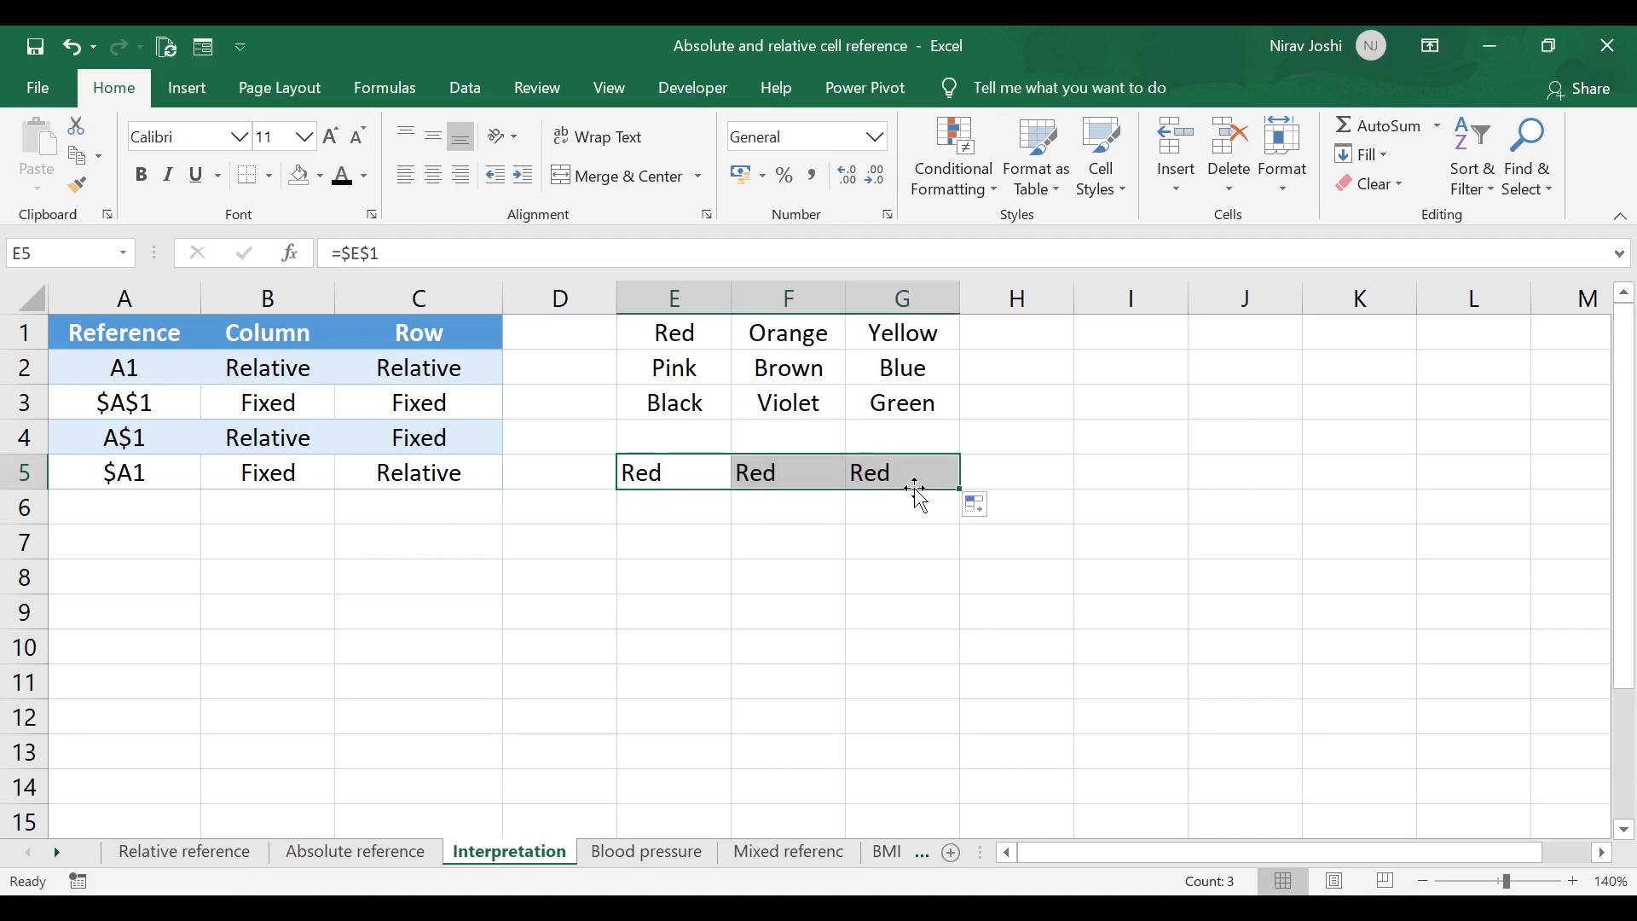
left_click(708, 475)
left_click_drag(731, 488, 723, 559)
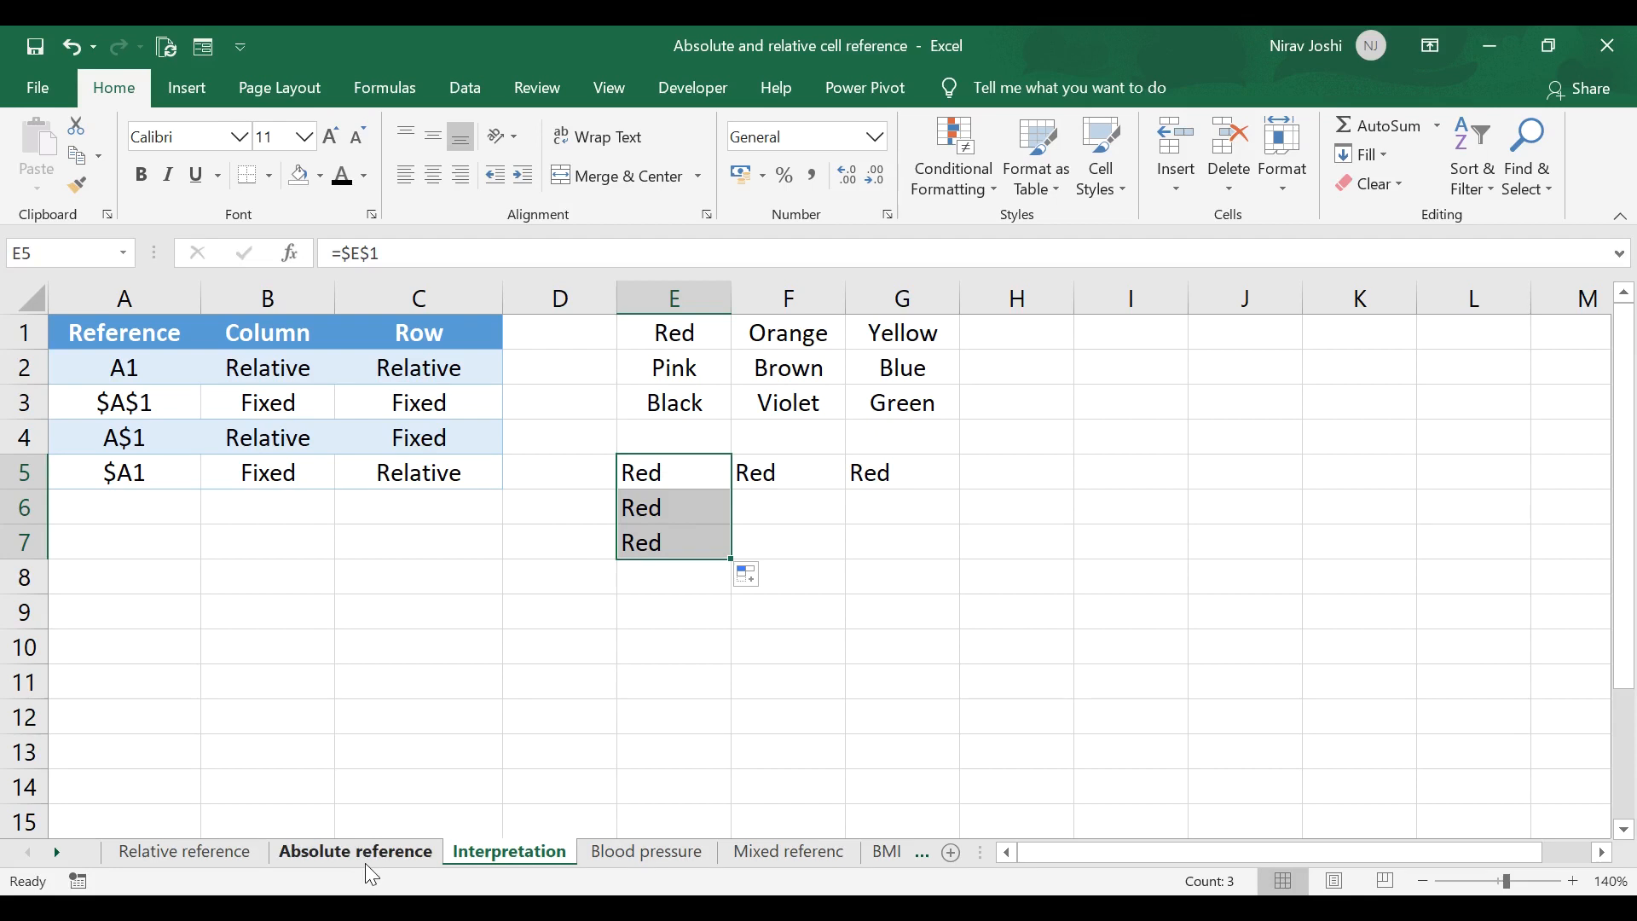
- Clear E5:G7 and enter the row-fixed formula =E$1 in E5
left_click_drag(687, 465, 855, 533)
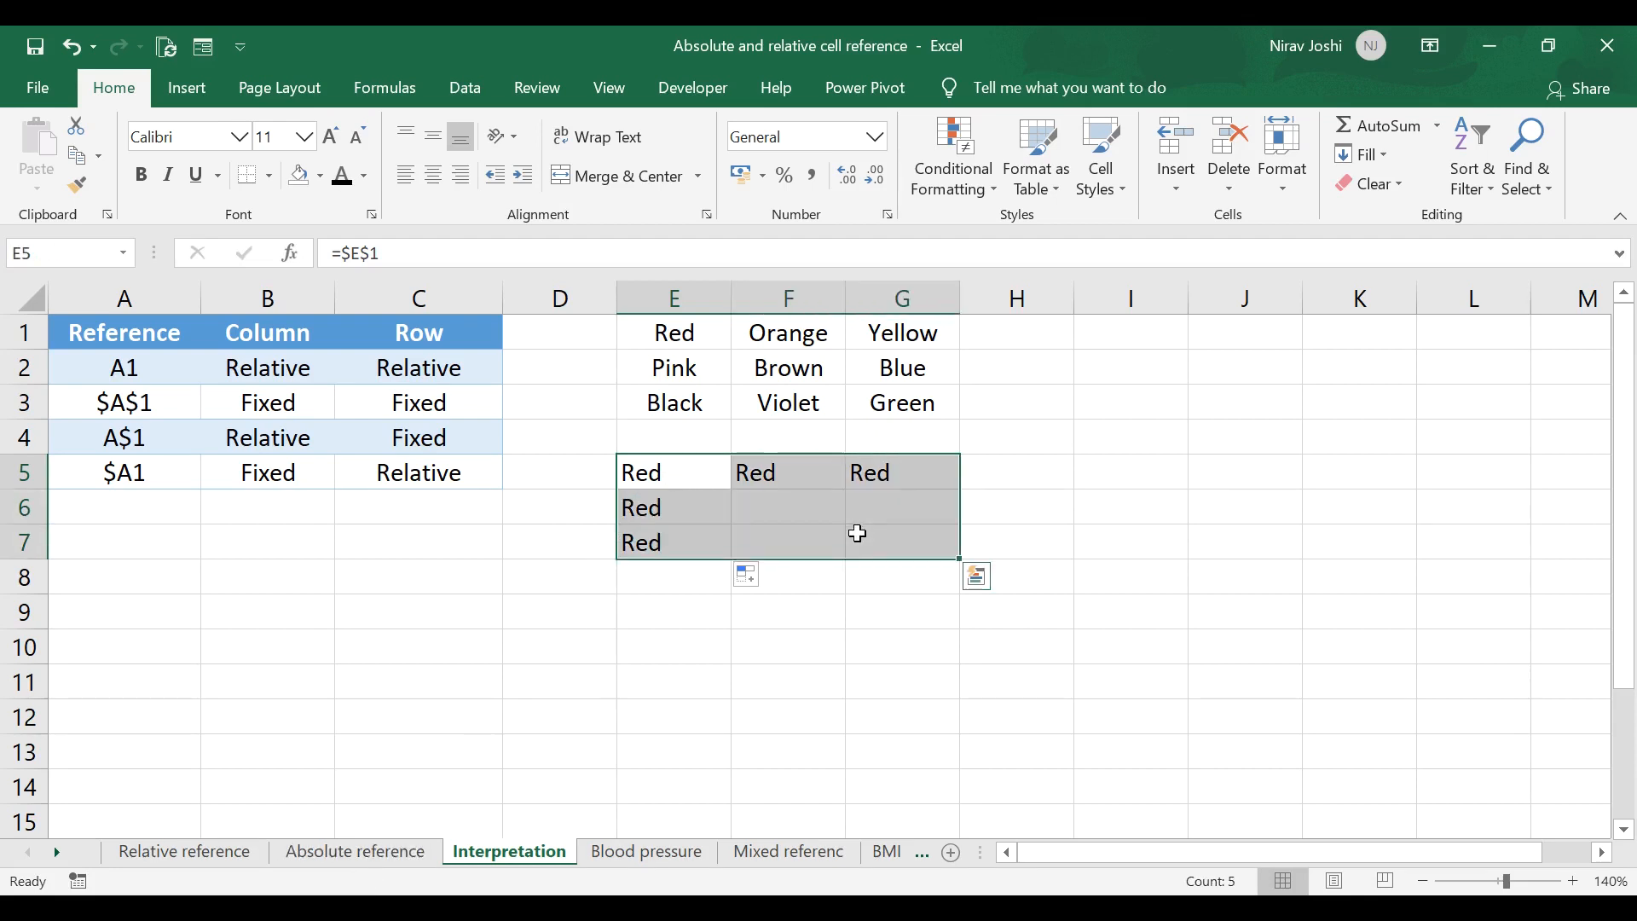
key("Delete")
left_click(637, 474)
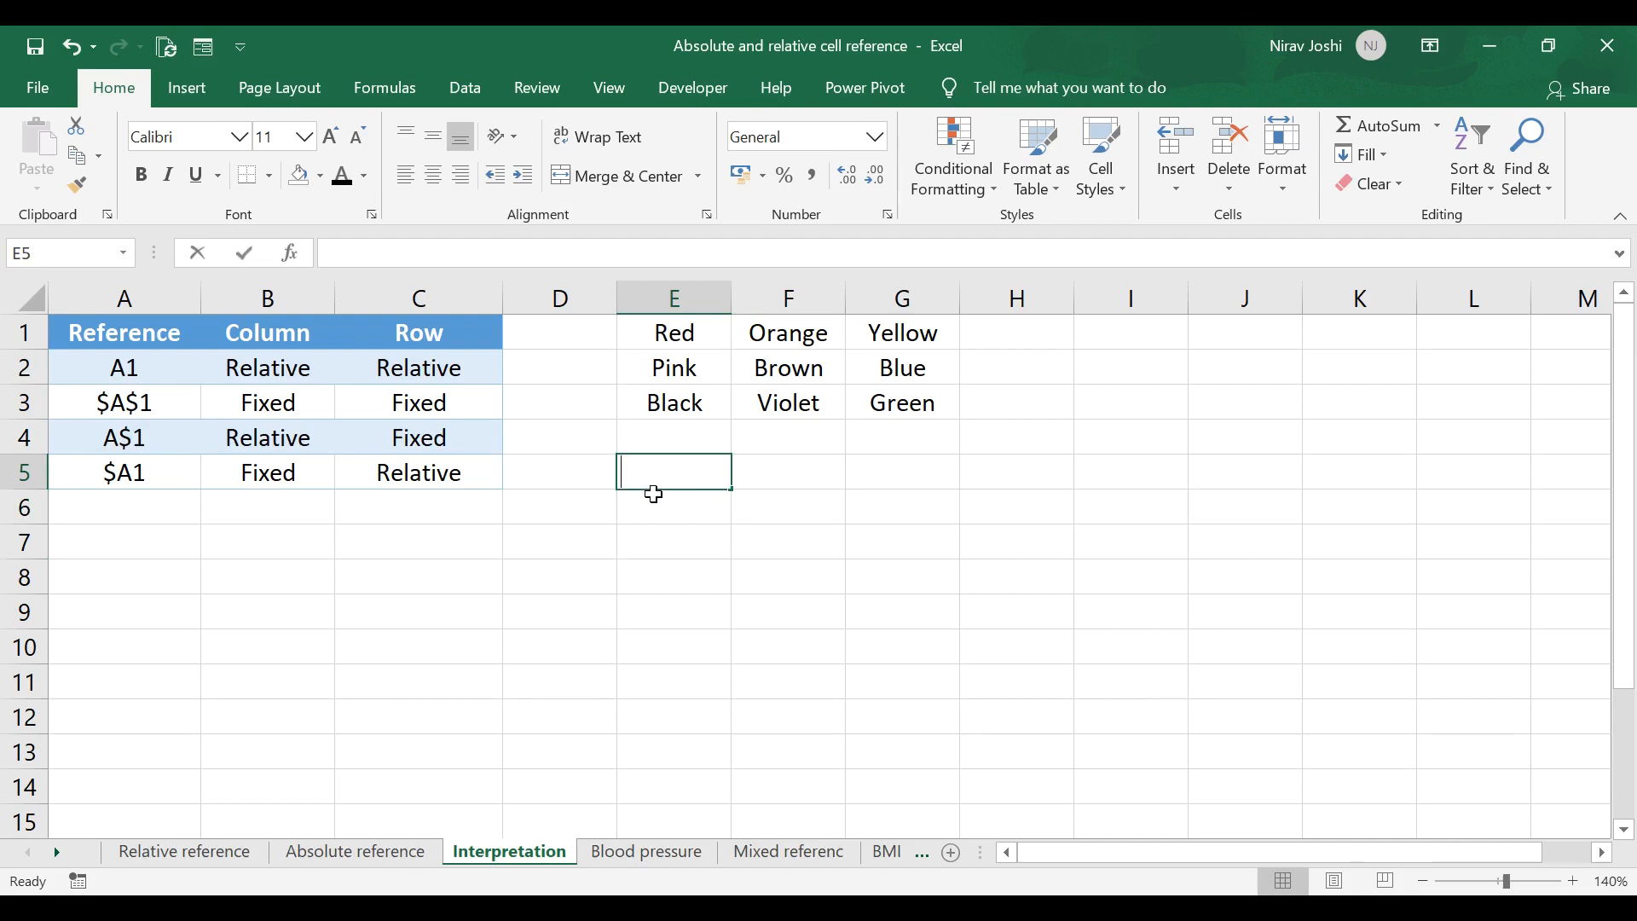
type("=")
left_click(680, 332)
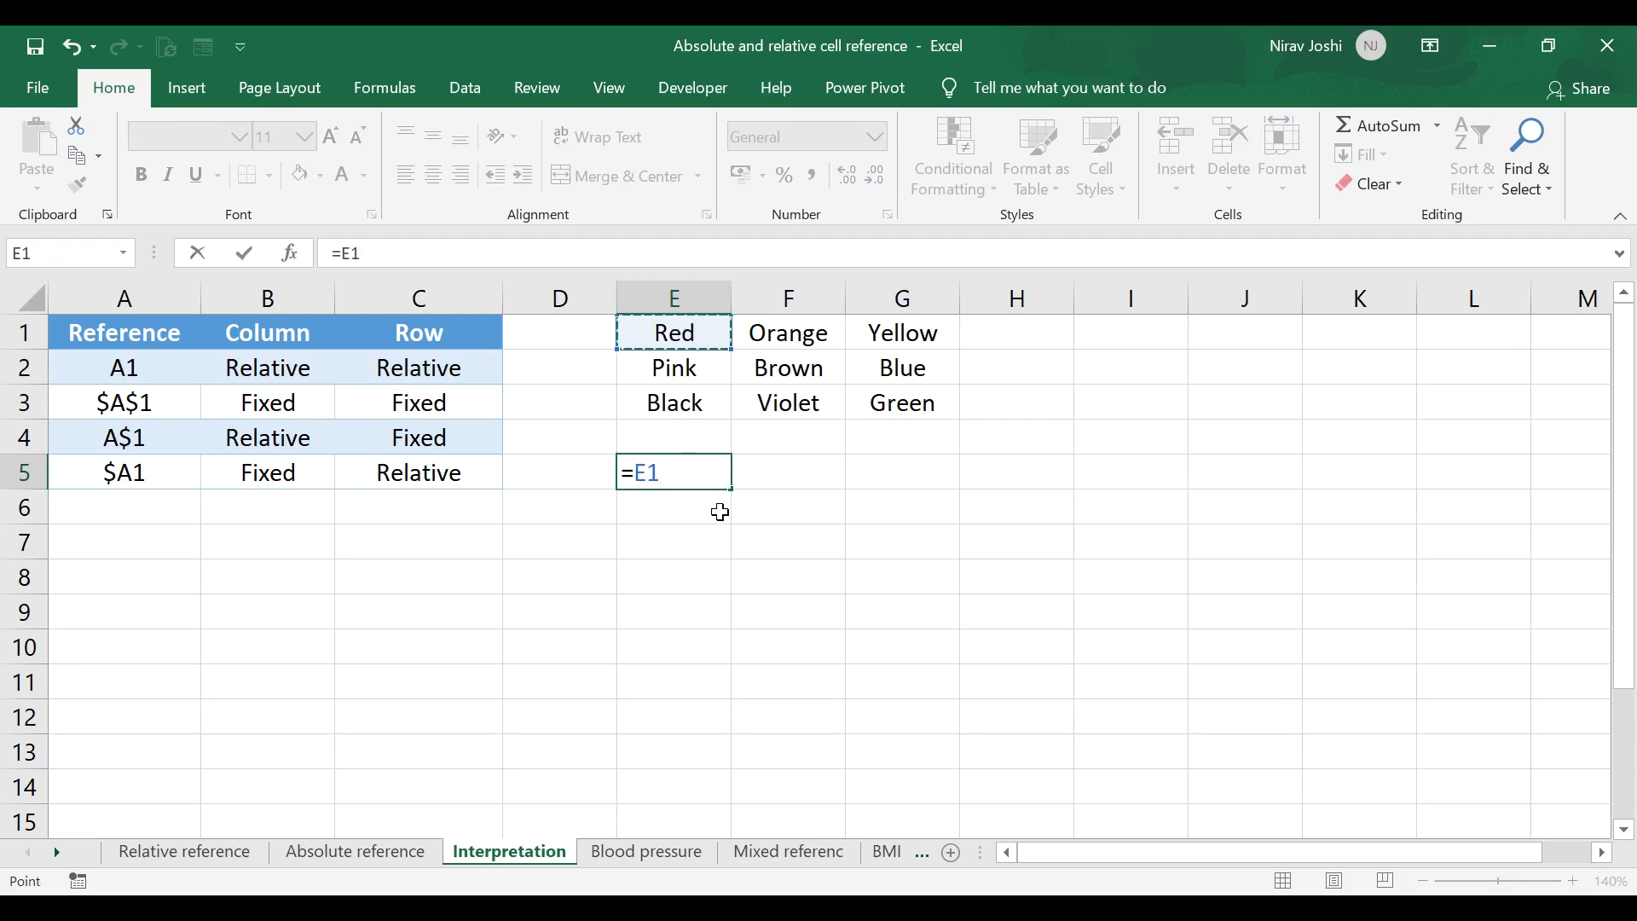
key("F4")
key("F4")
key("Return")
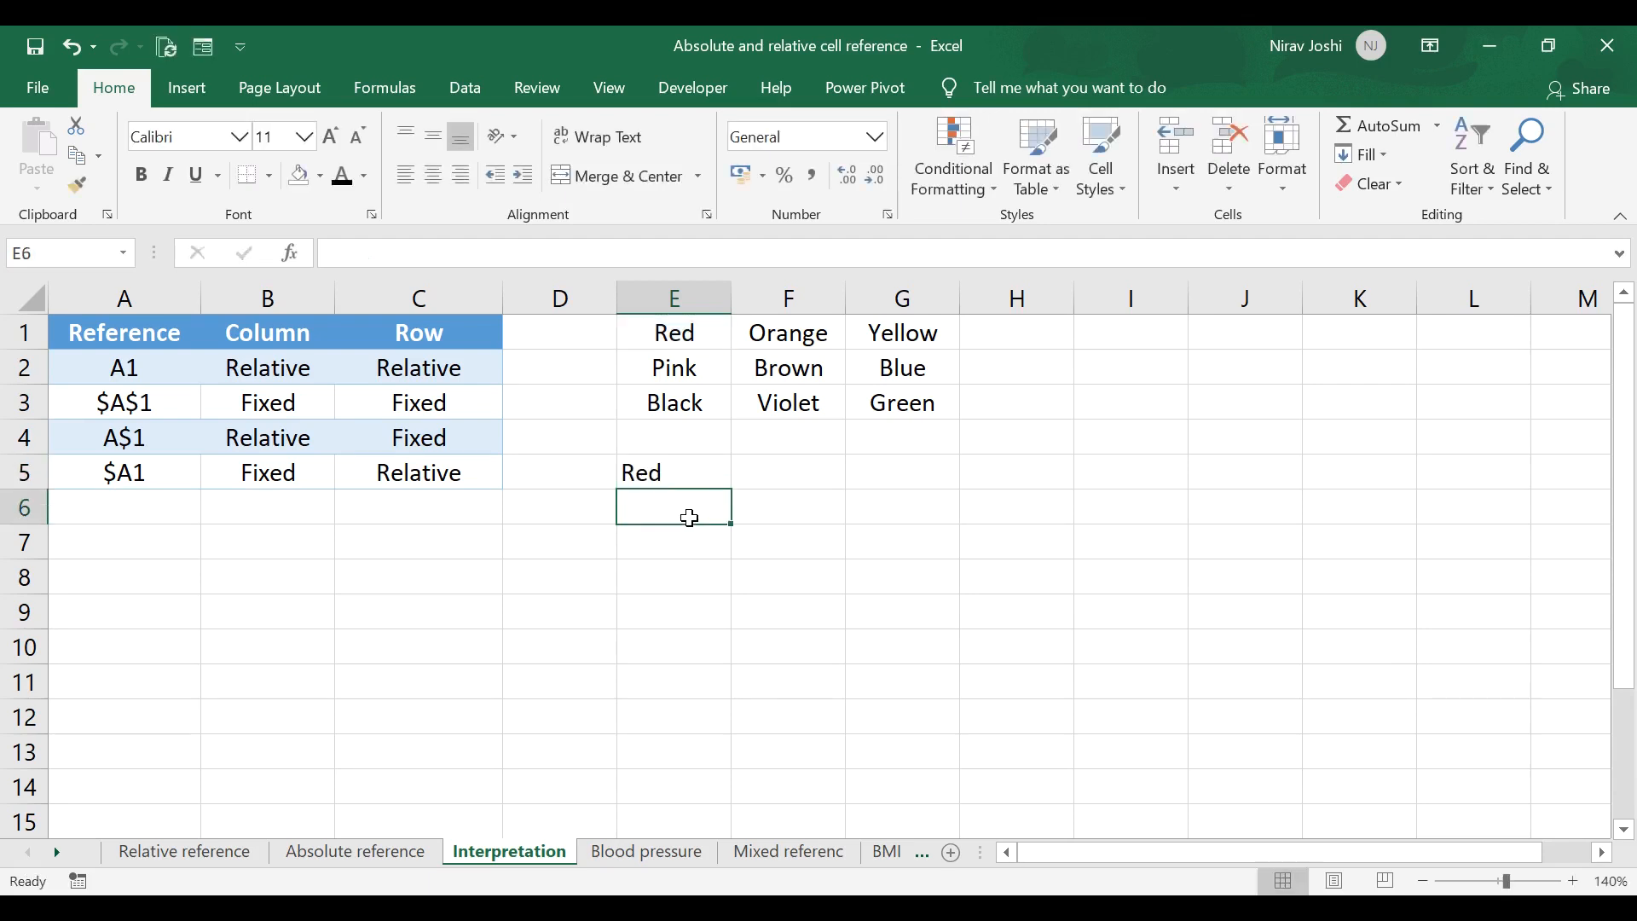
- Fill the row-fixed =E$1 formula from E5 across to G5 and down to E7
left_click(678, 474)
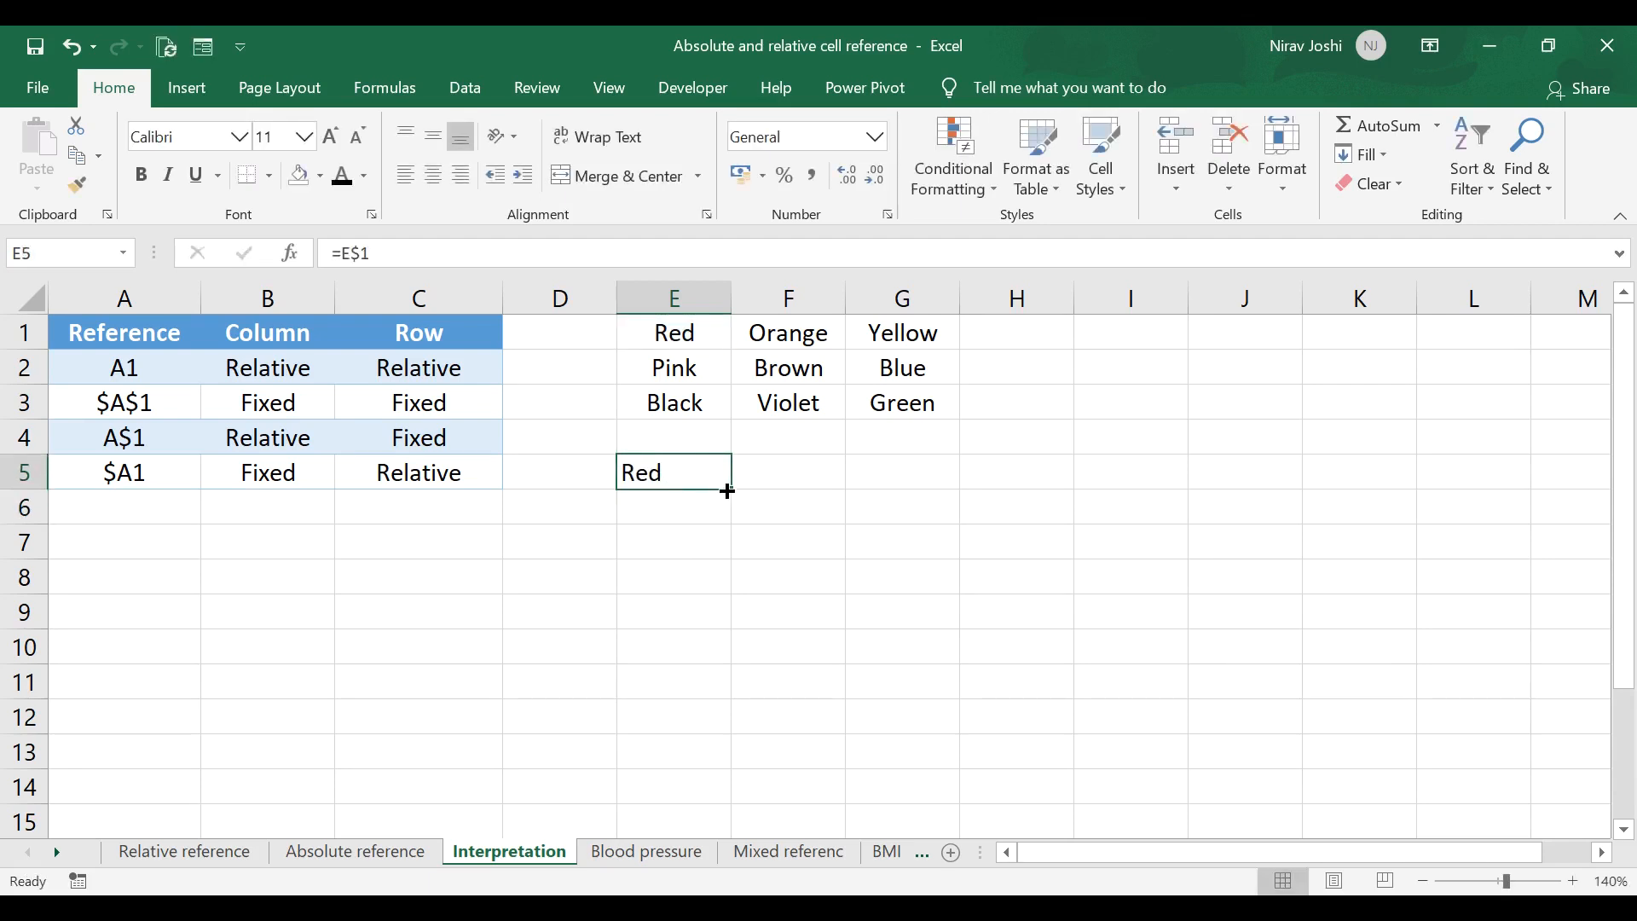
left_click_drag(727, 492, 942, 483)
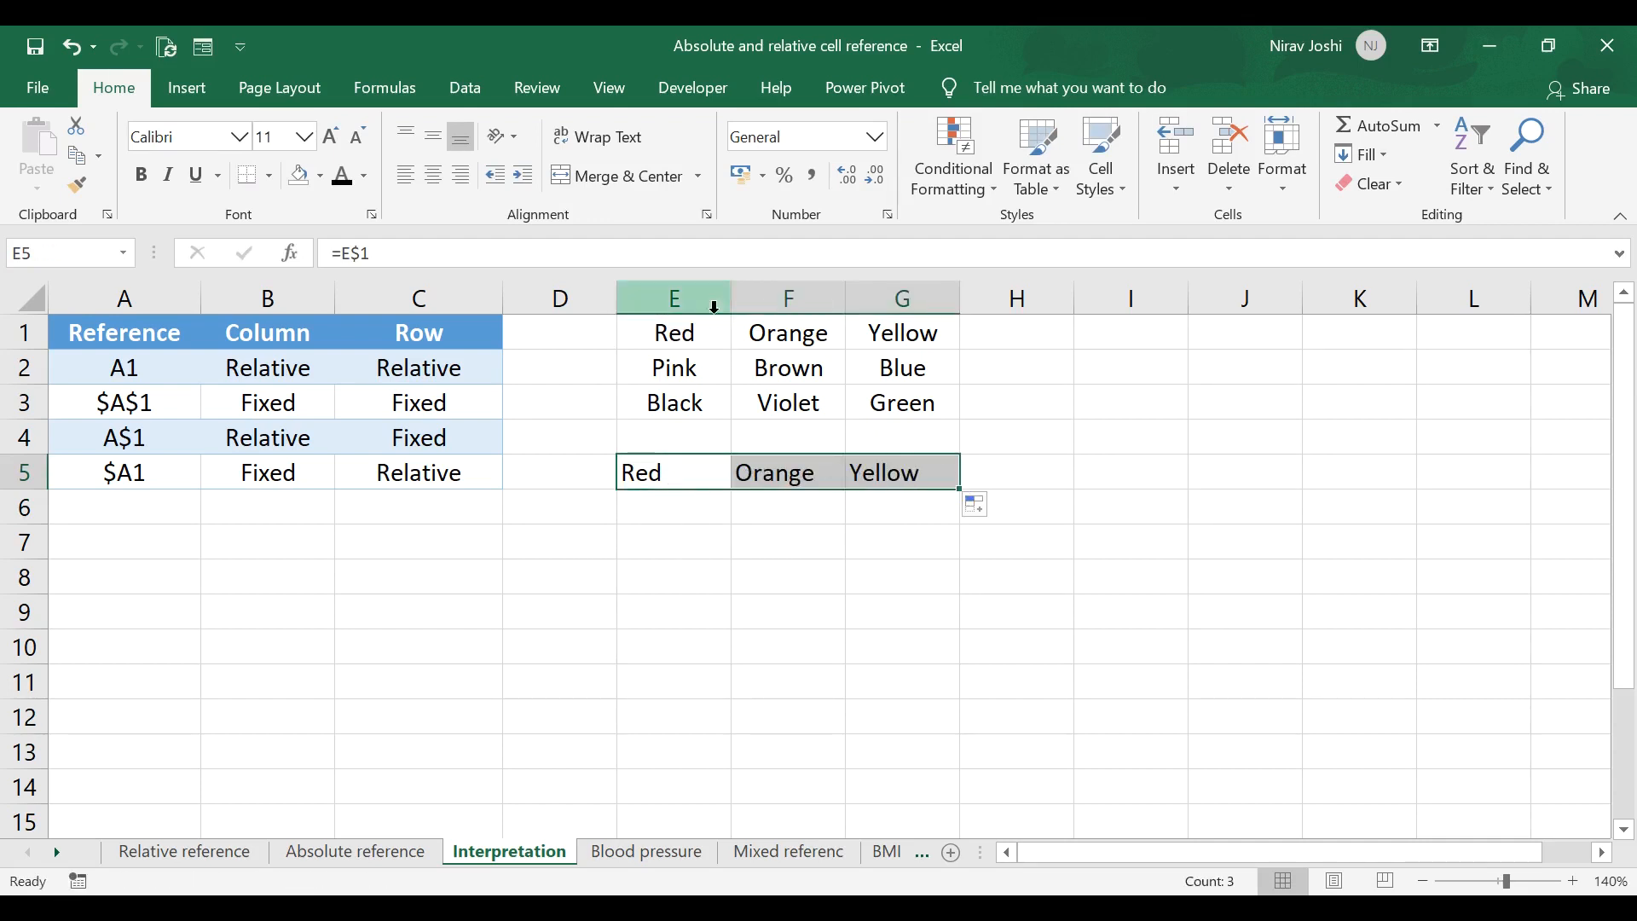
left_click(663, 477)
left_click_drag(730, 490, 733, 566)
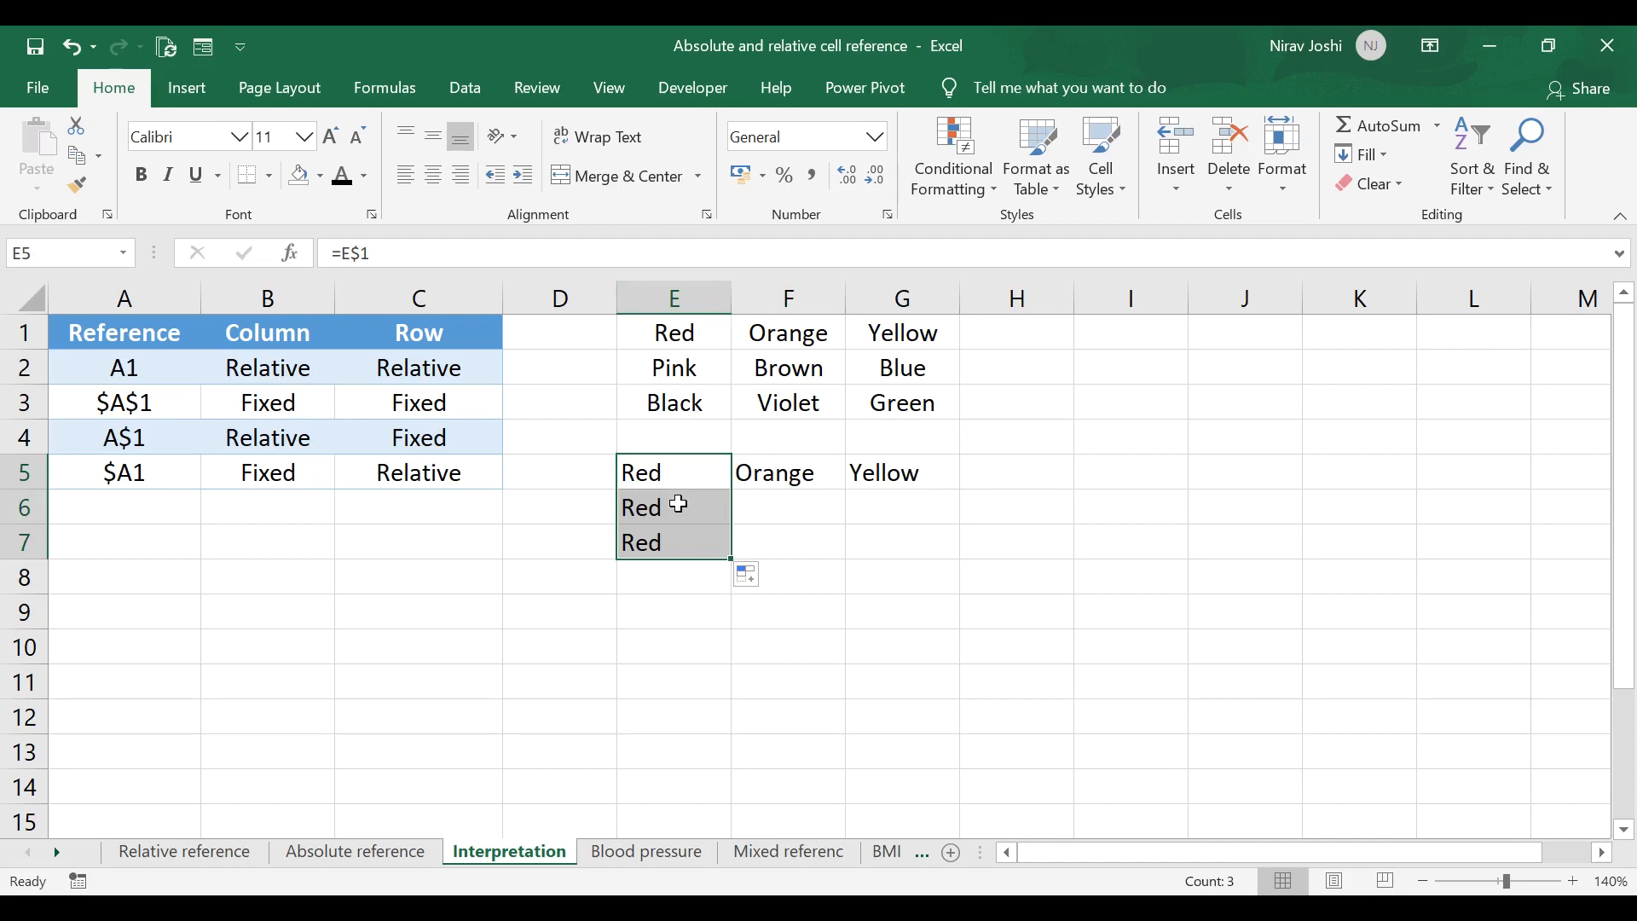
- Clear E5:G7 and enter the column-fixed formula =$E1 in E5
left_click_drag(668, 479, 894, 544)
key("Delete")
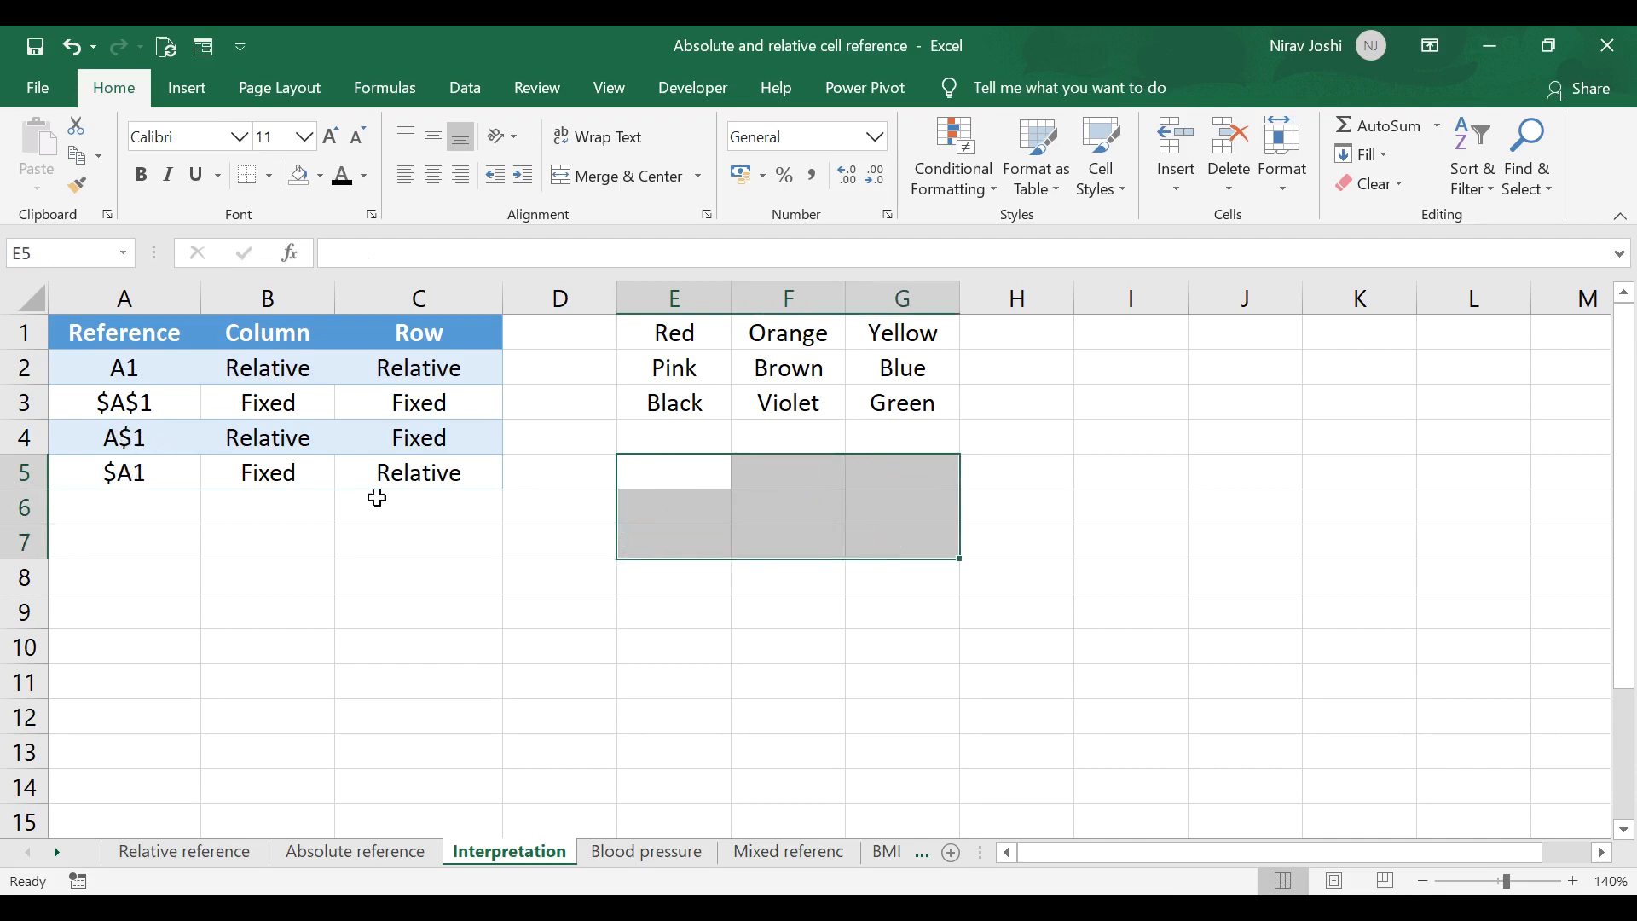
left_click(640, 479)
type("=")
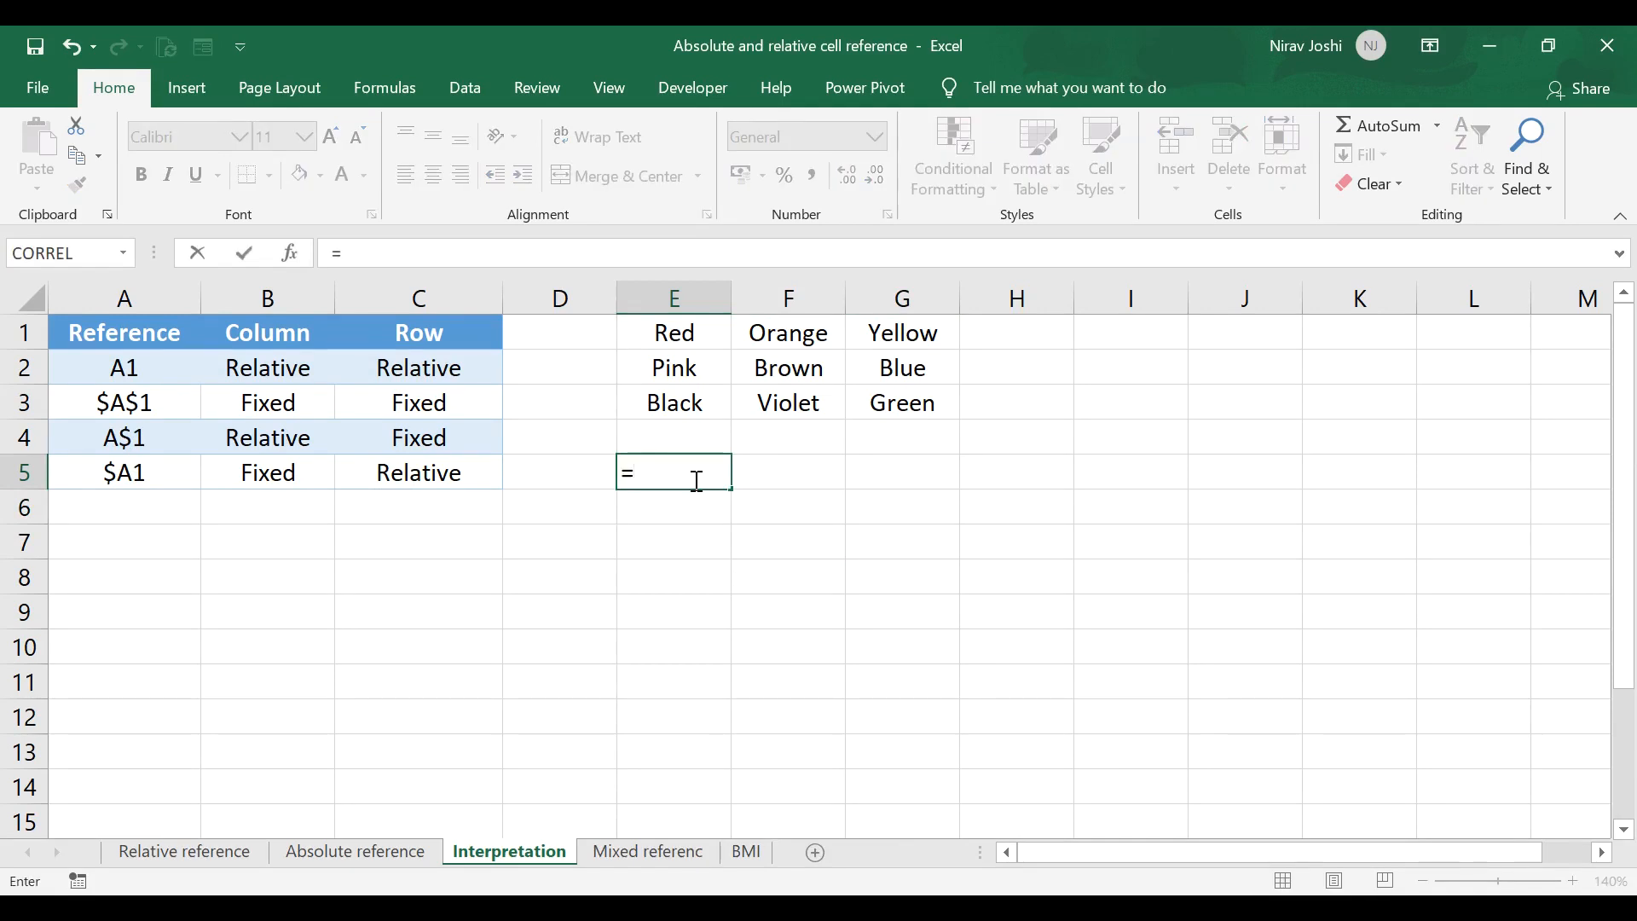
left_click(693, 335)
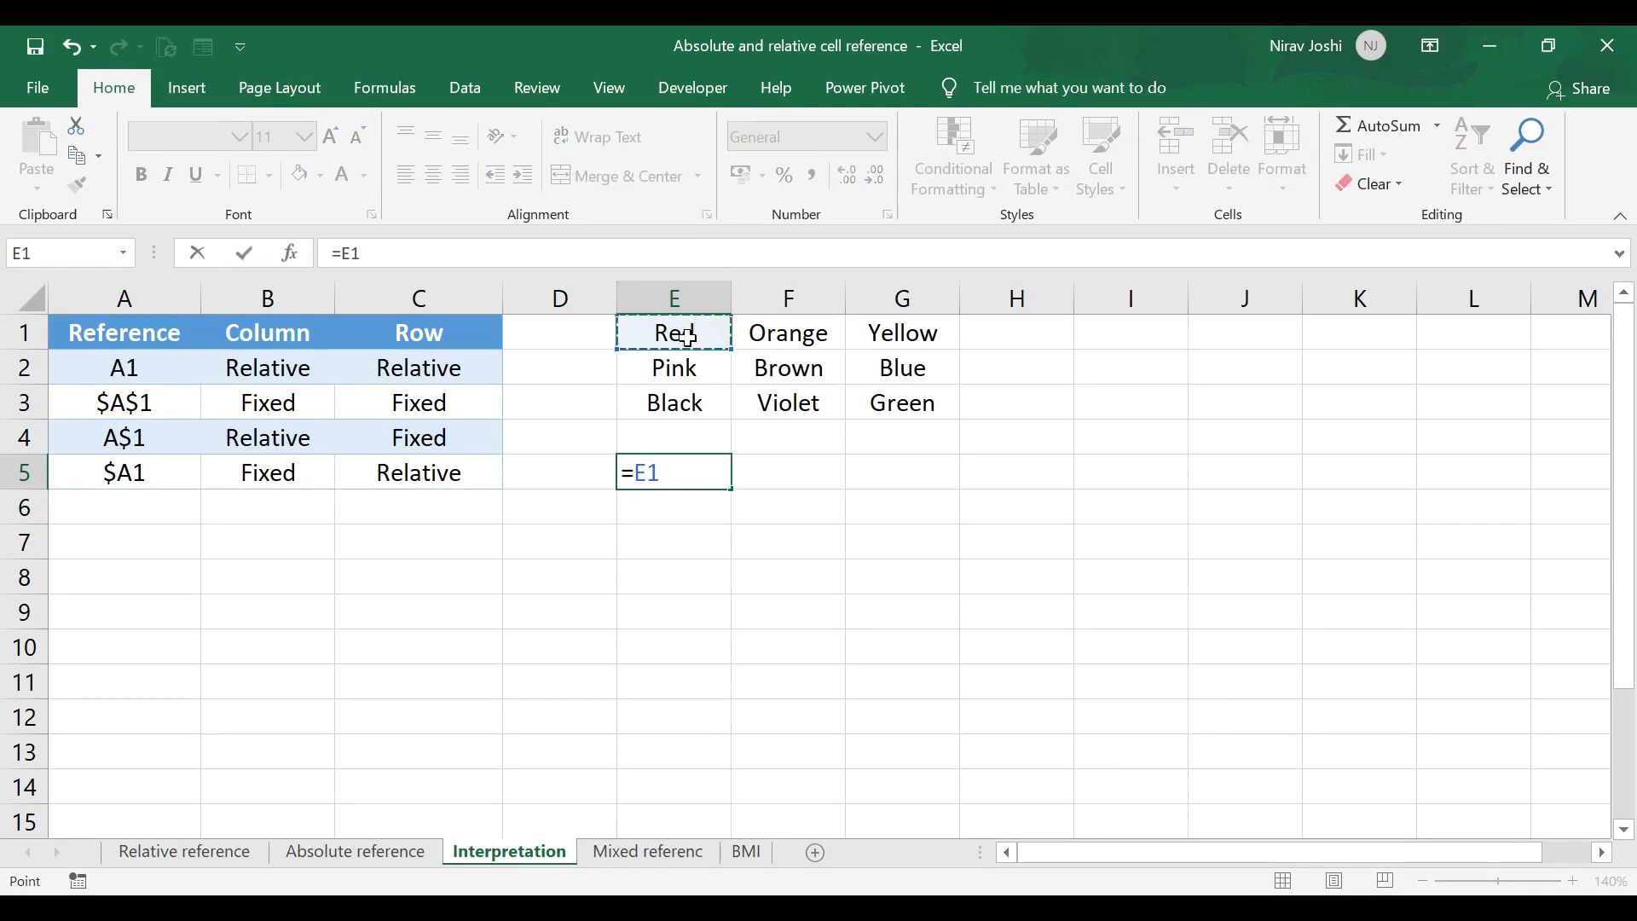
key("F4")
key("F4")
key("F4")
key("Return")
- Fill the column-fixed =$E1 formula from E5 across to G5 and down to E7, and check the formula in F5
left_click(676, 473)
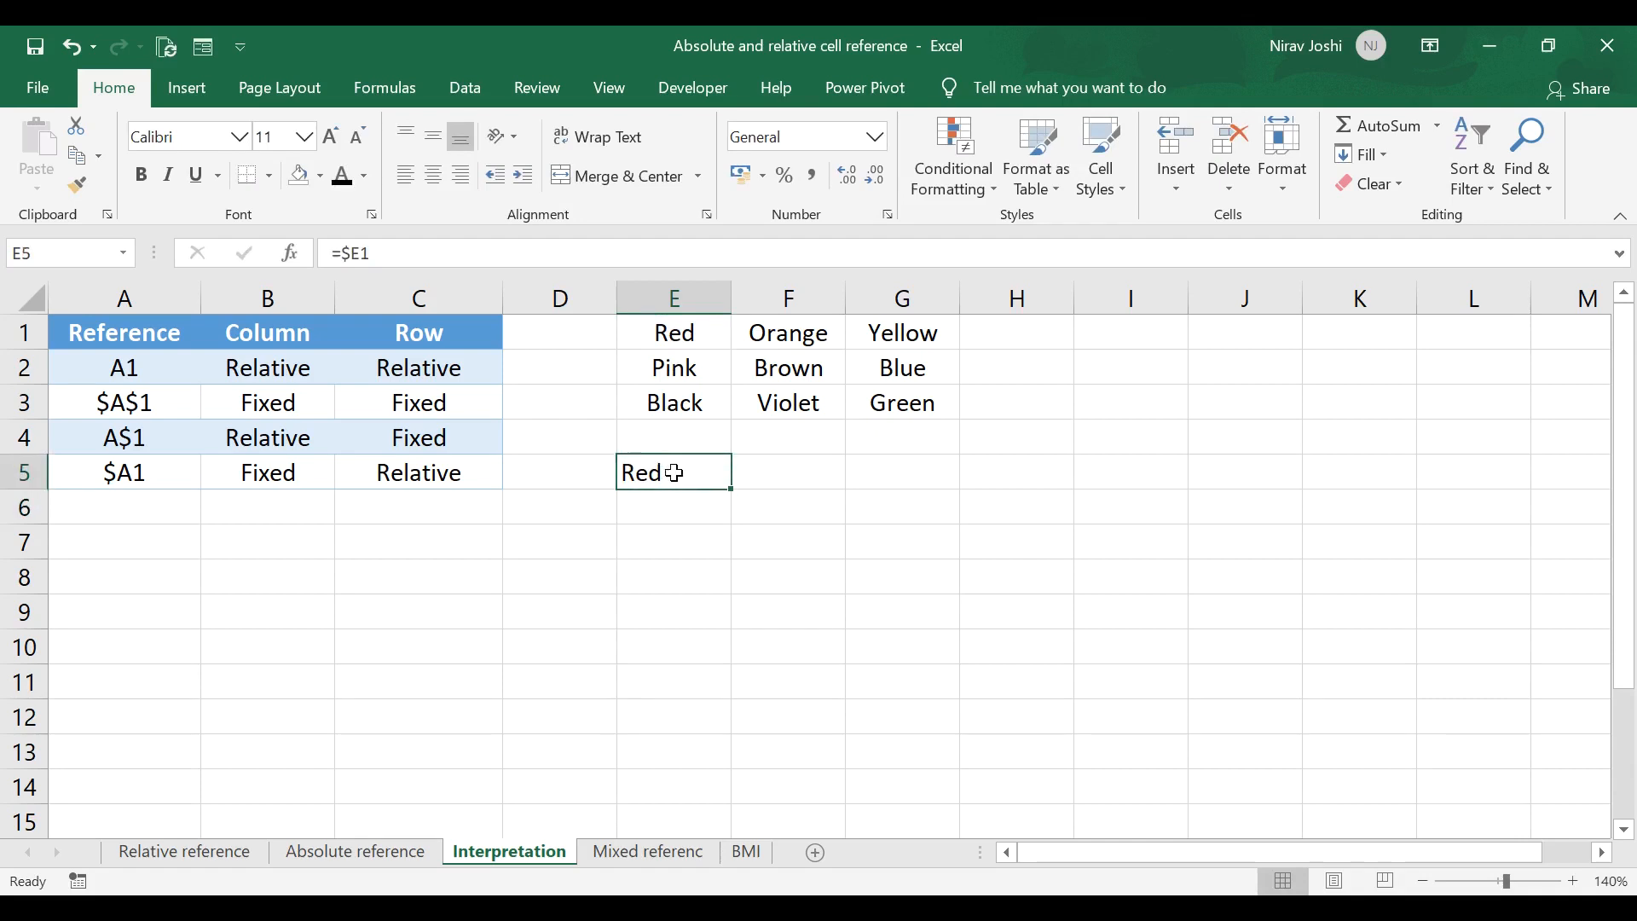
left_click_drag(729, 493, 921, 485)
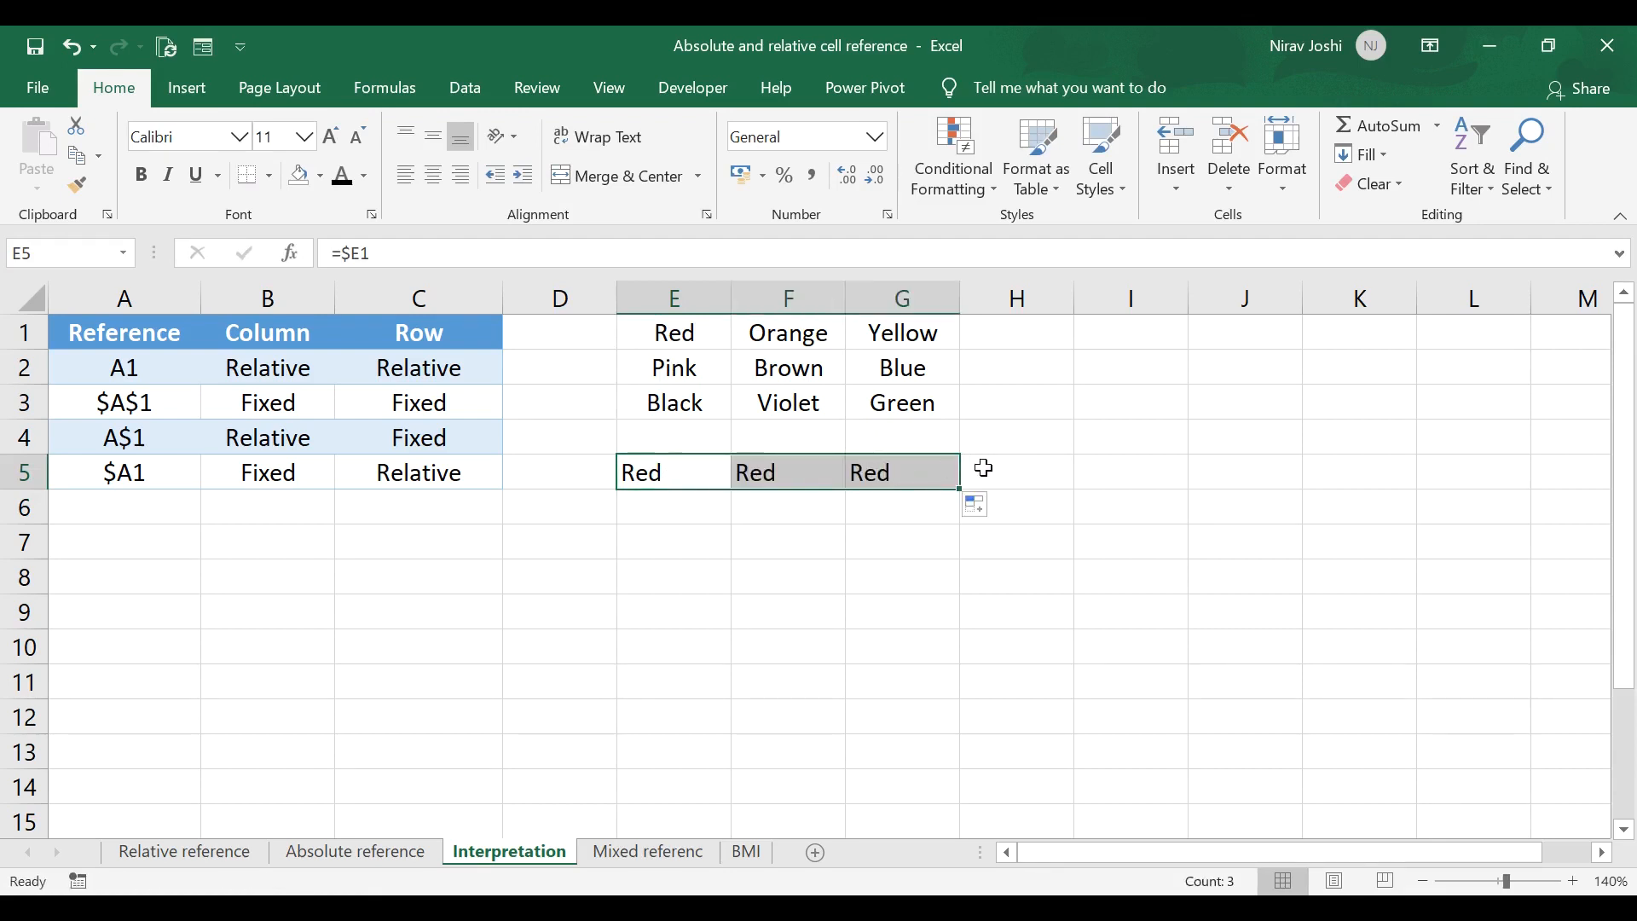
left_click(703, 473)
left_click_drag(738, 489, 731, 564)
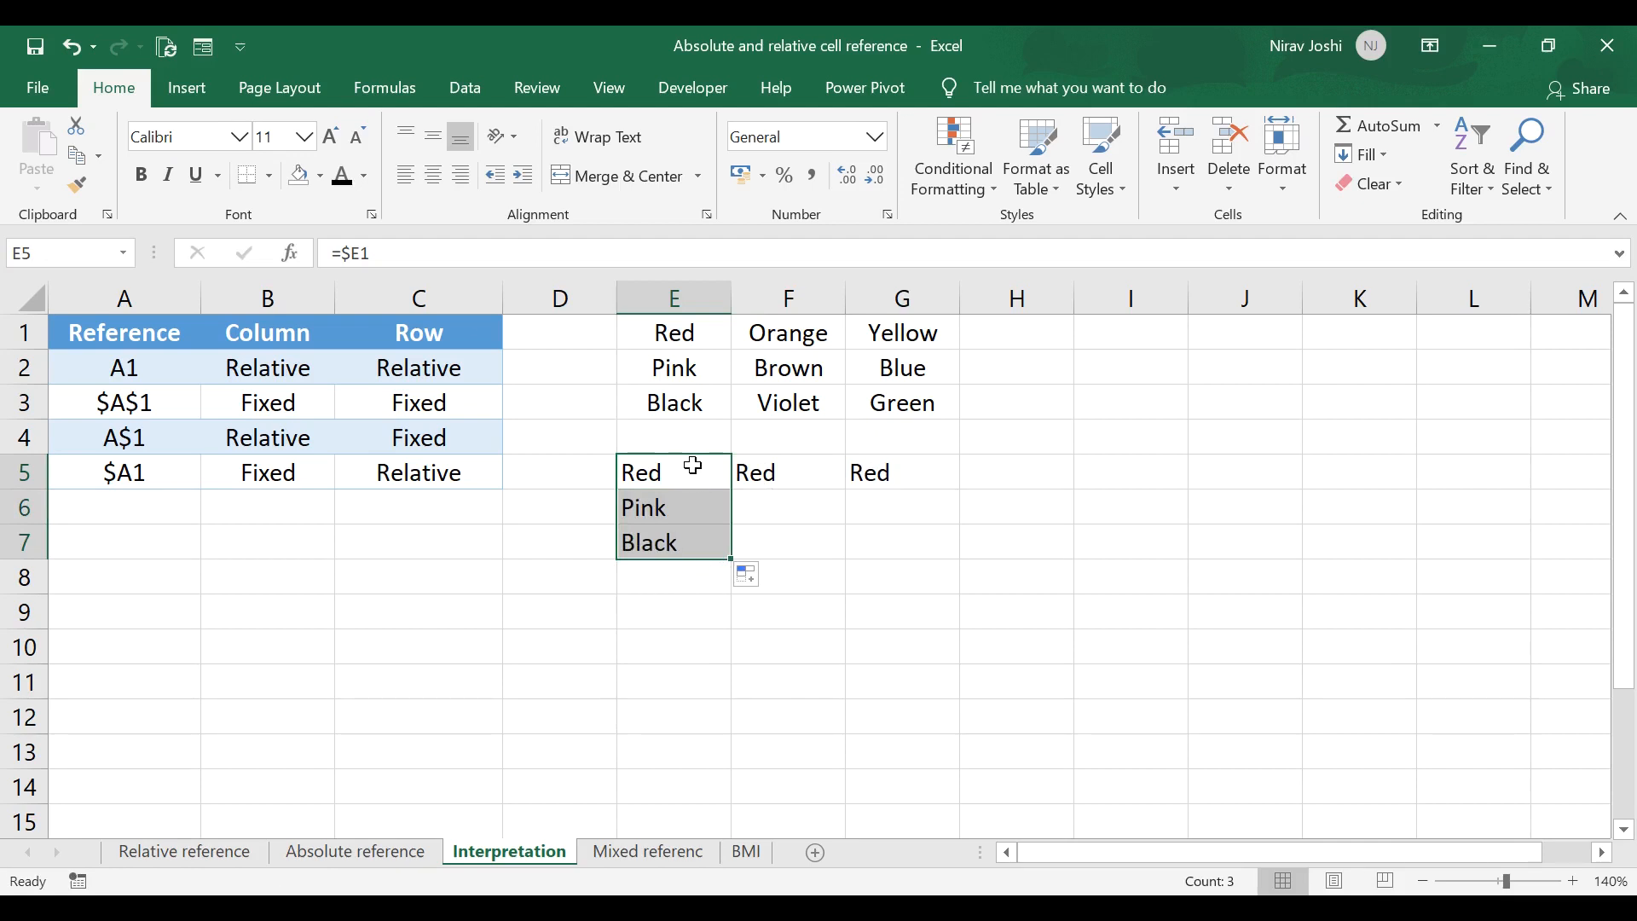
left_click(824, 472)
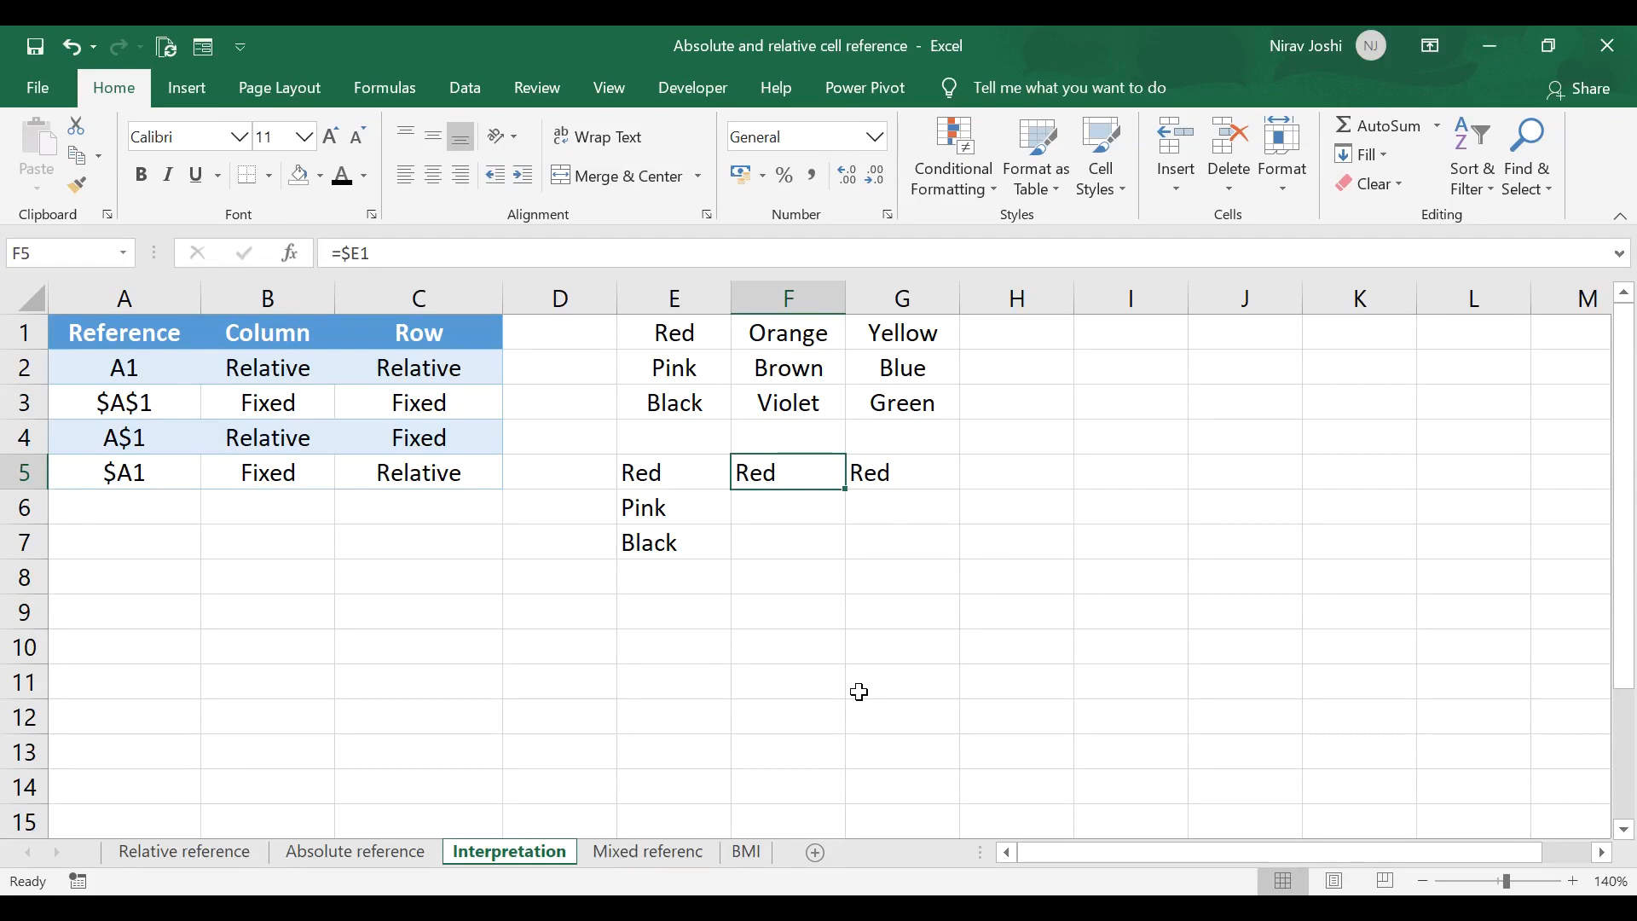
- Open the Mixed referenc sheet and enter the relative formula =B1*A2 in cell B2
left_click(675, 855)
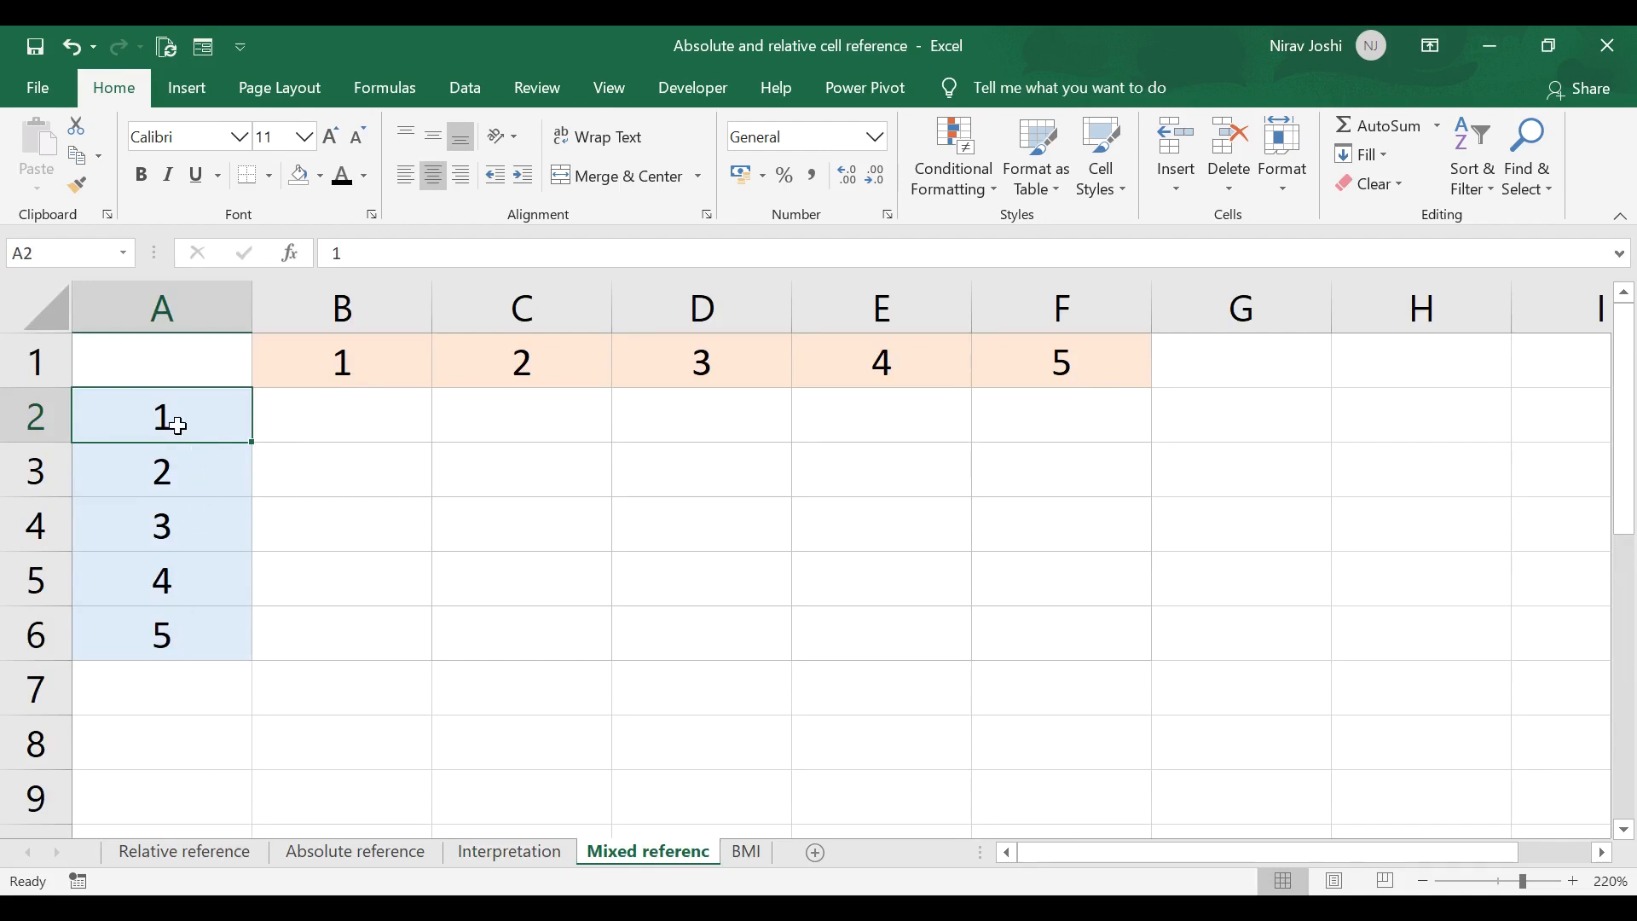
left_click(375, 411)
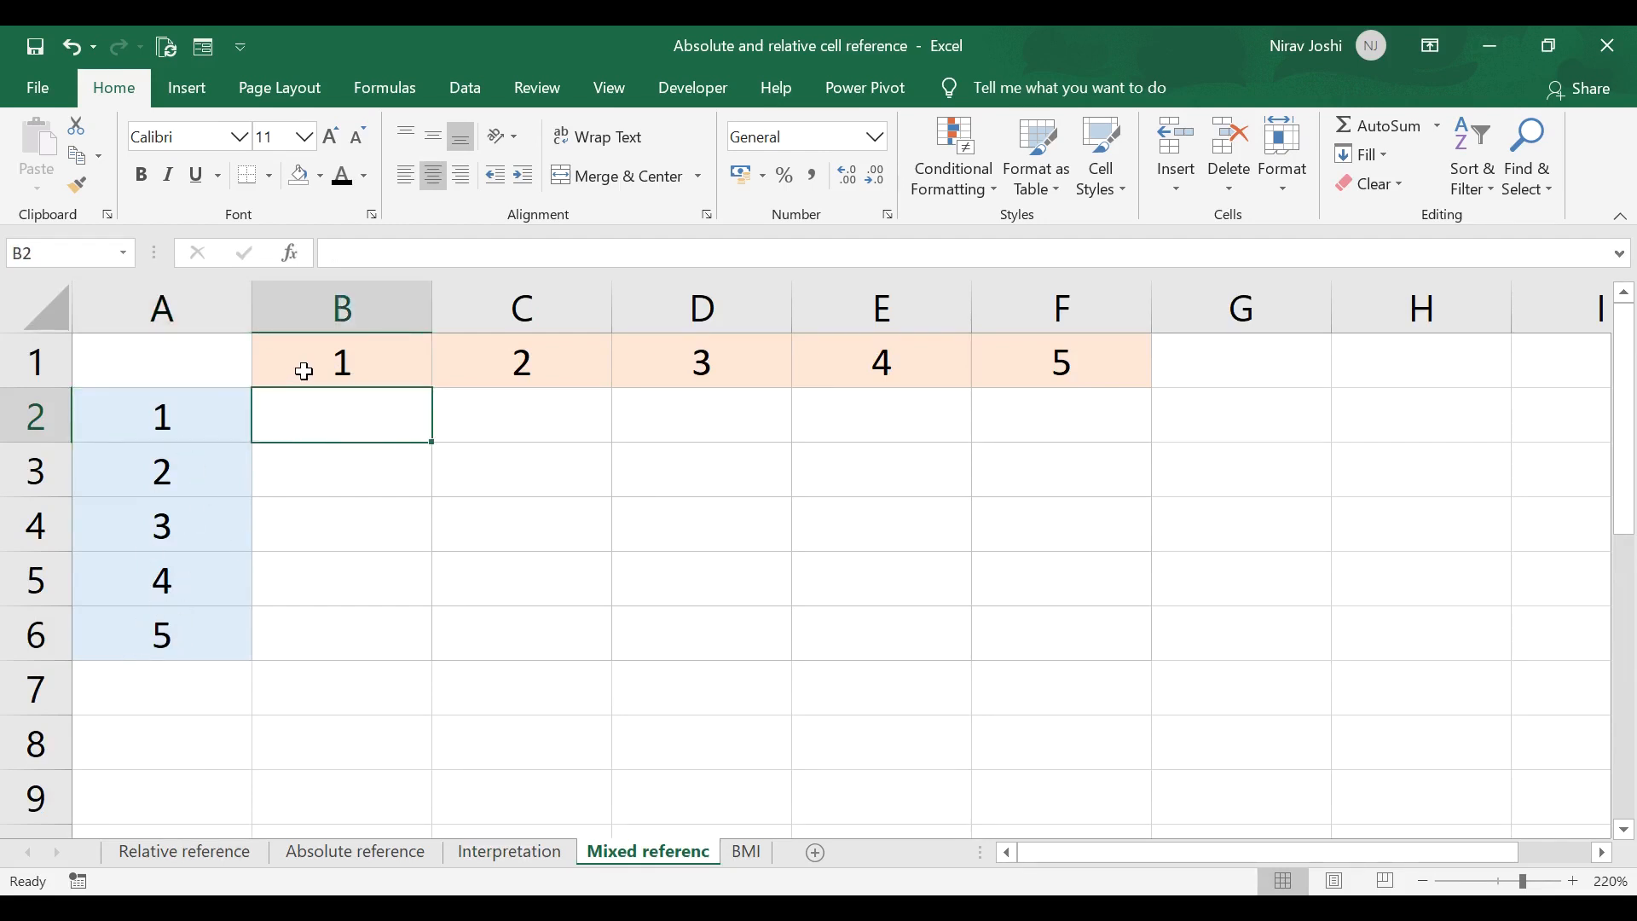
left_click(304, 371)
left_click(188, 429)
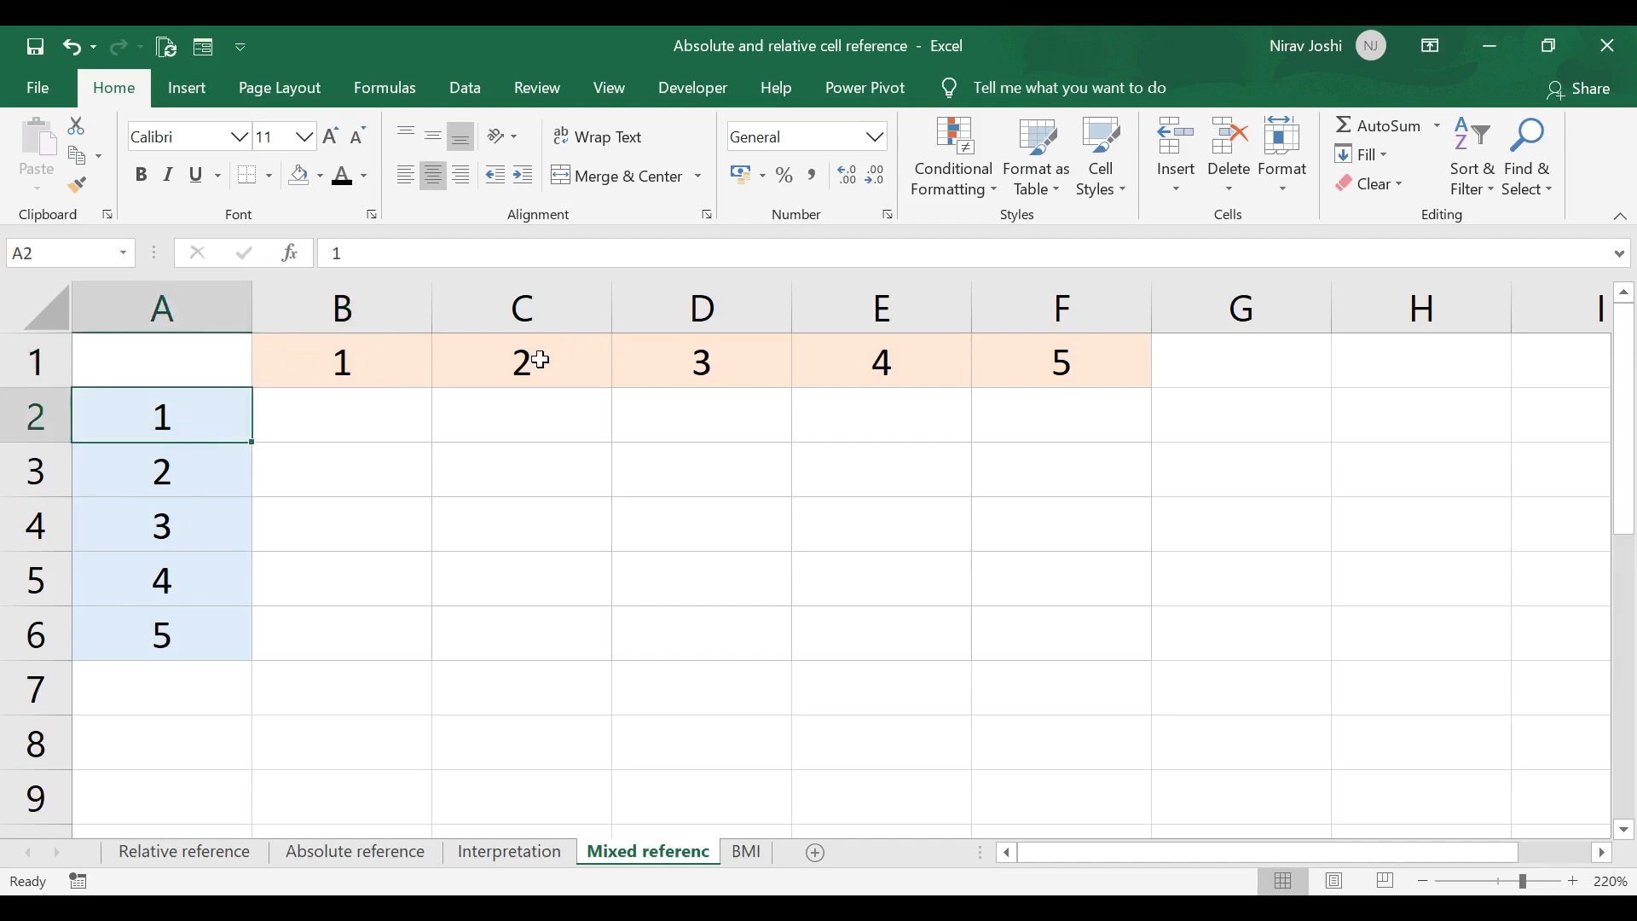
left_click(379, 416)
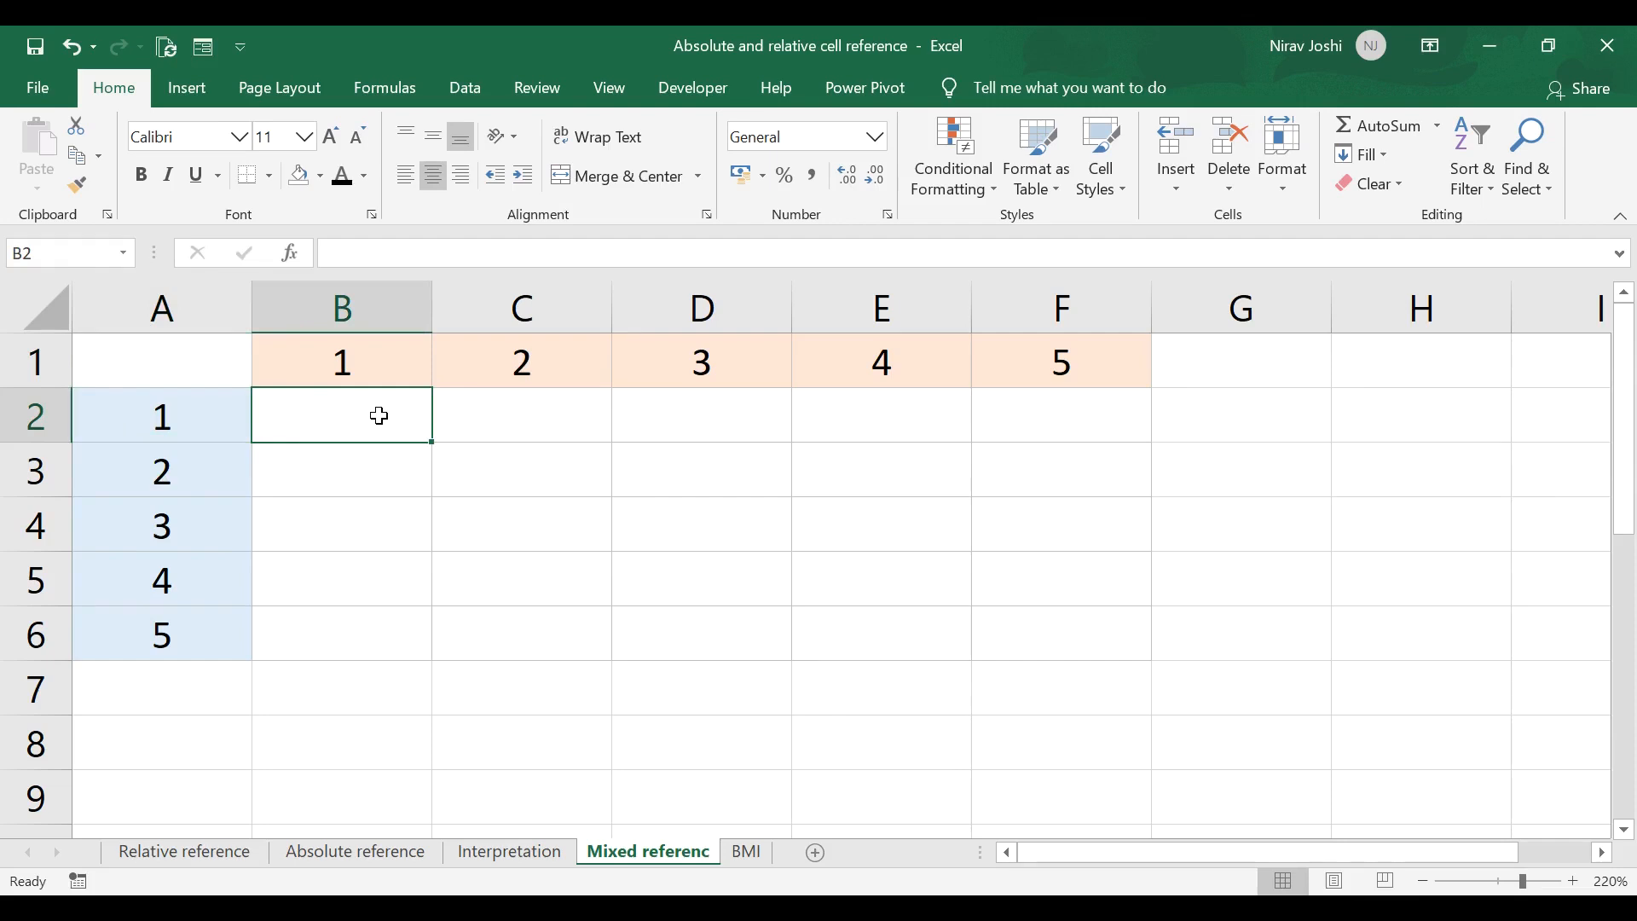
type("=")
left_click(375, 364)
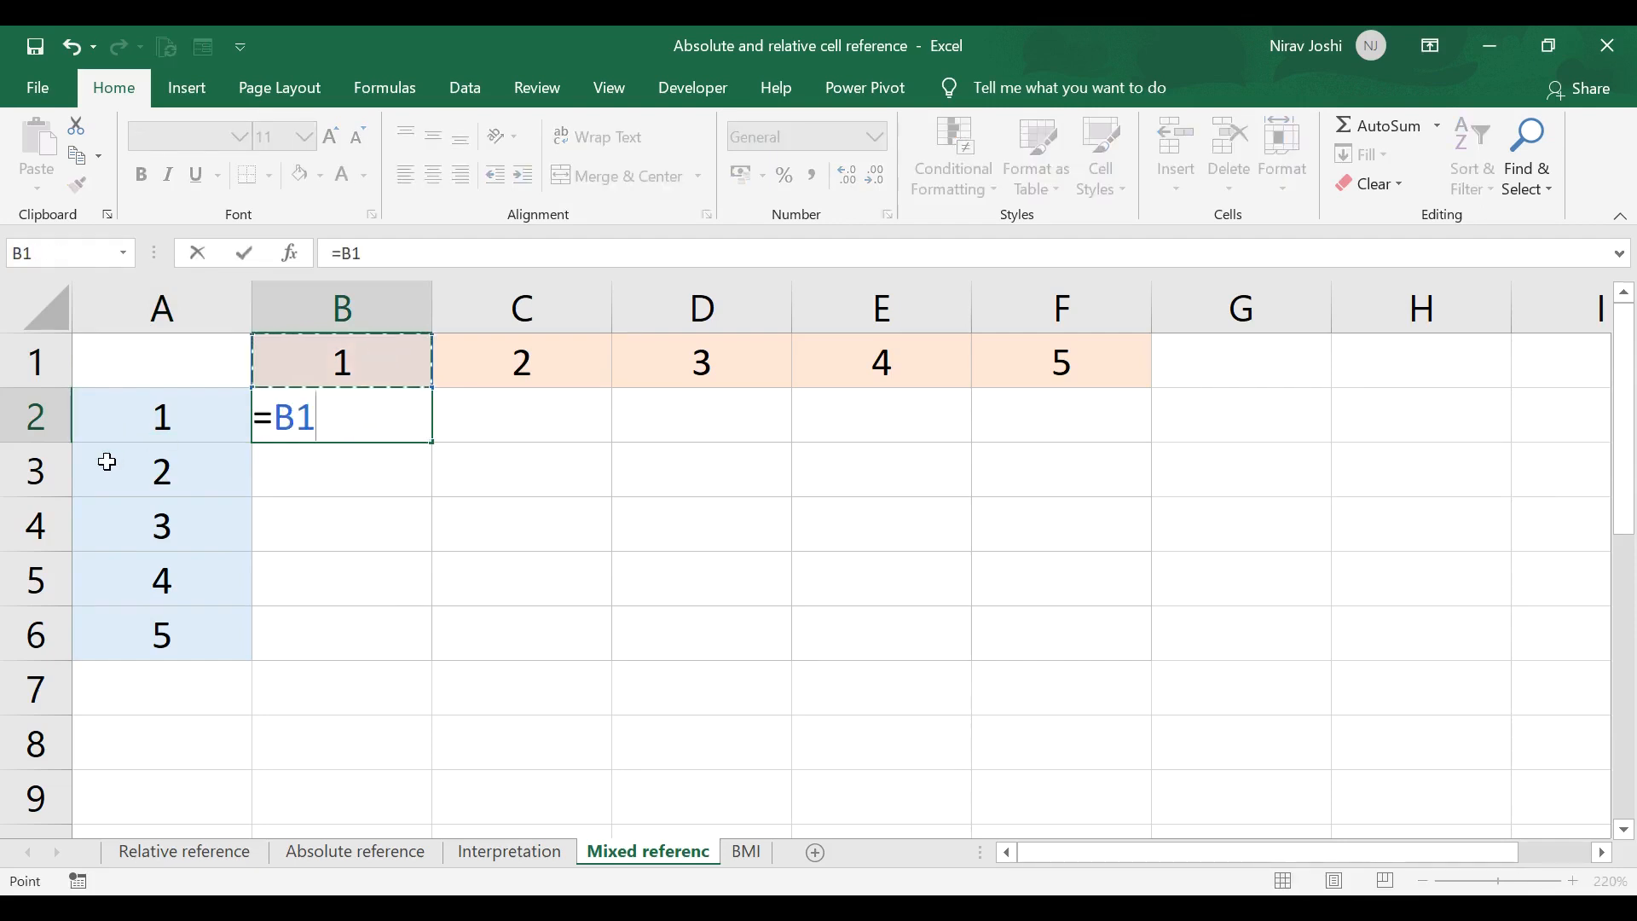
type("*")
left_click(143, 419)
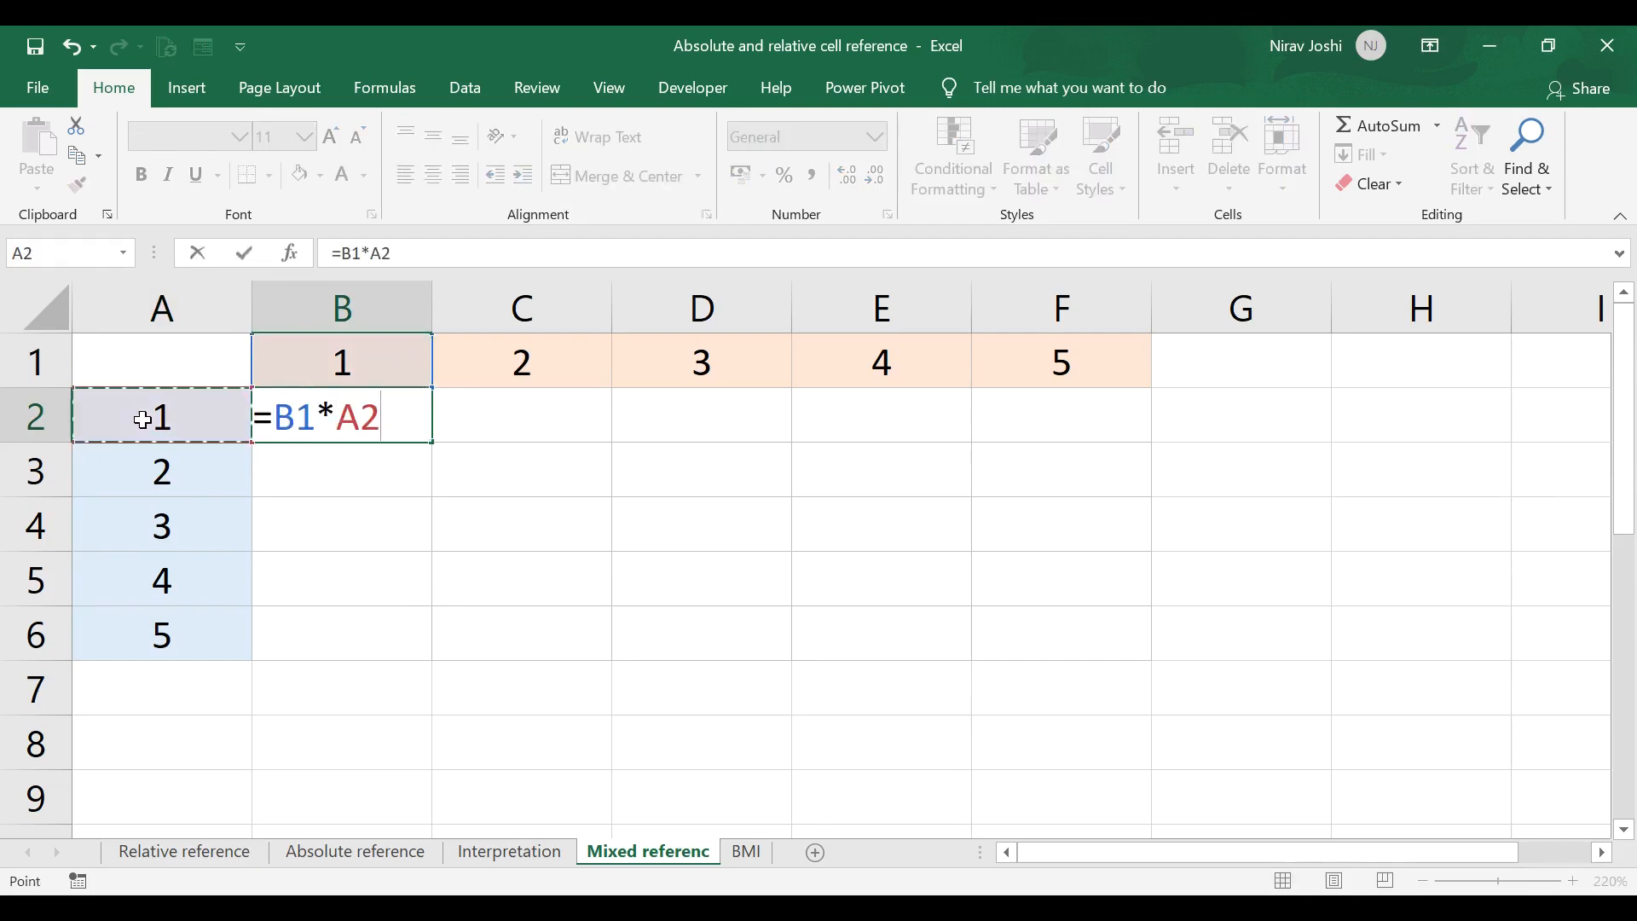
key("Return")
- Fill the relative formula from B2 down to B6 and check the copied formulas in B6 and B3
left_click(289, 422)
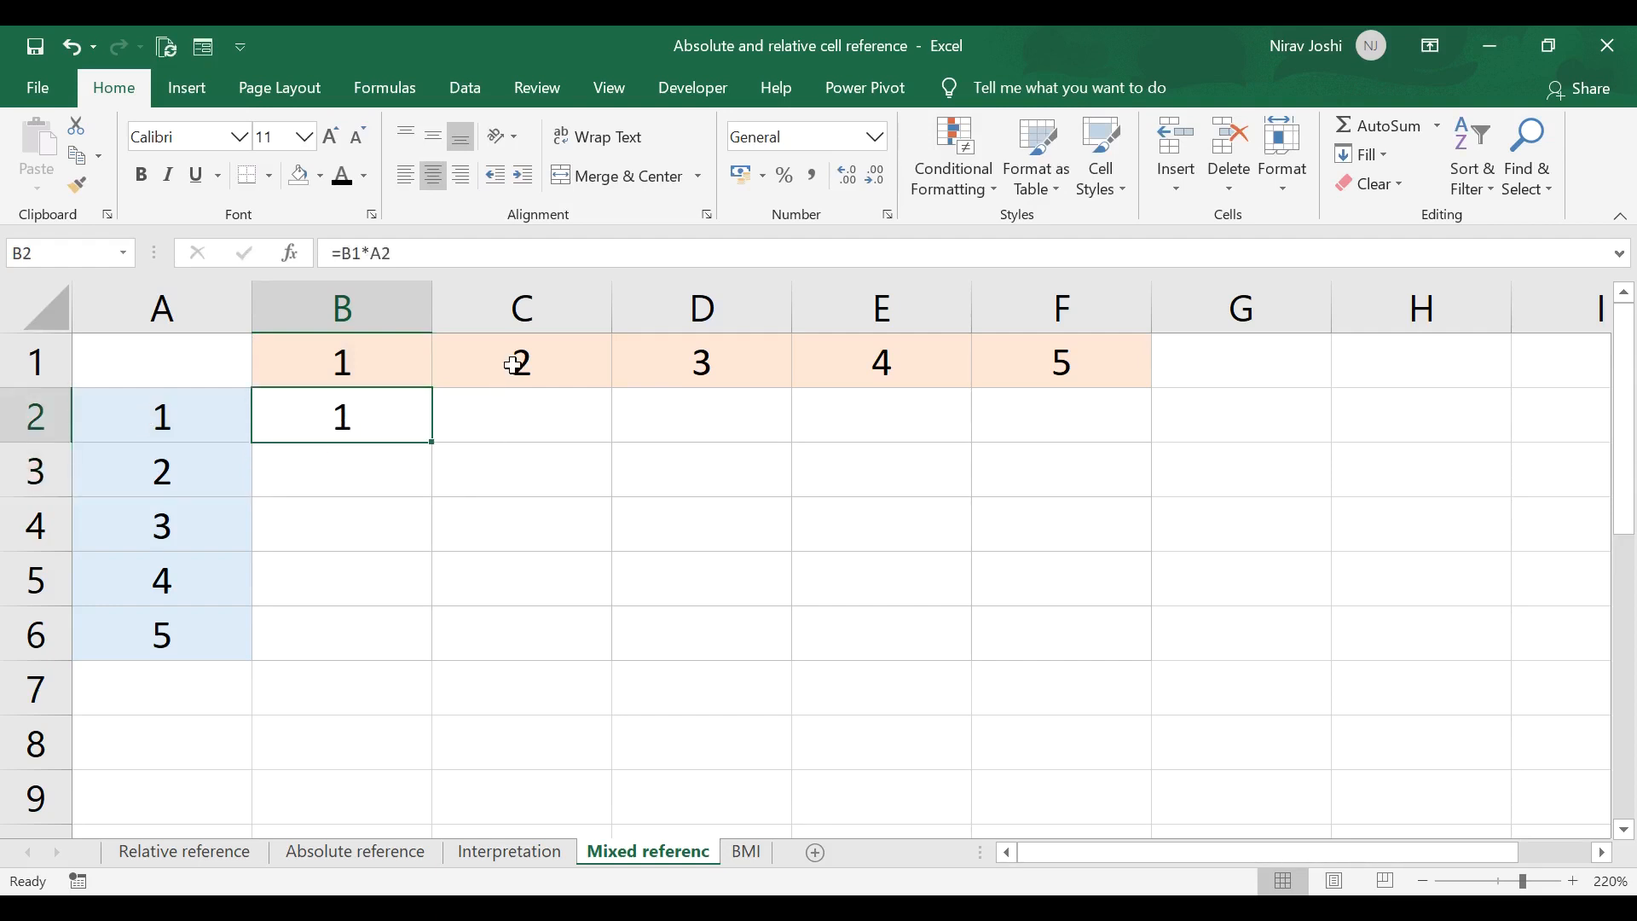
left_click(462, 476)
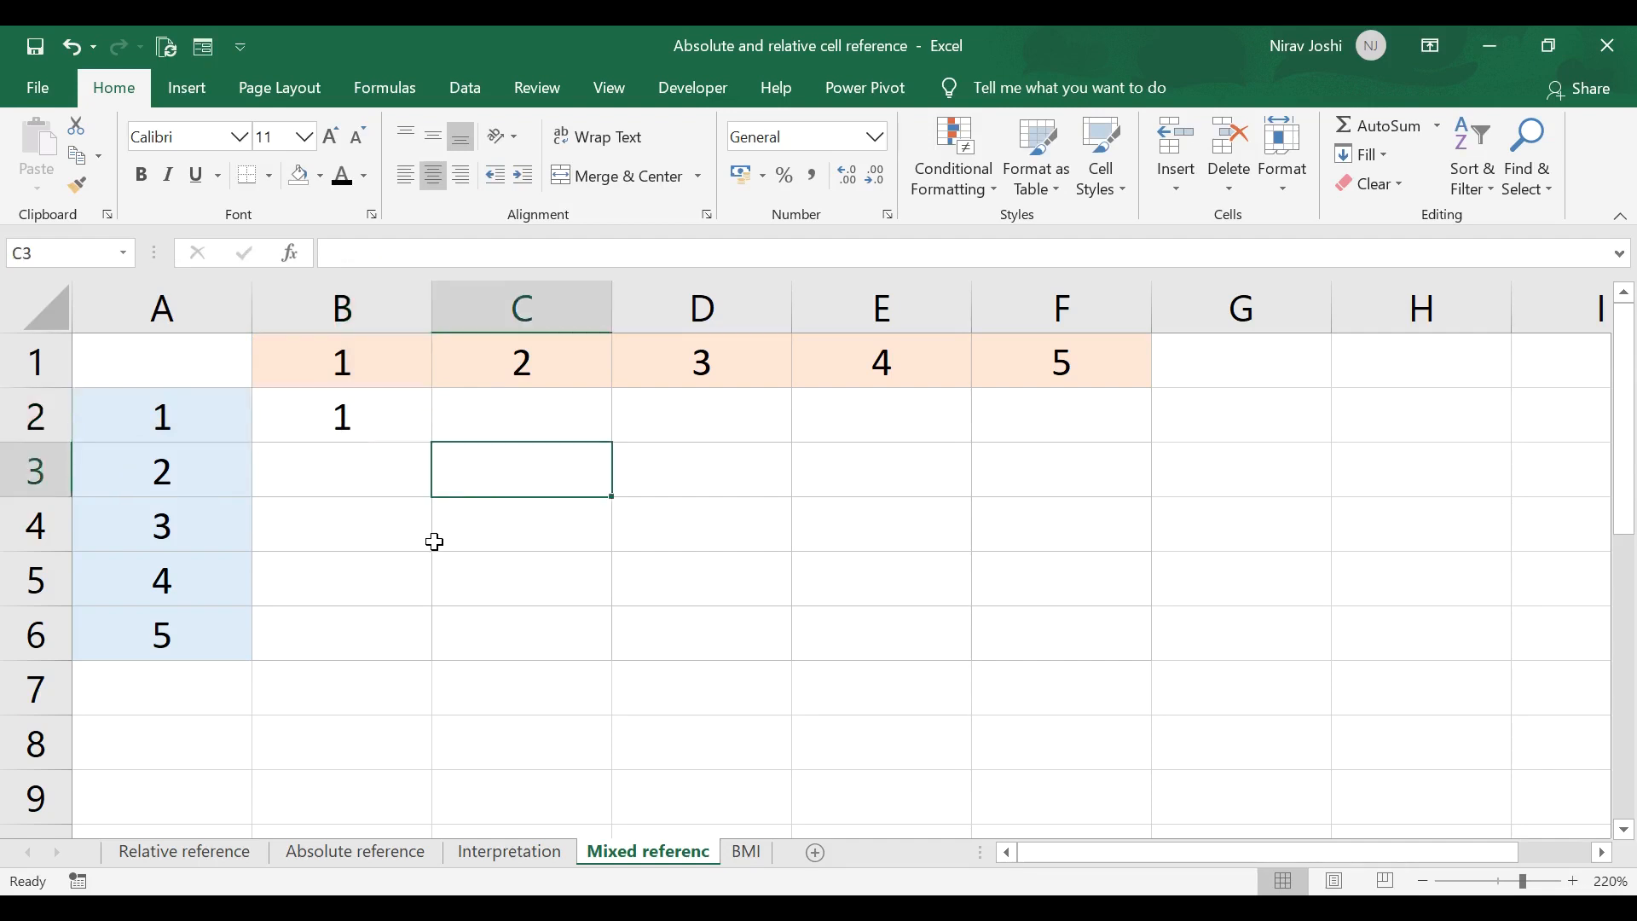
left_click(375, 426)
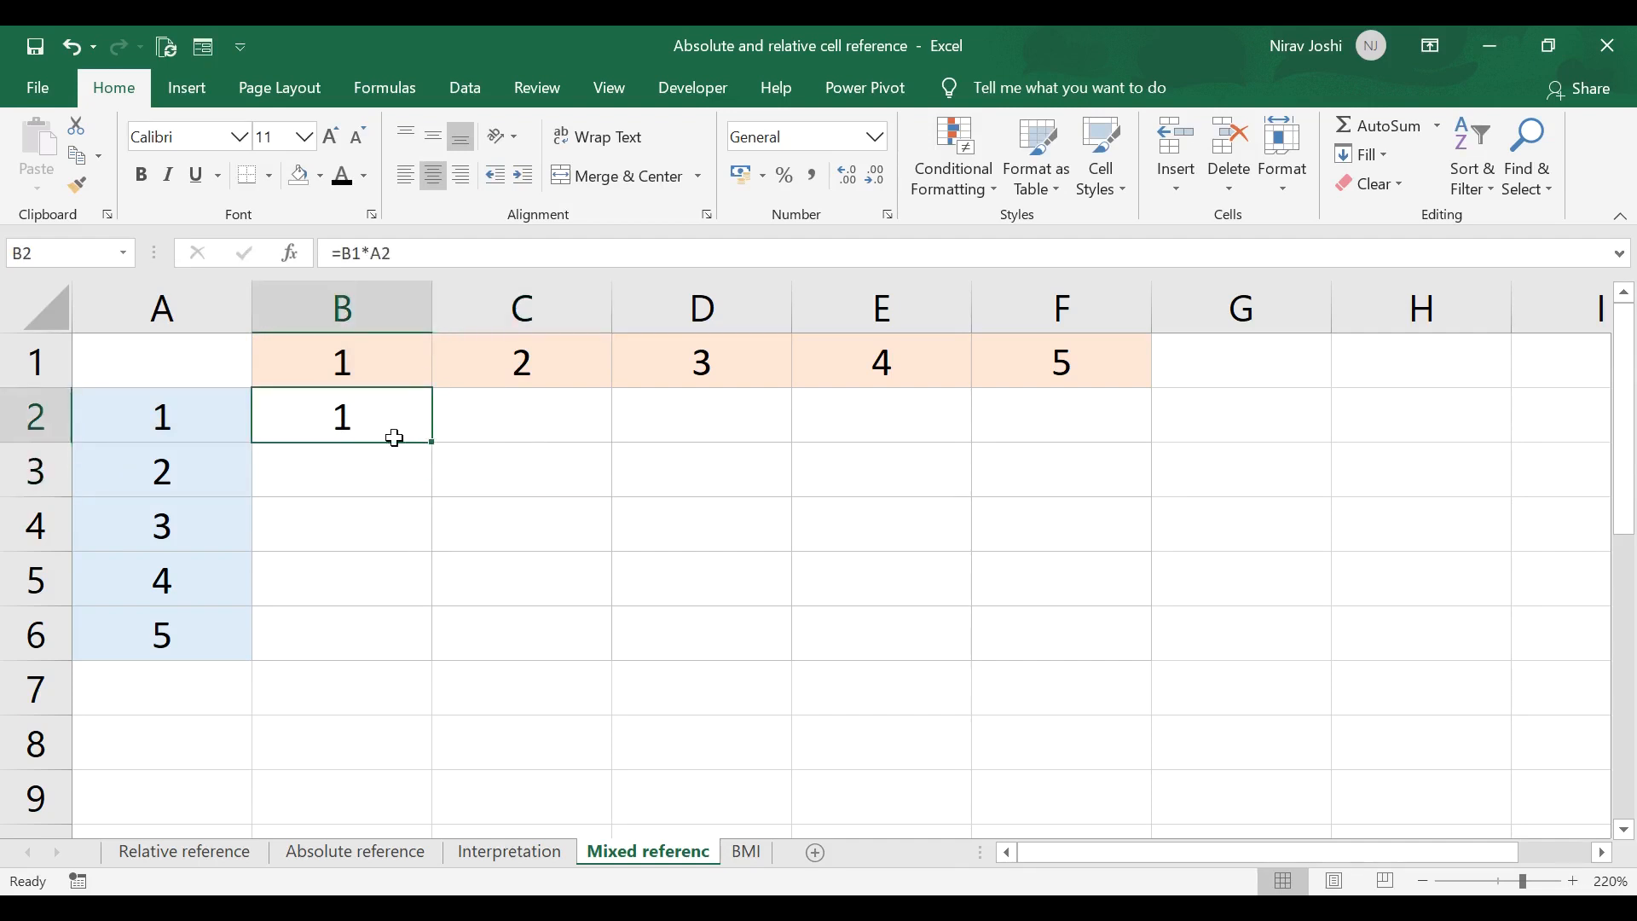
left_click_drag(434, 444, 408, 675)
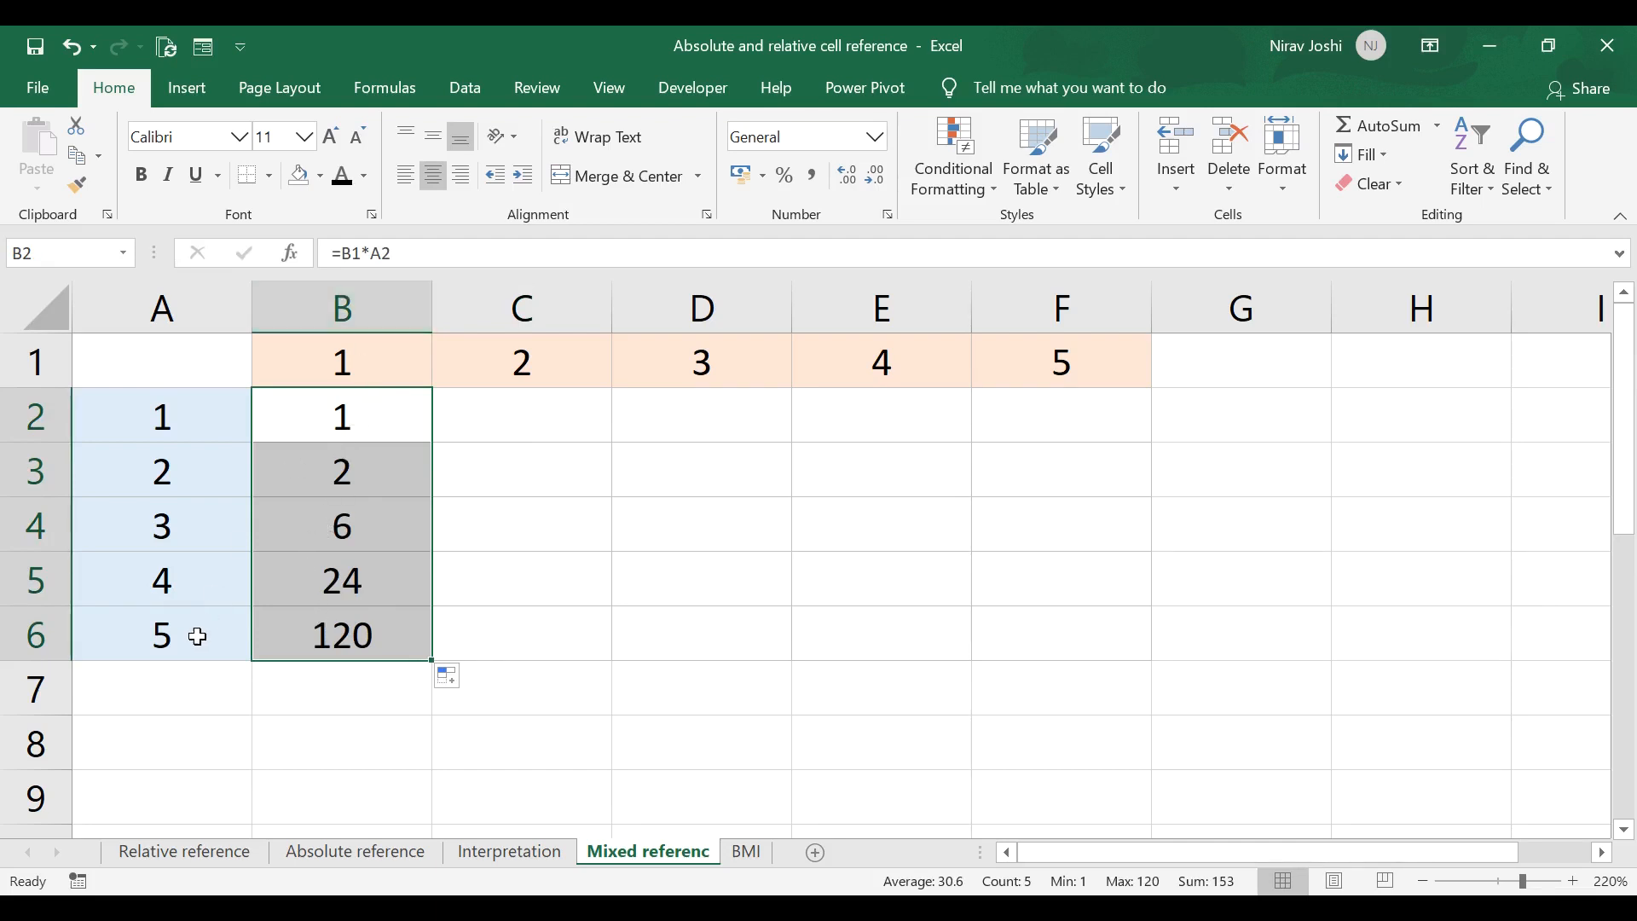
left_click(328, 641)
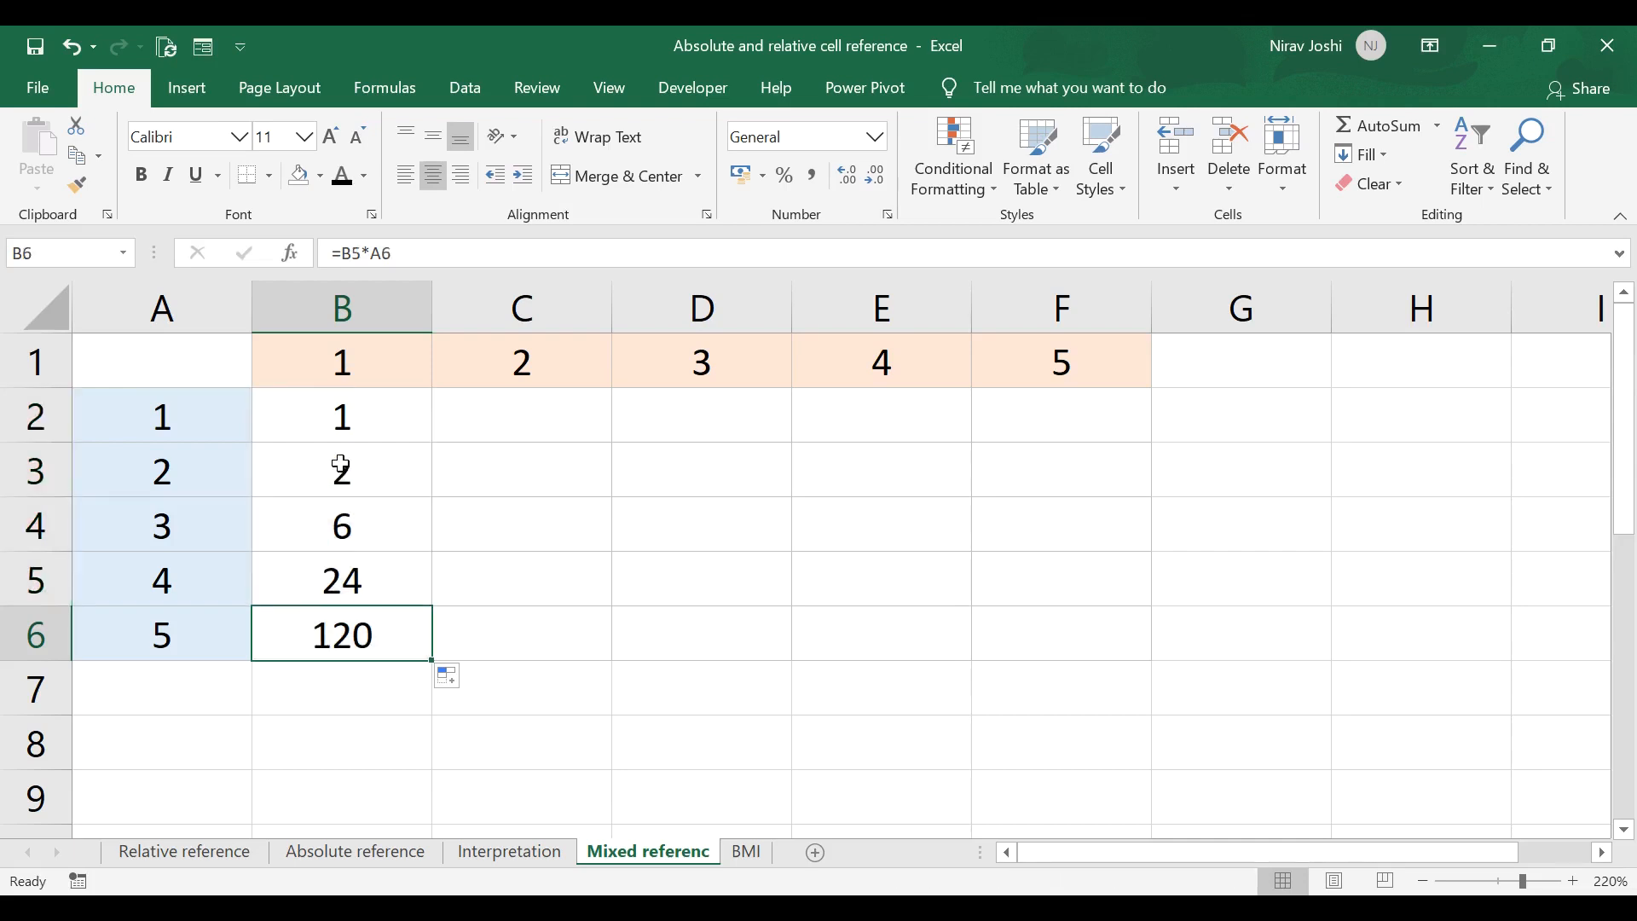
left_click(345, 425)
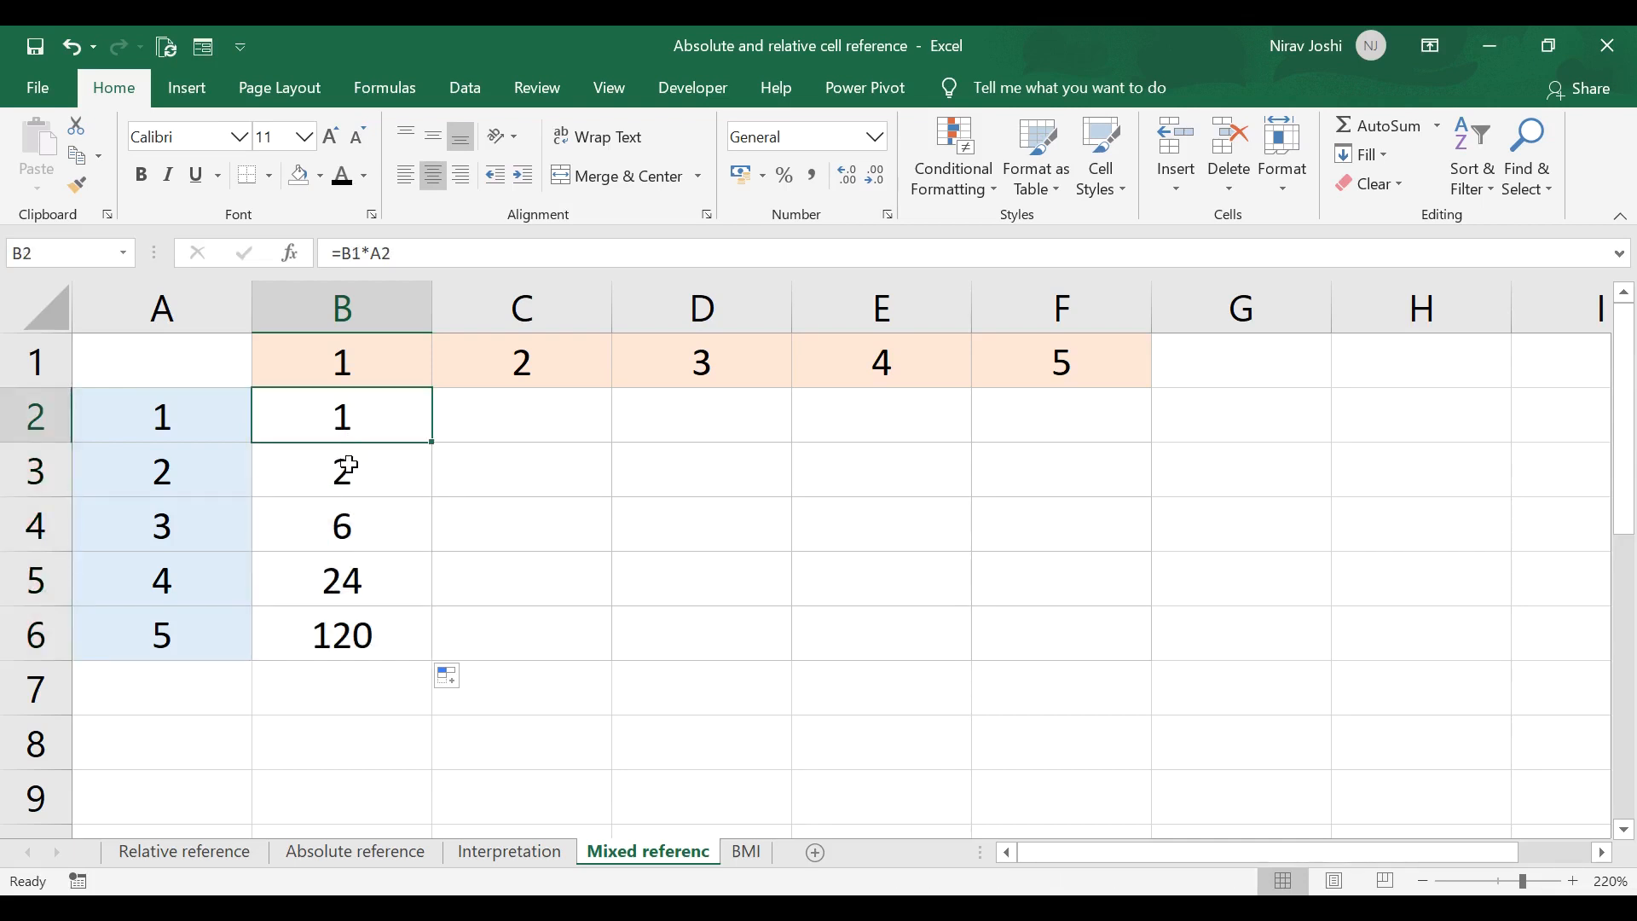
left_click(348, 467)
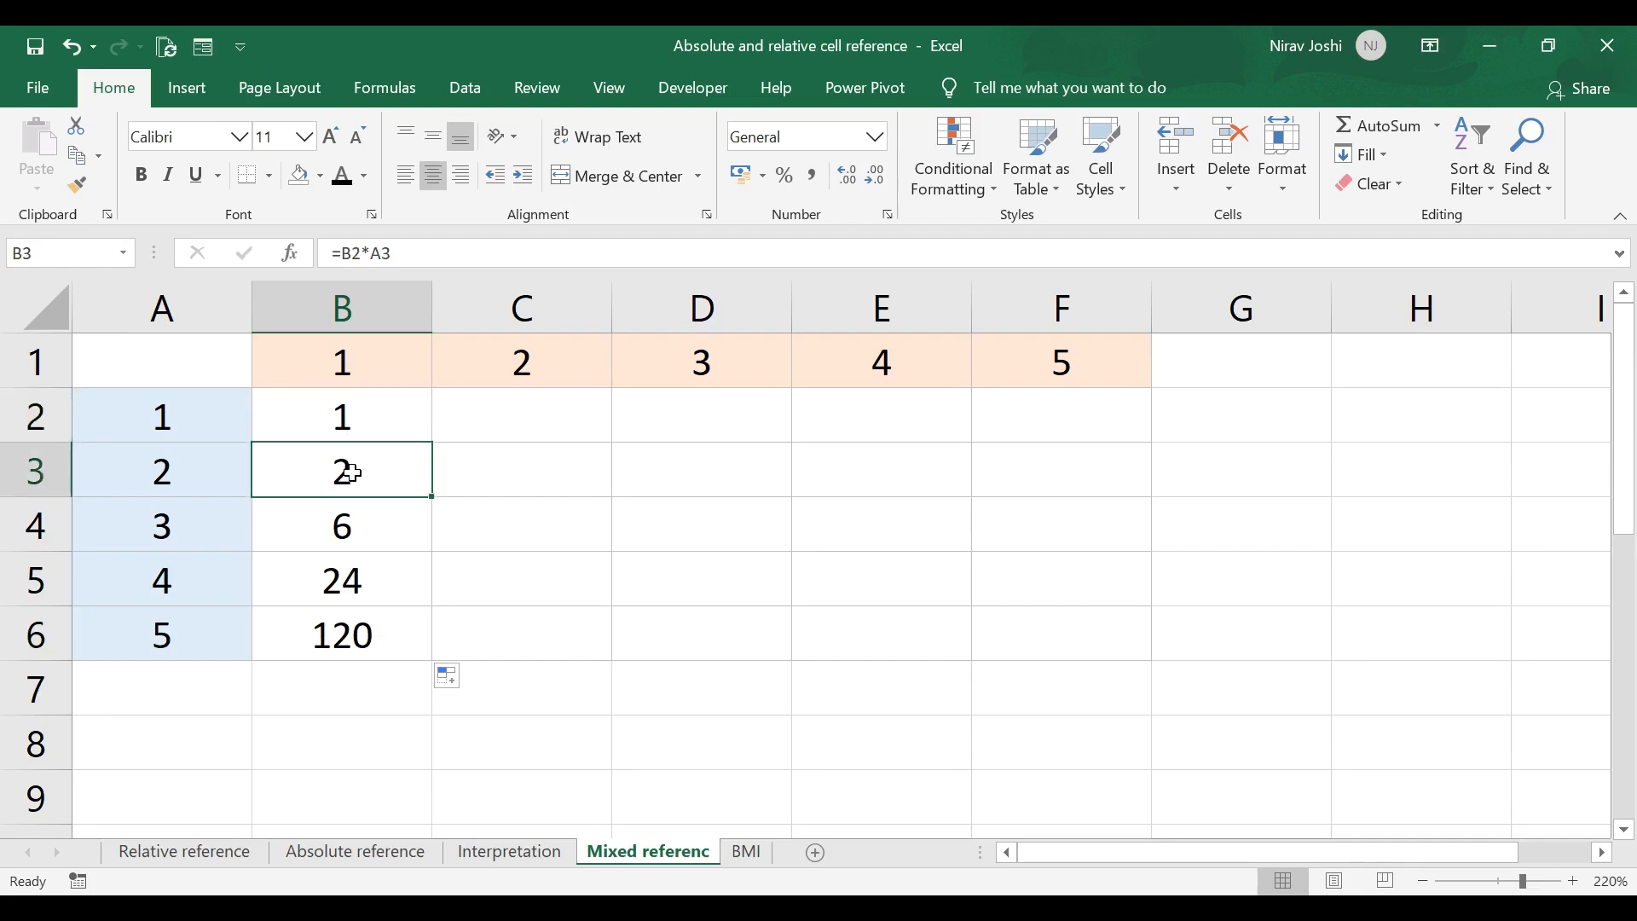
- Change the formula in B2 to =A2*B$1 so the reference to row 1 is fixed
left_click(342, 416)
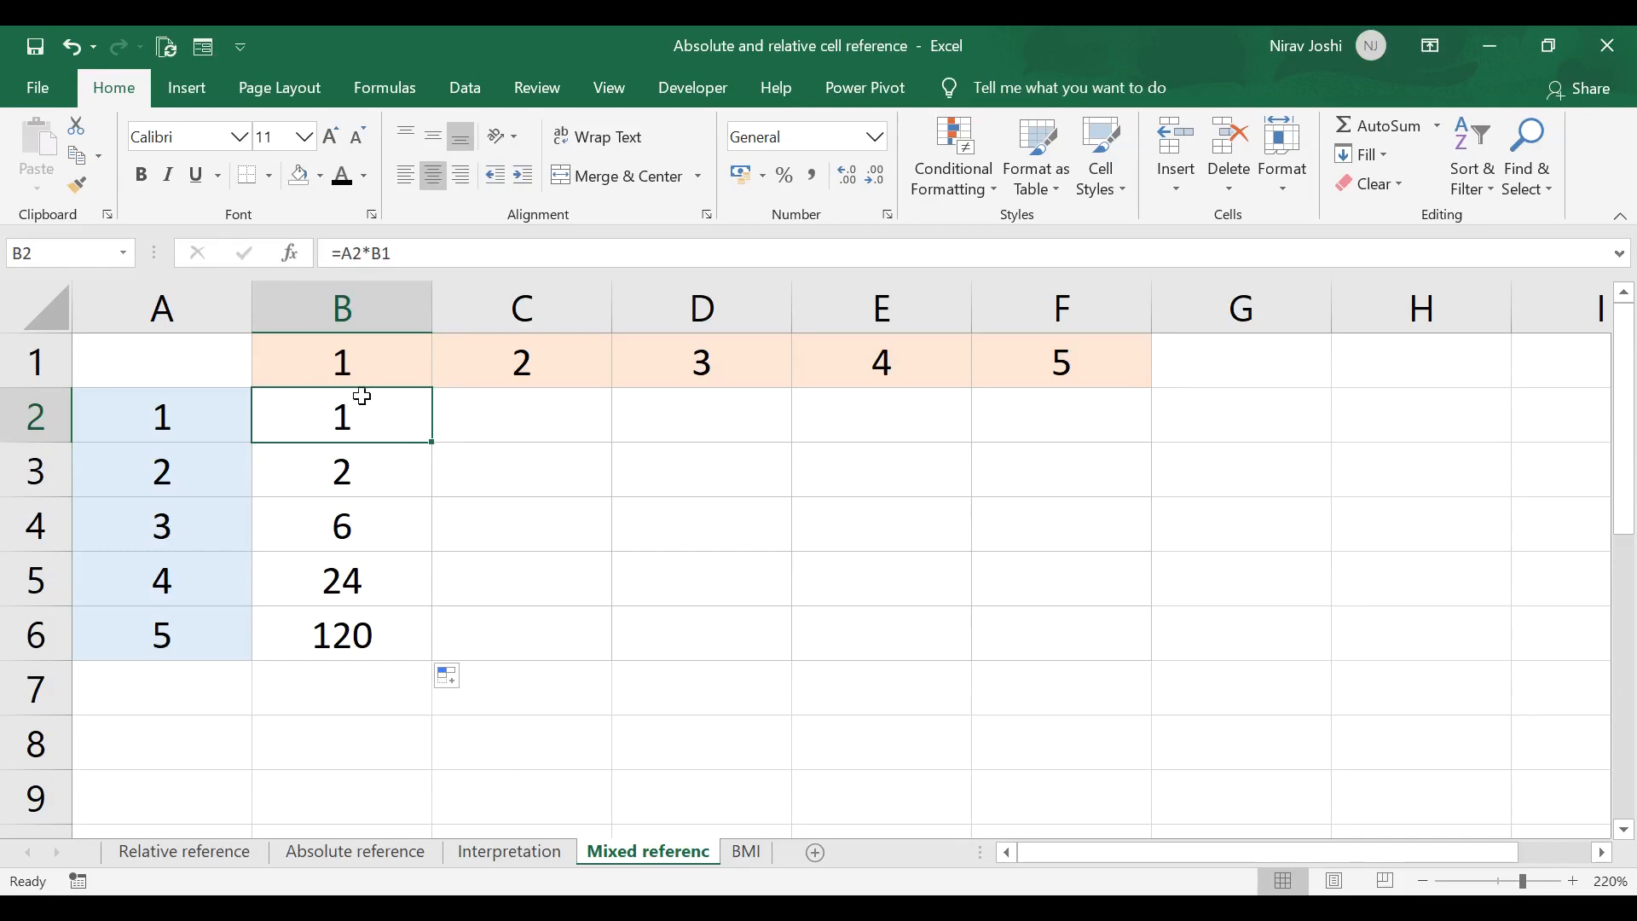
left_click(360, 367)
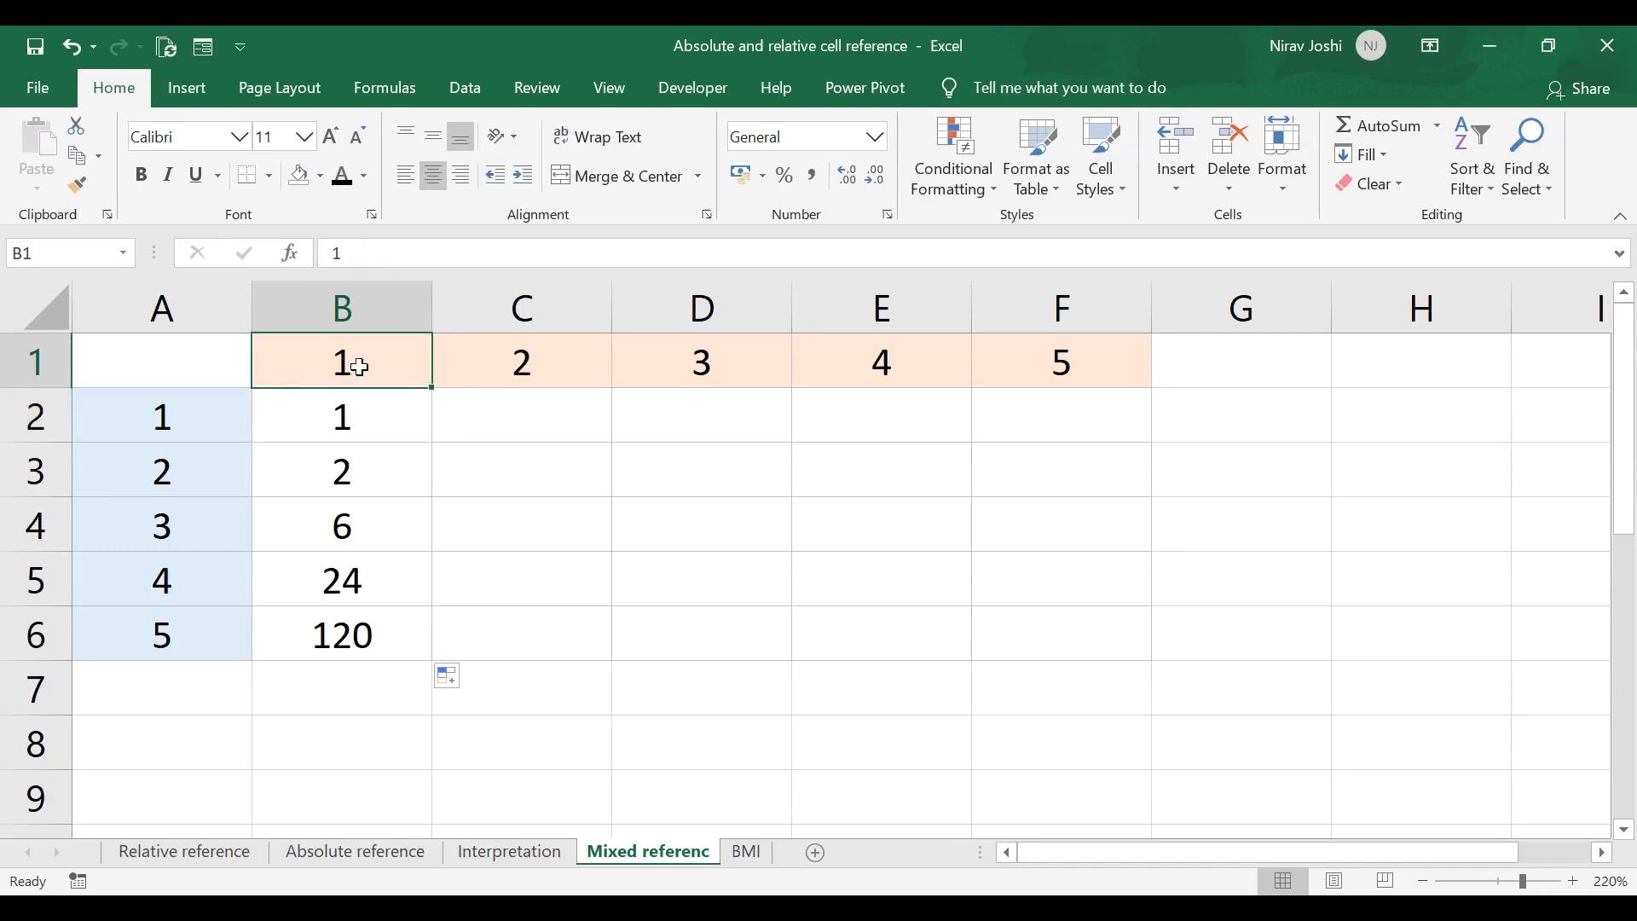
left_click(377, 409)
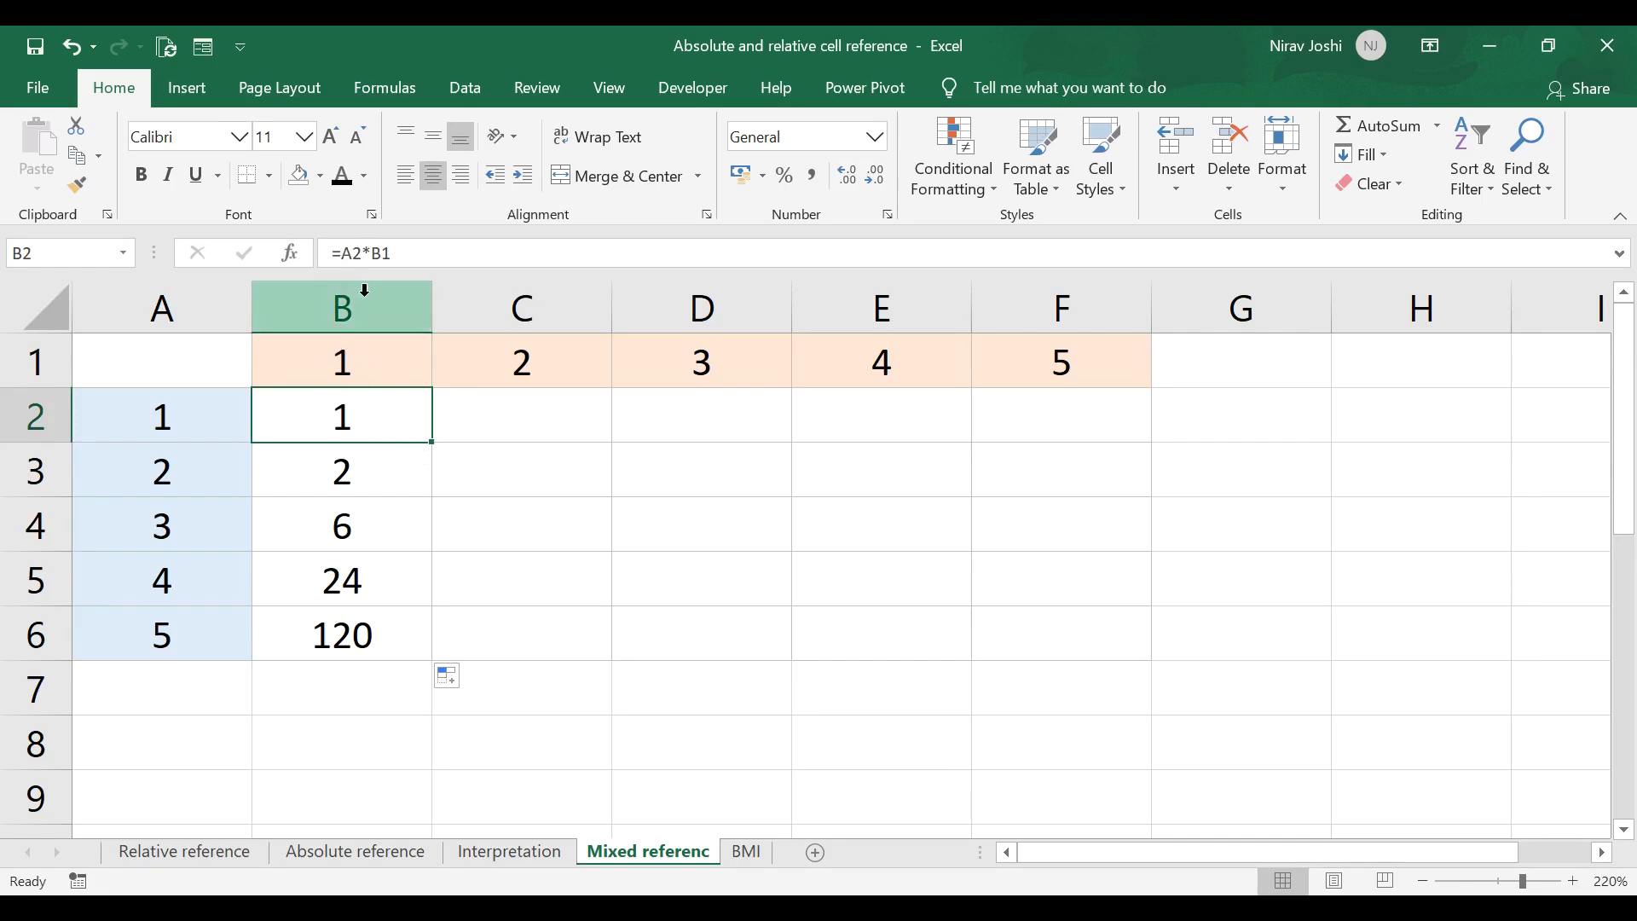
left_click(394, 254)
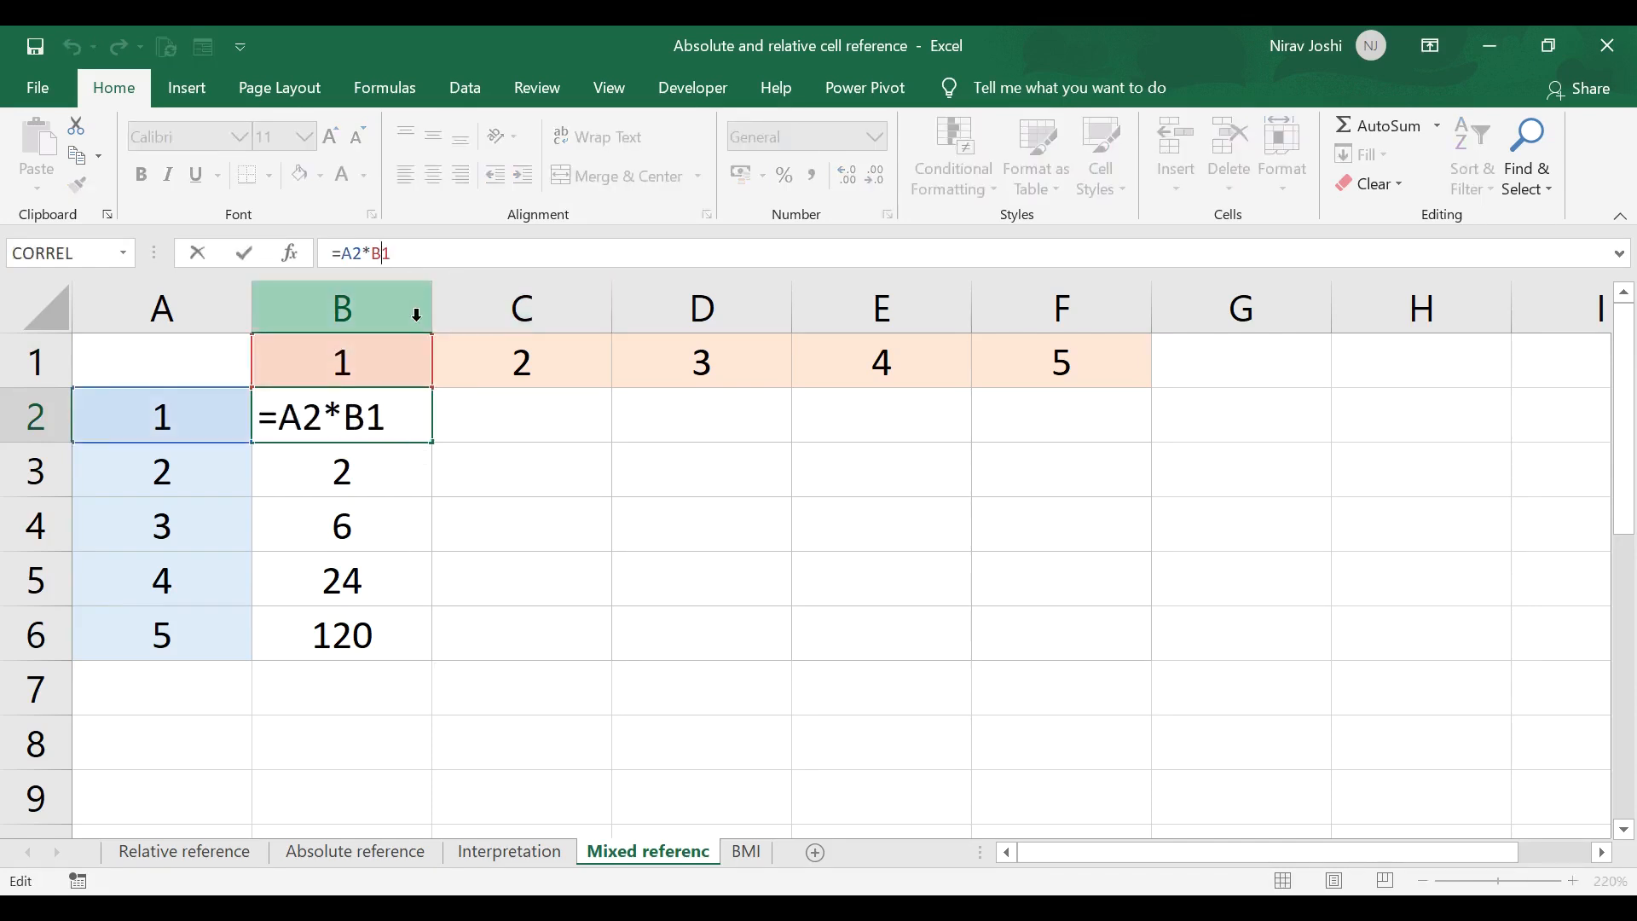
type("$")
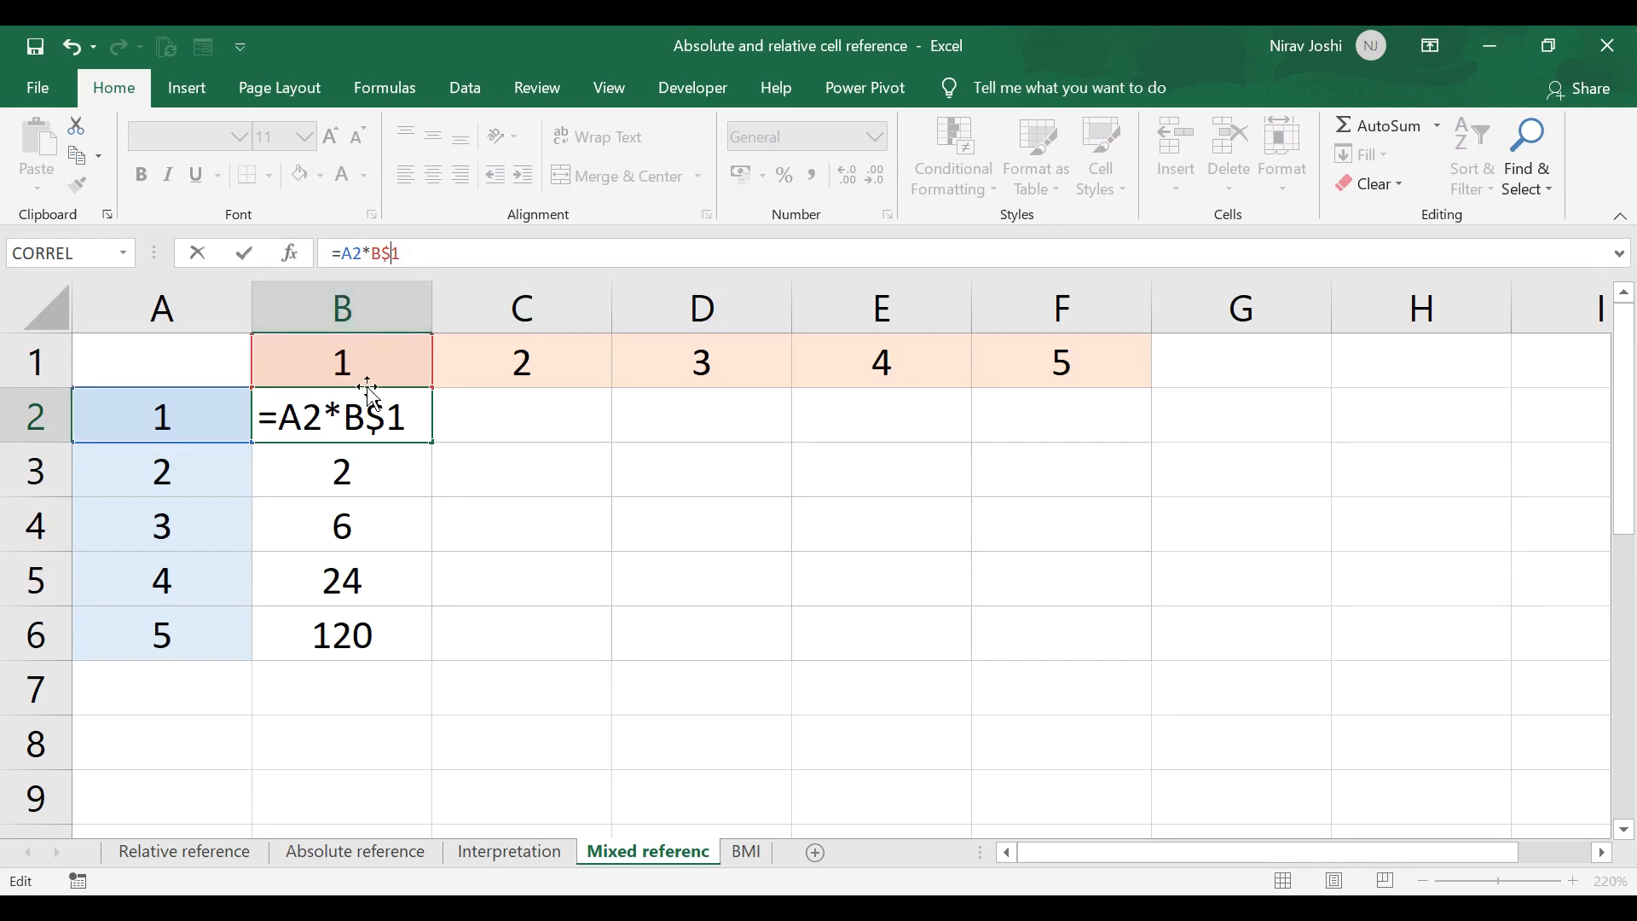
key("Return")
- Fill the =A2*B$1 formula from B2 down to B6 and check the formula in each filled cell
left_click(376, 420)
left_click_drag(432, 443, 433, 655)
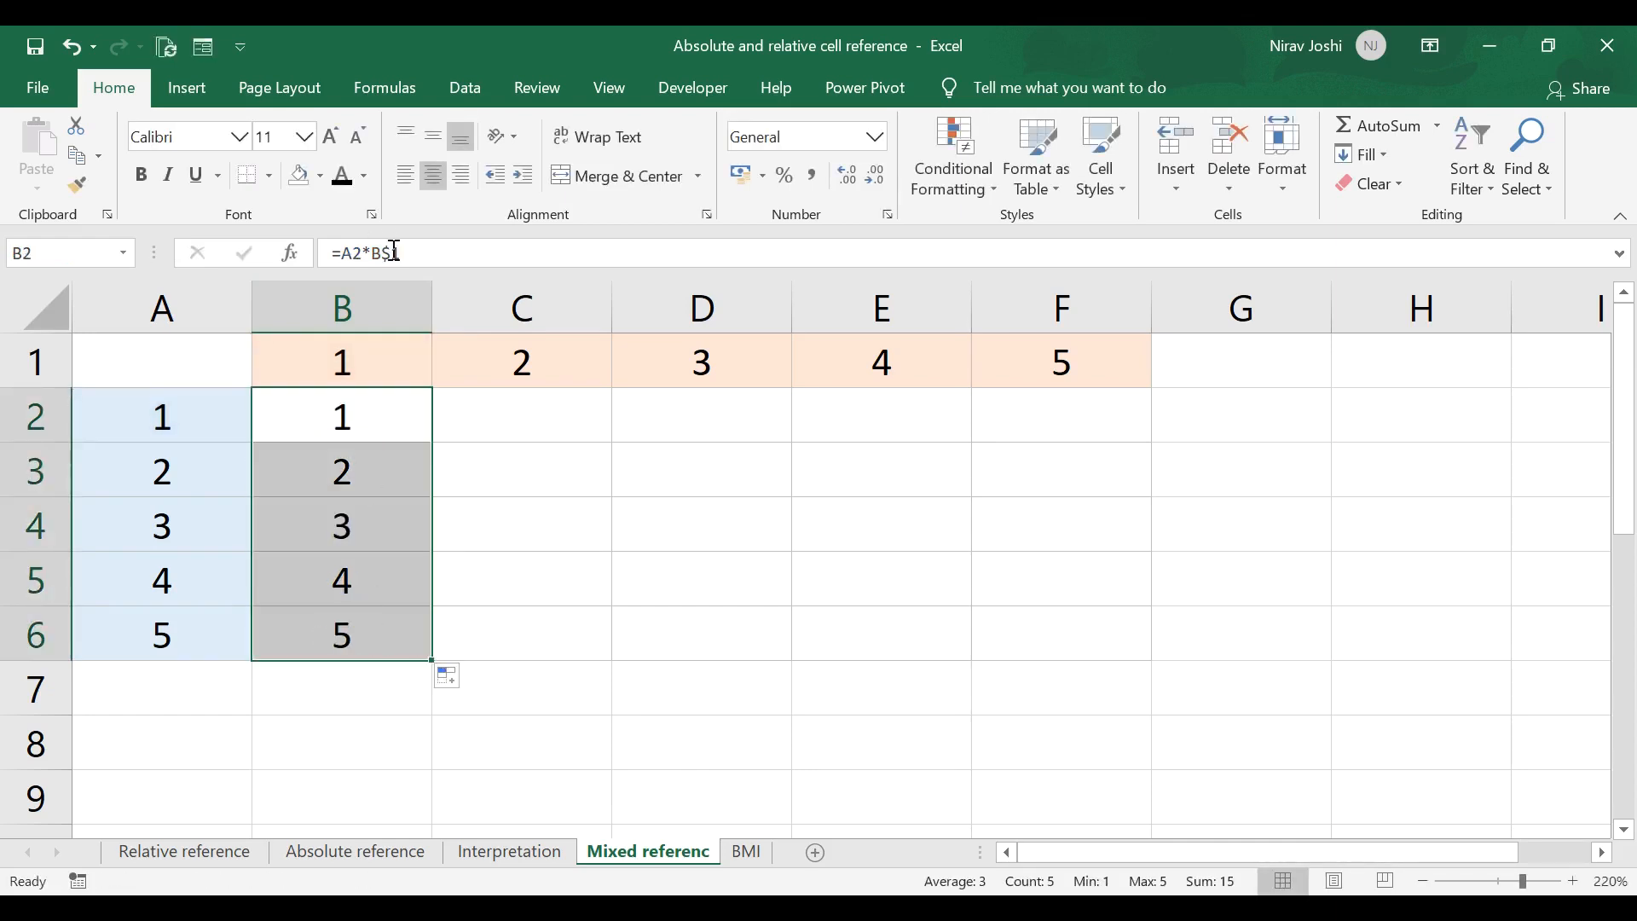
left_click(329, 364)
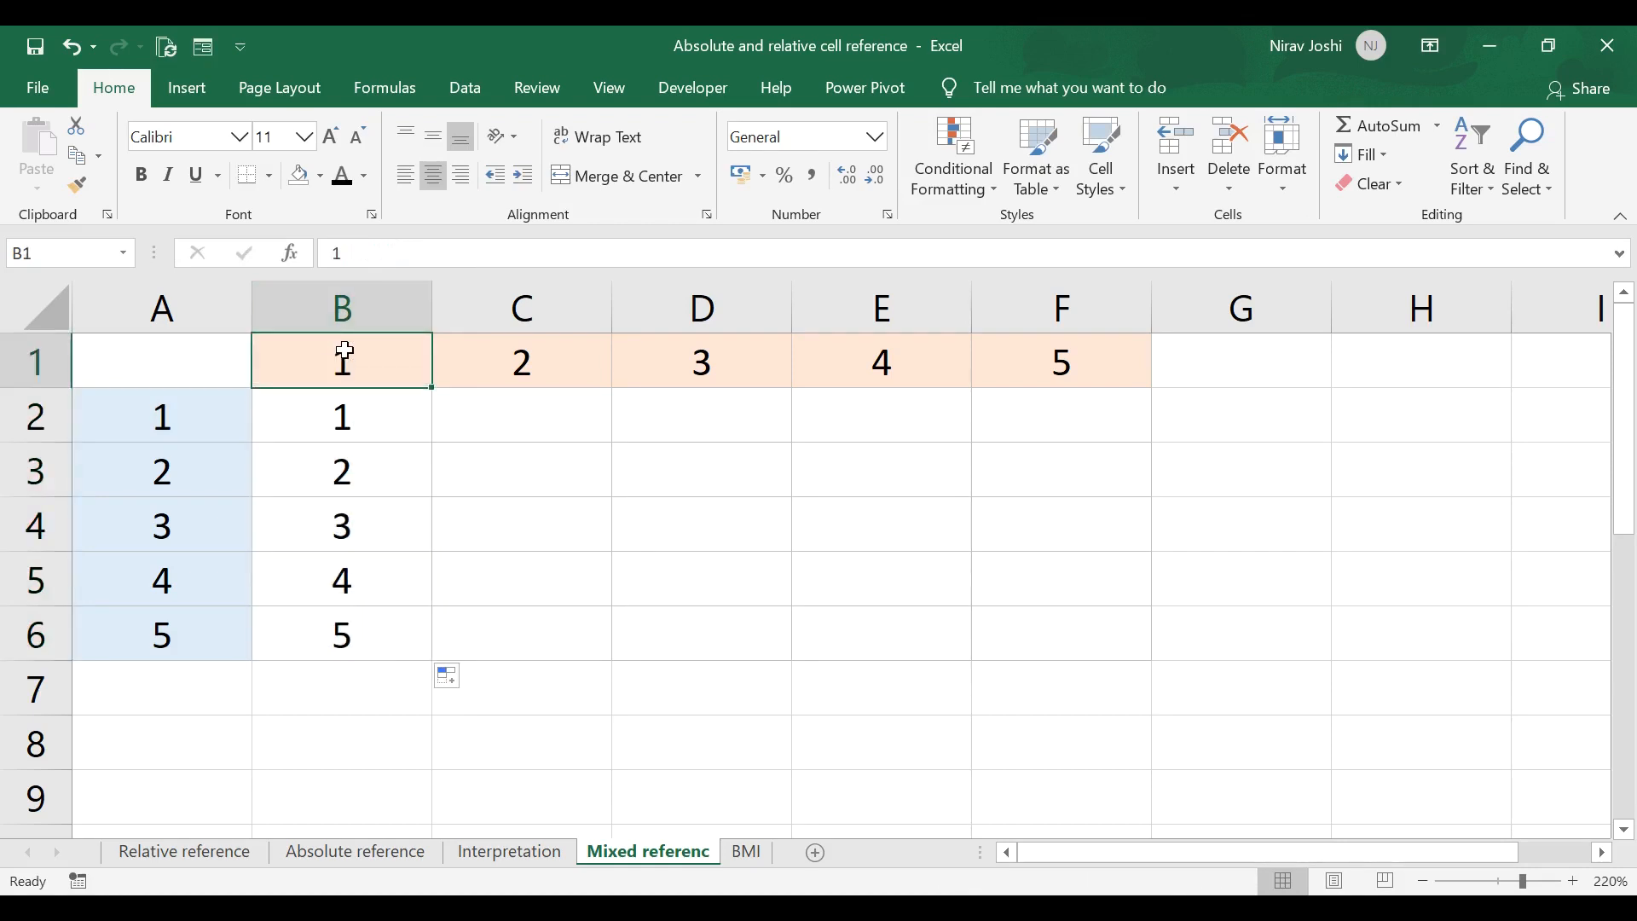
left_click(369, 416)
left_click(368, 477)
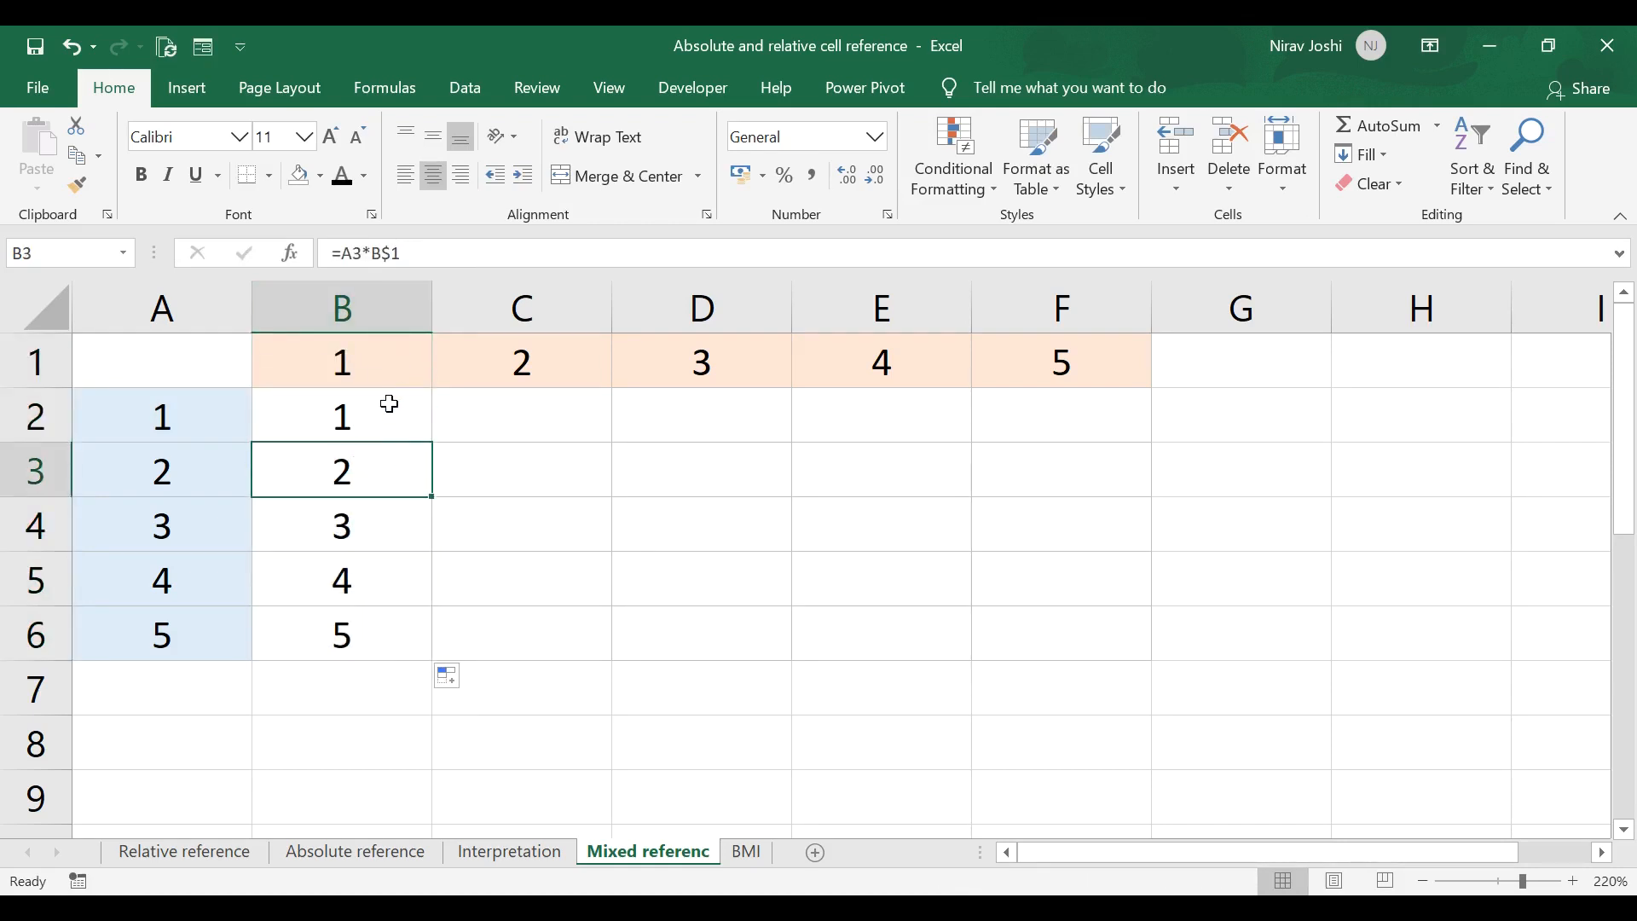
left_click(355, 511)
left_click(381, 589)
left_click(372, 641)
- Fill the =A2*B$1 formula from B2 across to F2 and compare the formulas in B2, C2 and D2
left_click(376, 415)
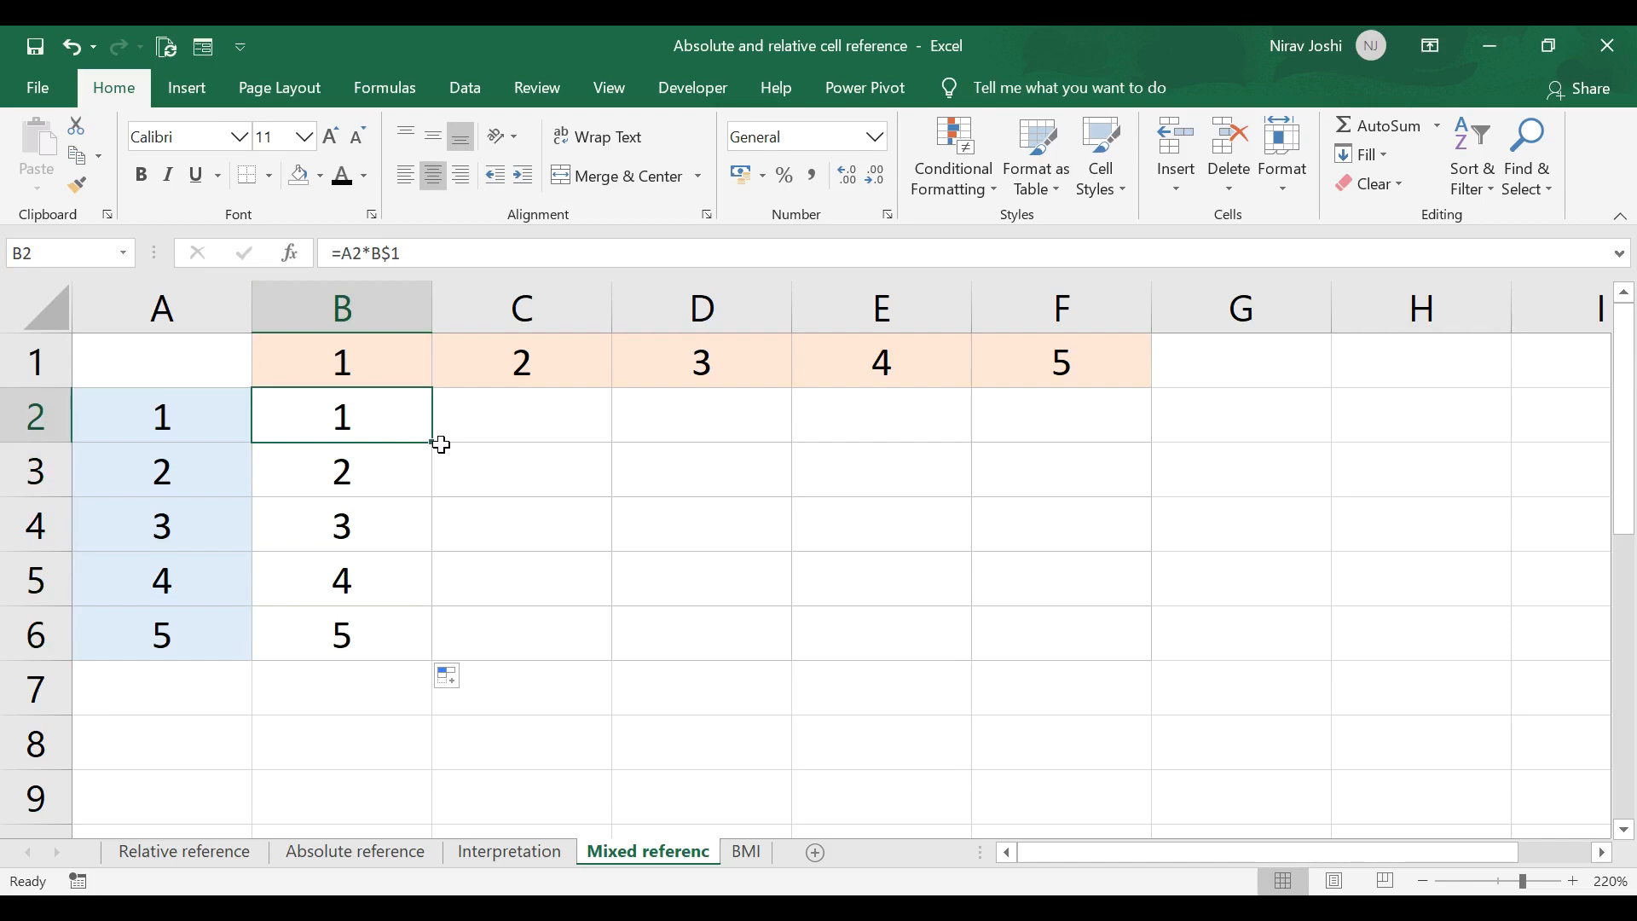
left_click_drag(433, 441, 1133, 419)
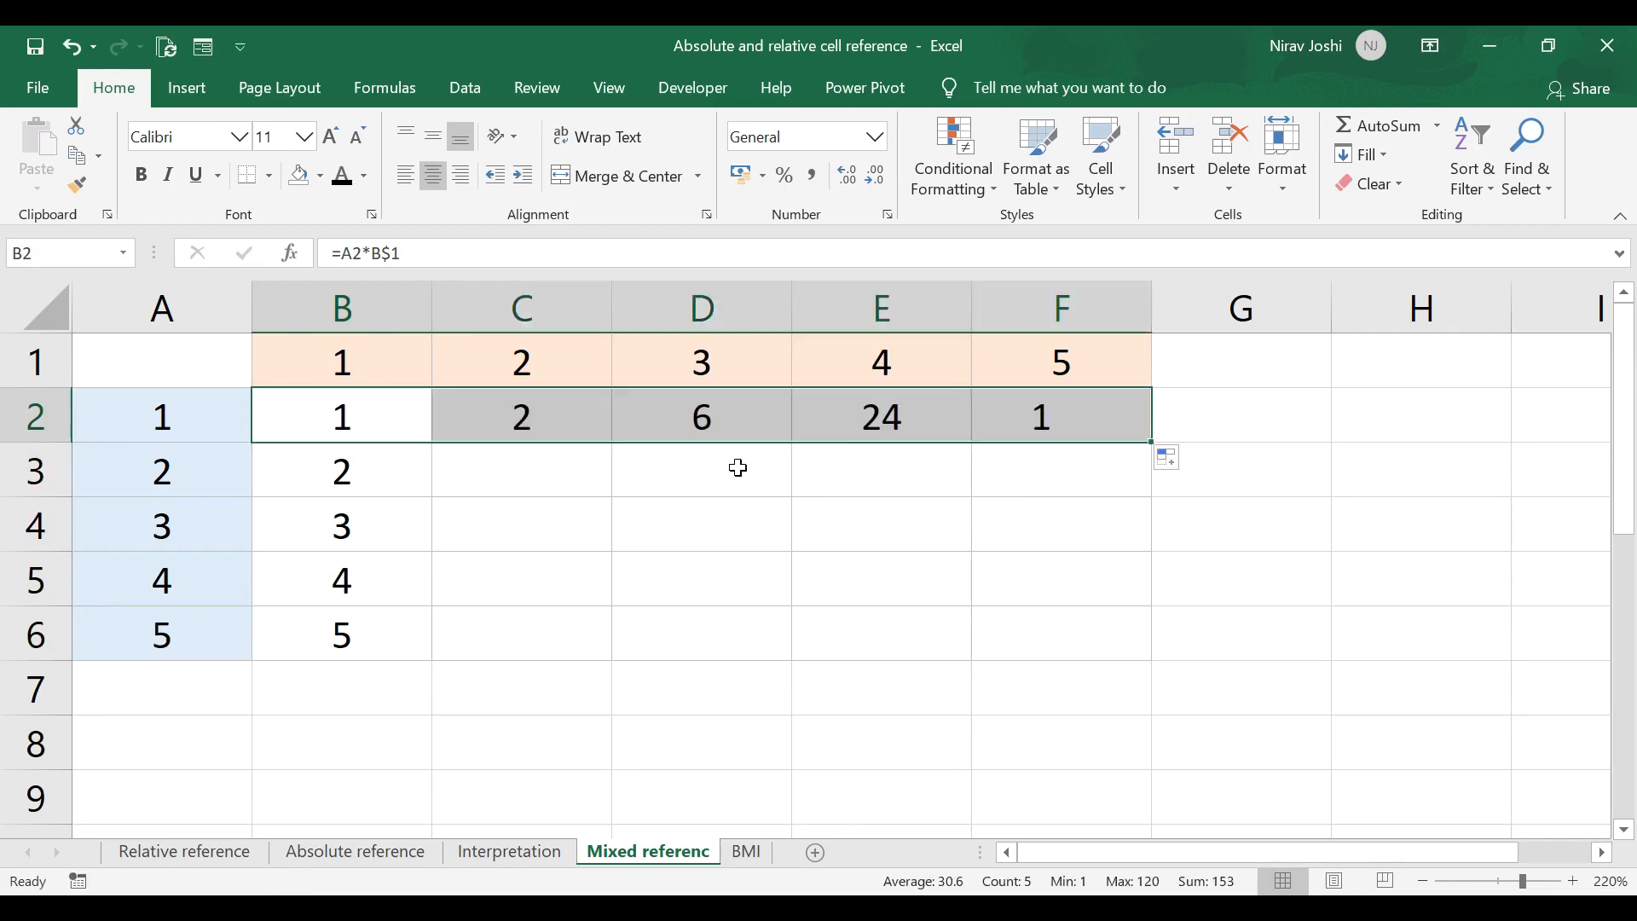
left_click(491, 406)
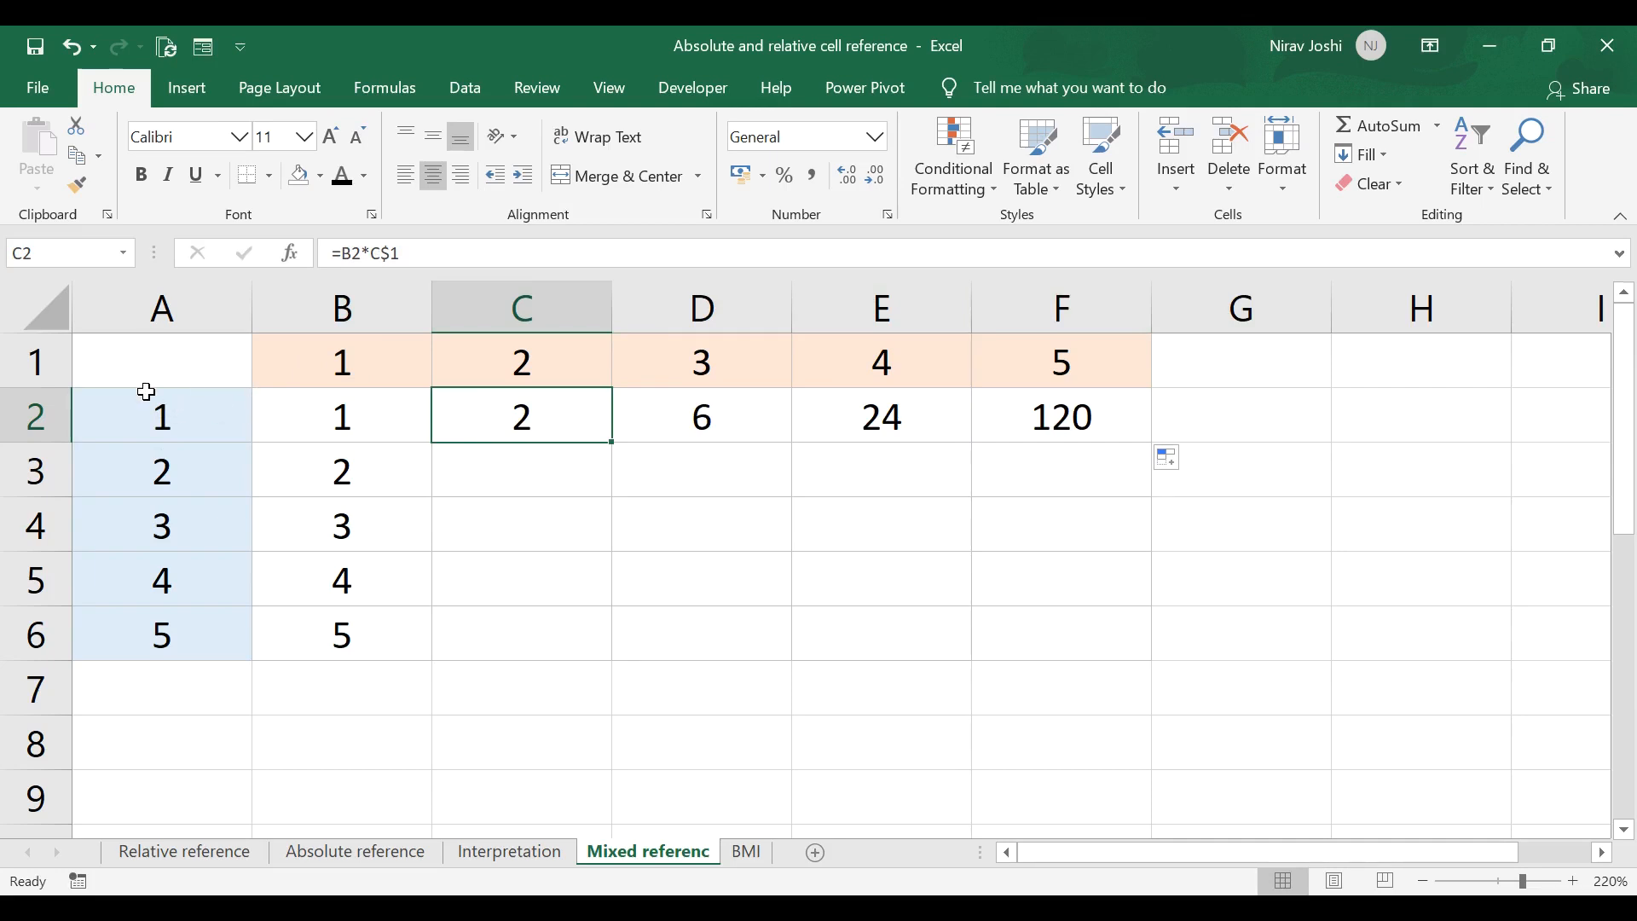
left_click(270, 421)
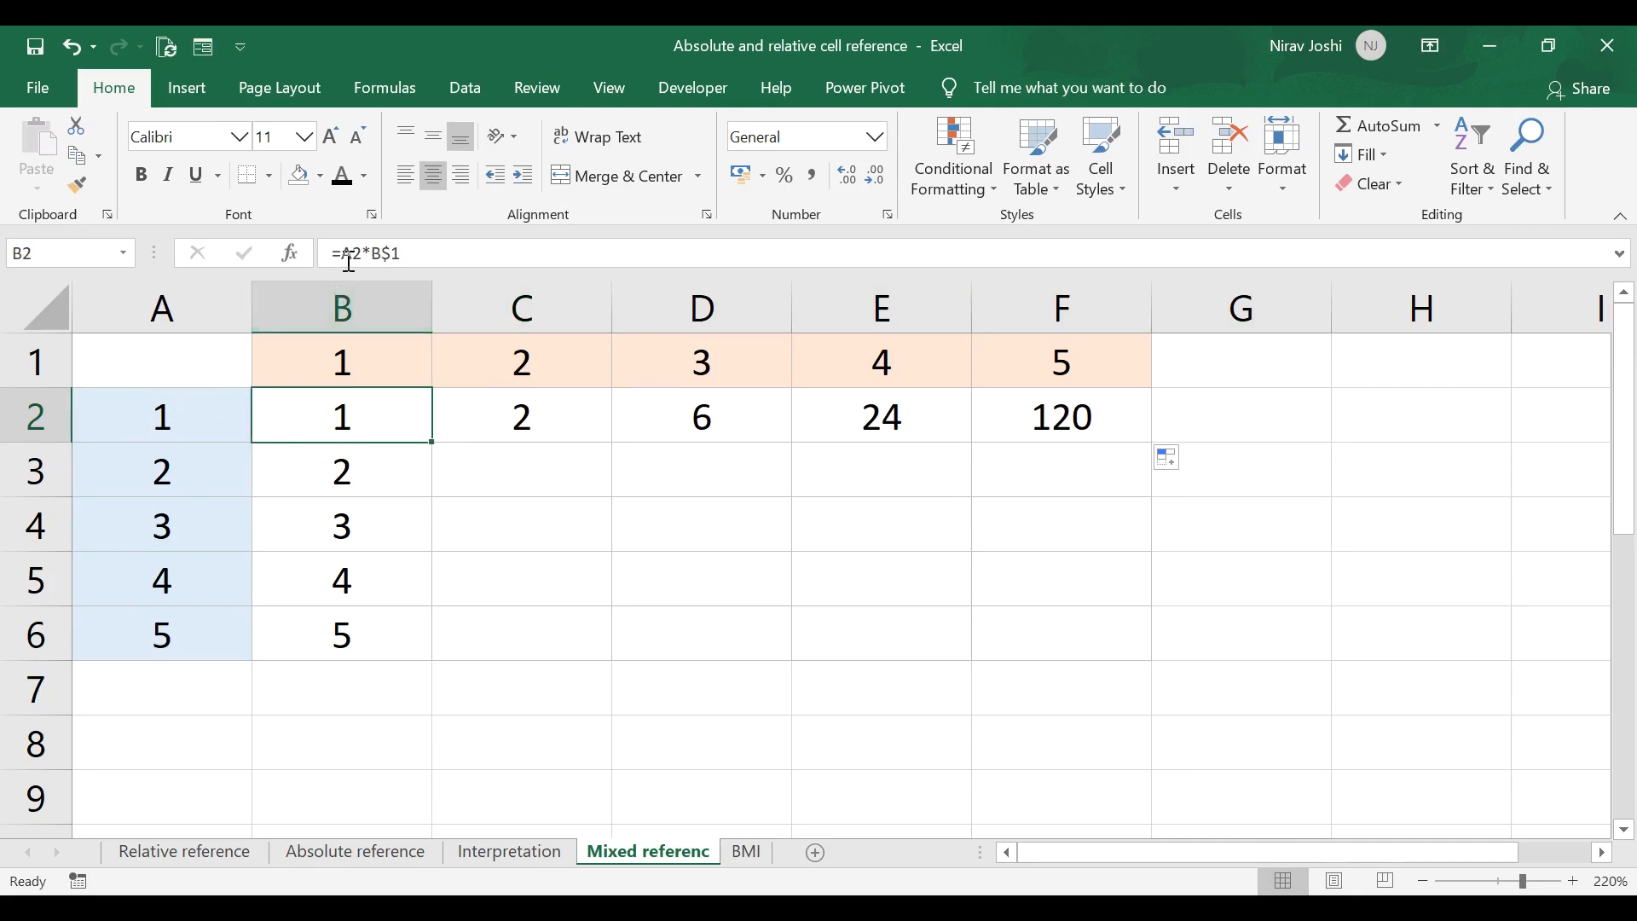
left_click(503, 422)
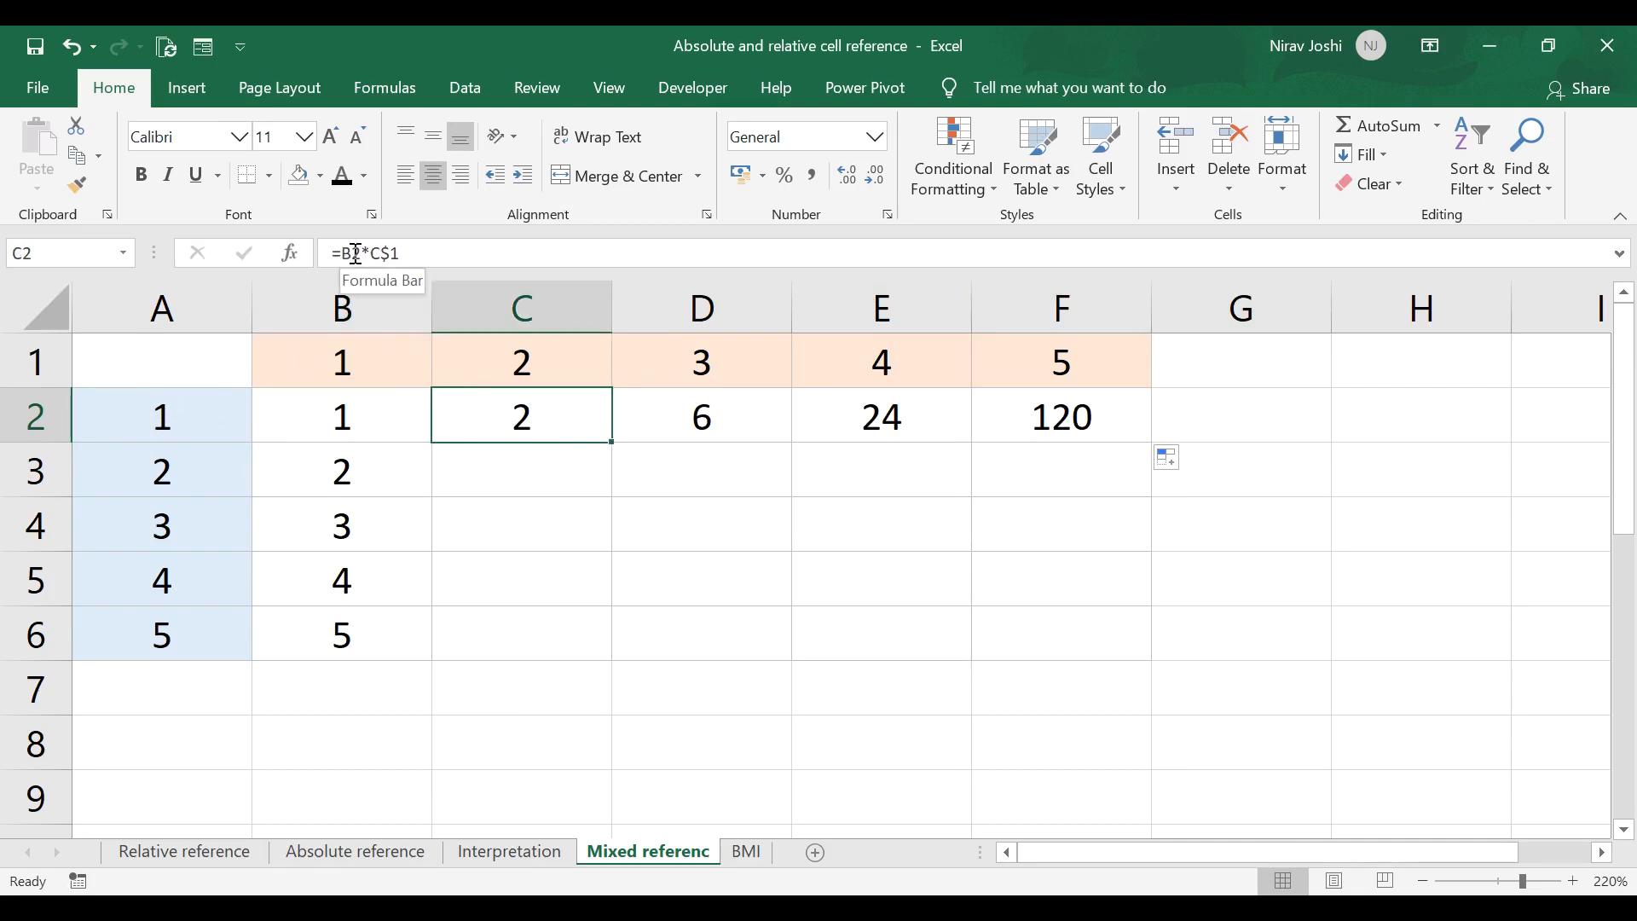
left_click(713, 429)
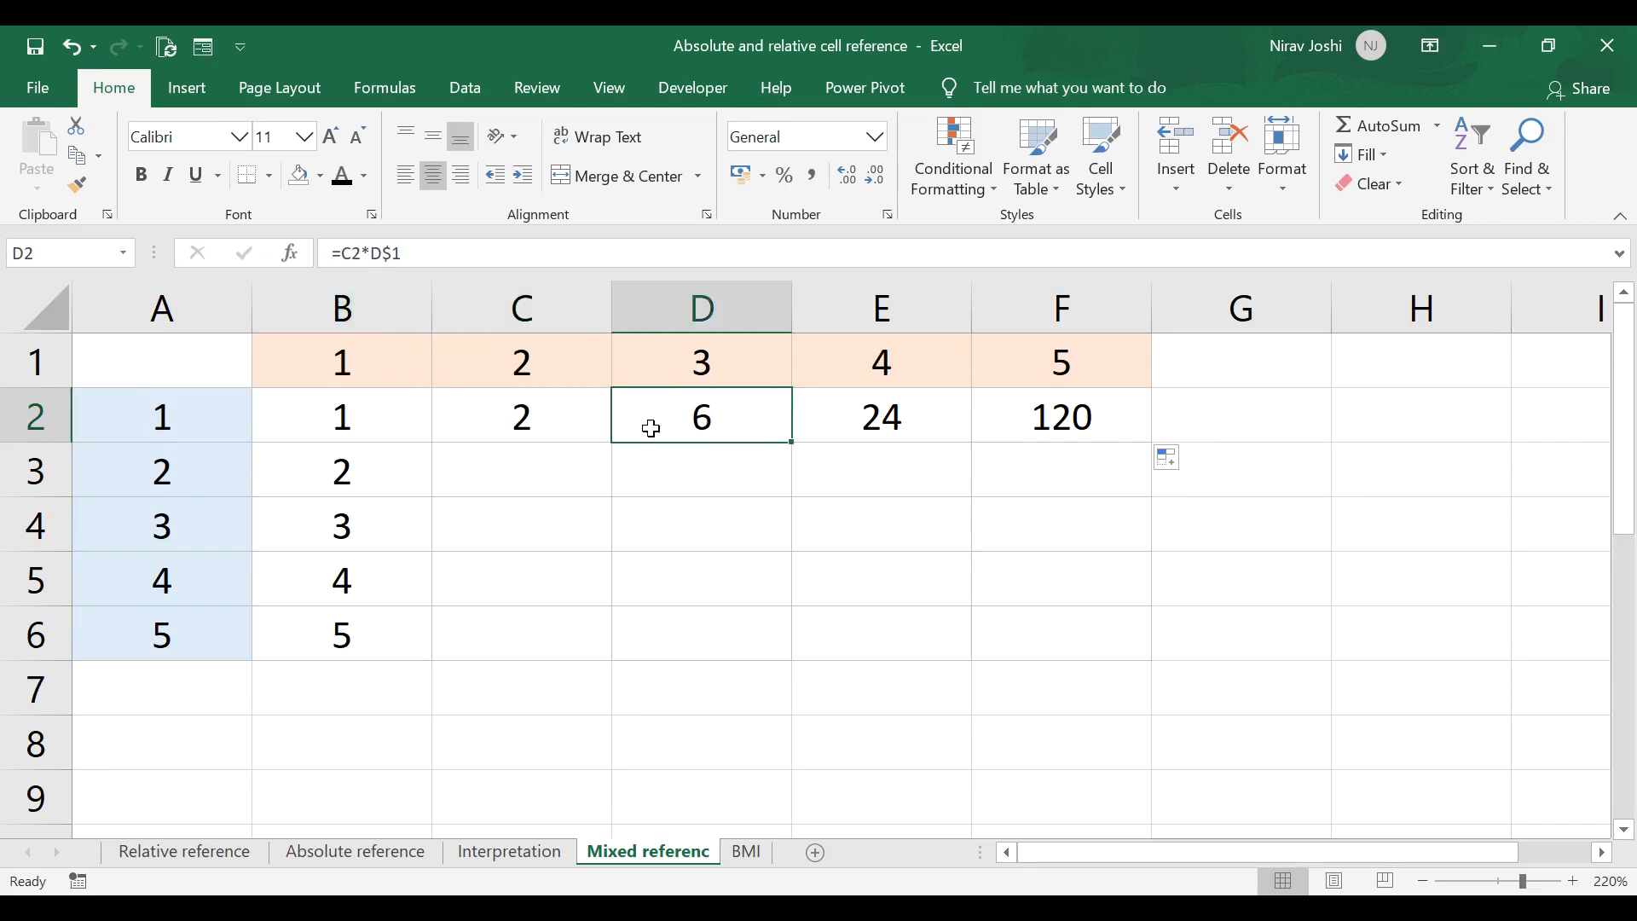
- Change the formula in B2 to =$A2*B$1 so the reference to column A is also fixed
left_click(356, 433)
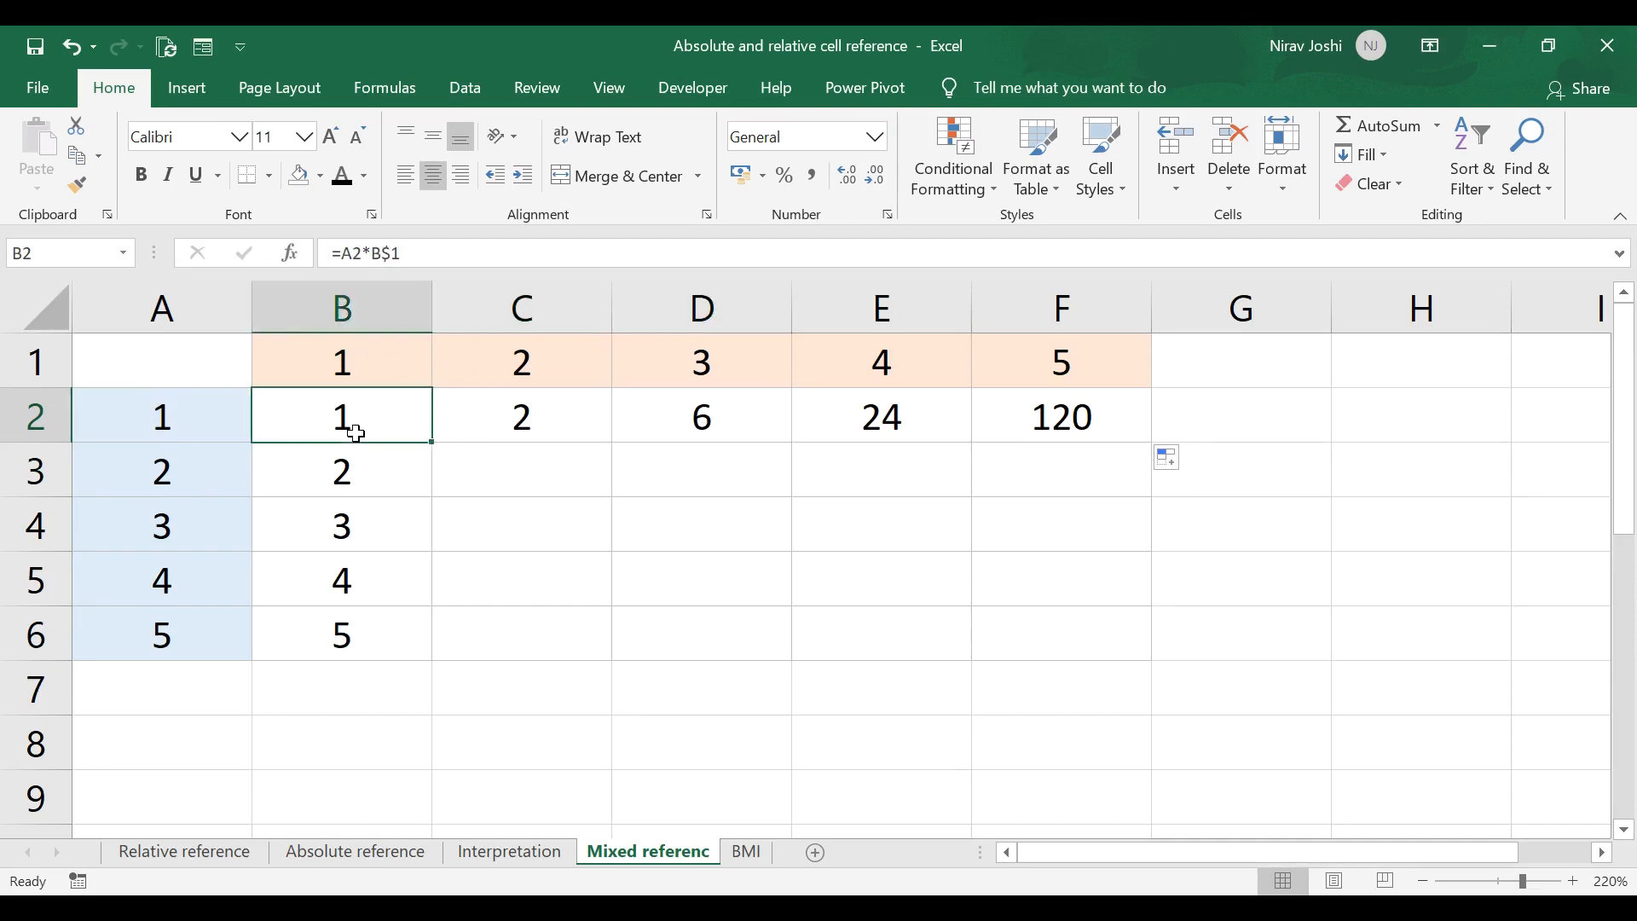
left_click(345, 253)
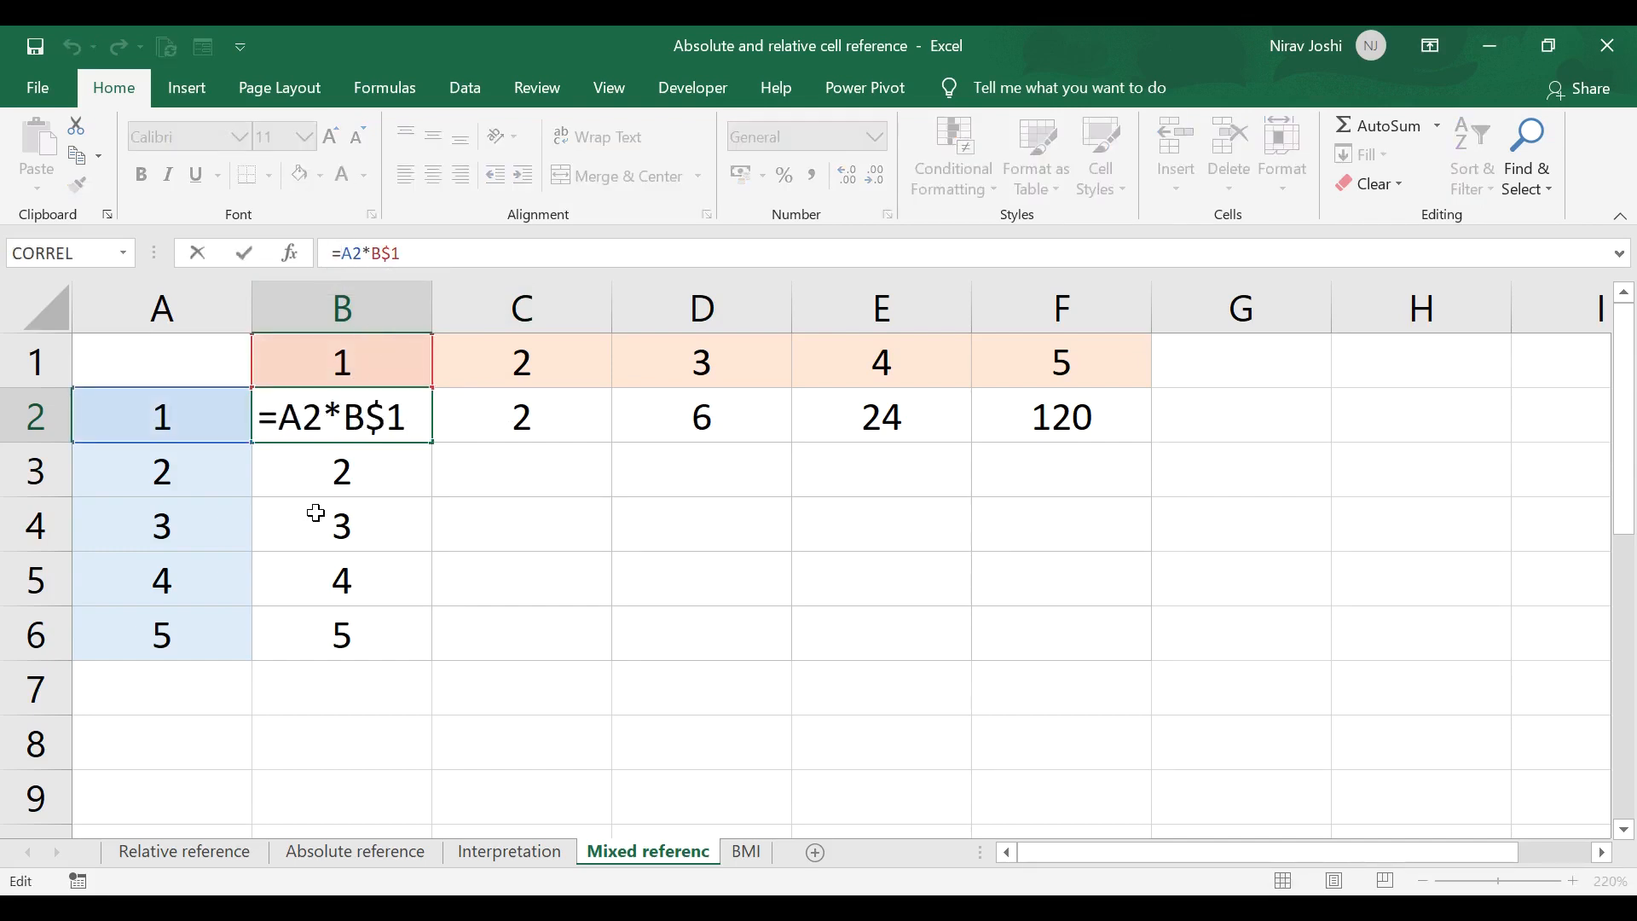
type("$")
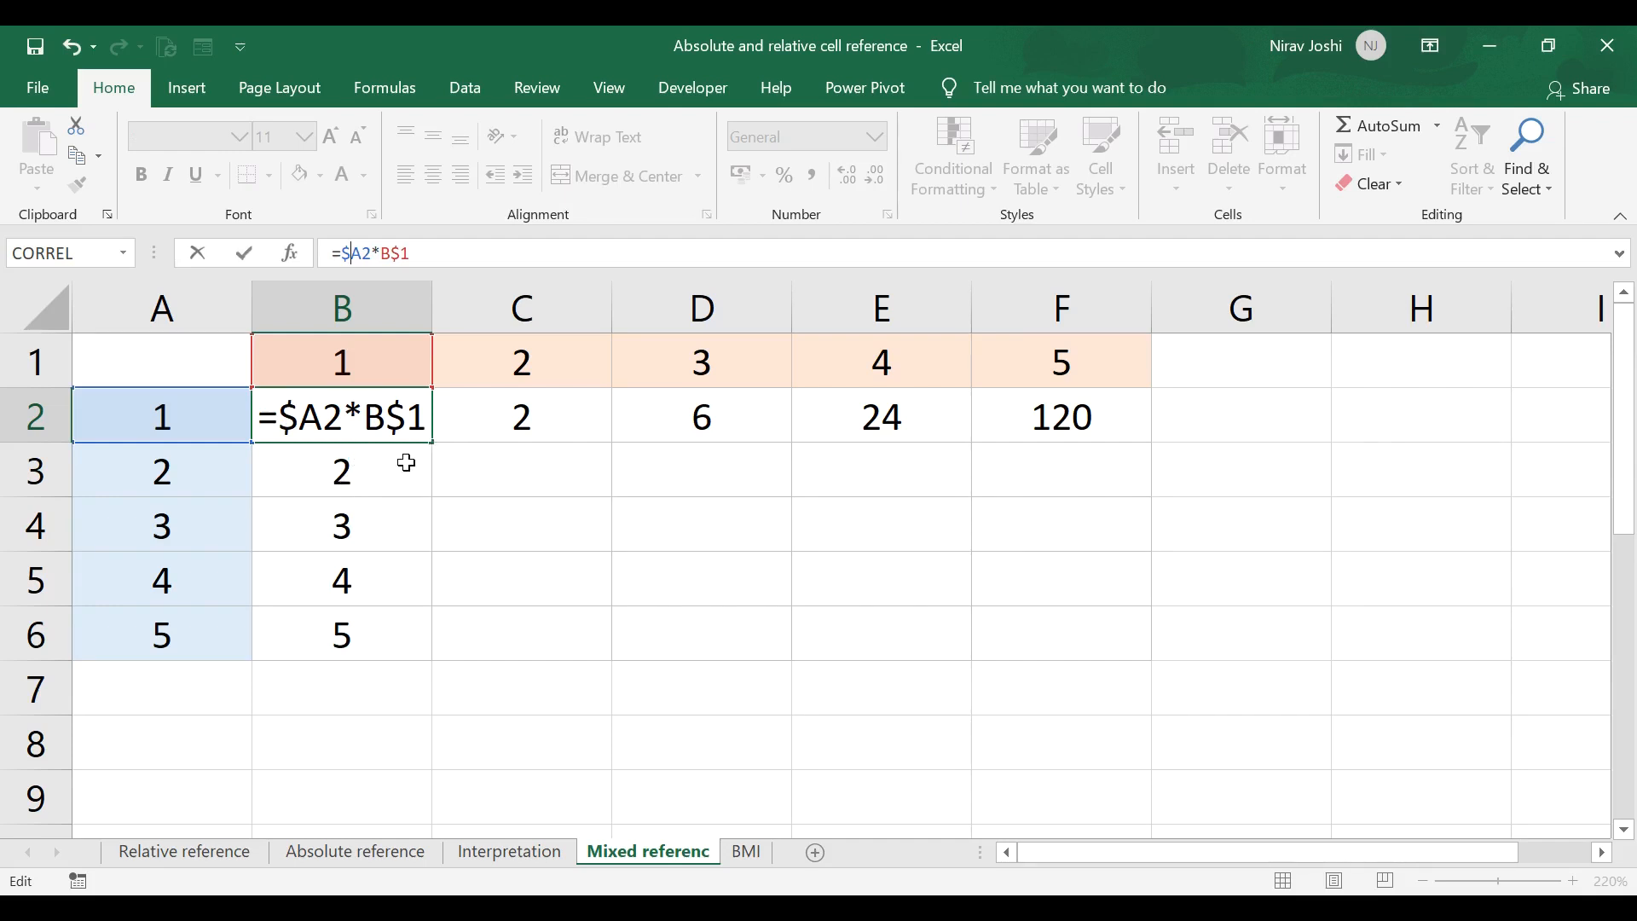
key("Return")
- Fill the mixed-reference formula =$A2*B$1 from B2 across to F2
left_click(395, 411)
left_click(431, 450)
left_click(392, 427)
left_click_drag(431, 441, 1160, 437)
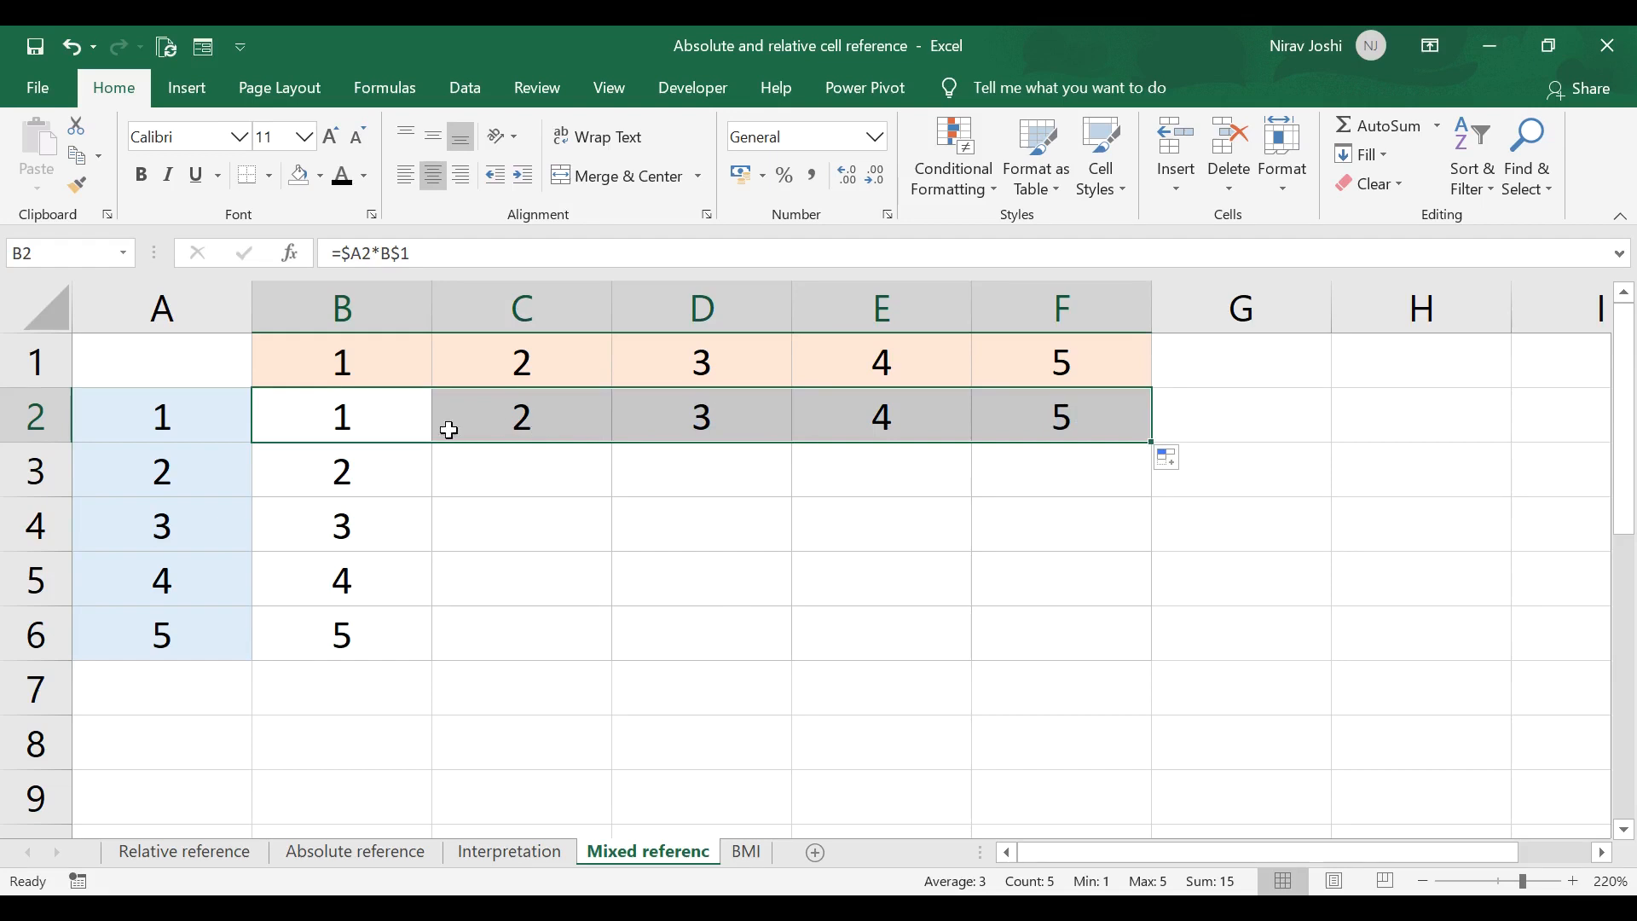
- Fill the =$A2*B$1 formula from B2 over the whole range B2:F6 to complete the multiplication table
left_click(333, 419)
left_click(182, 413)
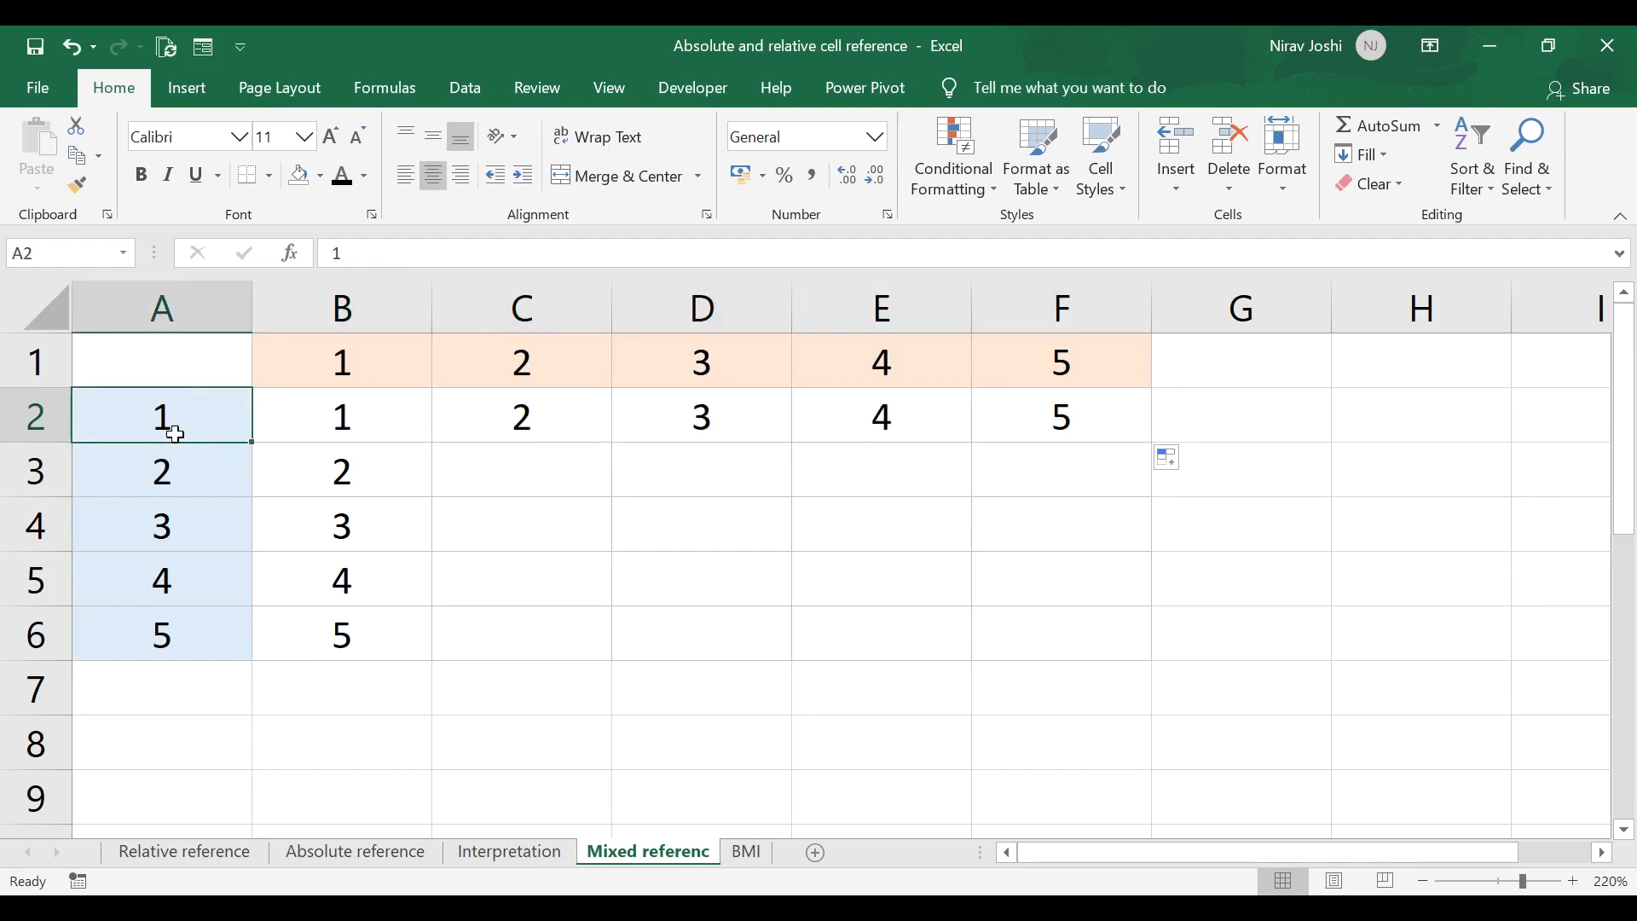
left_click(367, 358)
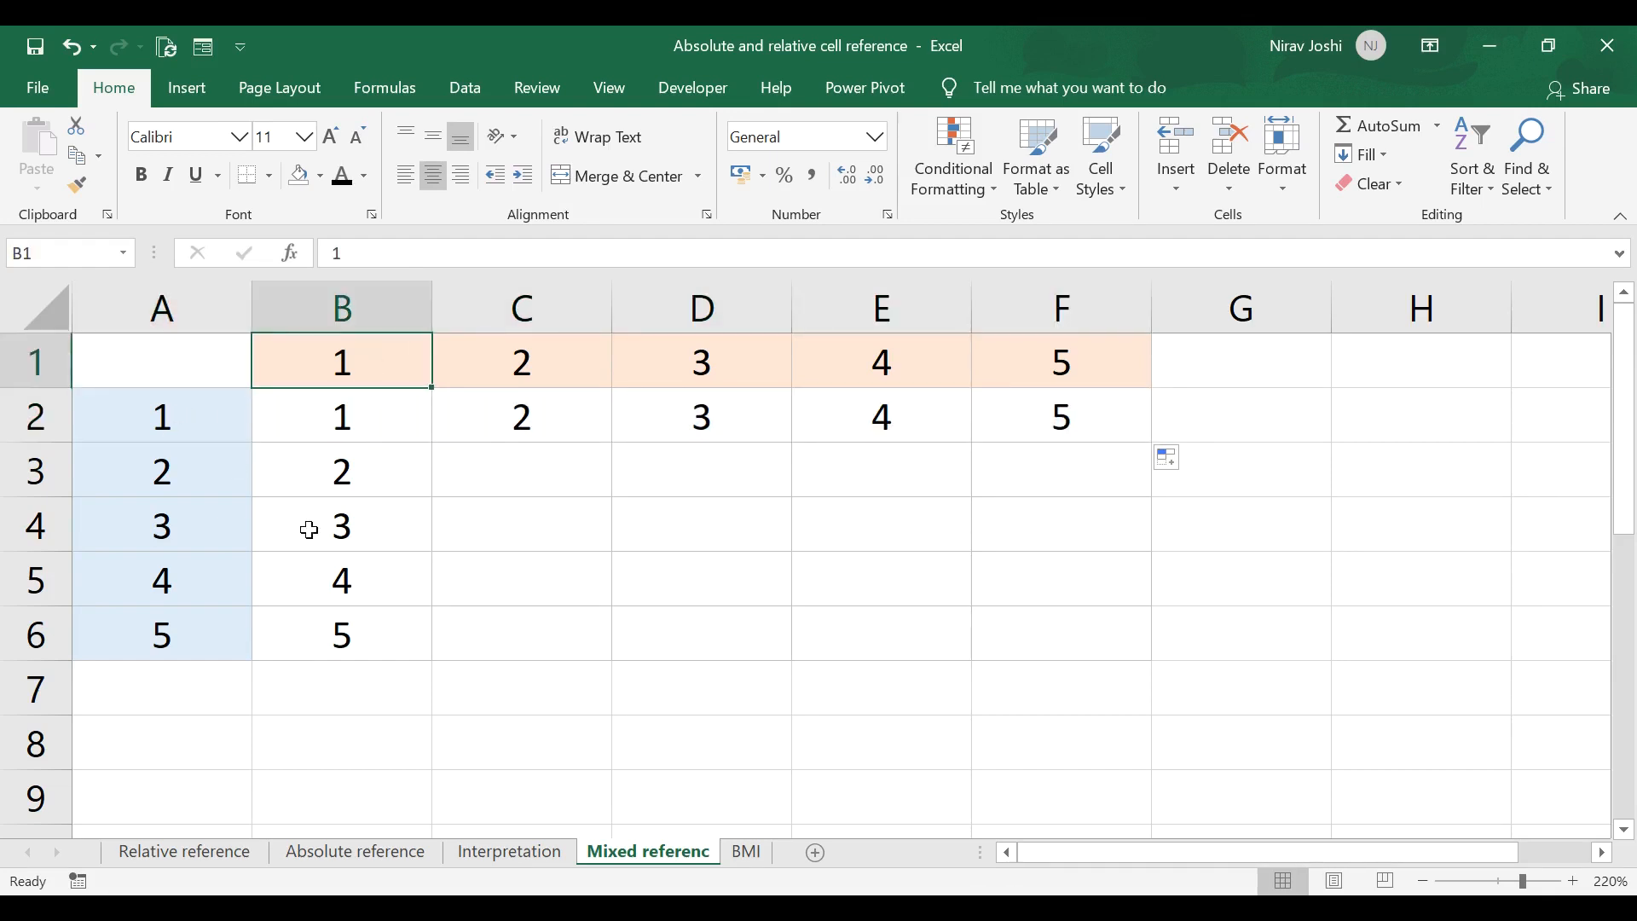
left_click(367, 416)
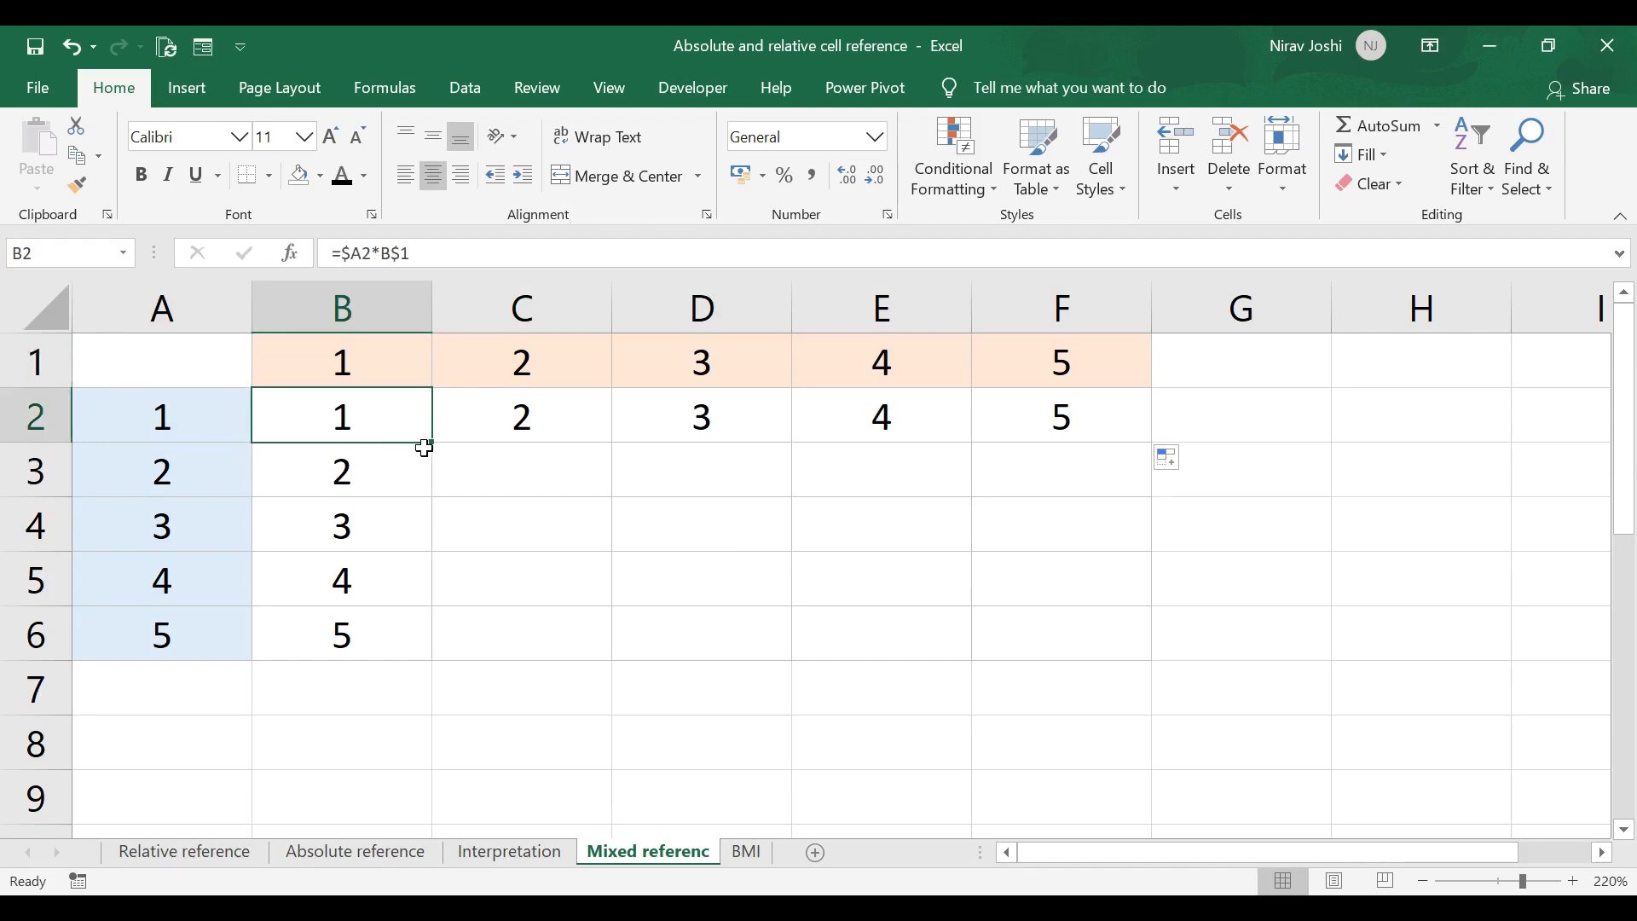
left_click_drag(413, 424, 1165, 658)
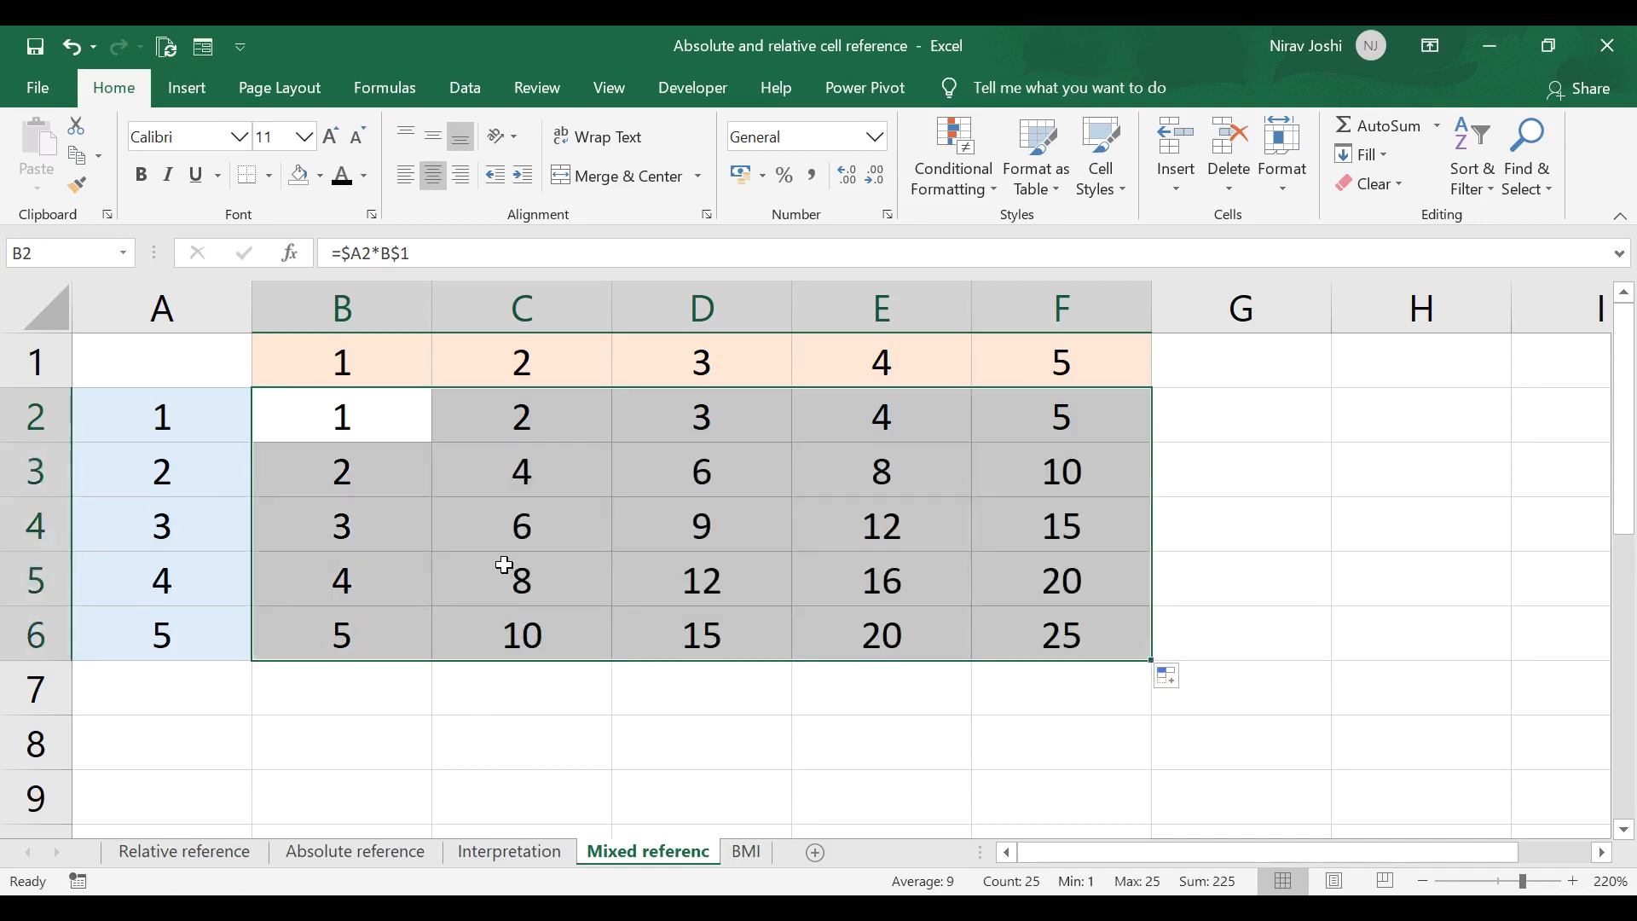
- Open the BMI sheet and review the weight row, the height column and the empty range B2:K11
left_click(1057, 644)
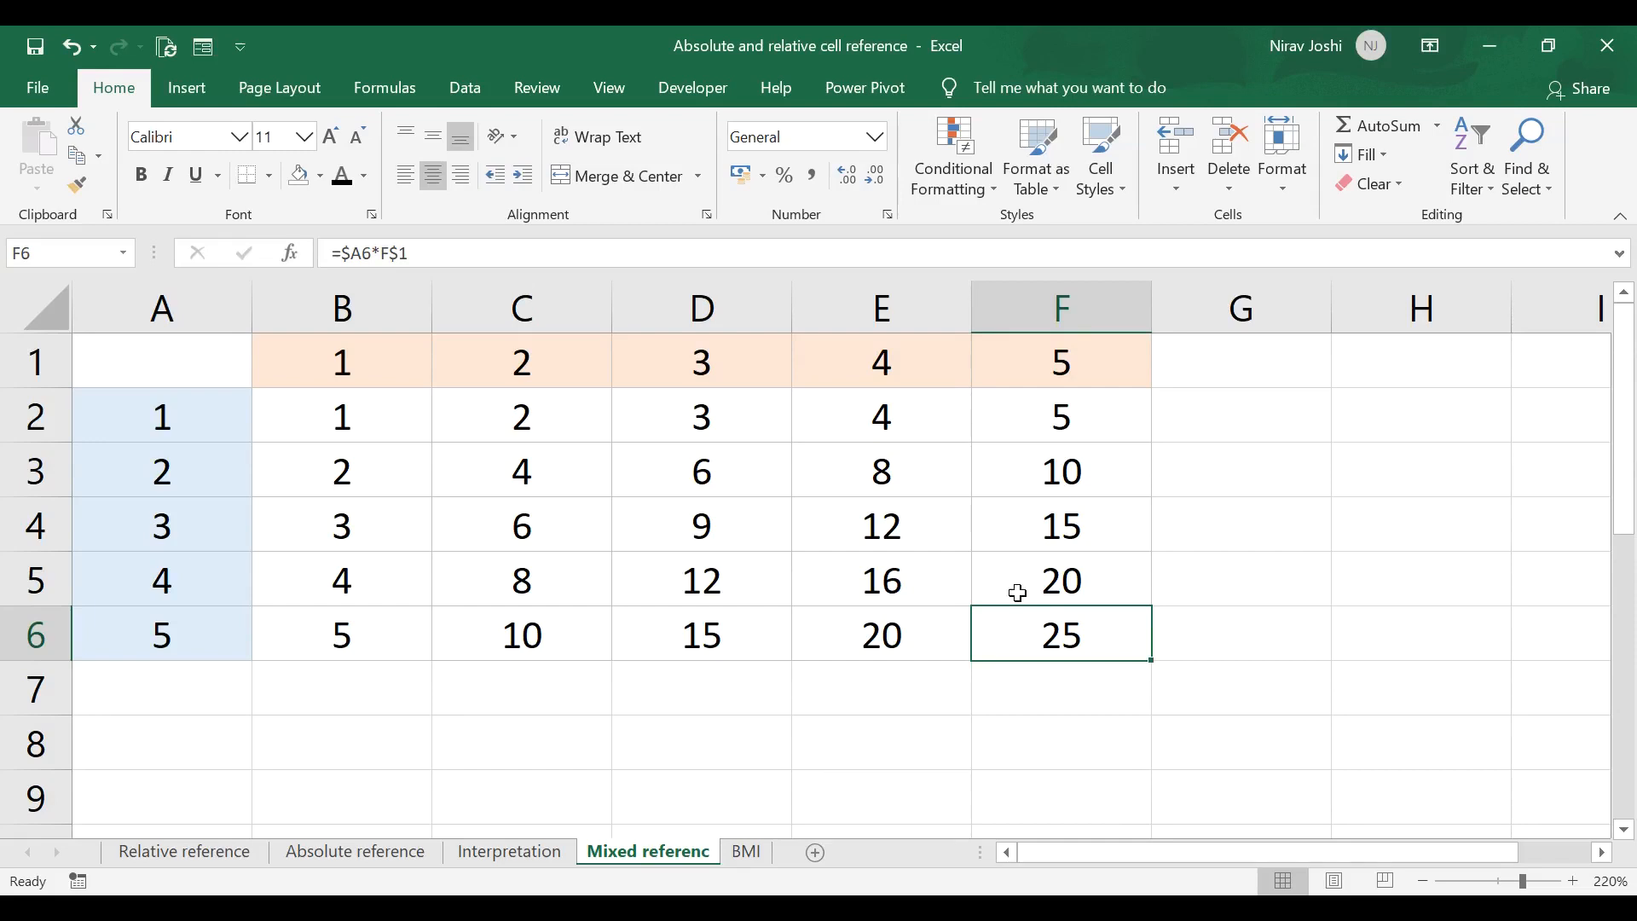
left_click(750, 856)
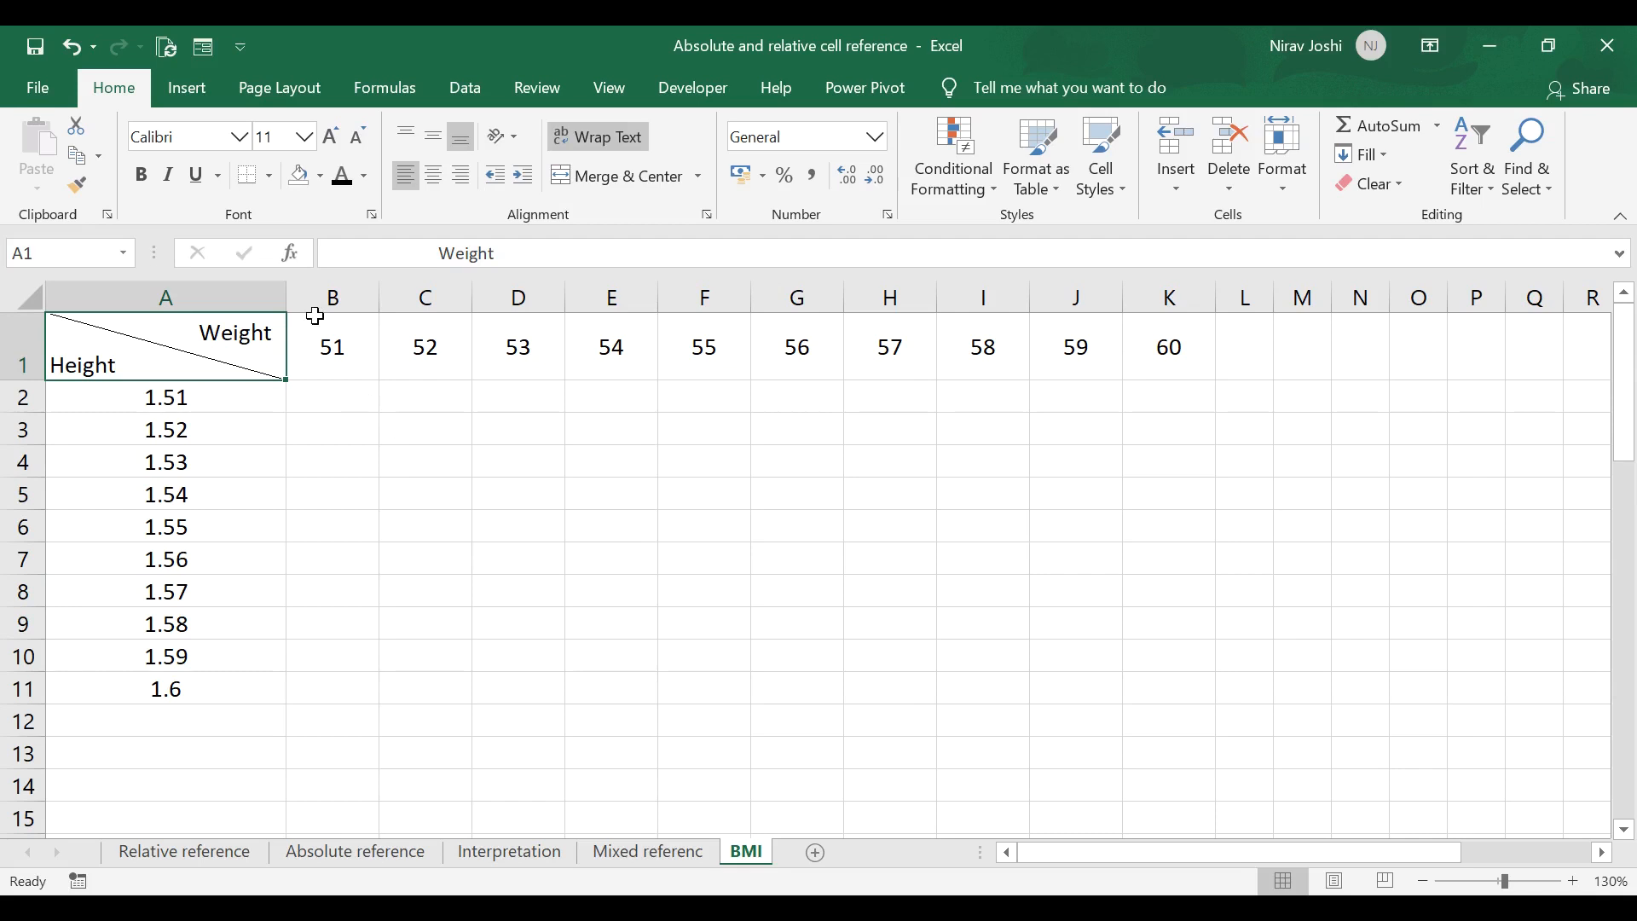
left_click(334, 332)
left_click(210, 407)
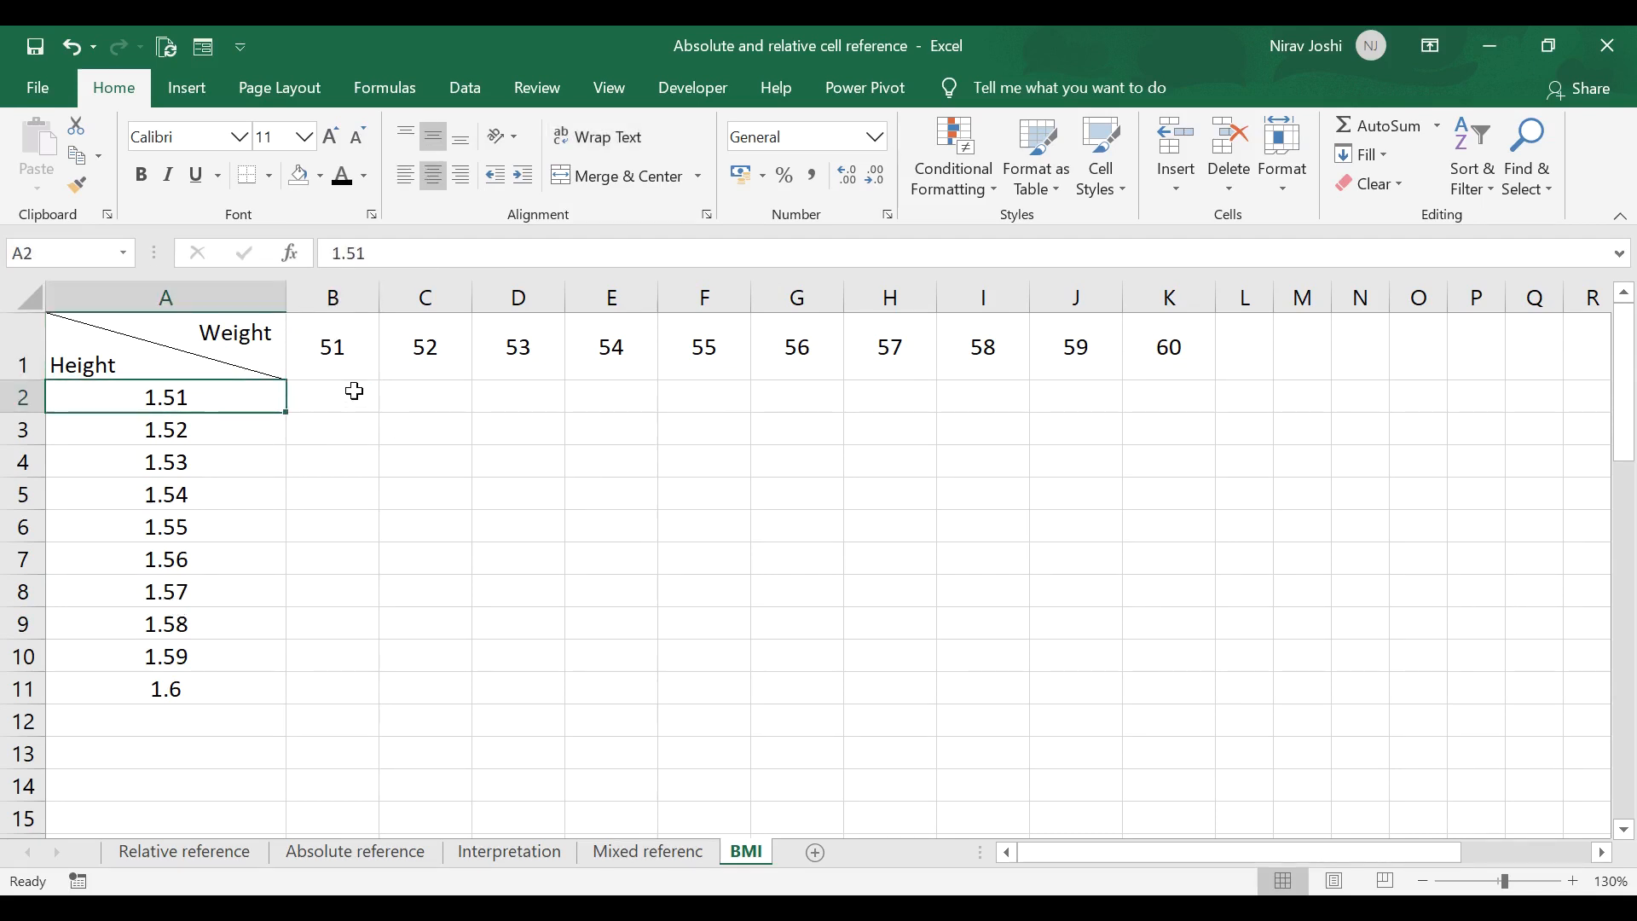
left_click_drag(348, 392, 1161, 680)
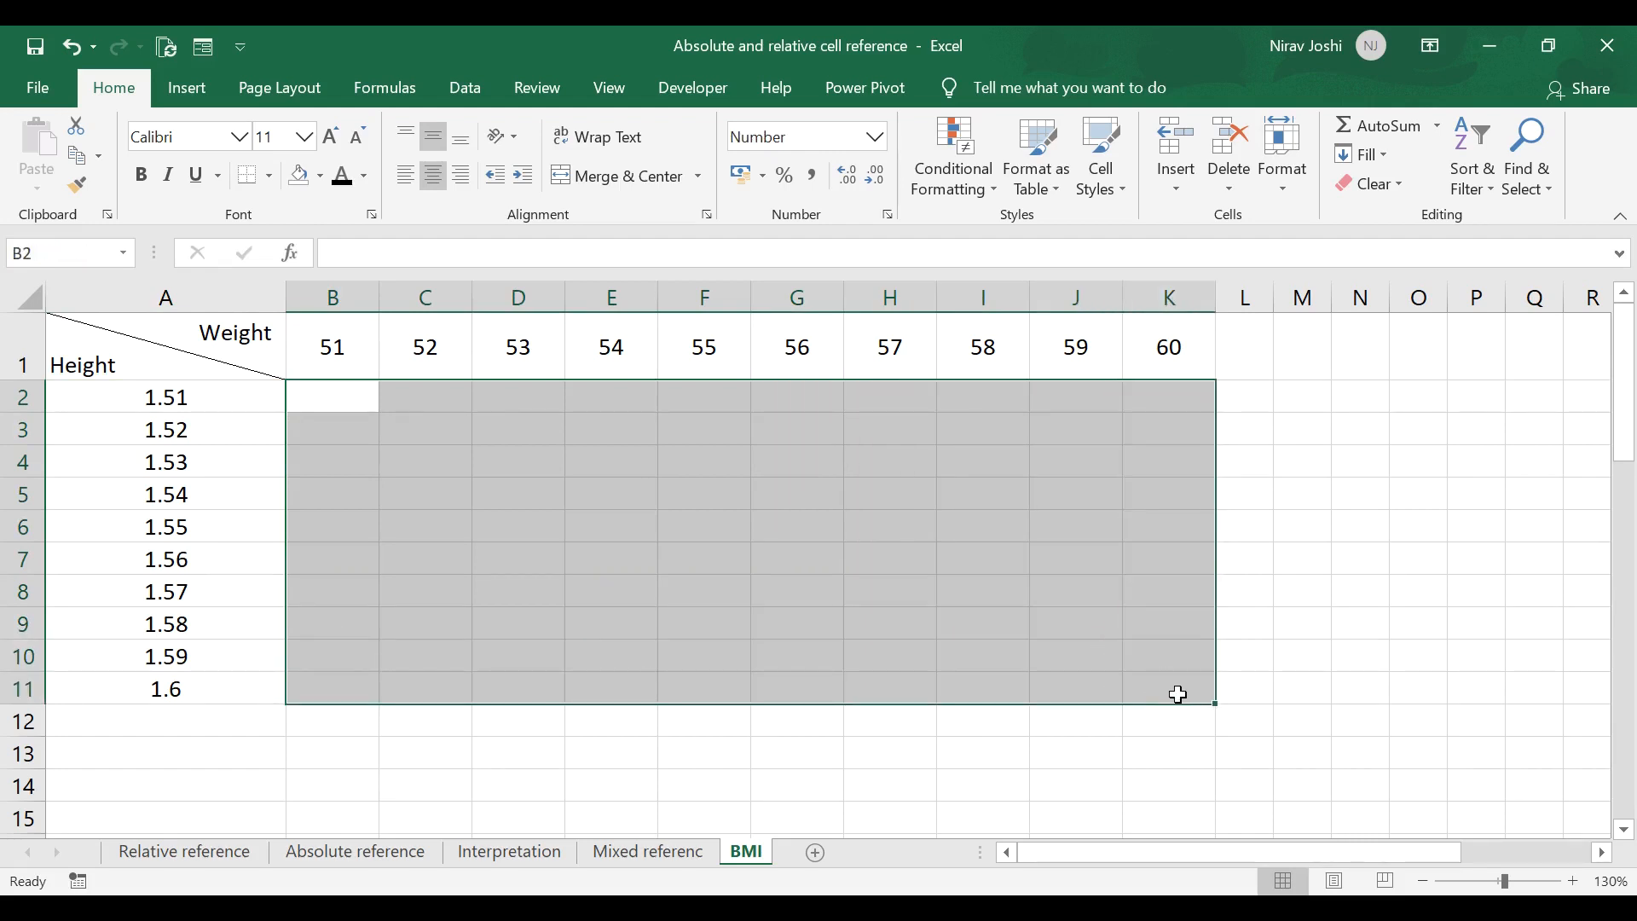
- Enter the BMI formula =B1/(A2^2) in cell B2, dividing the weight by the squared height
left_click(338, 403)
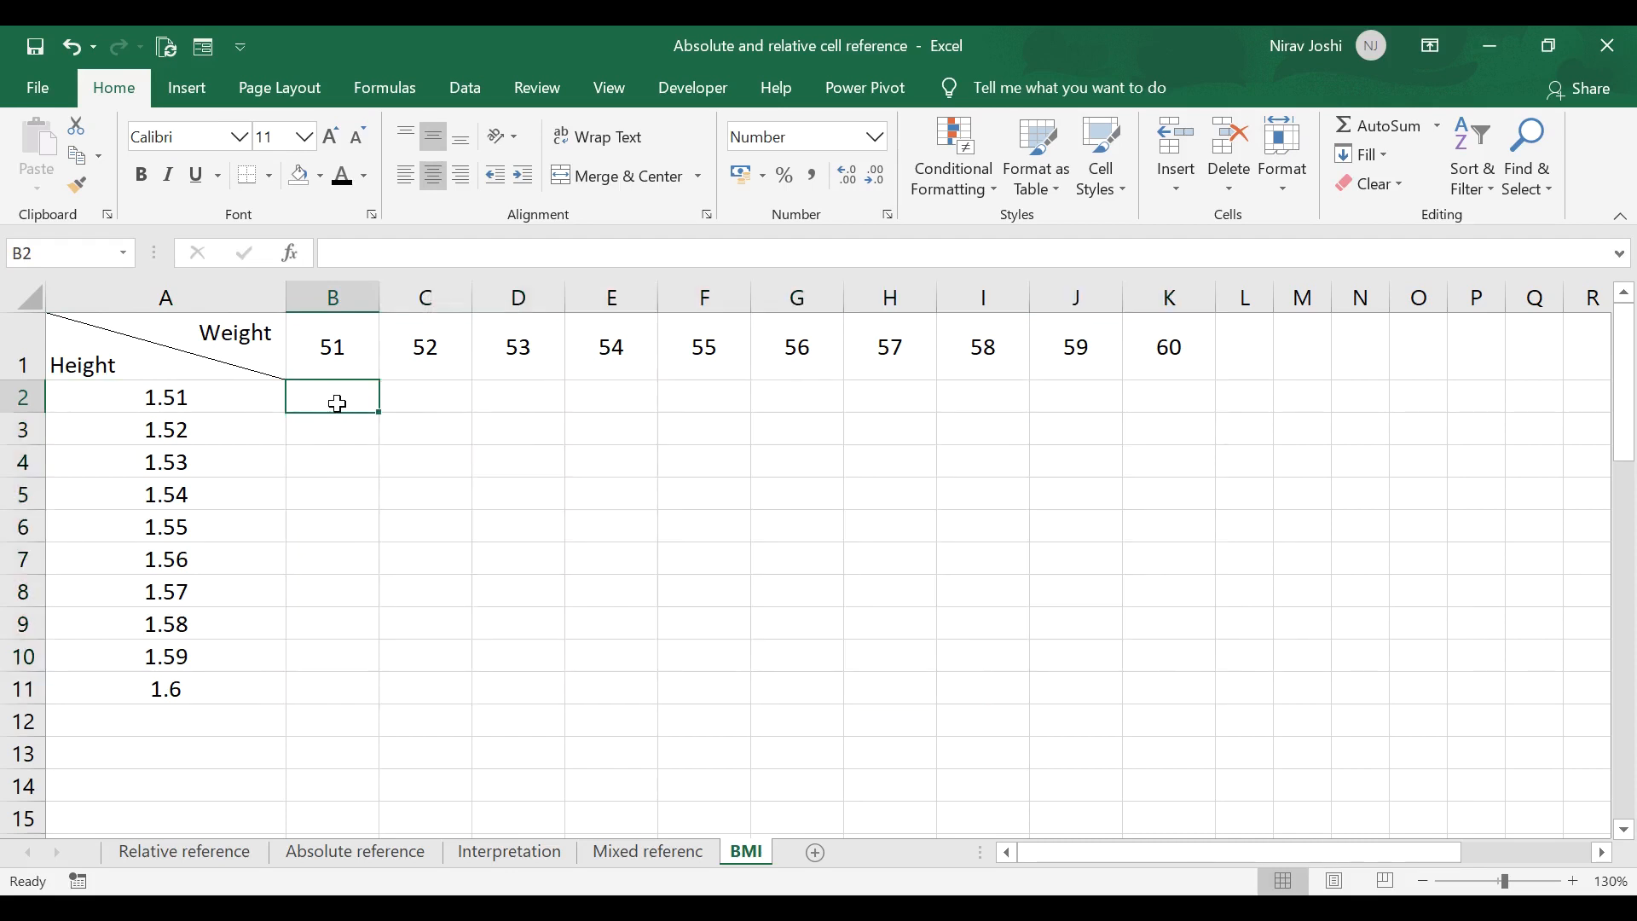
type("=")
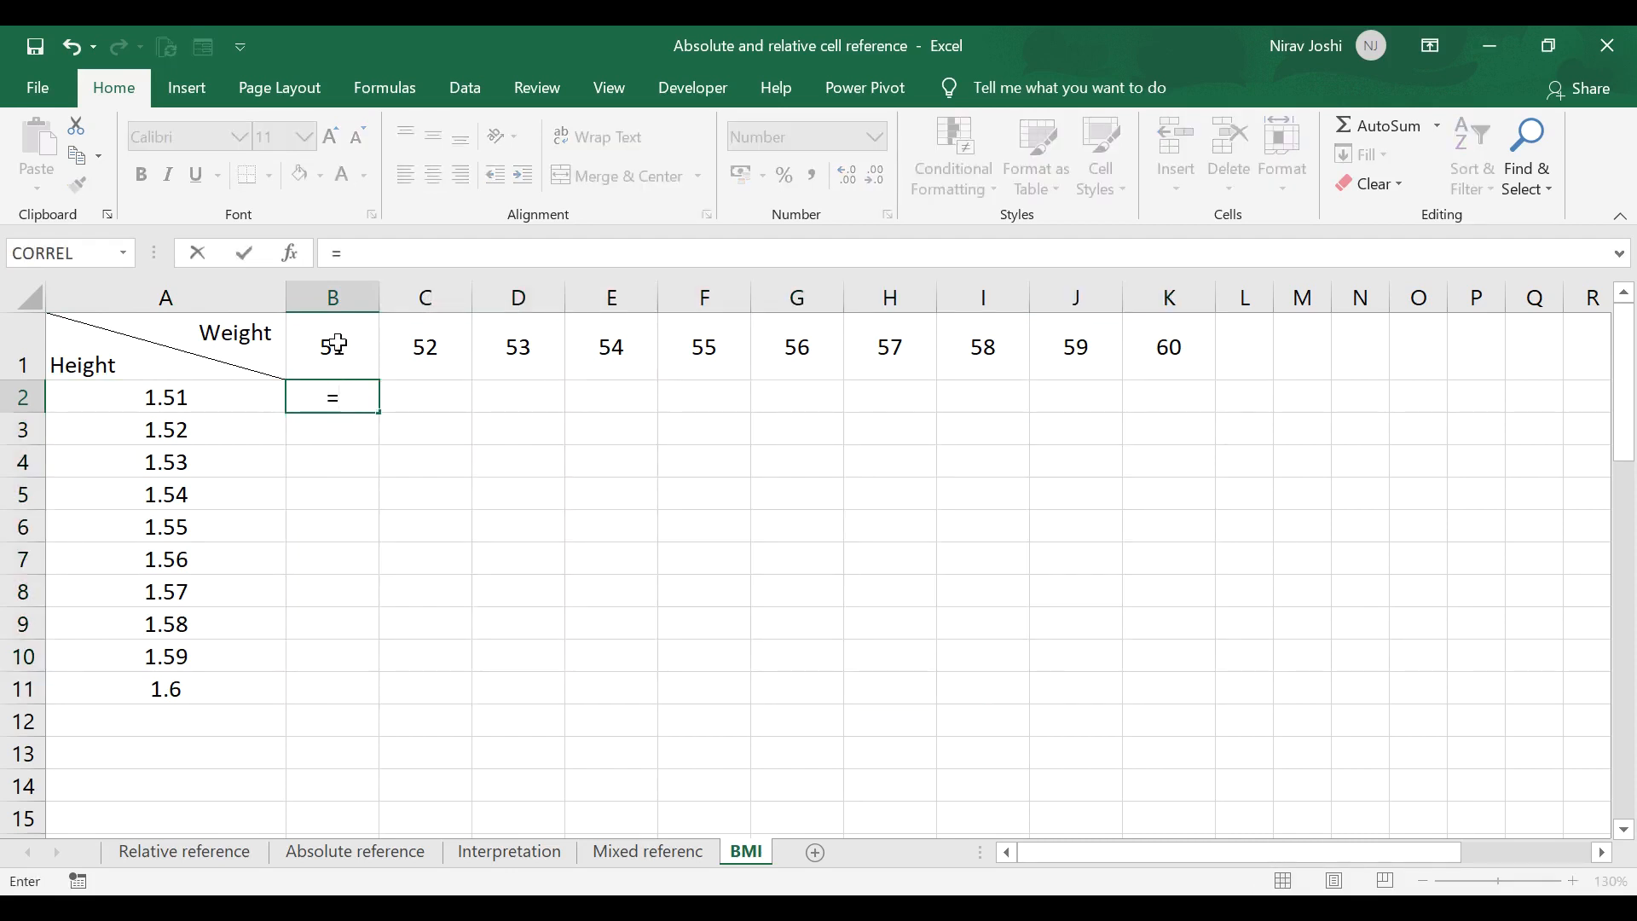
left_click(337, 344)
type("/")
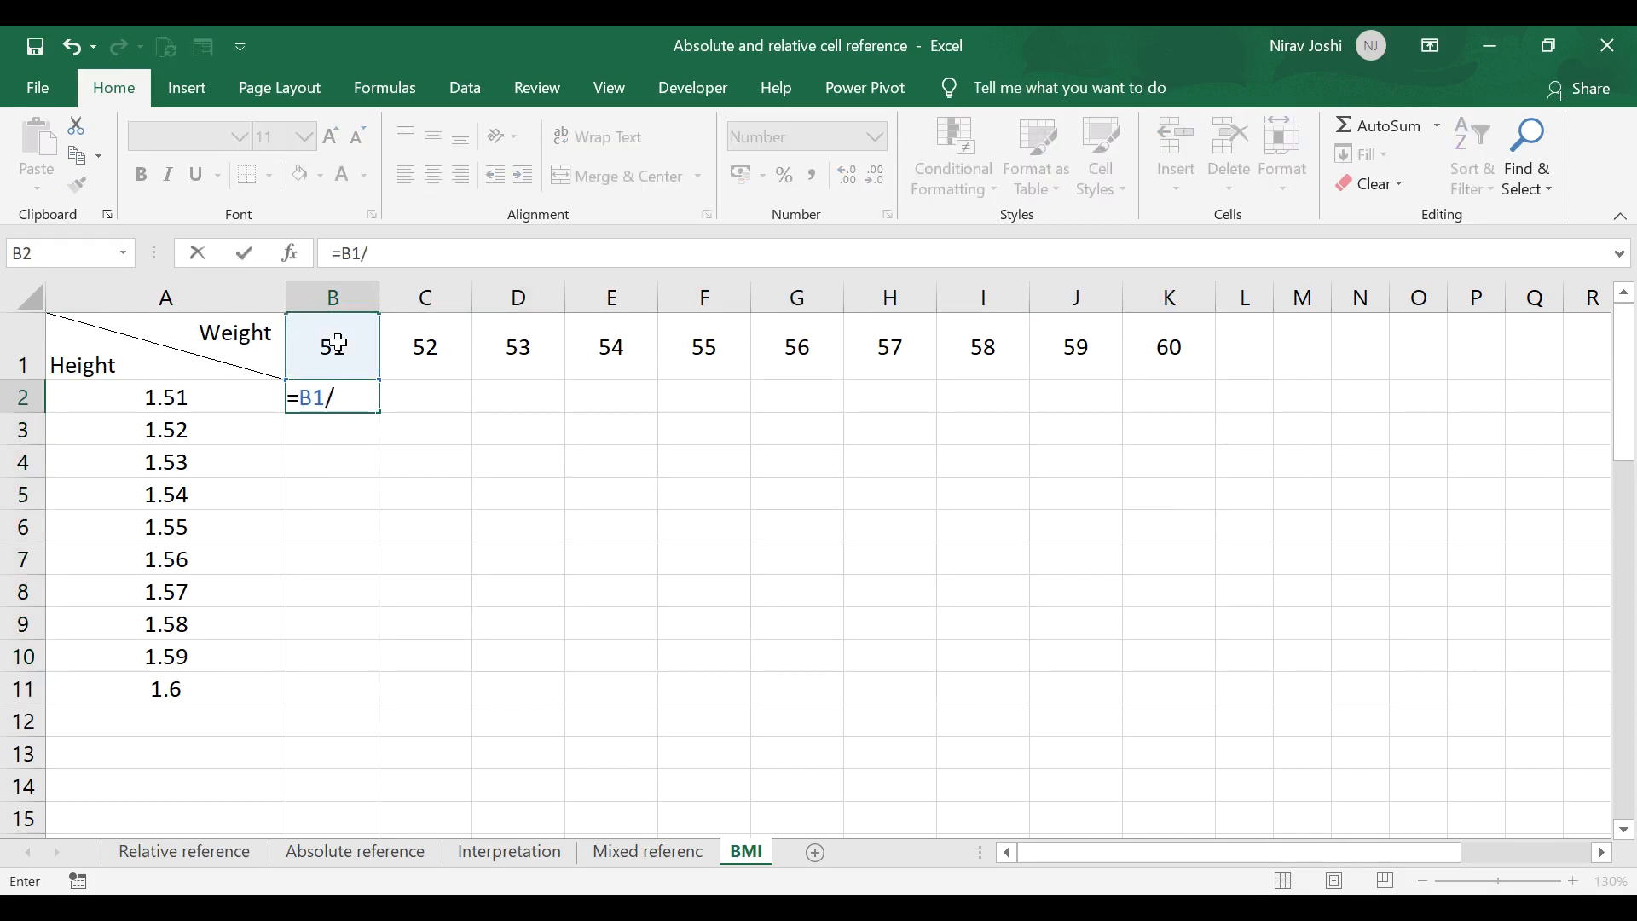
type("(")
left_click(180, 396)
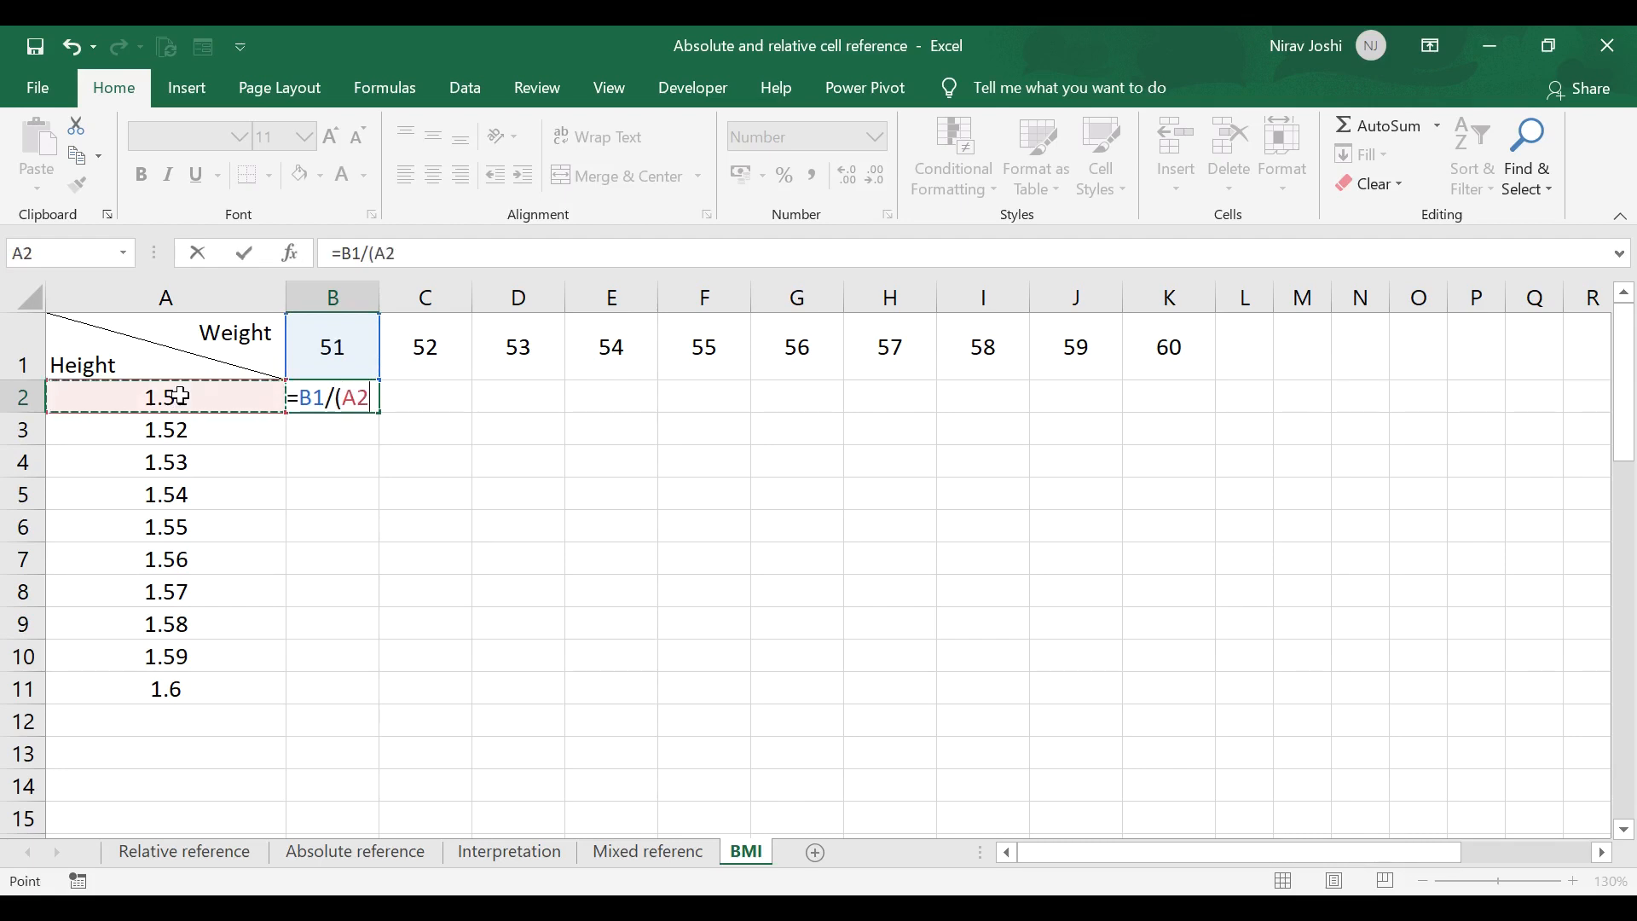
type("^2")
key("Return")
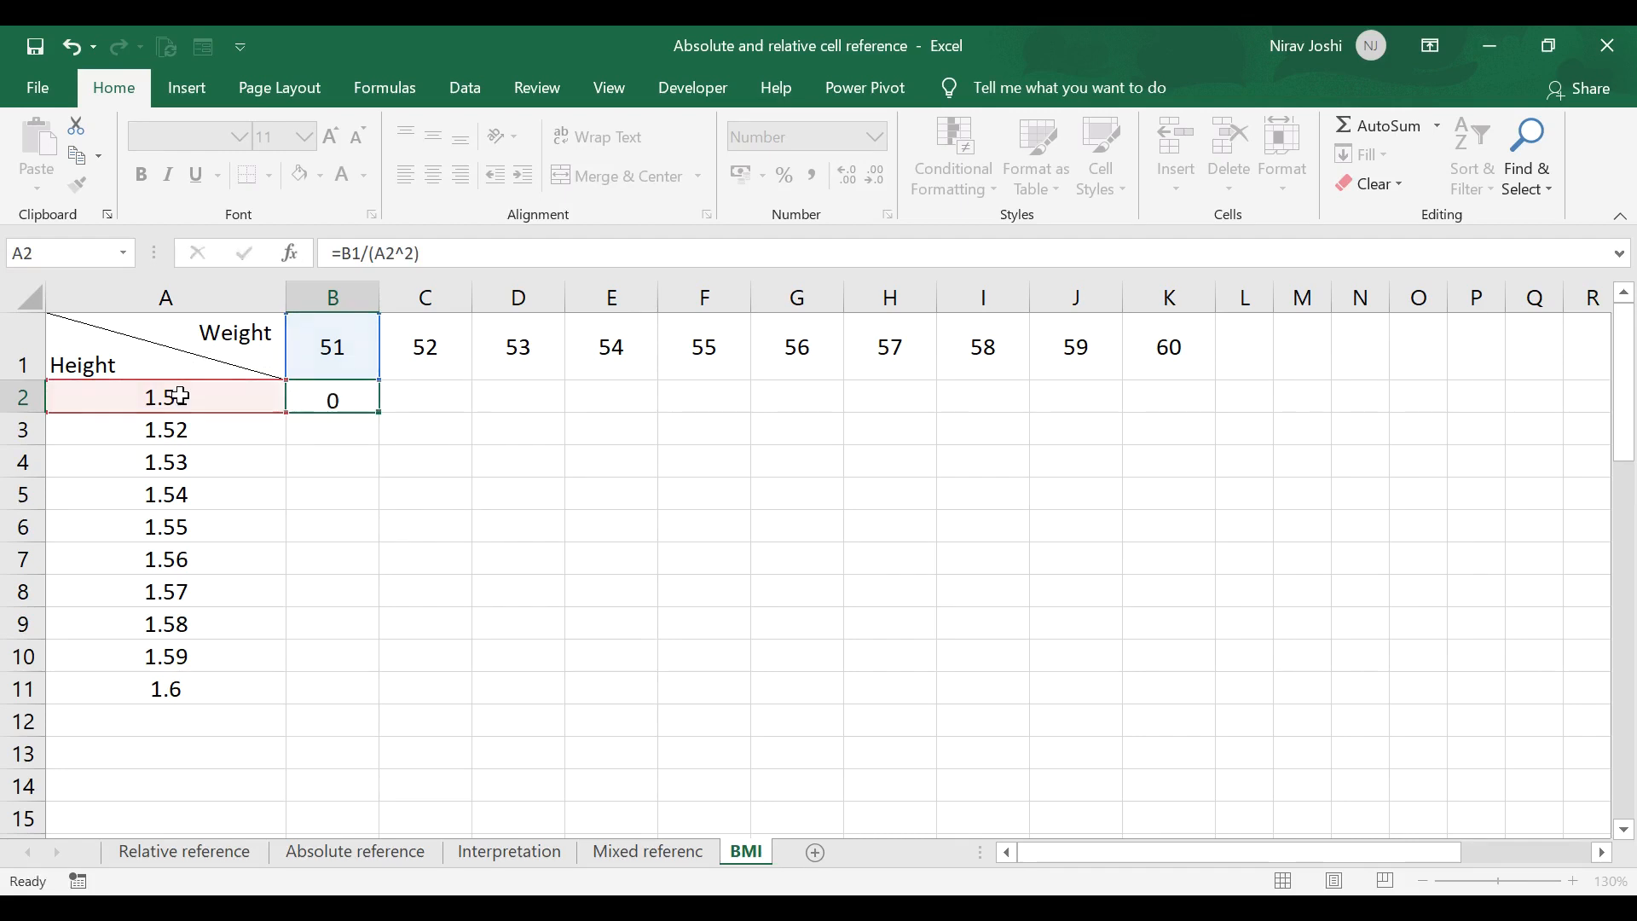
- Fill the =B1/(A2^2) formula from B2 across to K2 and compare the formulas in B2, C2 and D2
left_click(314, 387)
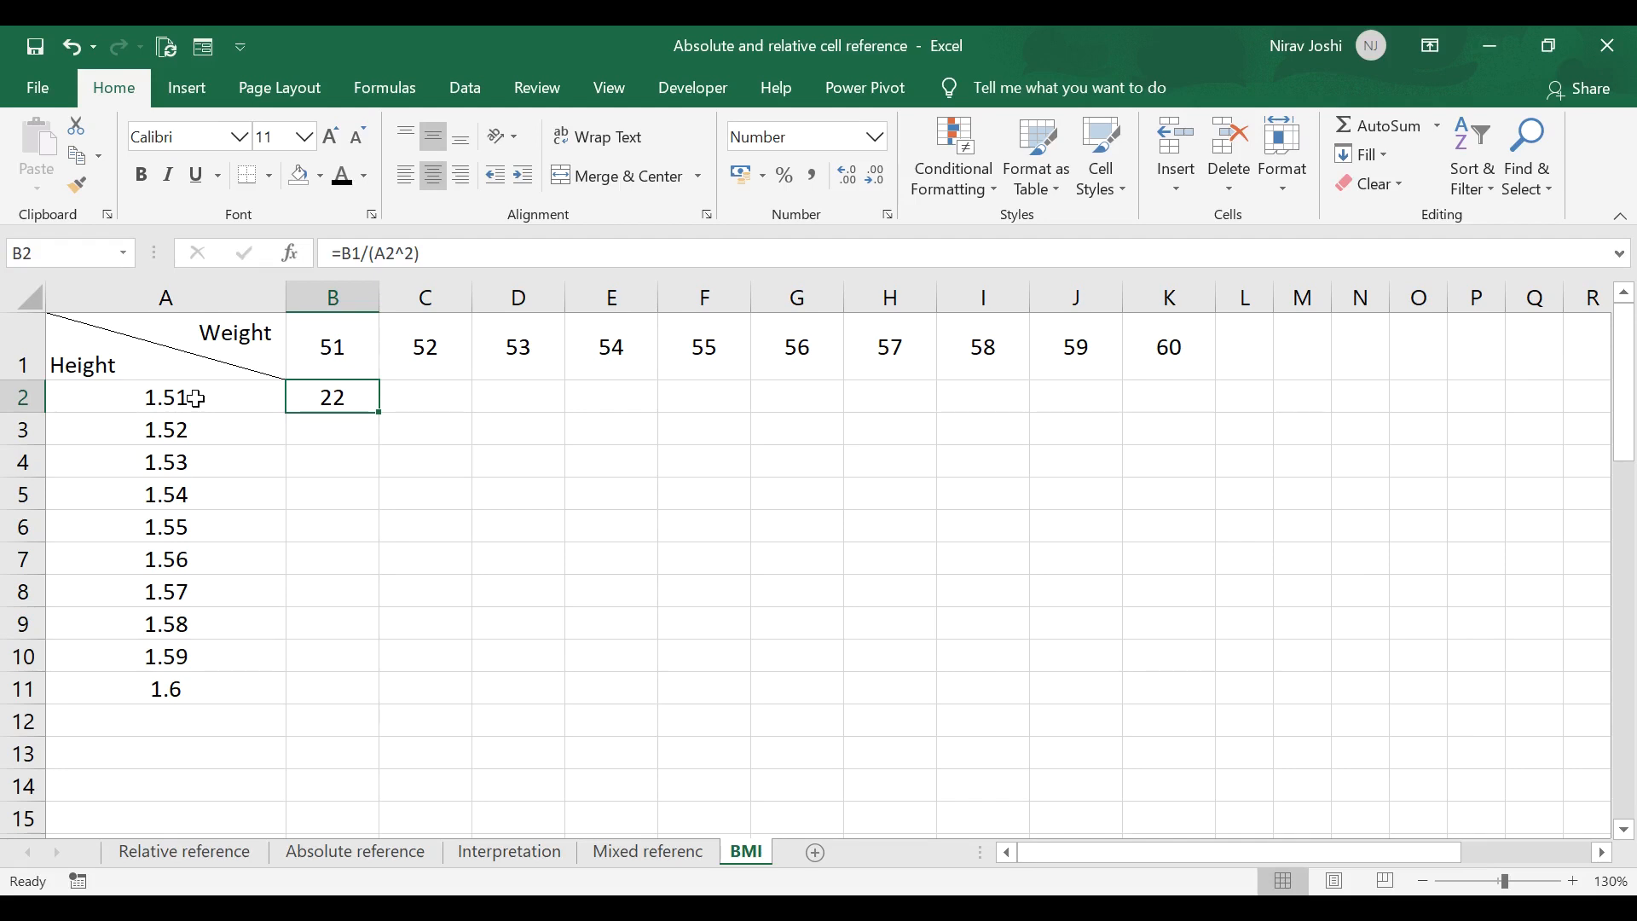
left_click_drag(380, 417, 1180, 414)
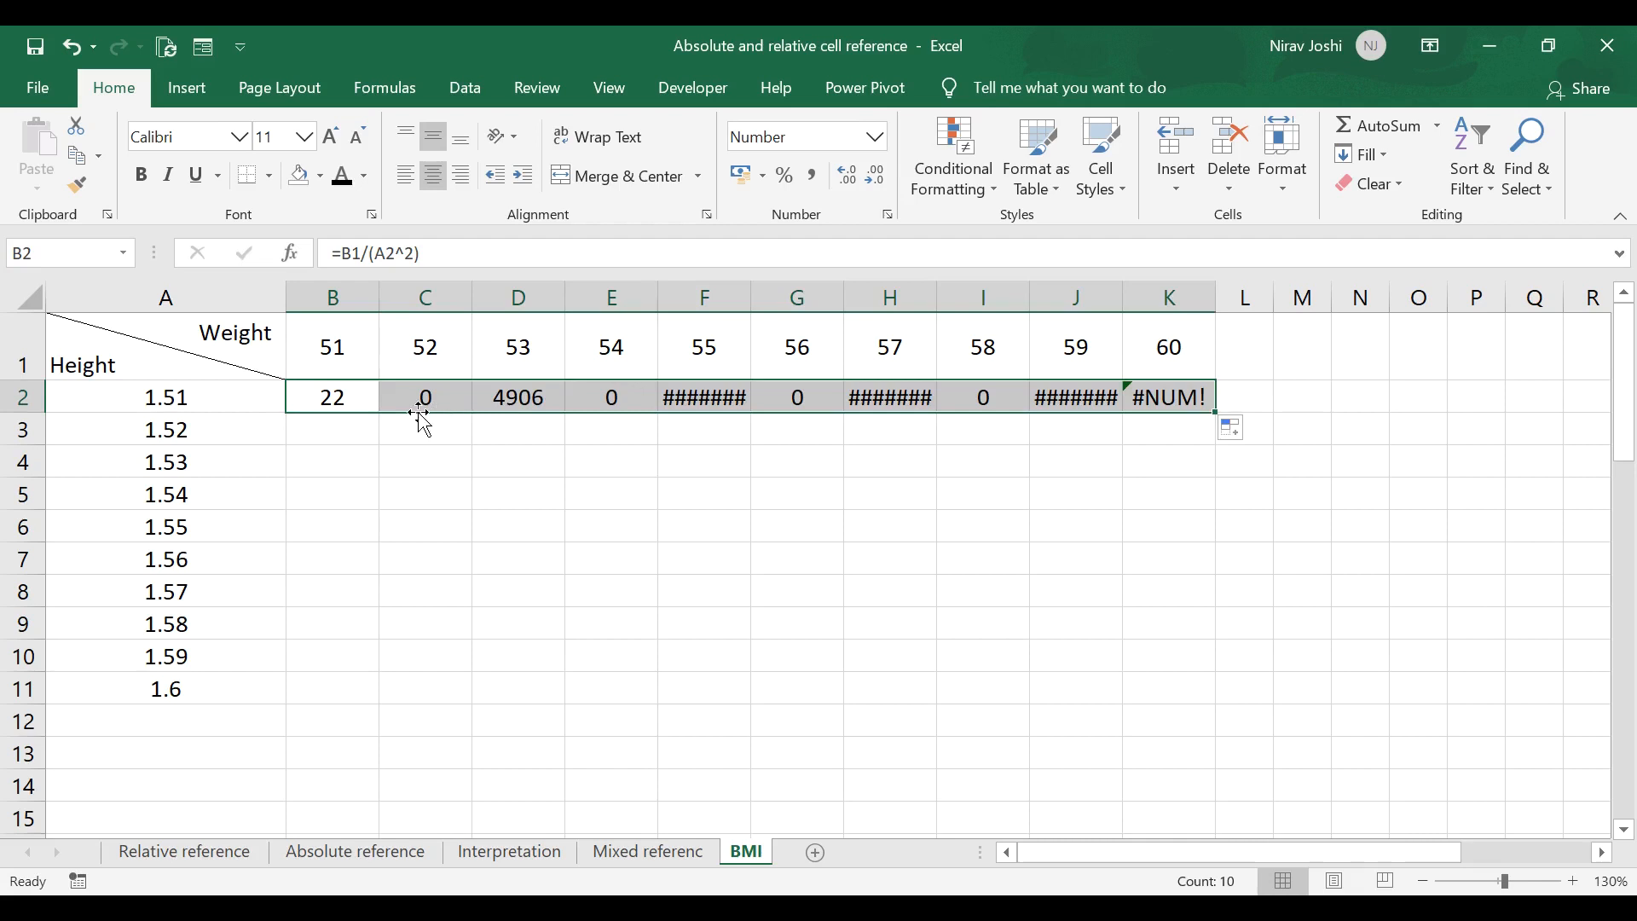
left_click(320, 402)
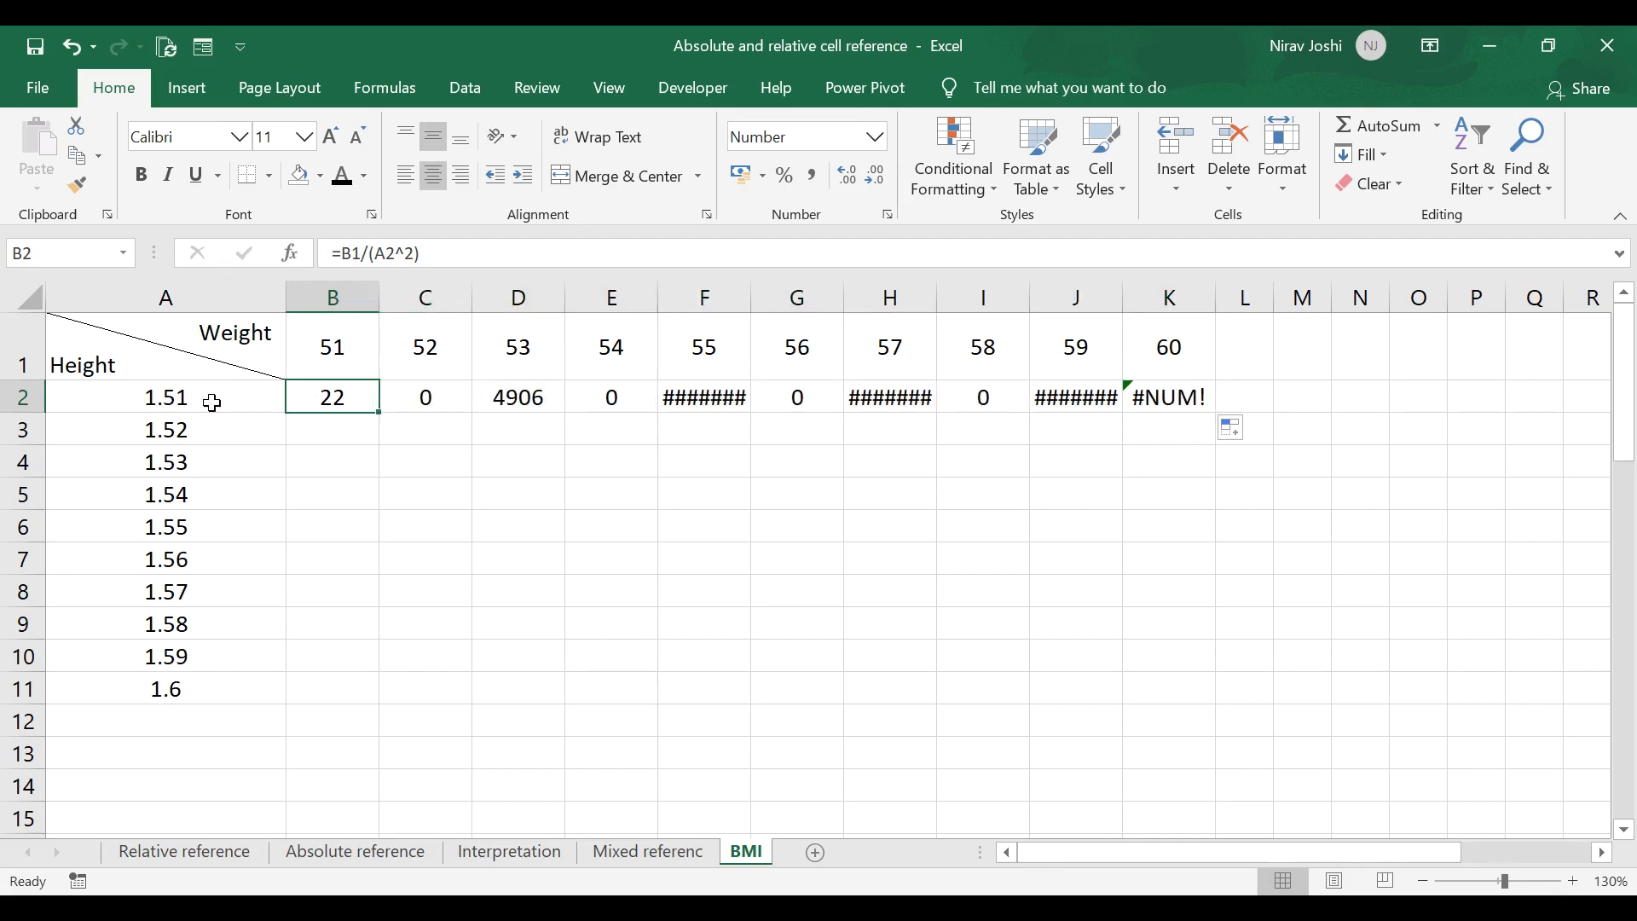
left_click(435, 400)
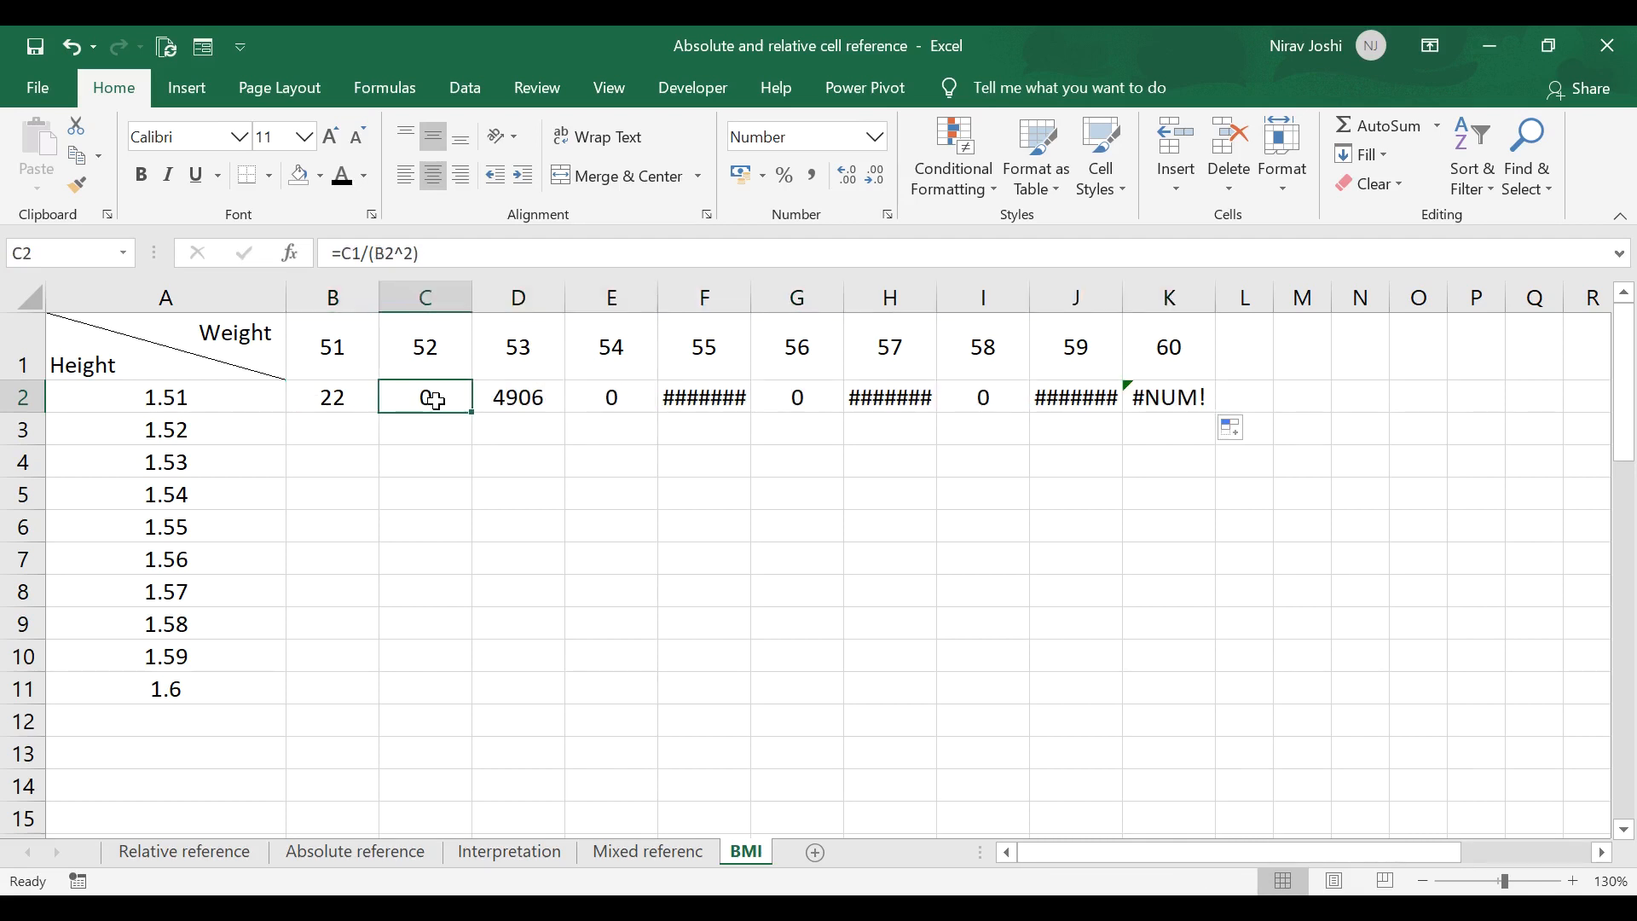
left_click(512, 399)
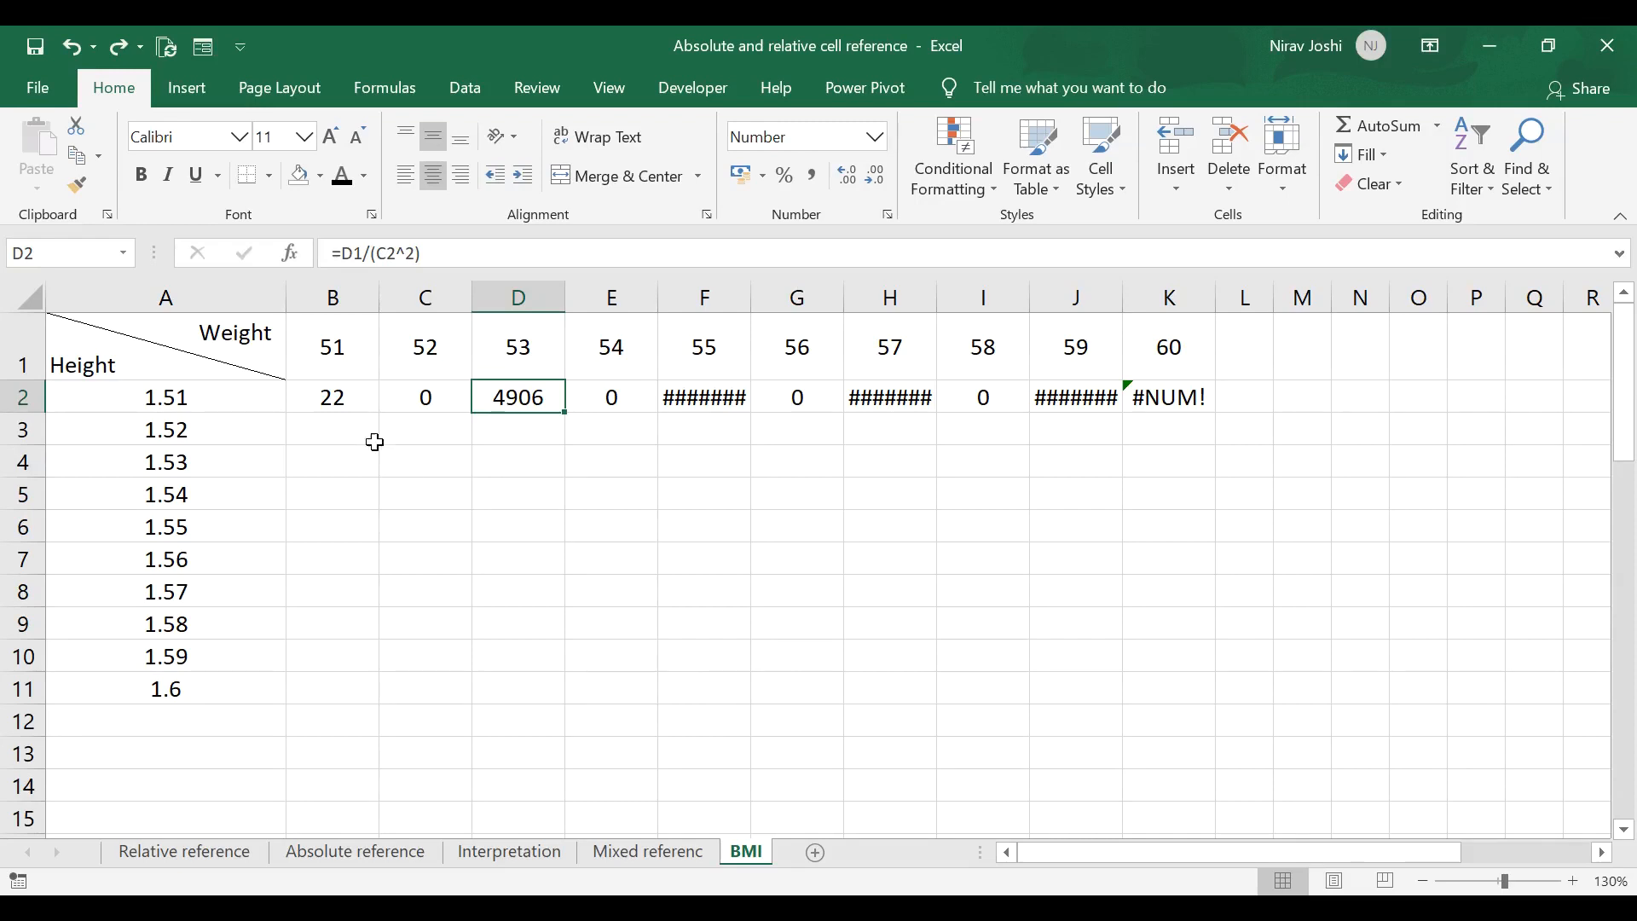
- Change the formula in B2 to =B1/($A2^2) so the height reference stays fixed to column A
left_click(314, 400)
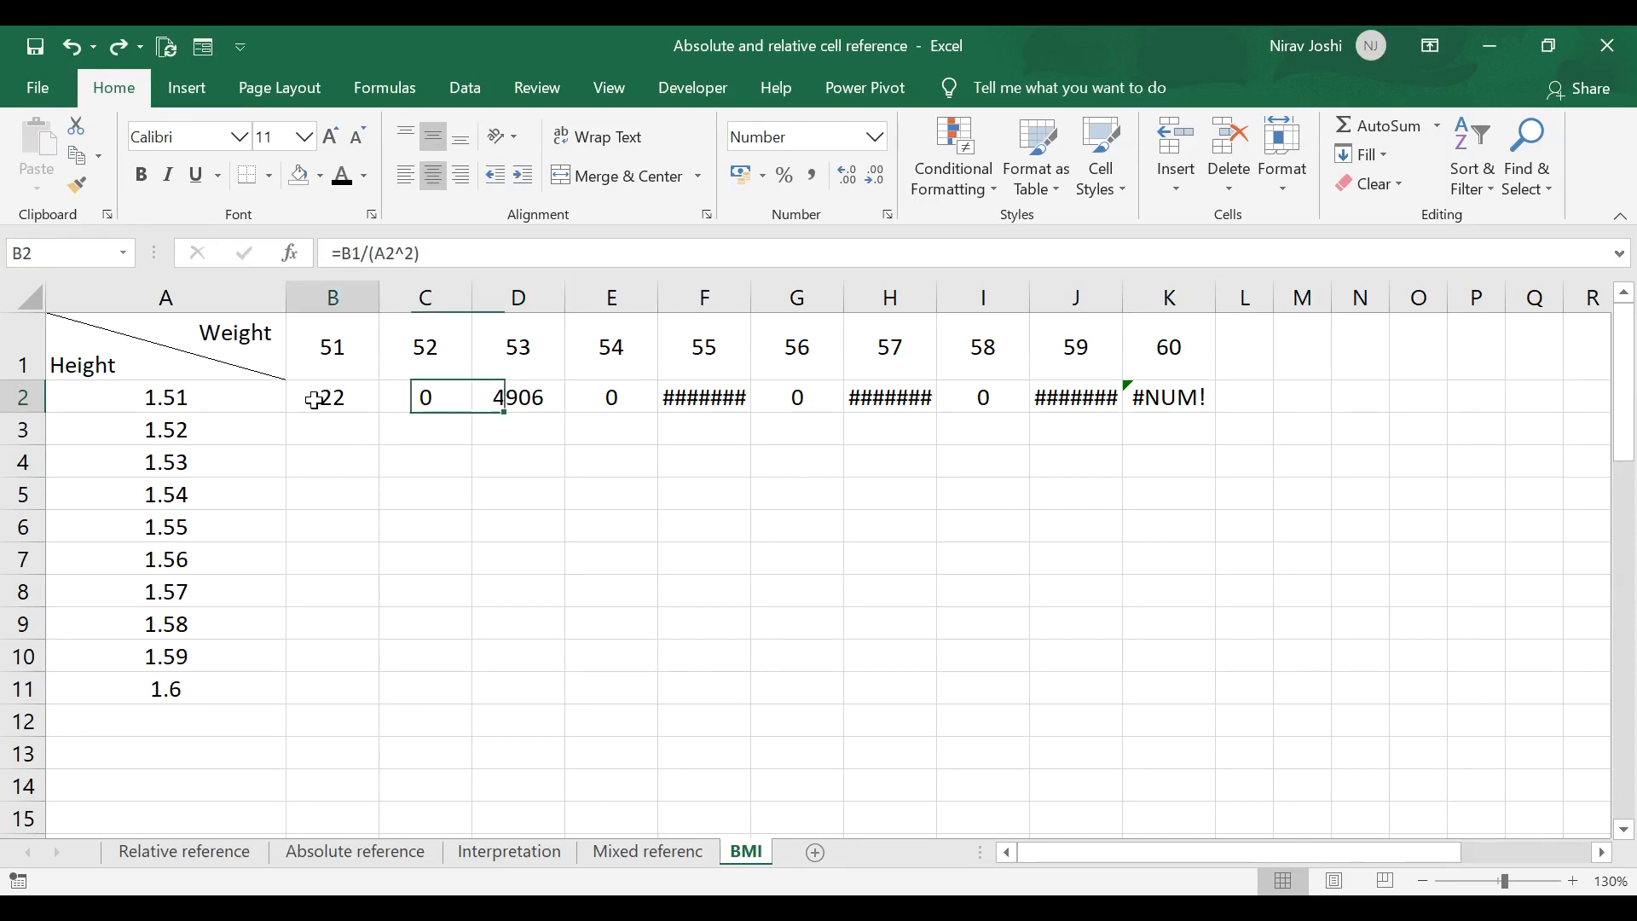
left_click(243, 399)
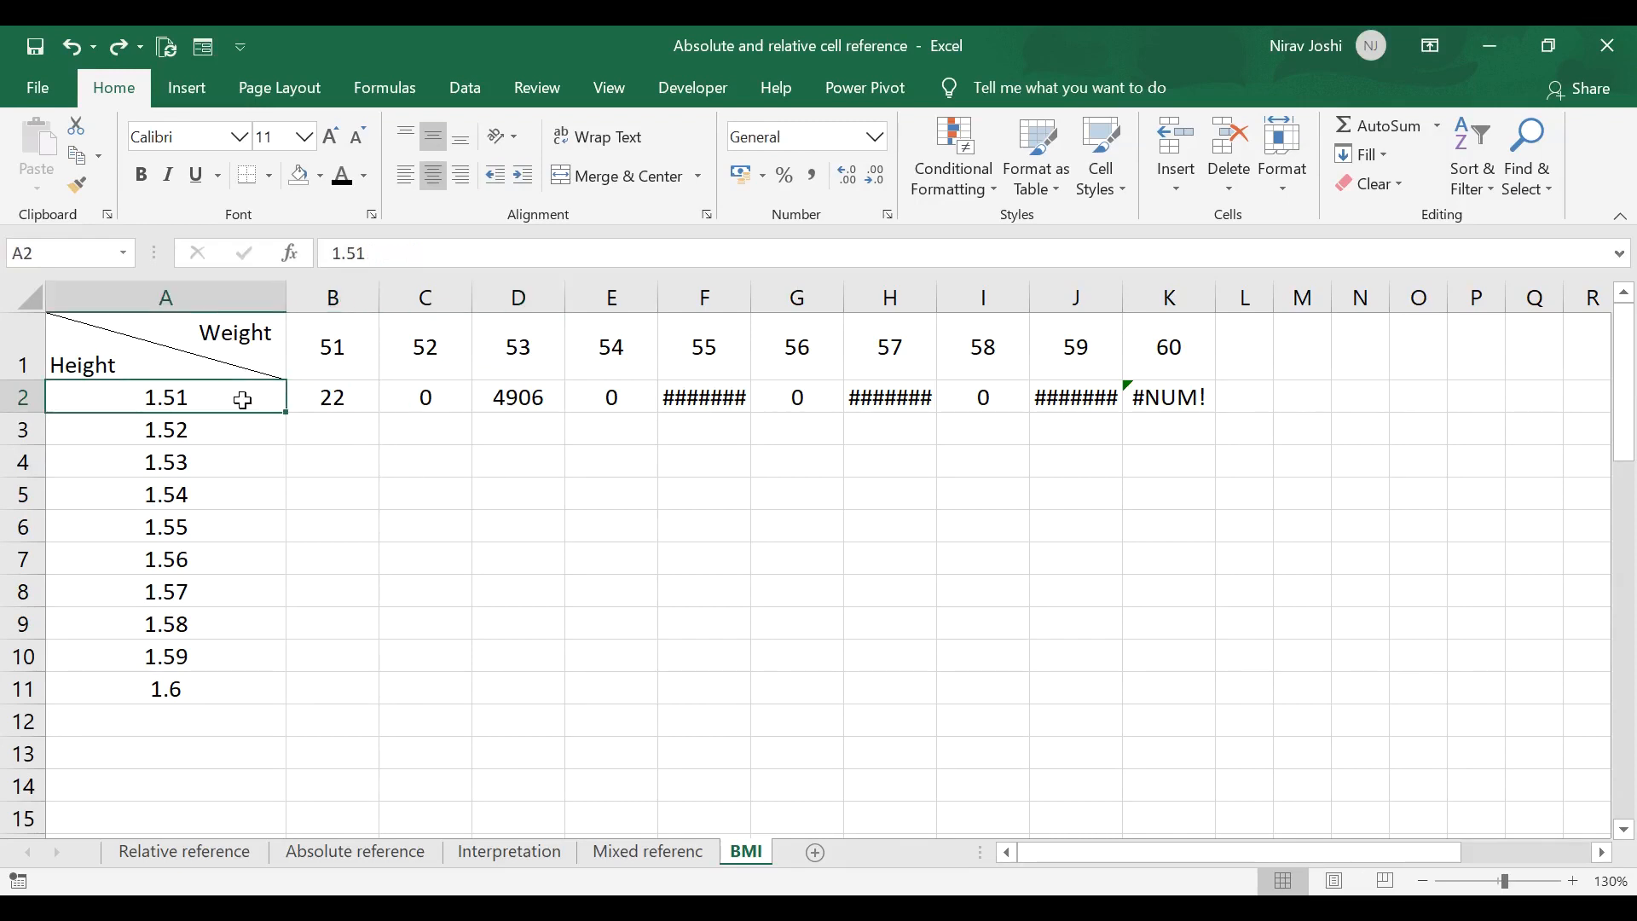
left_click(324, 399)
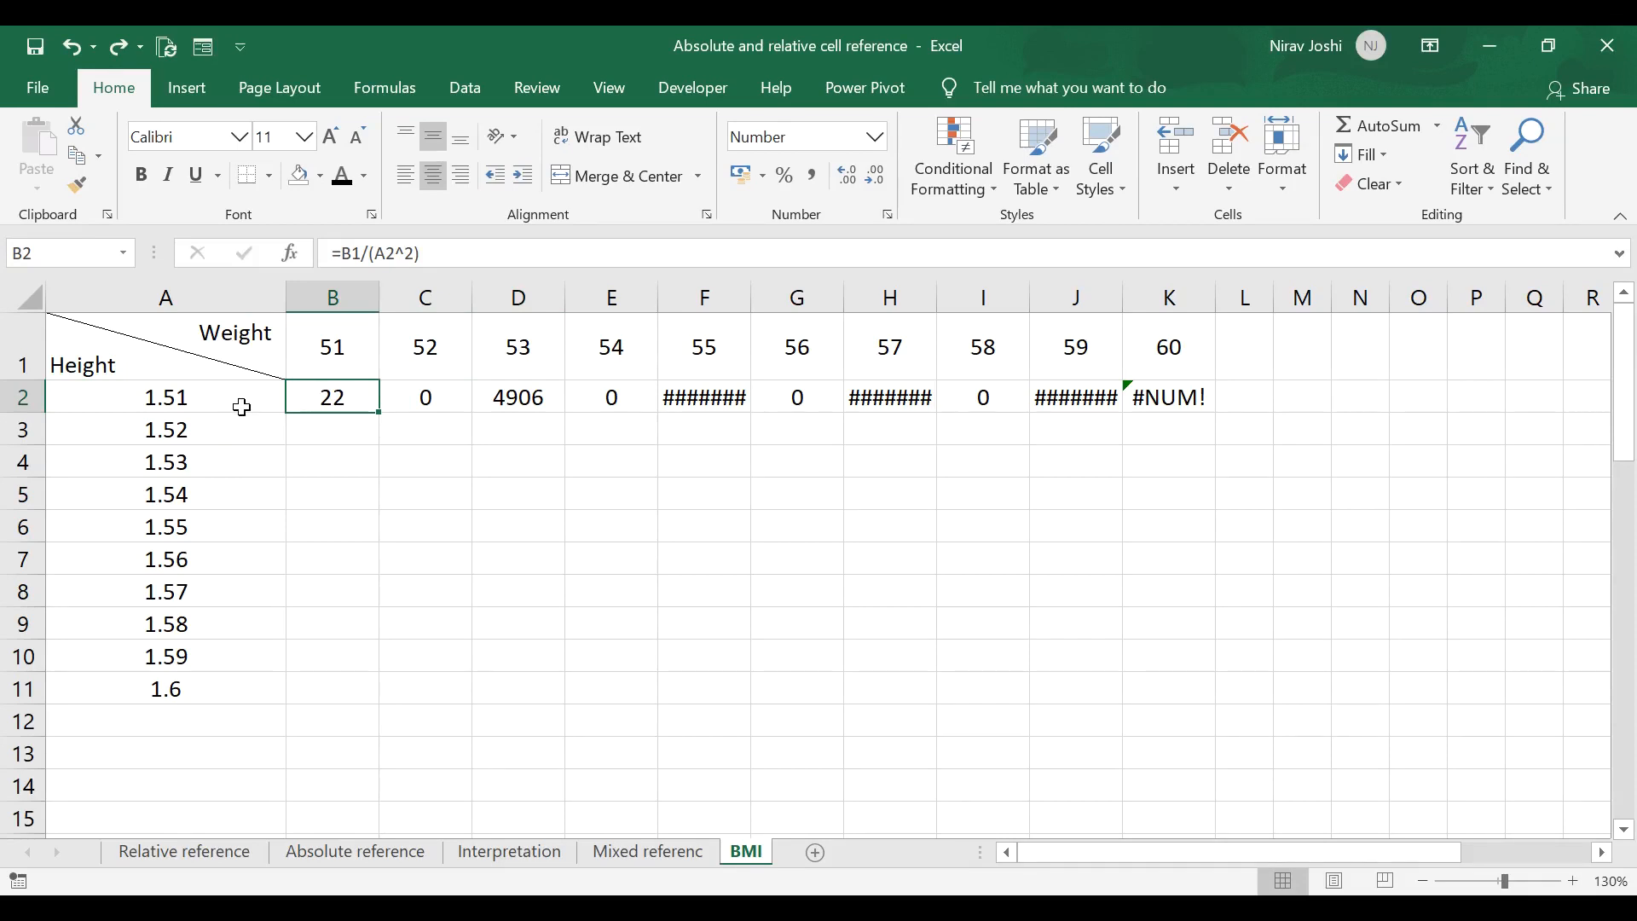
left_click(373, 254)
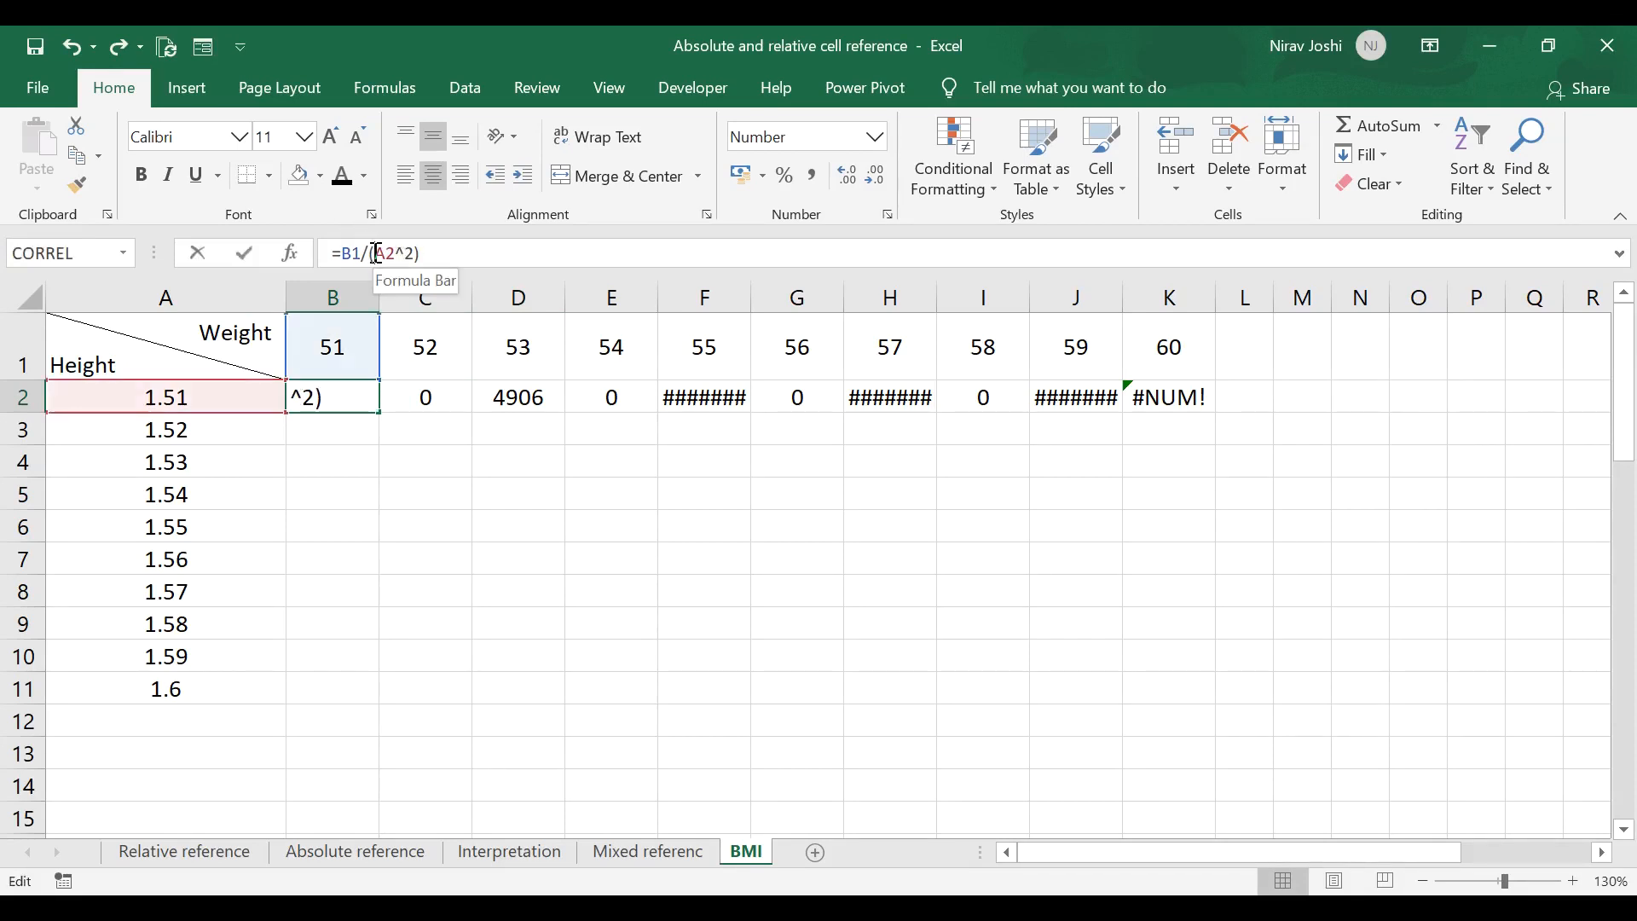
type("$")
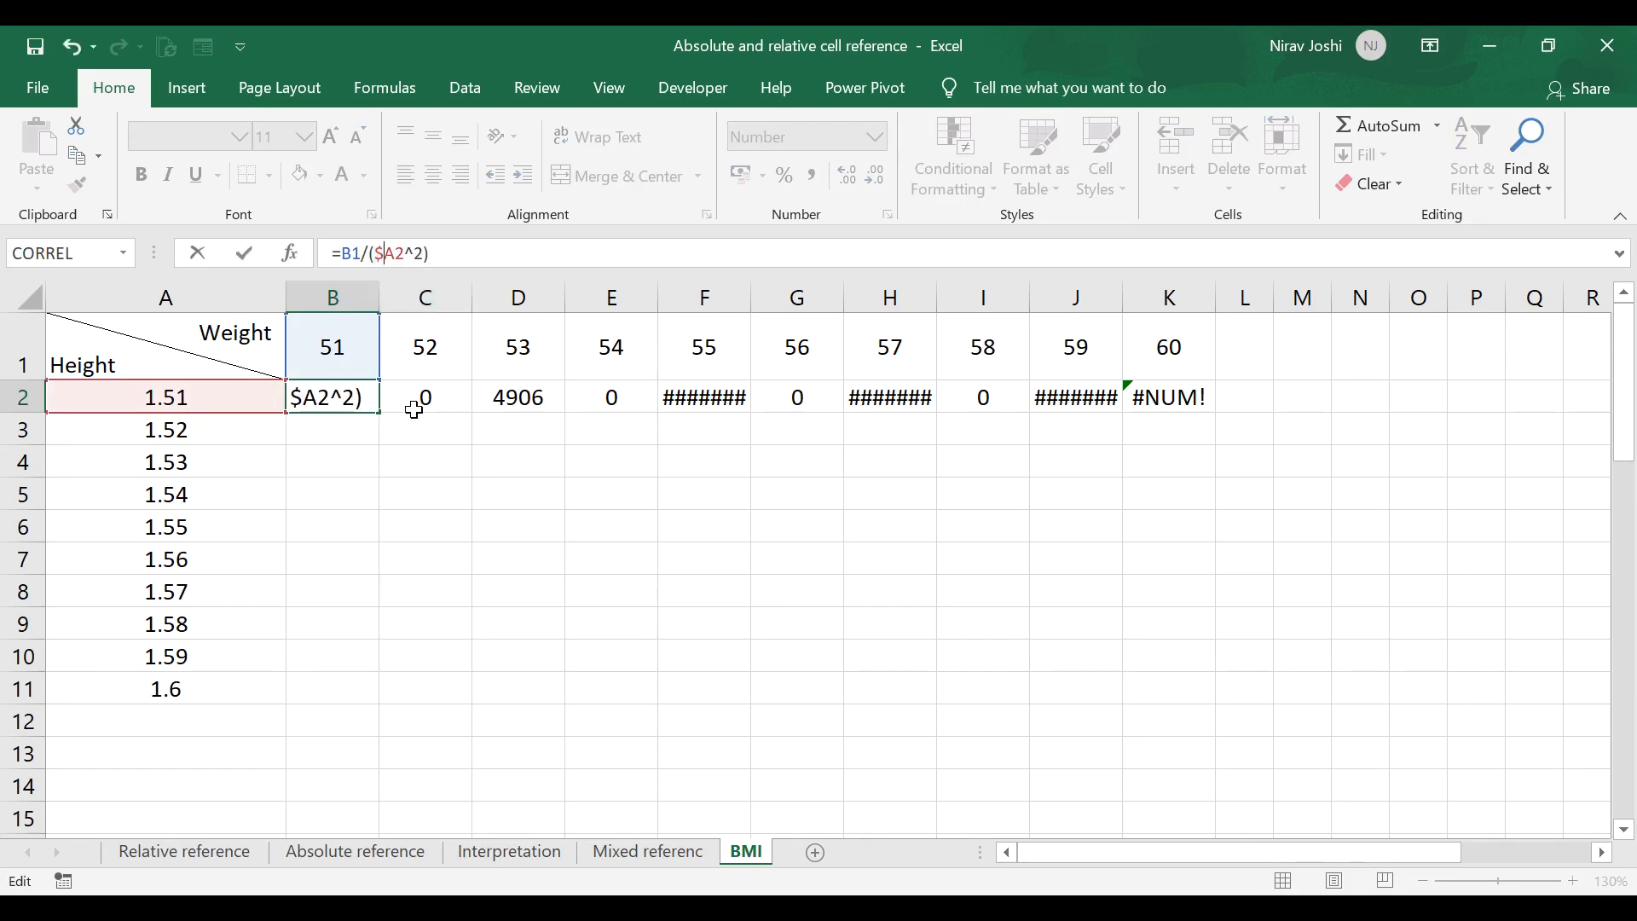
key("Return")
- Fill the =B1/($A2^2) formula from B2 across to K2 and down to B11
left_click(358, 402)
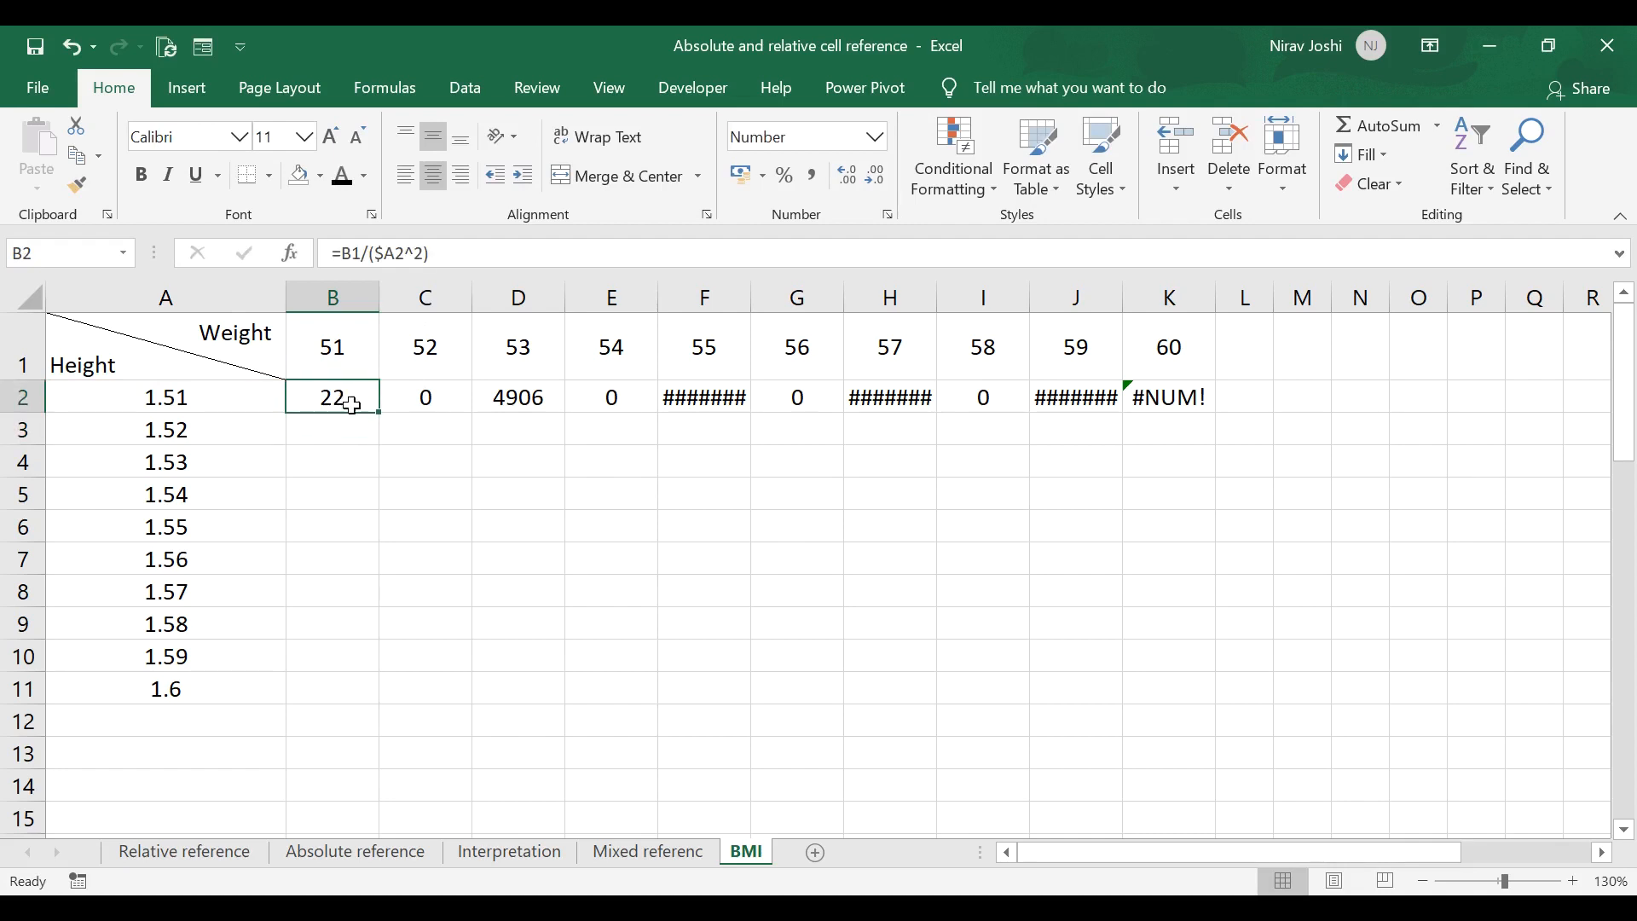
left_click_drag(377, 415, 1177, 417)
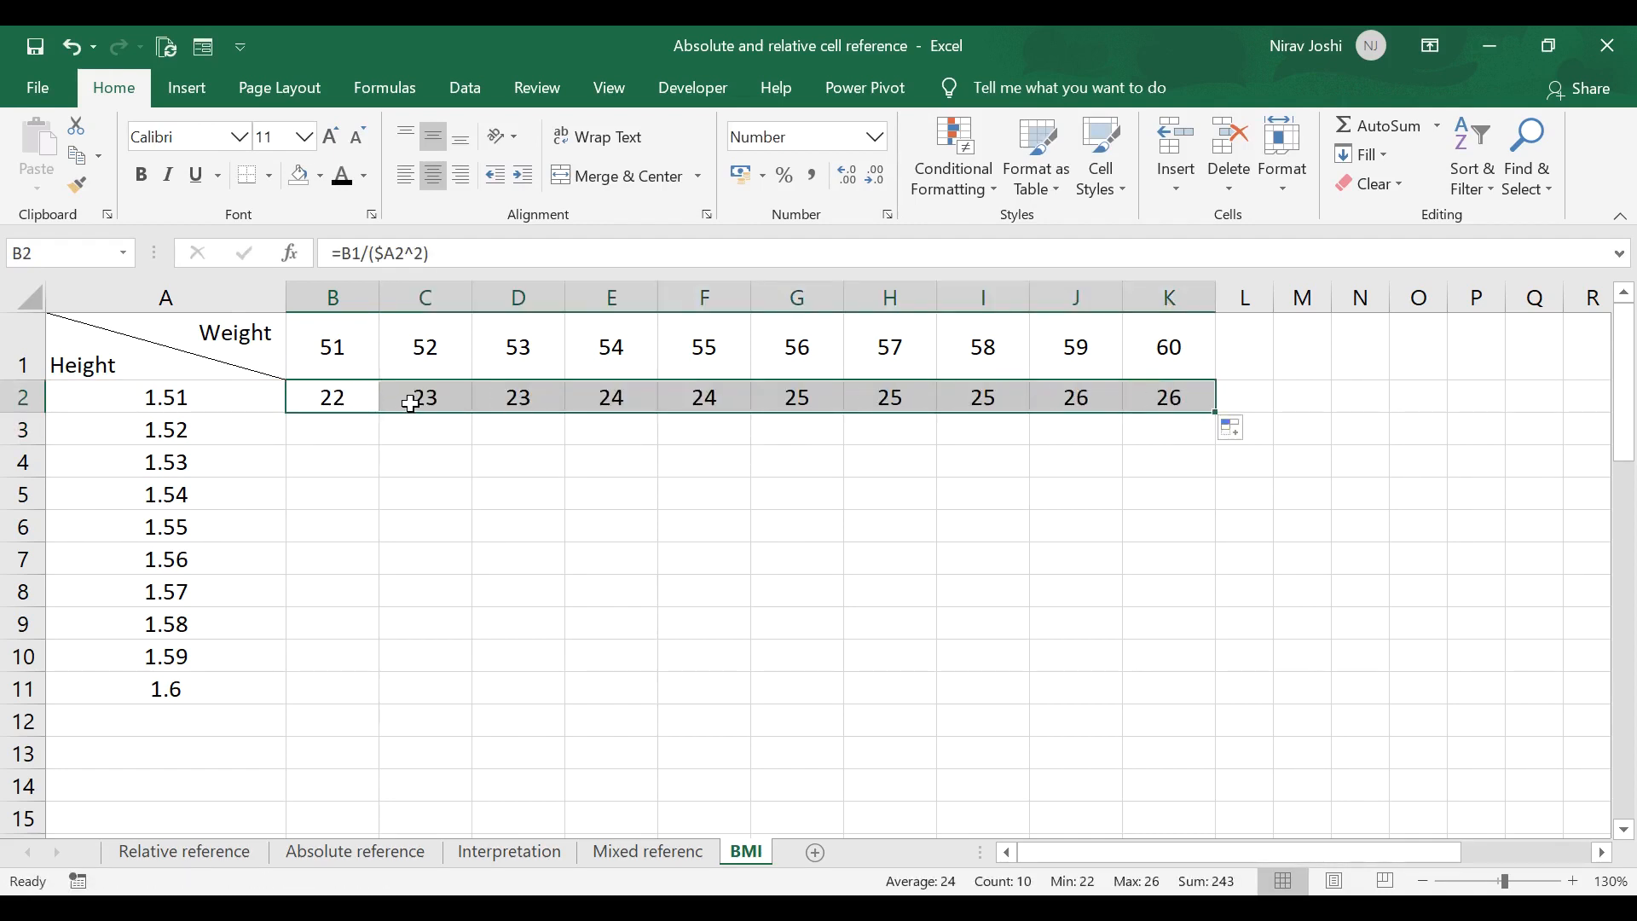
left_click(353, 401)
left_click_drag(379, 413, 328, 702)
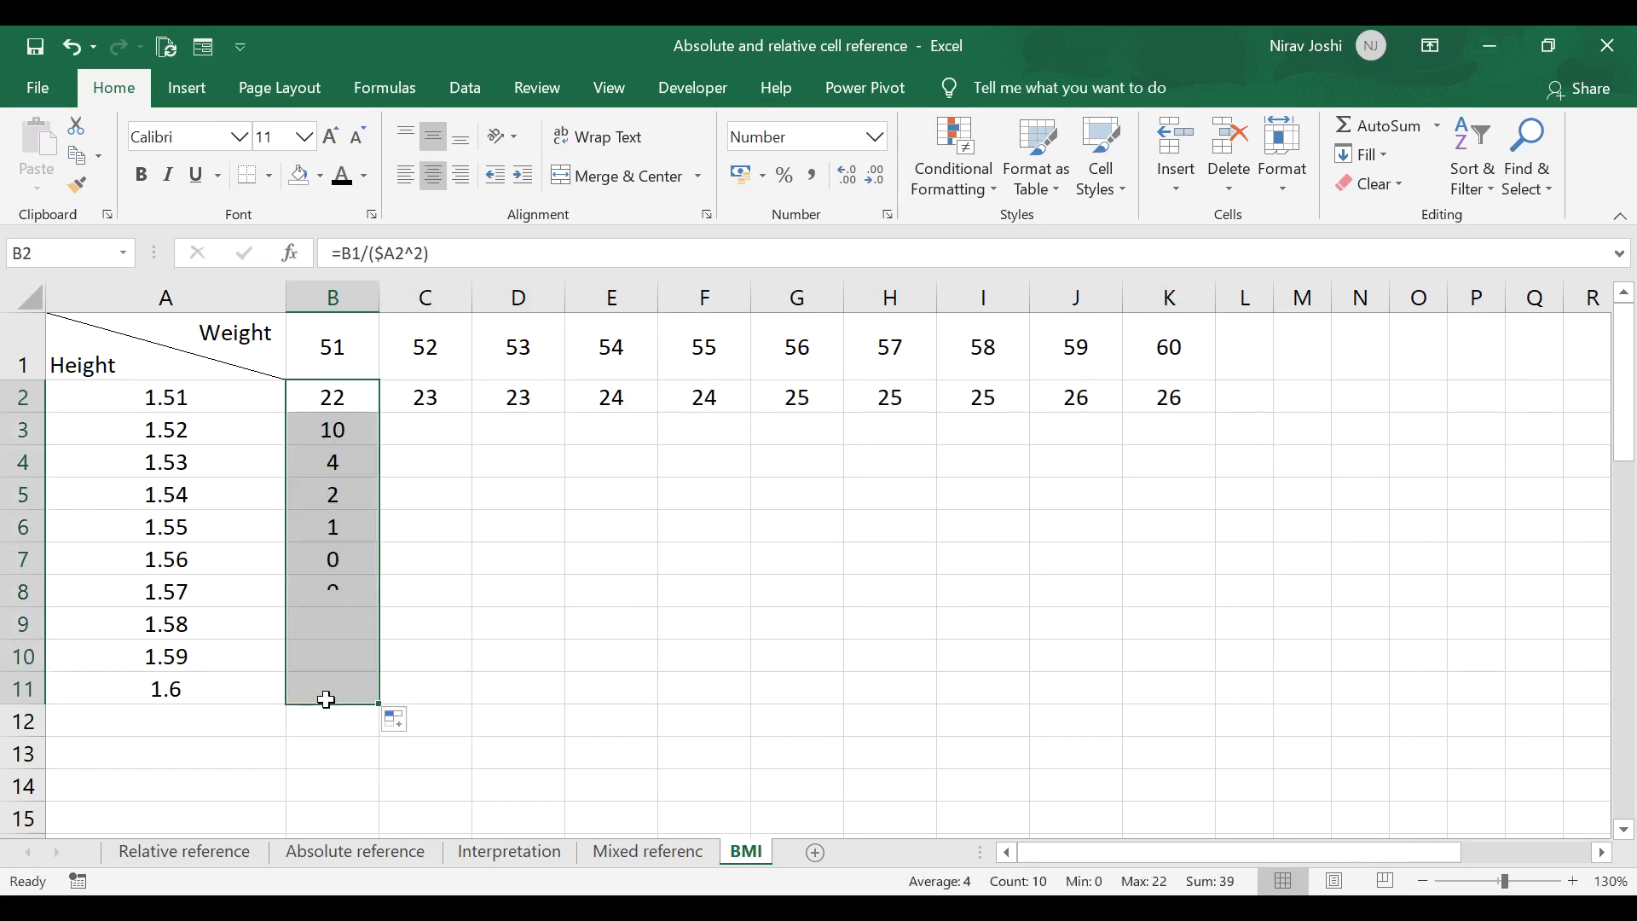
- Change the formula in B2 to =B$1/($A2^2) so the weight reference stays fixed to row 1
left_click(350, 402)
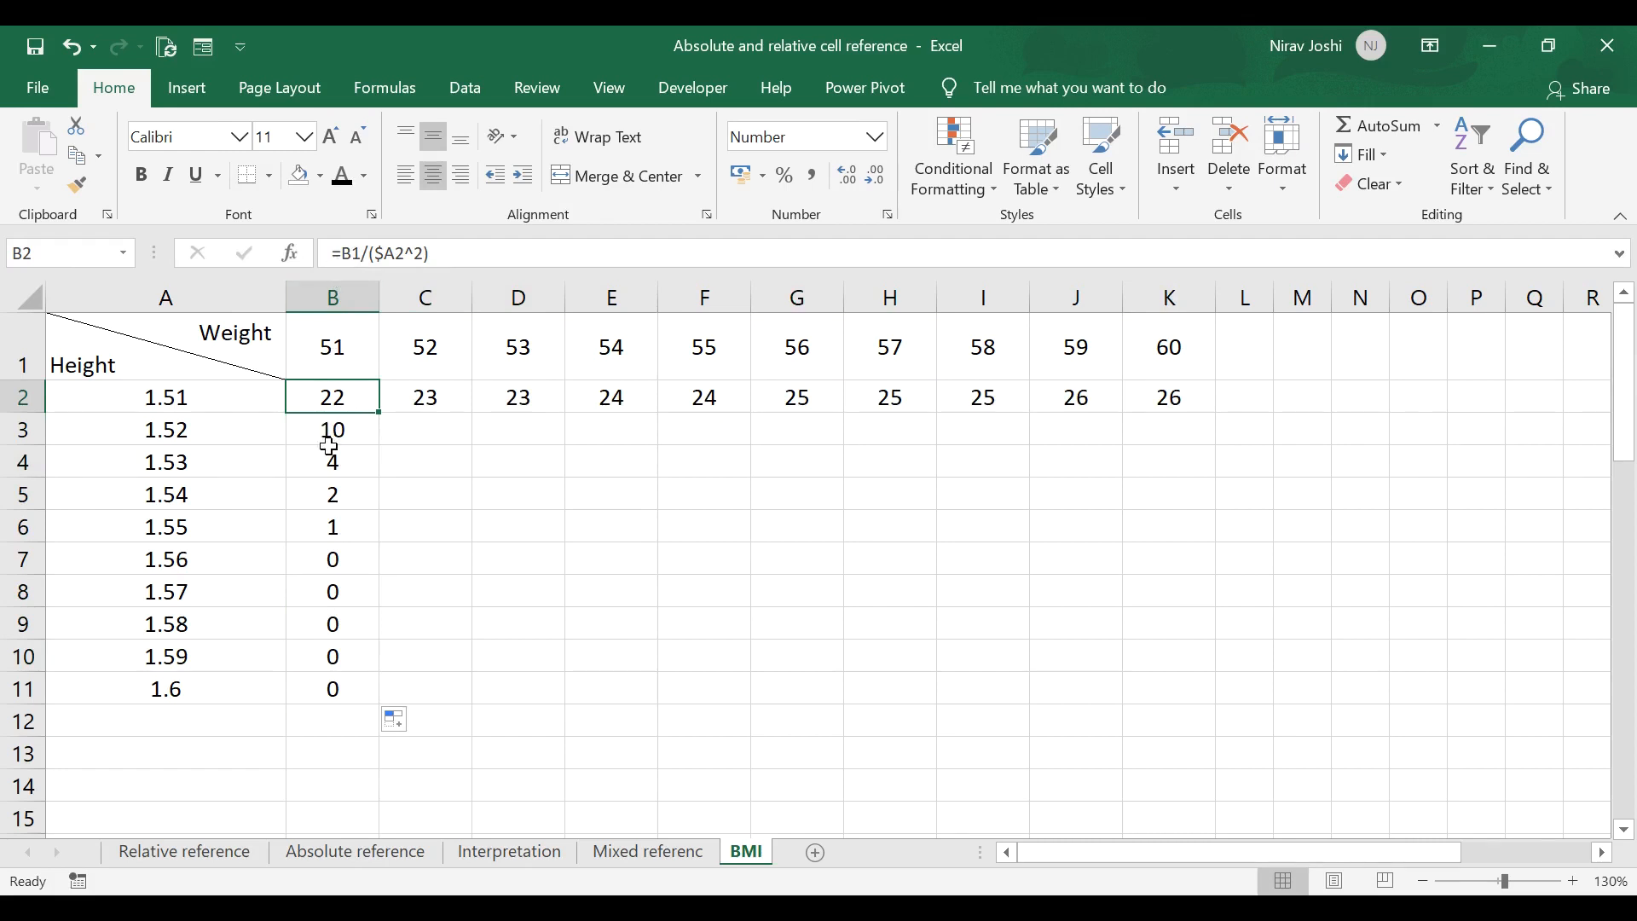
left_click(373, 348)
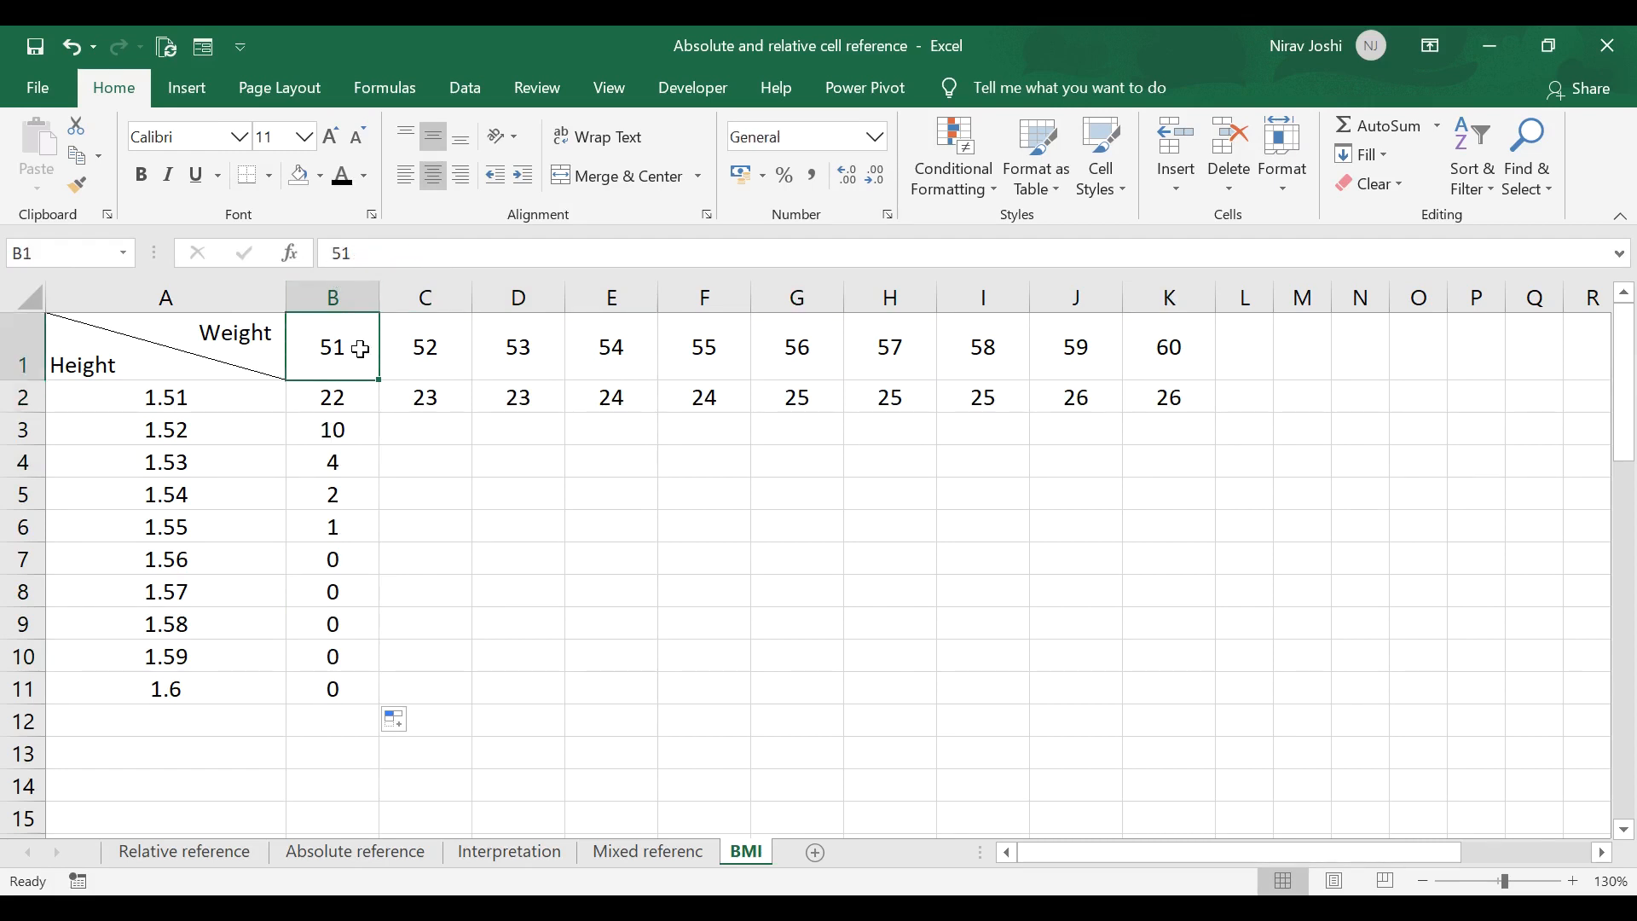
left_click(334, 397)
left_click(354, 250)
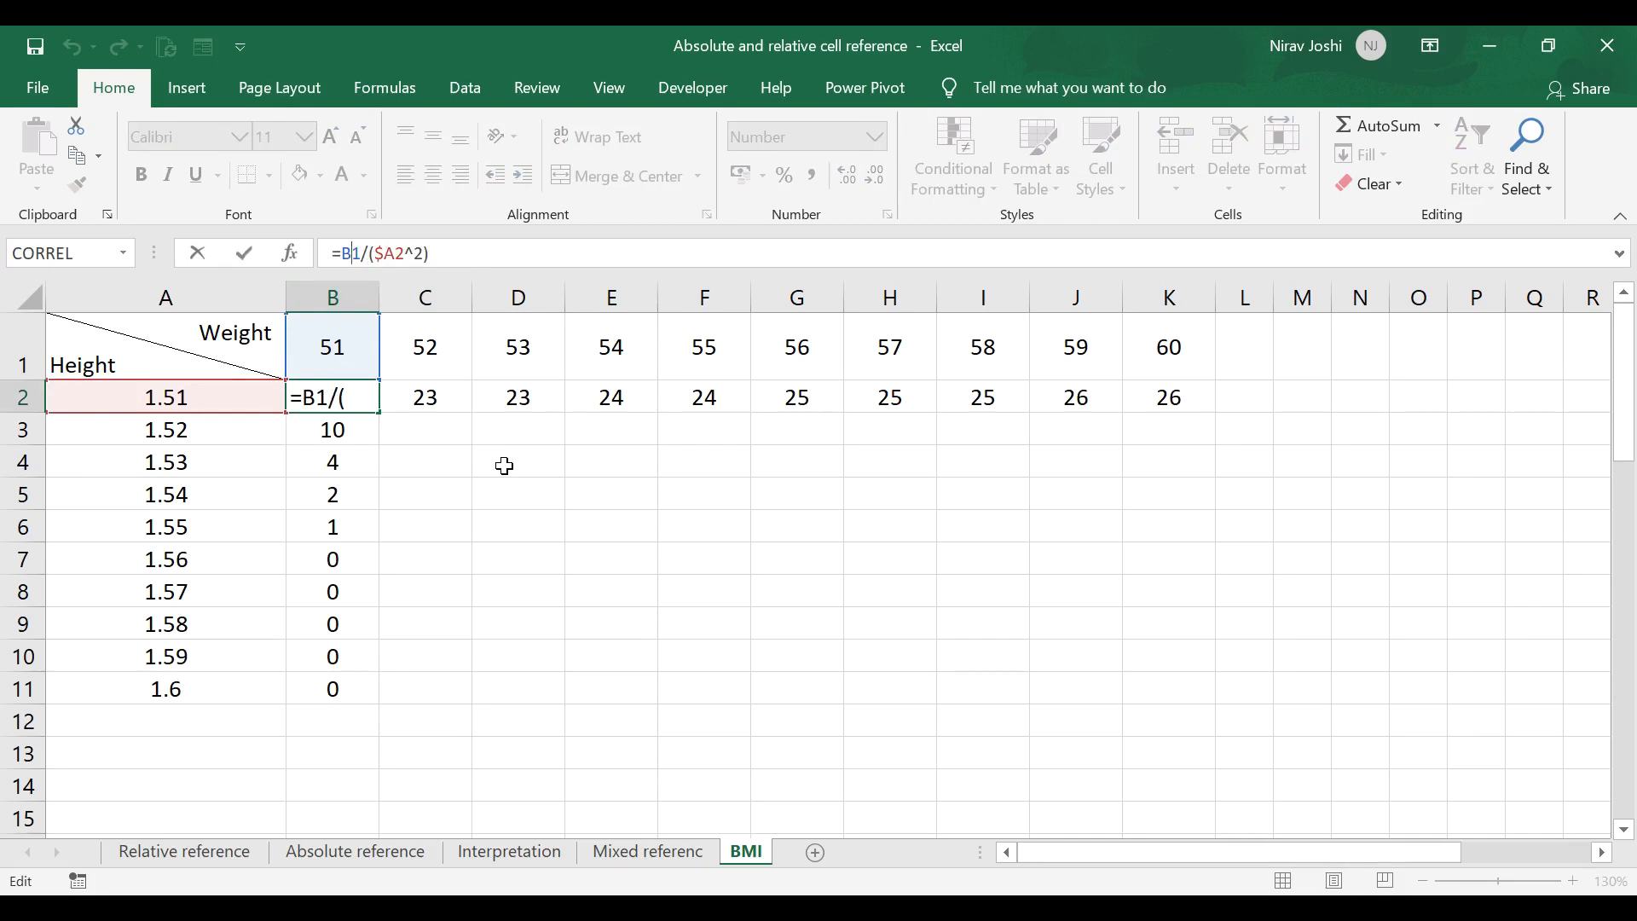
type("$")
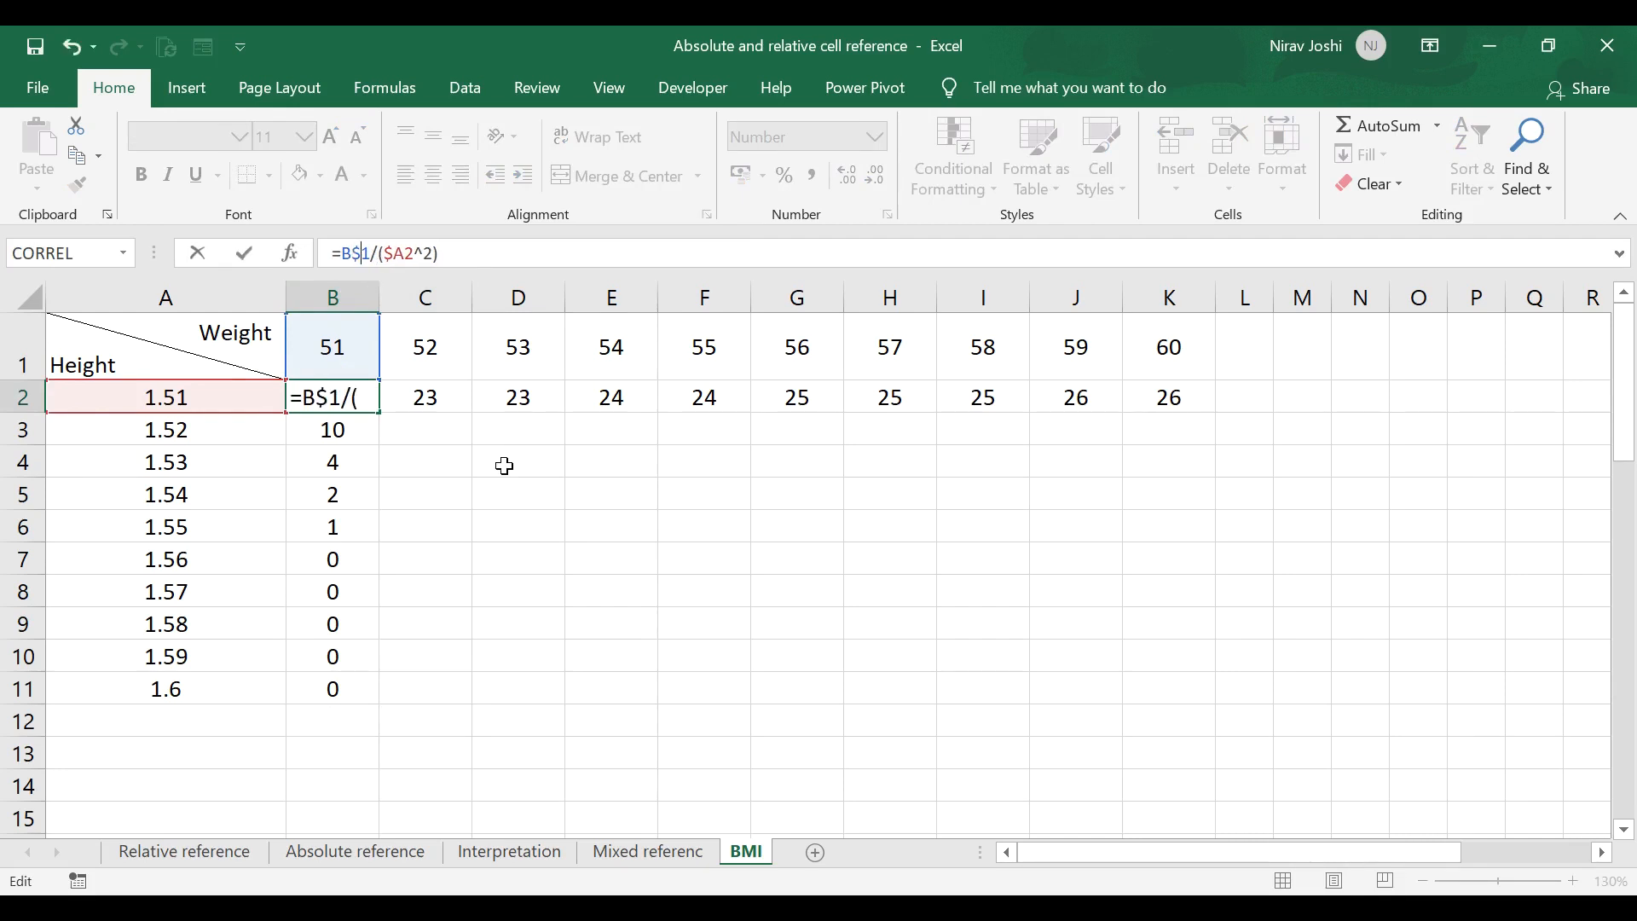
key("Return")
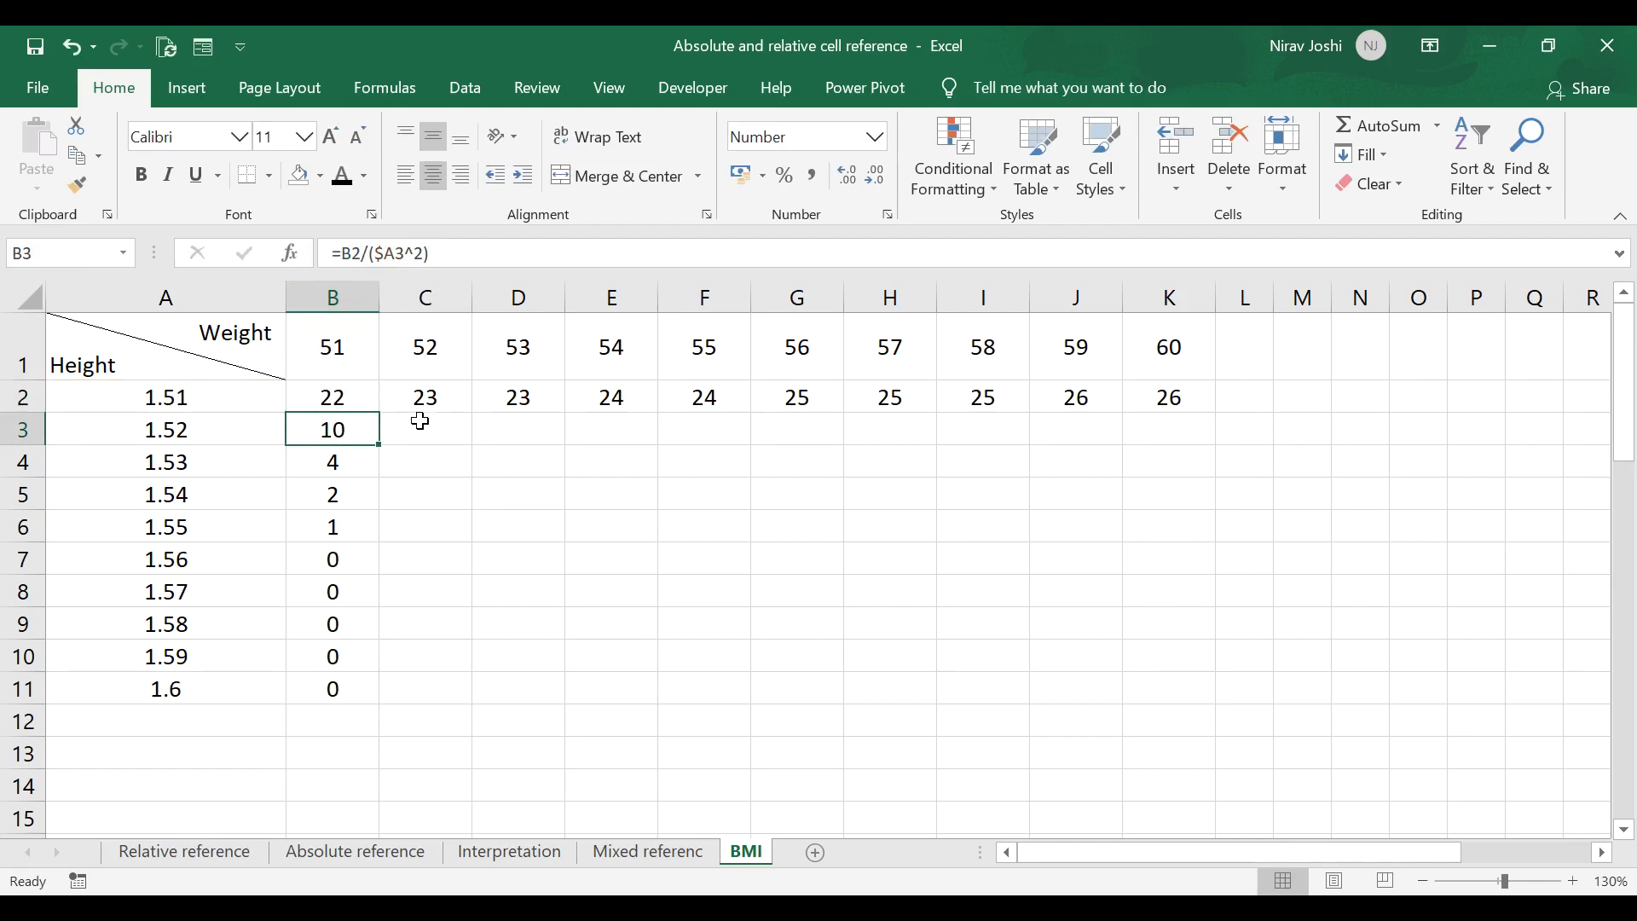
- Fill the =B$1/($A2^2) formula from B2 down to B11 and compare the formulas in B2 and C2
left_click(355, 402)
left_click_drag(380, 415, 350, 695)
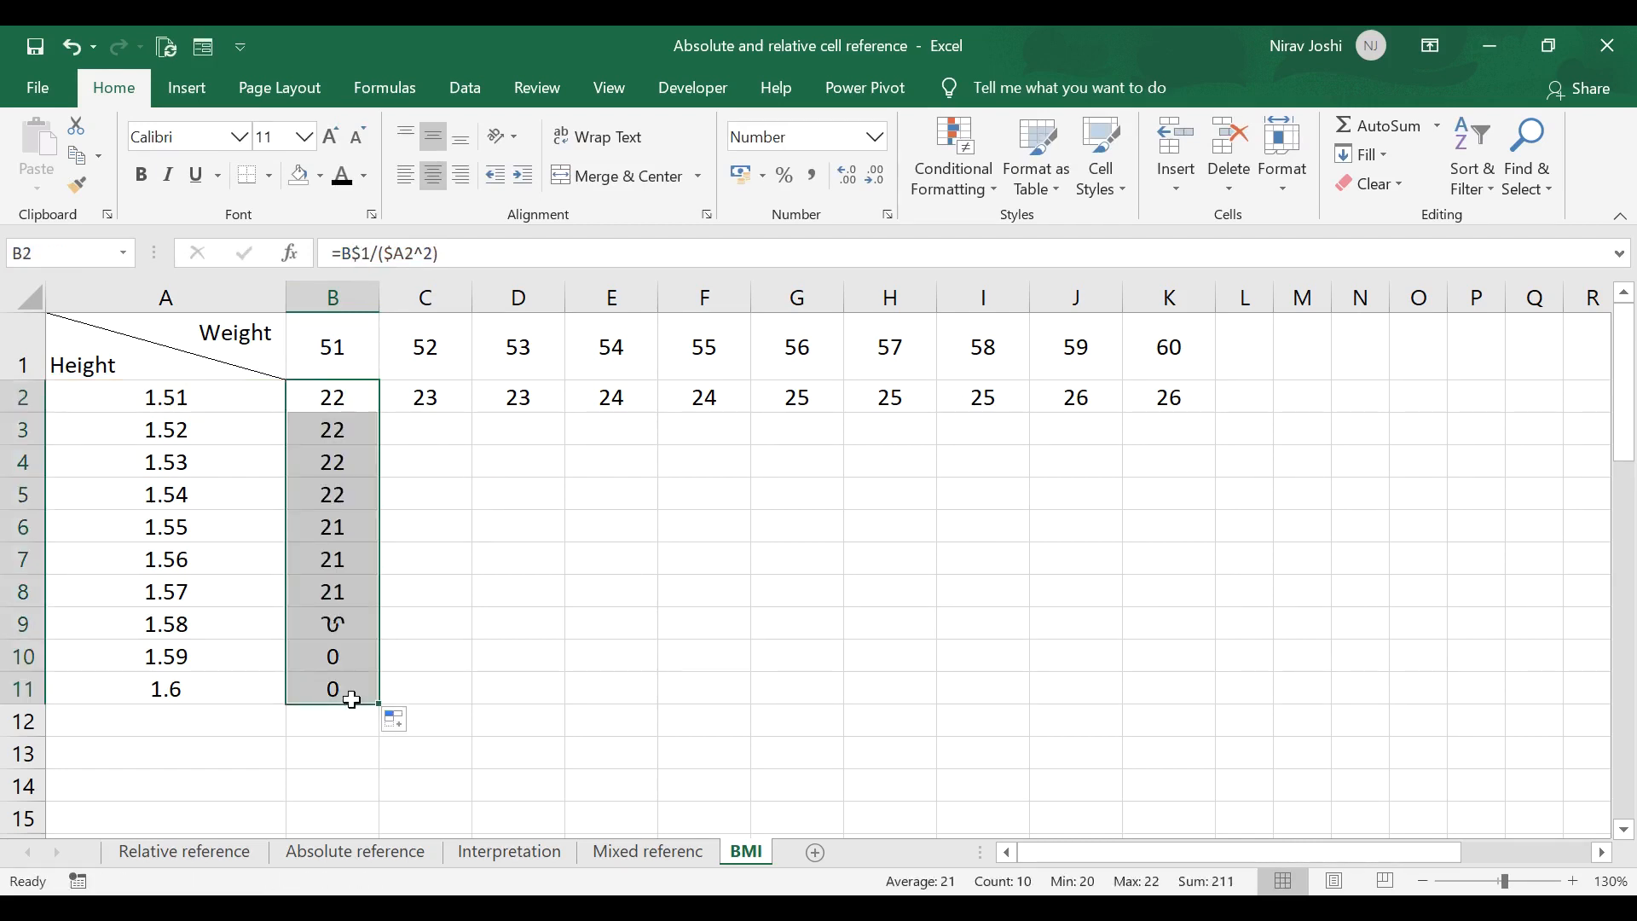
left_click(346, 397)
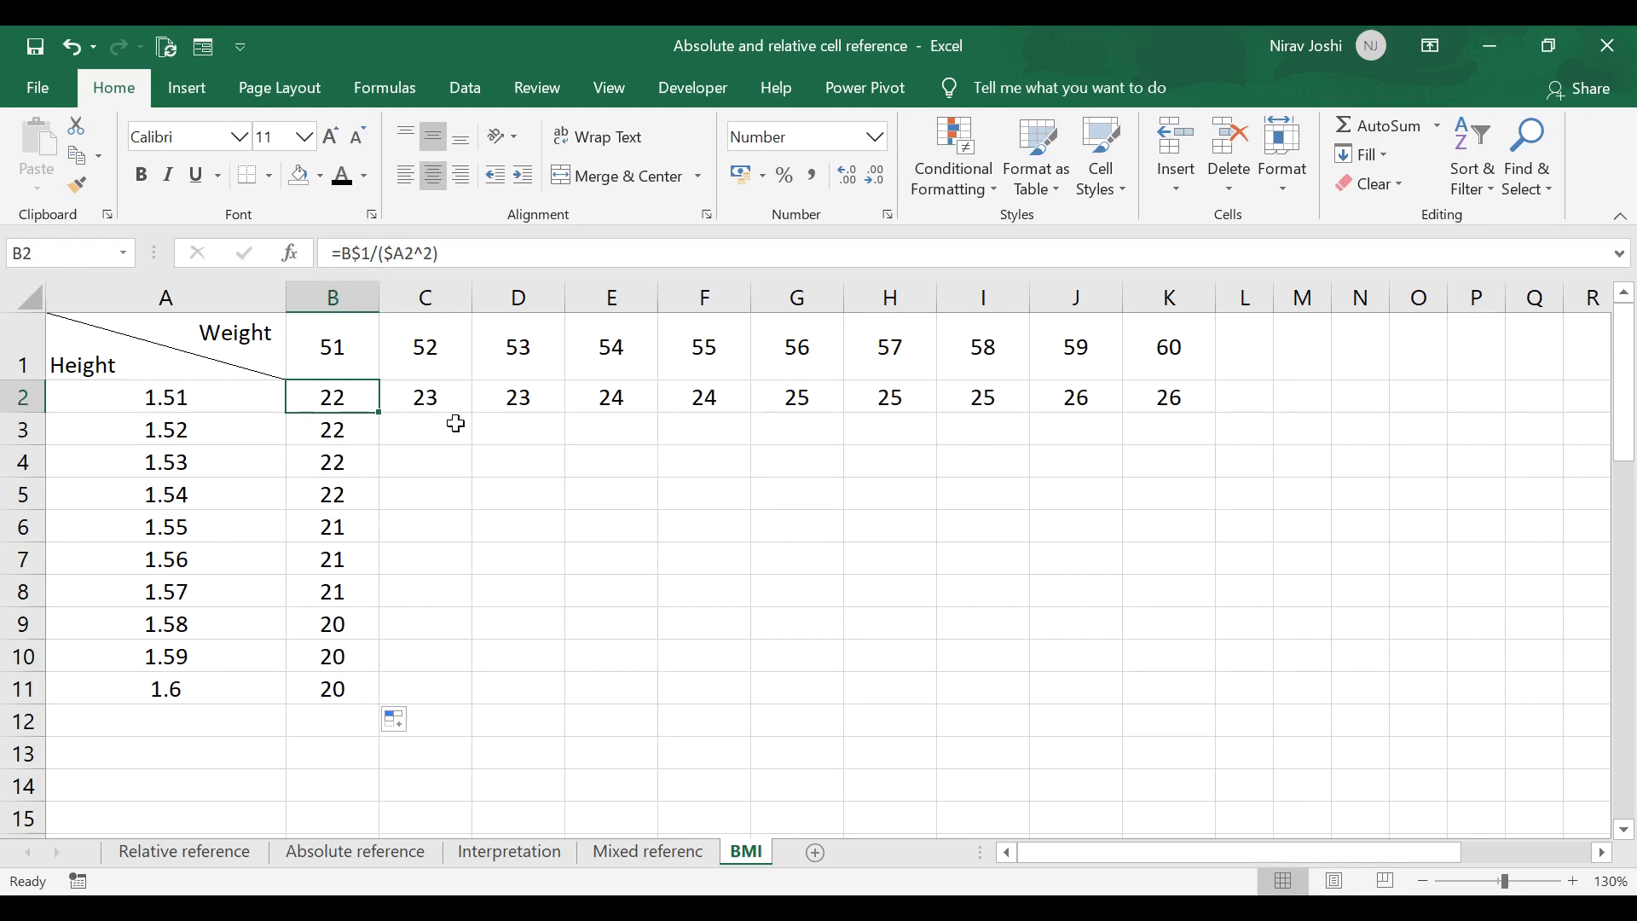
left_click(428, 400)
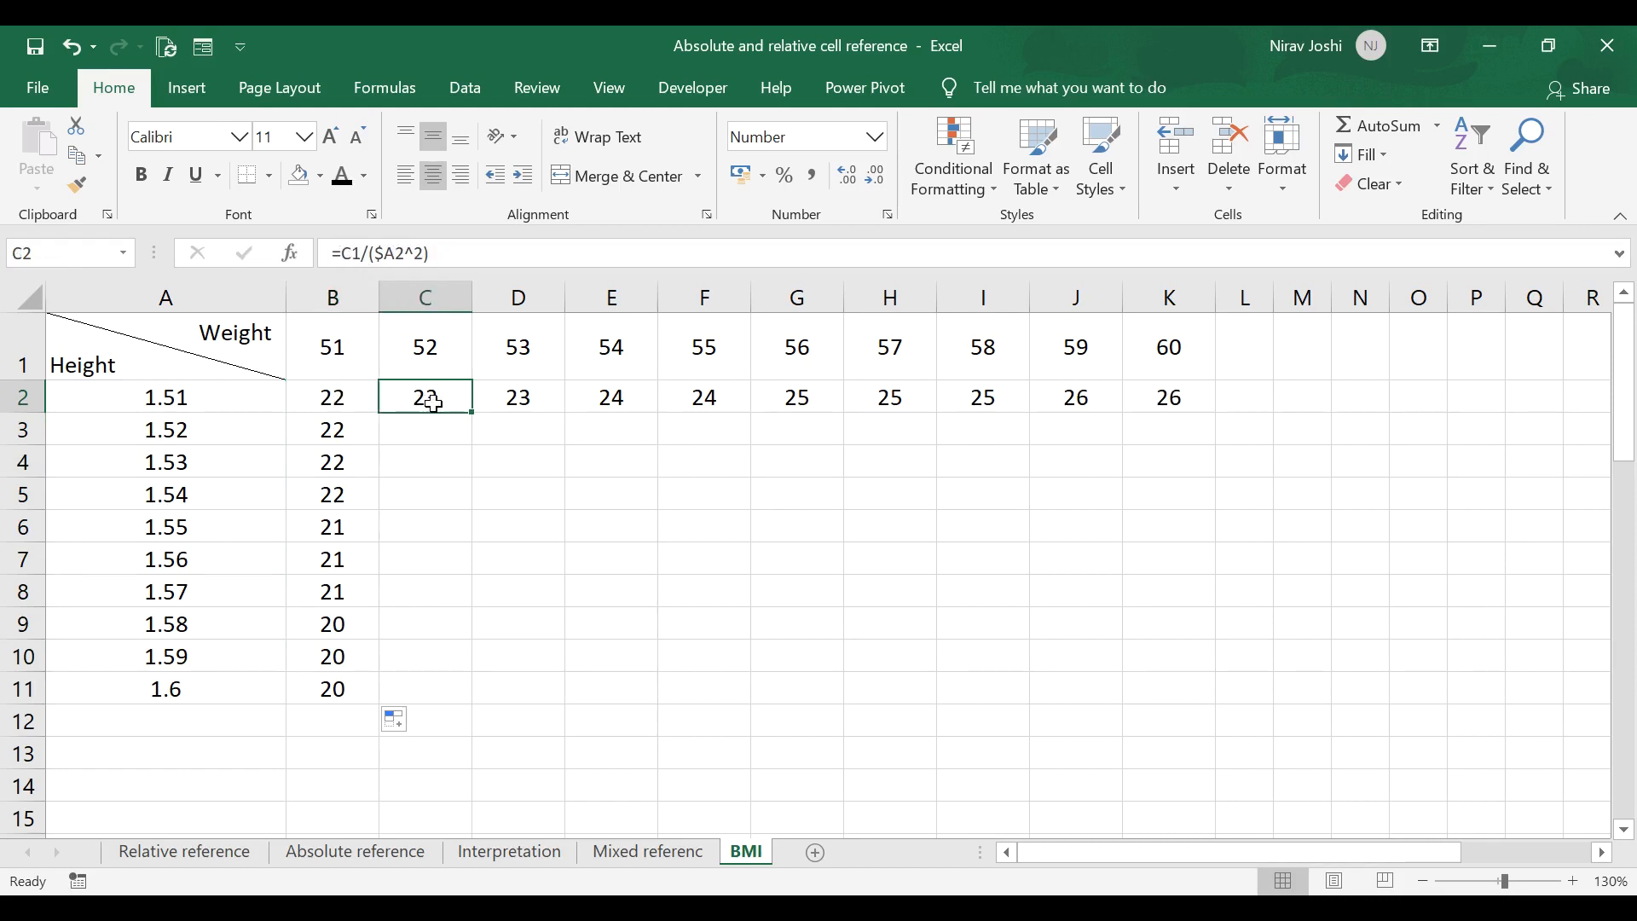
- Fill the =B$1/($A2^2) formula from B2 over the whole range B2:K11 to complete the BMI table
left_click(326, 399)
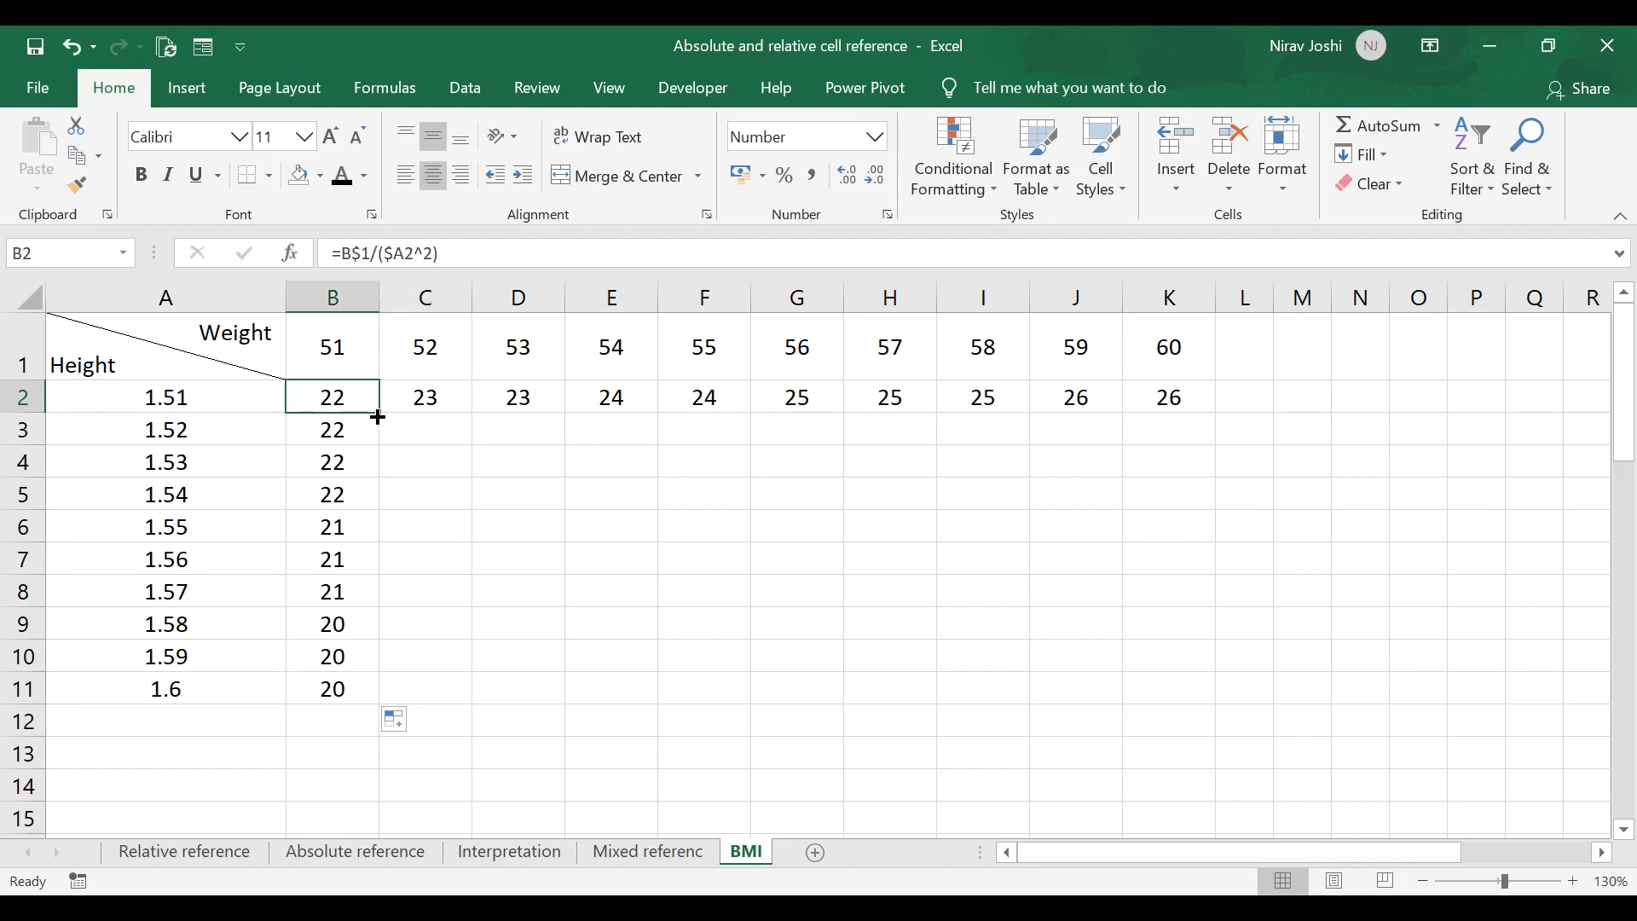
left_click_drag(380, 417, 1241, 700)
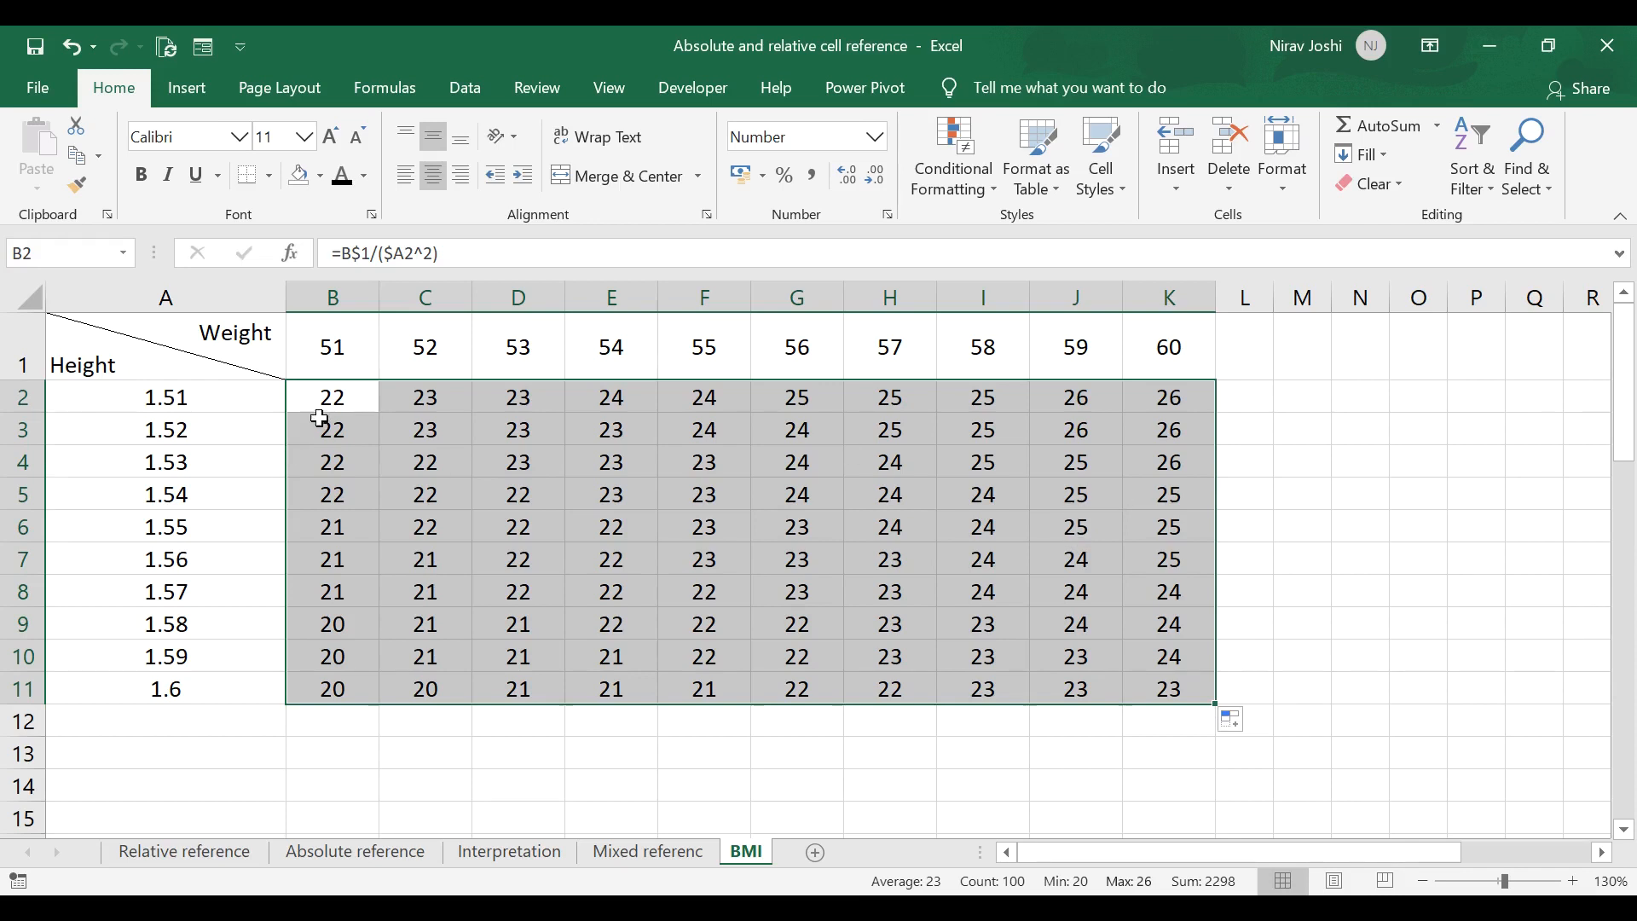
left_click(347, 397)
left_click_drag(378, 415, 1161, 687)
- Check the formulas in G8 and G7 against the weight in G1 and height in A7, and select B2:K11
left_click(837, 586)
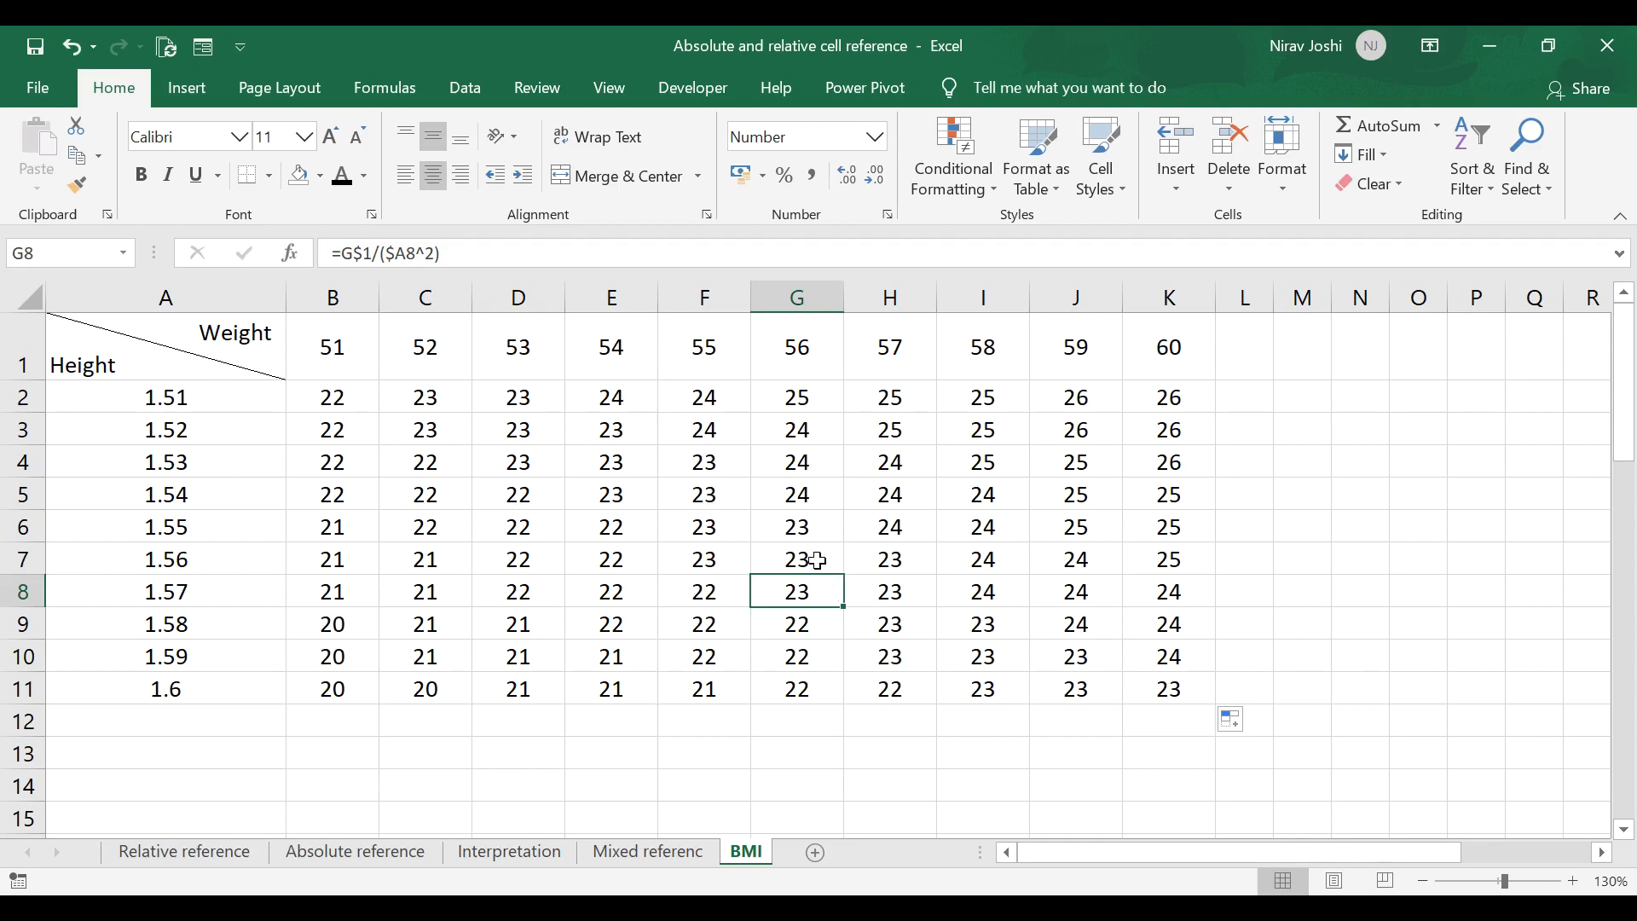
left_click(809, 560)
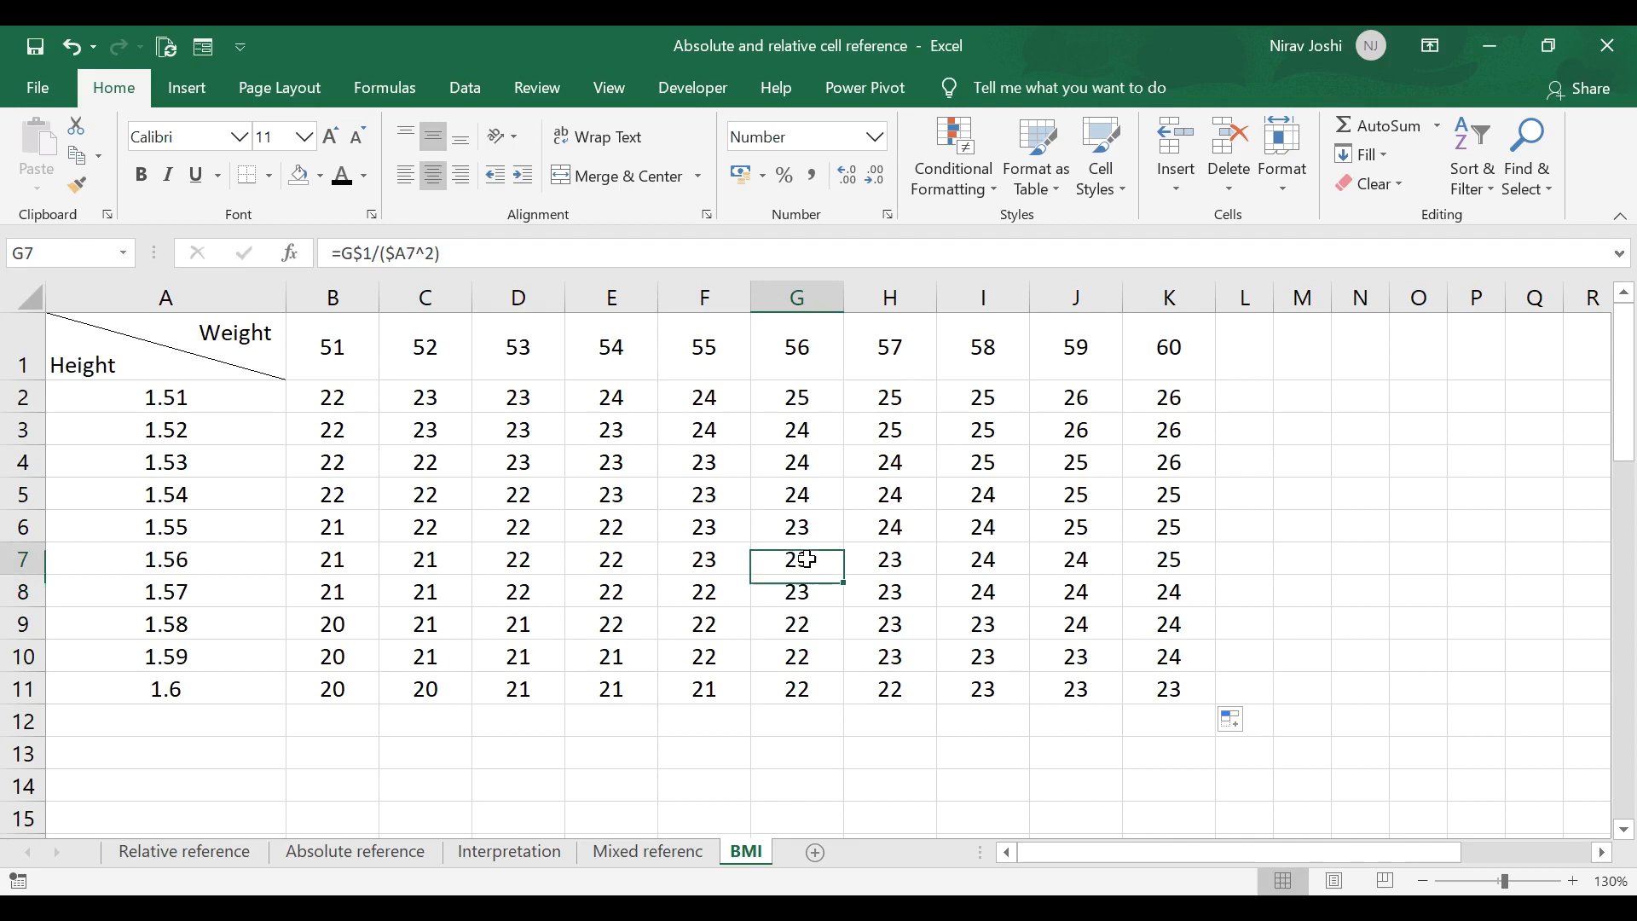
left_click(799, 353)
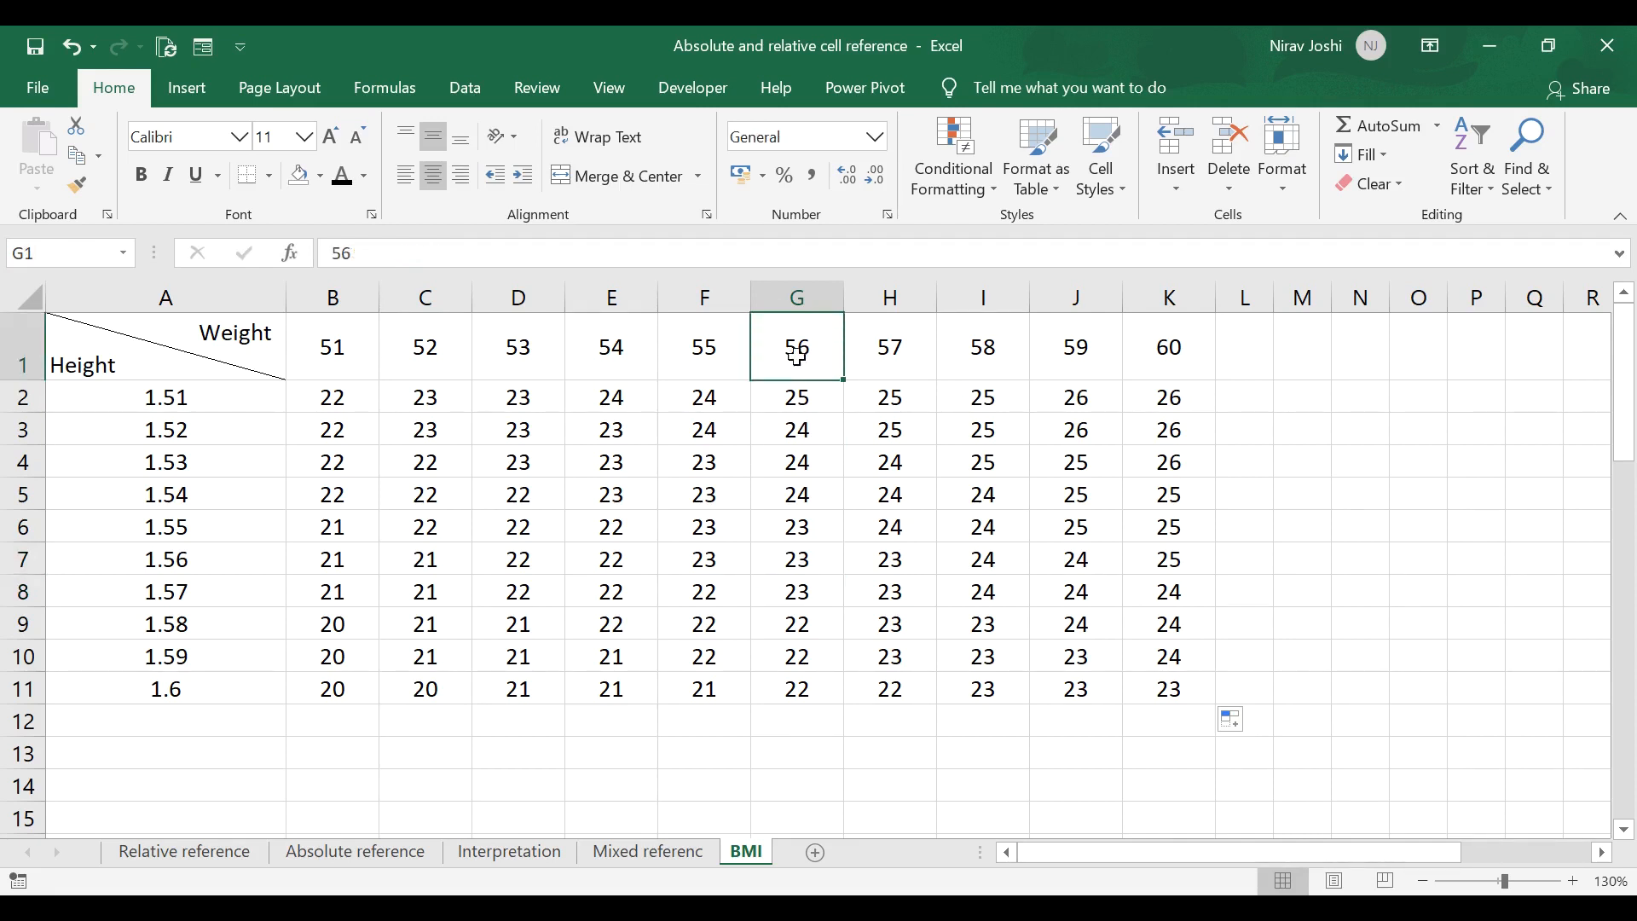
left_click(139, 560)
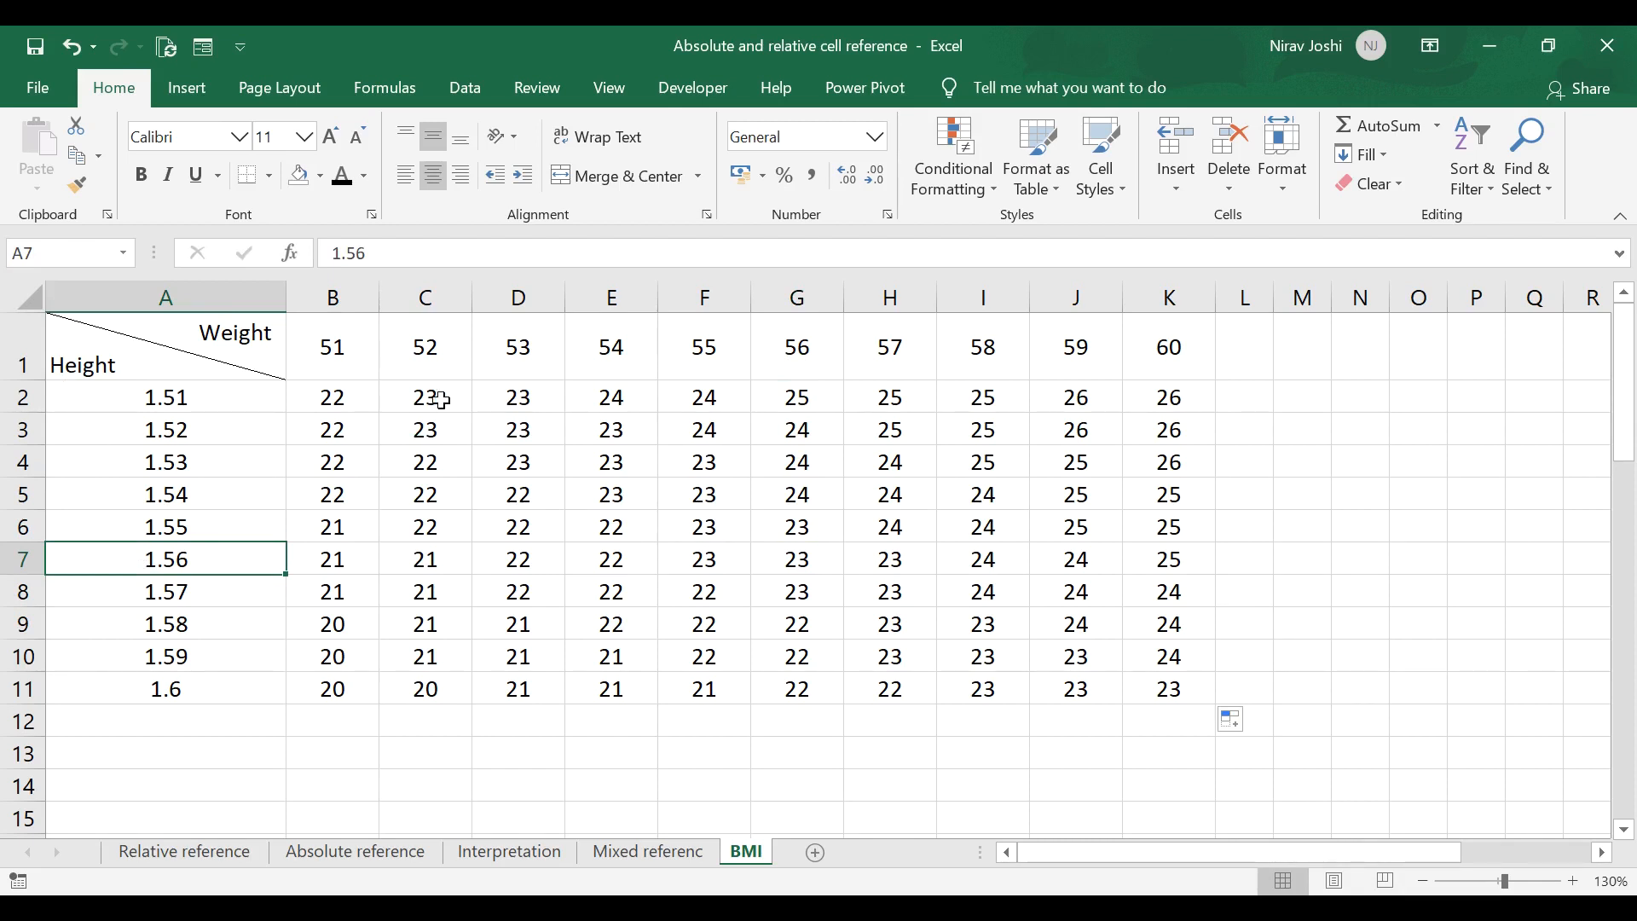
left_click_drag(360, 398, 1158, 679)
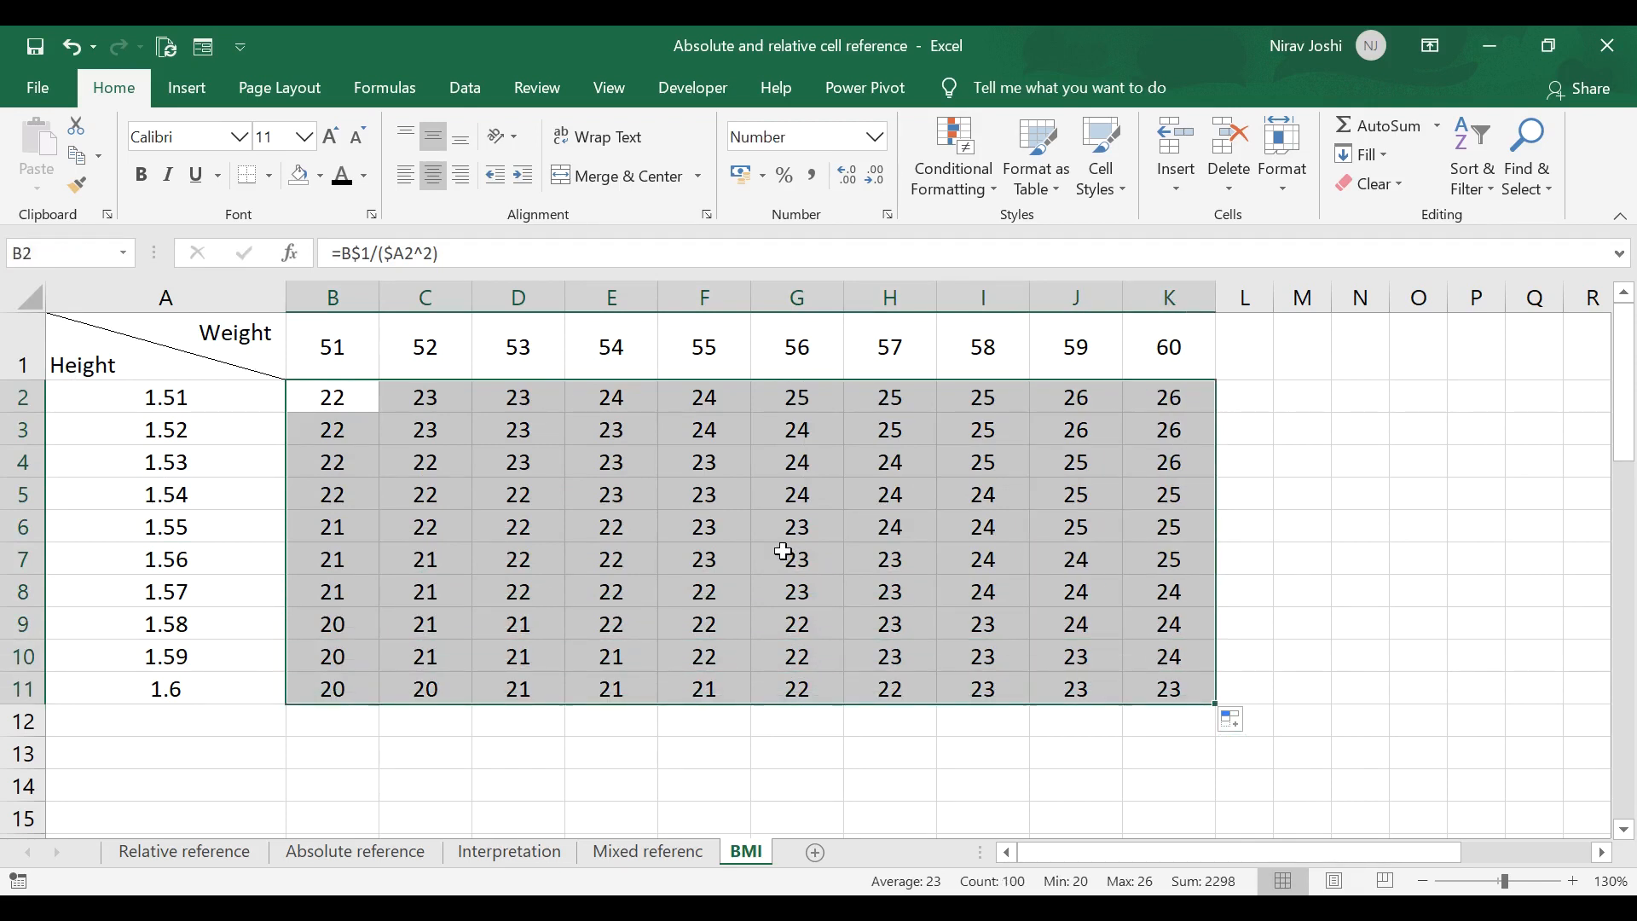